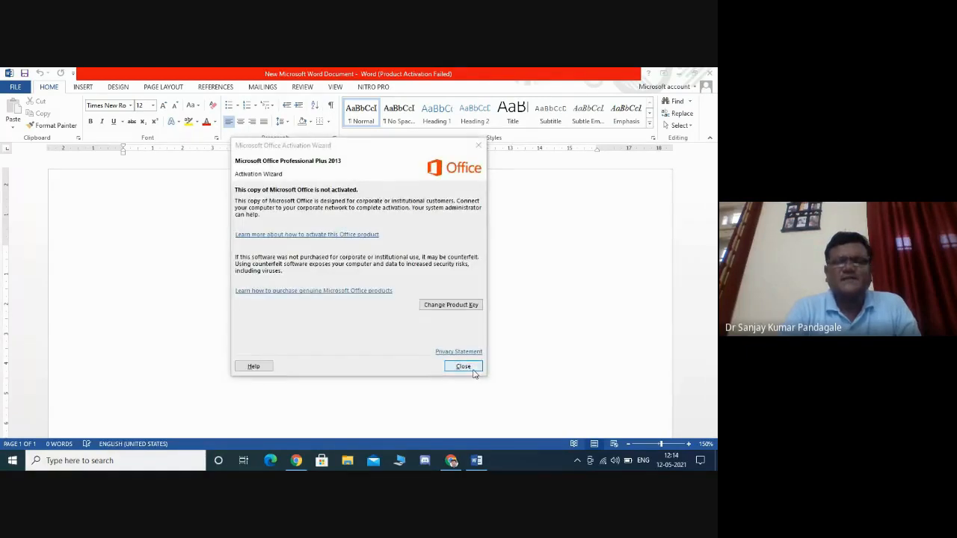
- Close the activation wizard and generate placeholder text in the blank document by entering =rand(5,10)
left_click(464, 366)
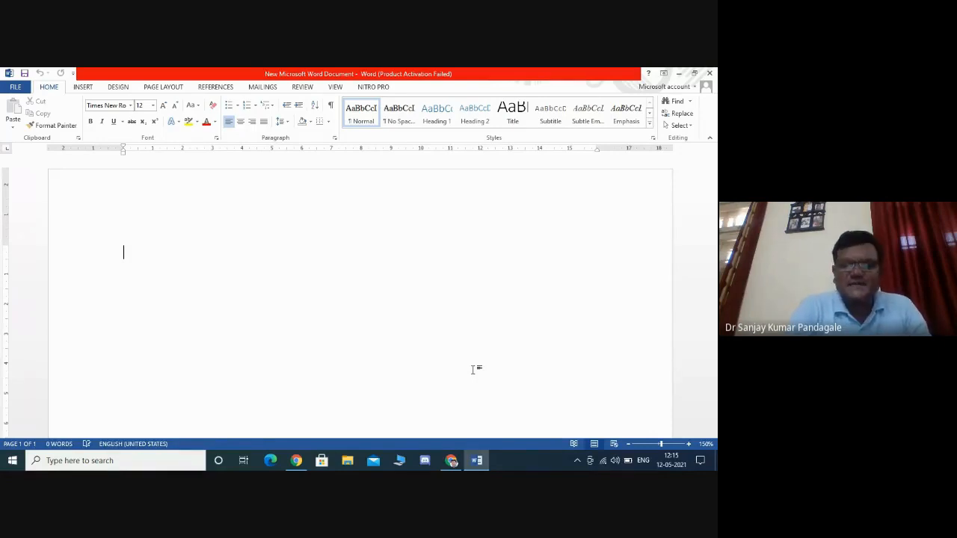
type("=")
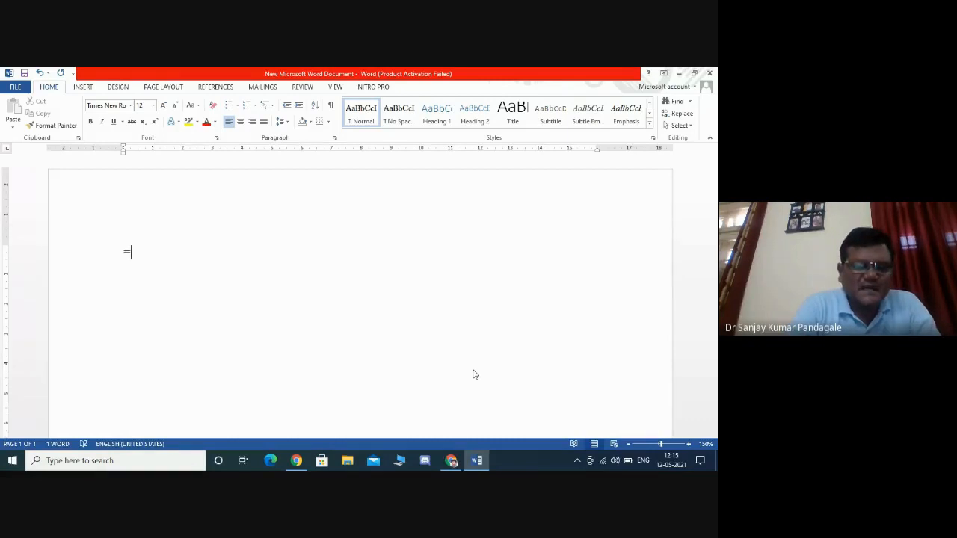
type("rand")
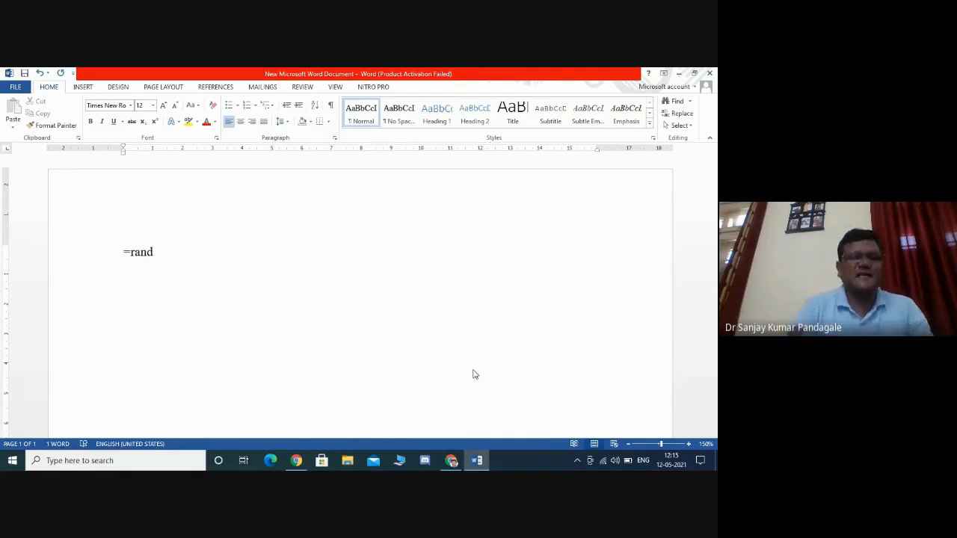
type("(")
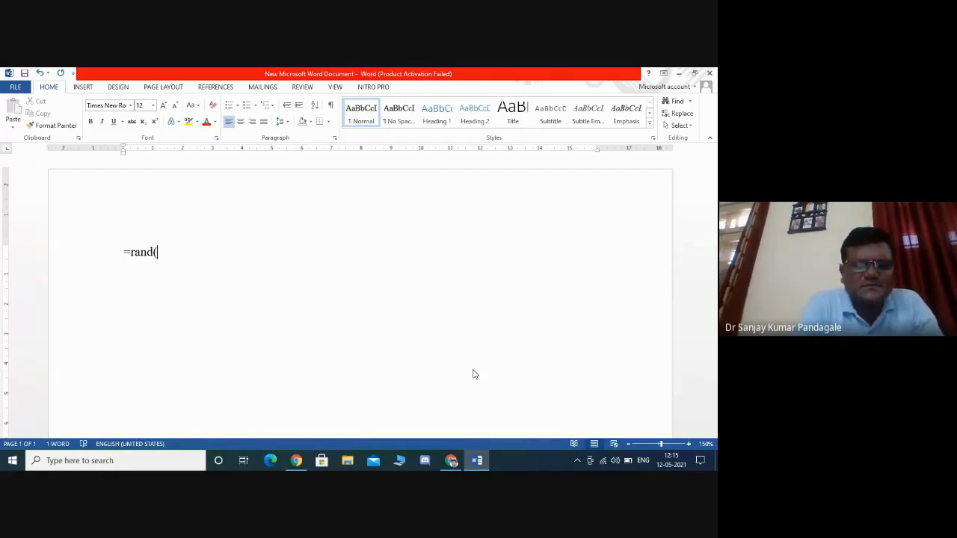
type("5")
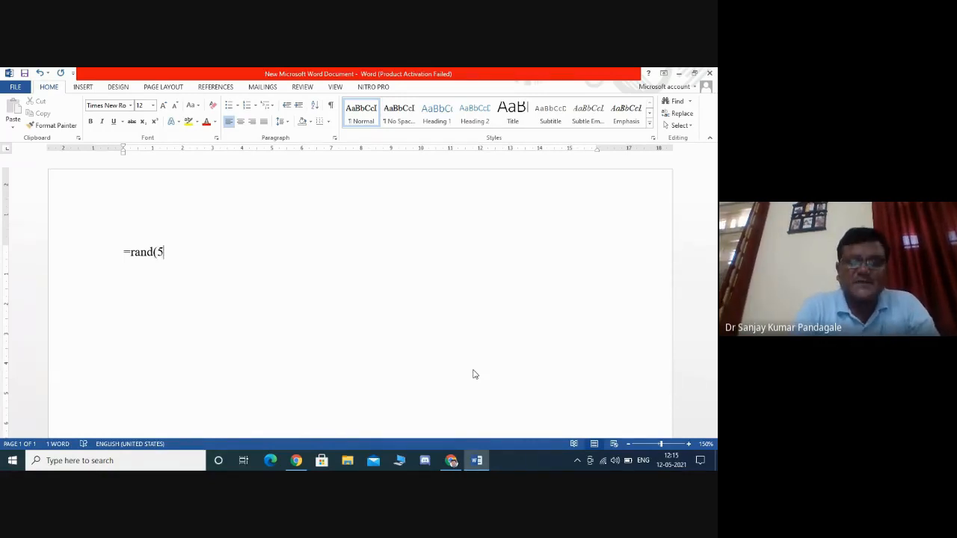
type(",")
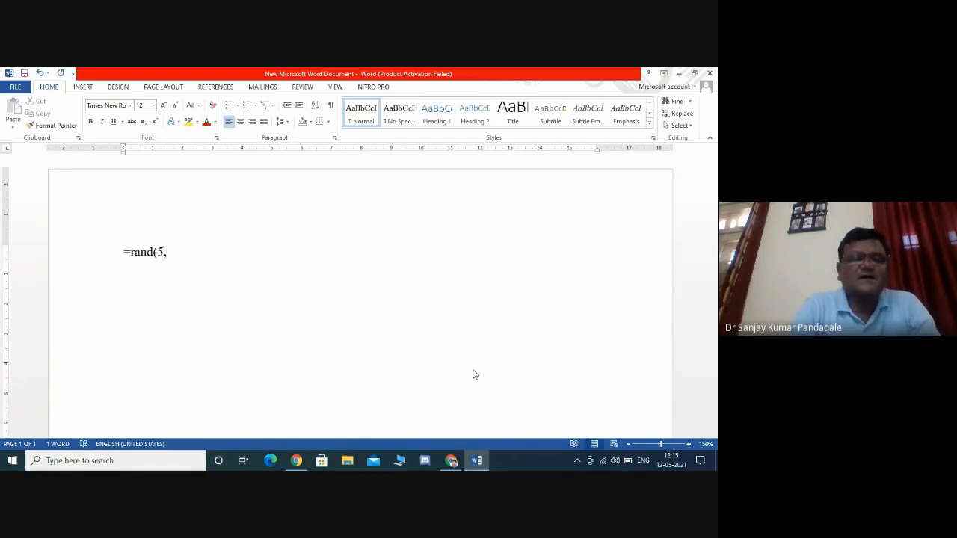
type("10")
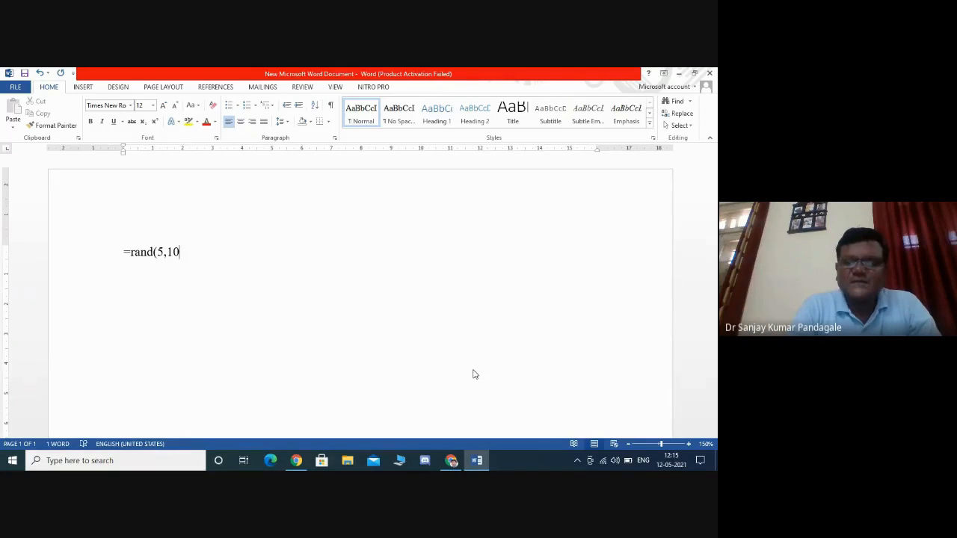
type(")")
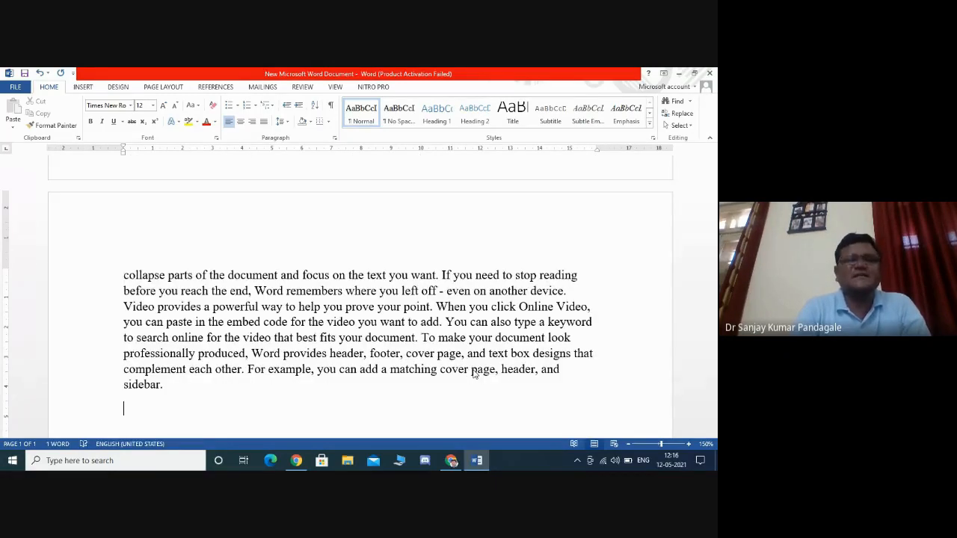
- Undo the generated placeholder text to get back to the =rand(5,10) formula
key("Up")
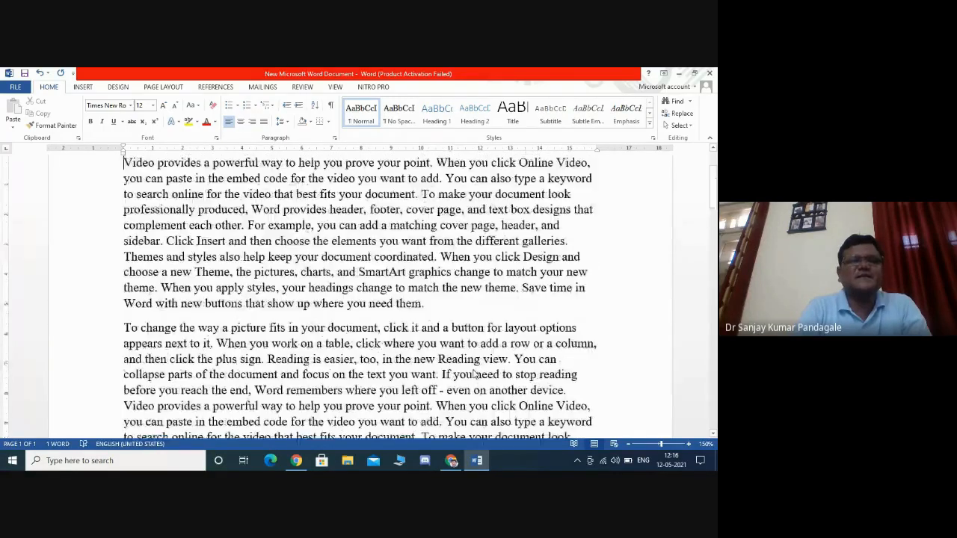
key("Down")
key("Down")
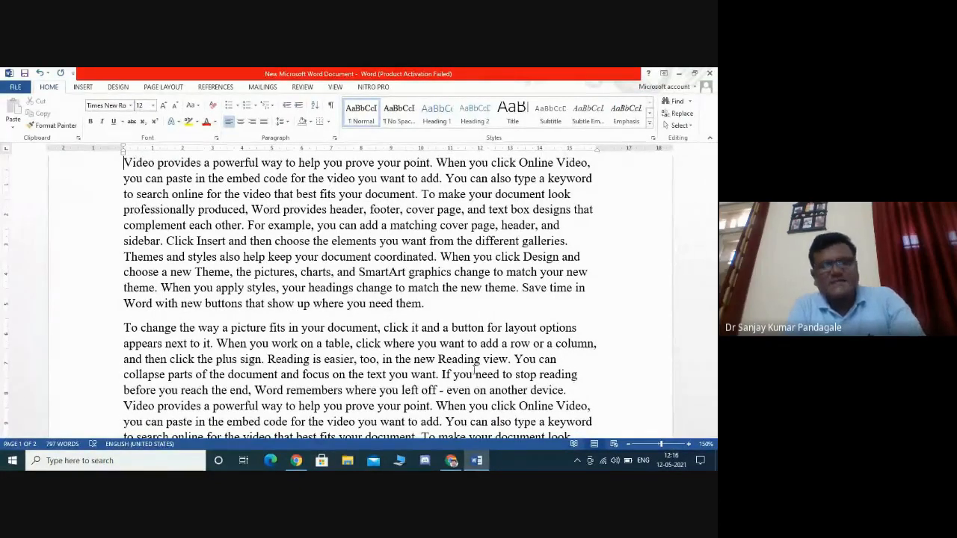
key("ctrl+z")
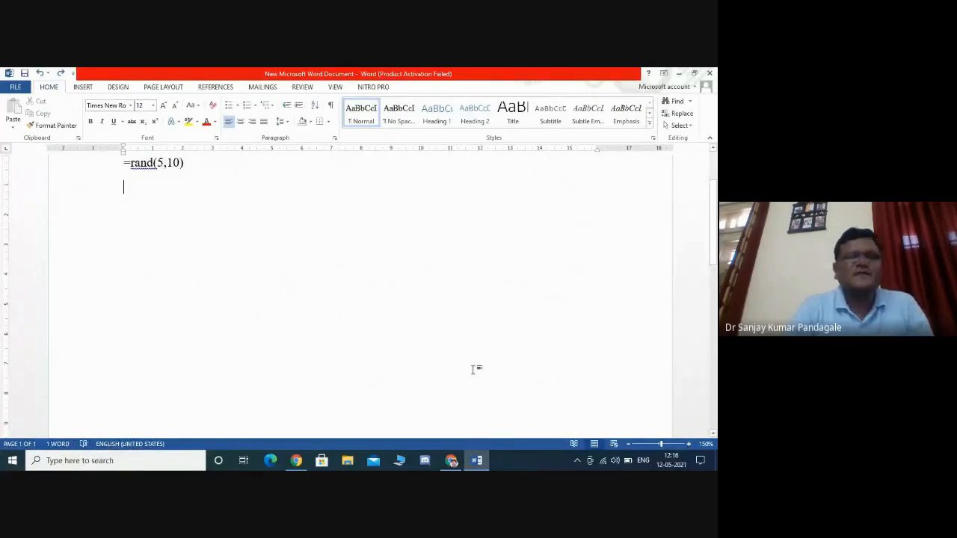
- Change the formula to =rand(10,5) and generate the placeholder paragraphs from it
double_click(160, 162)
type("10")
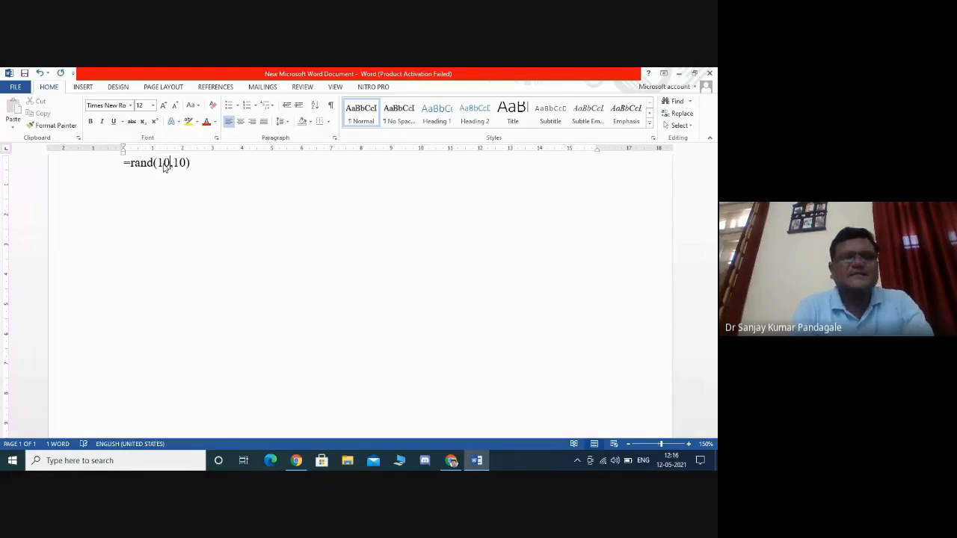
key("Right")
key("Right")
key("Right")
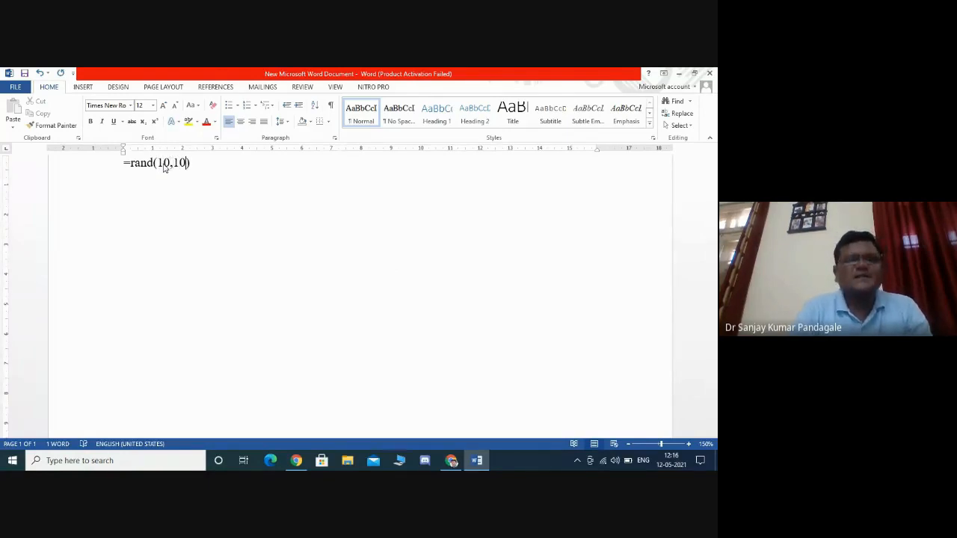
key("BackSpace")
key("BackSpace")
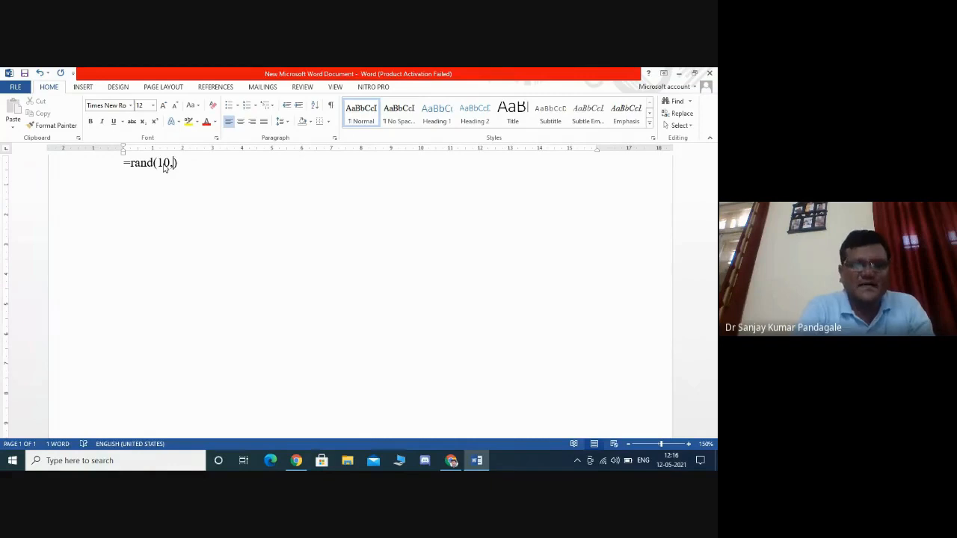
type("5")
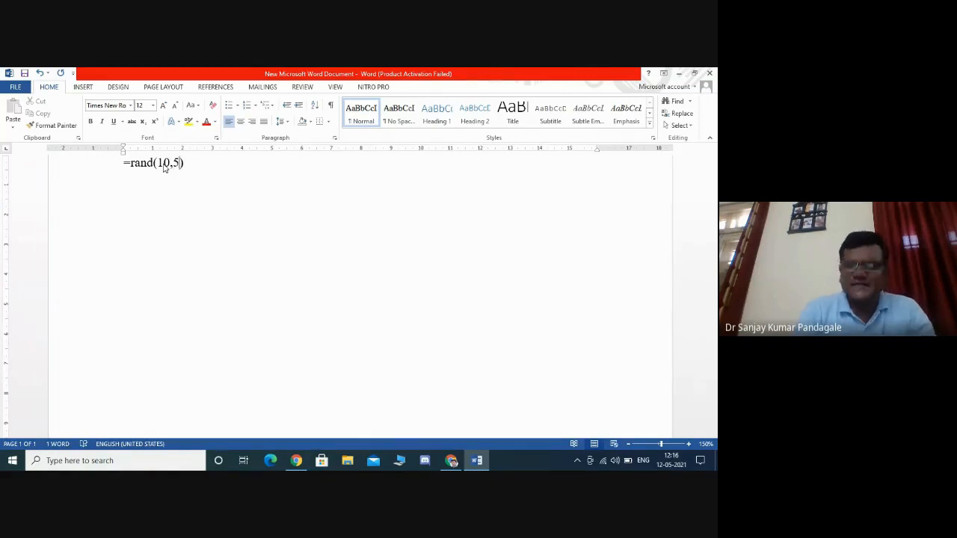
key("Right")
key("Return")
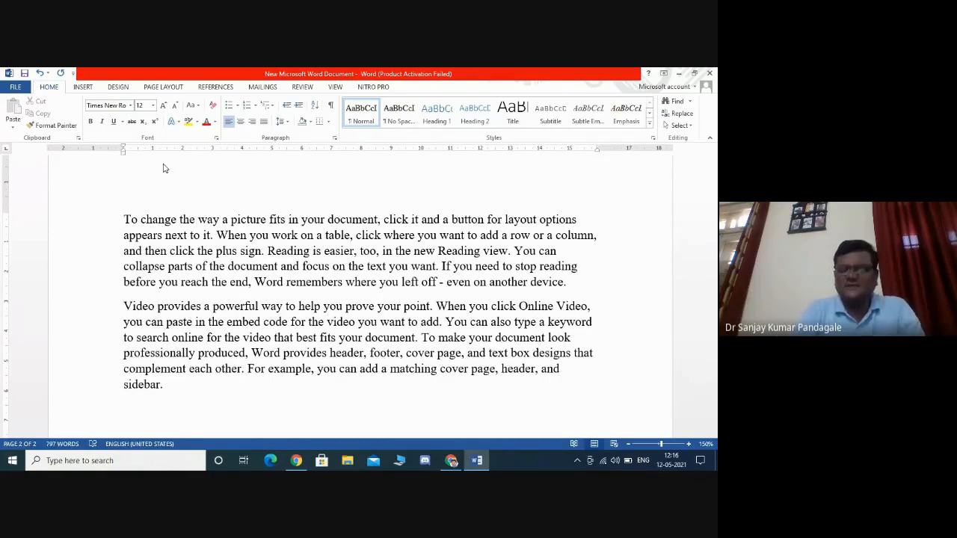
- Insert the lines 'ICT in Education' and 'Introduction' above the first paragraph at the top of the document
key("ctrl+Home")
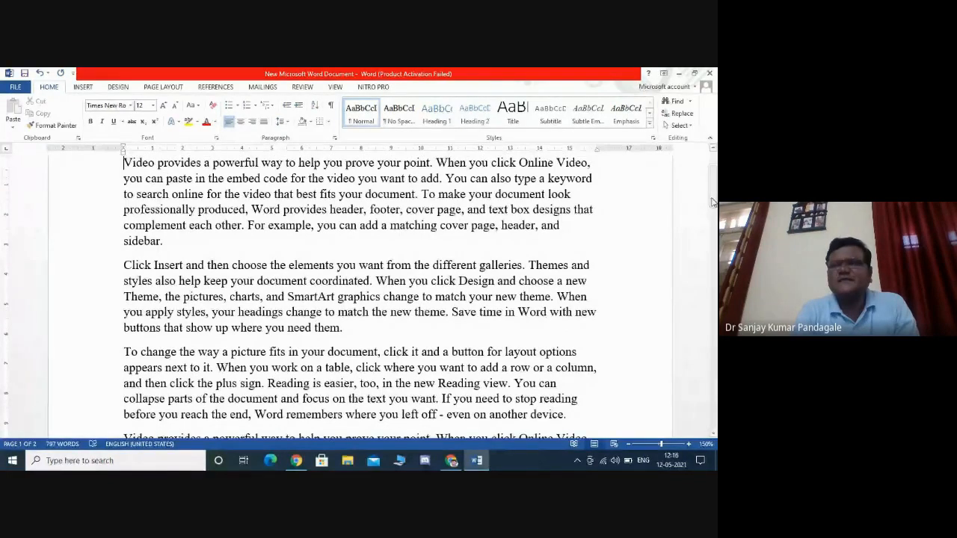
scroll(714, 202, "up", 2)
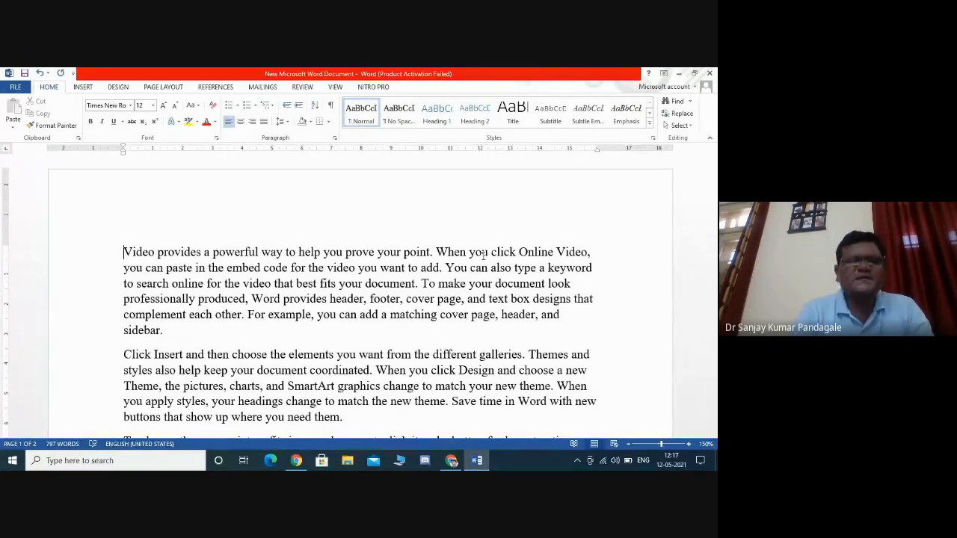
key("Return")
key("Up")
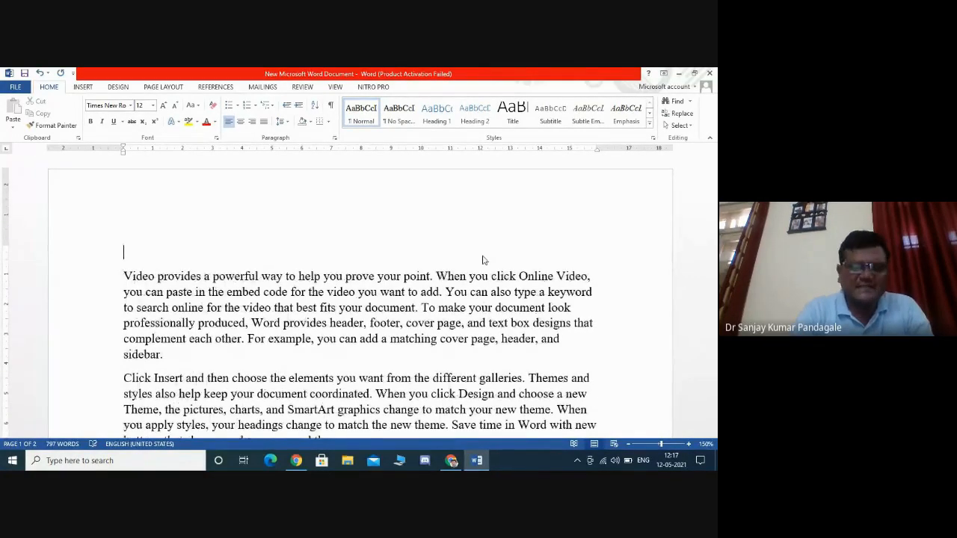
type("ICT")
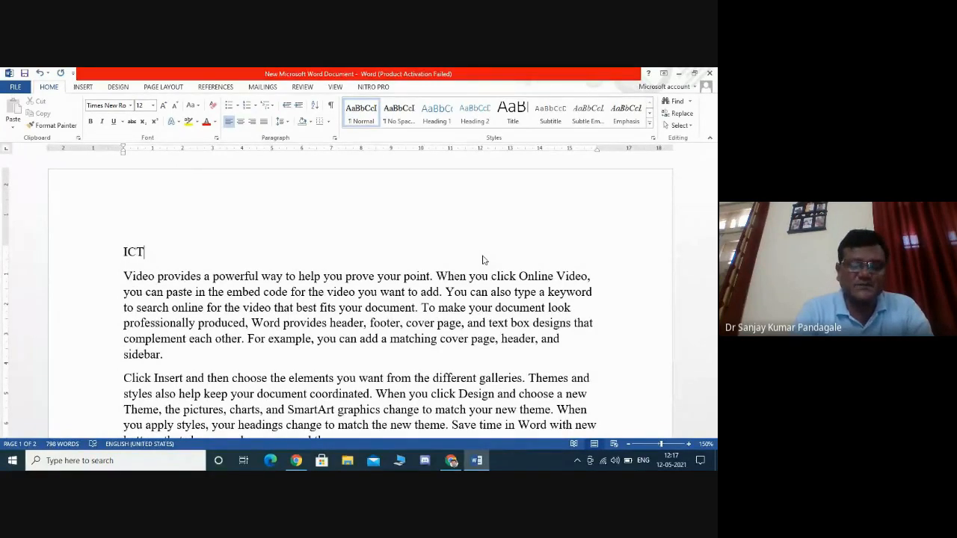
type("in Ed")
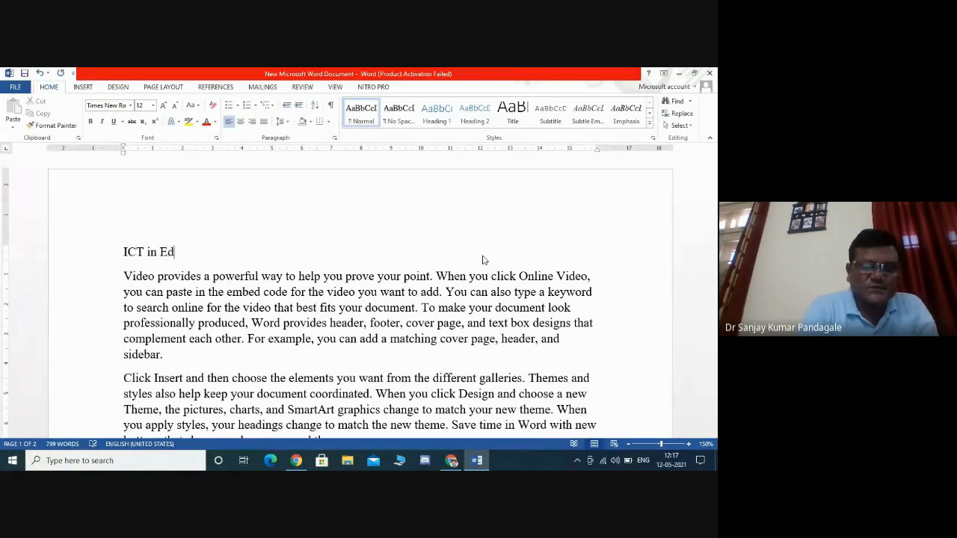
type("ucation")
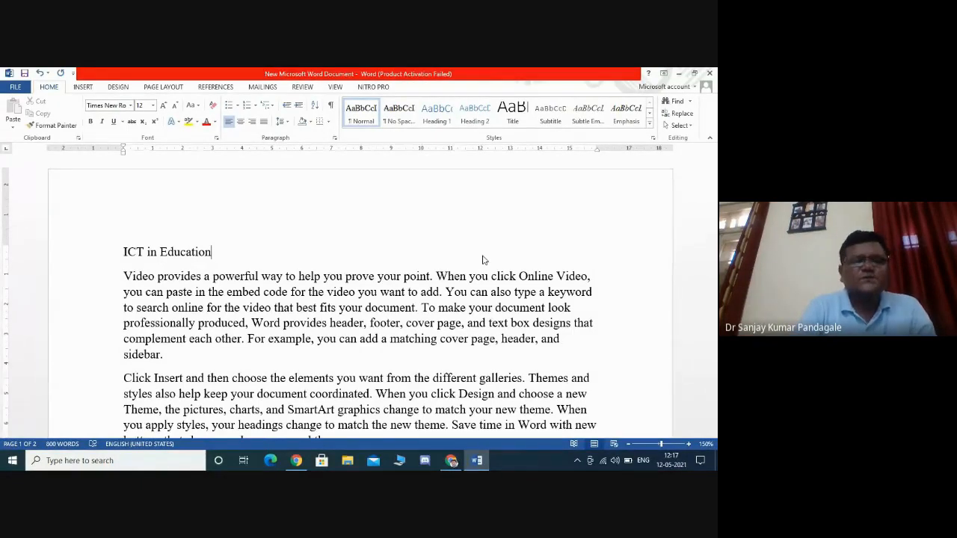
key("Return")
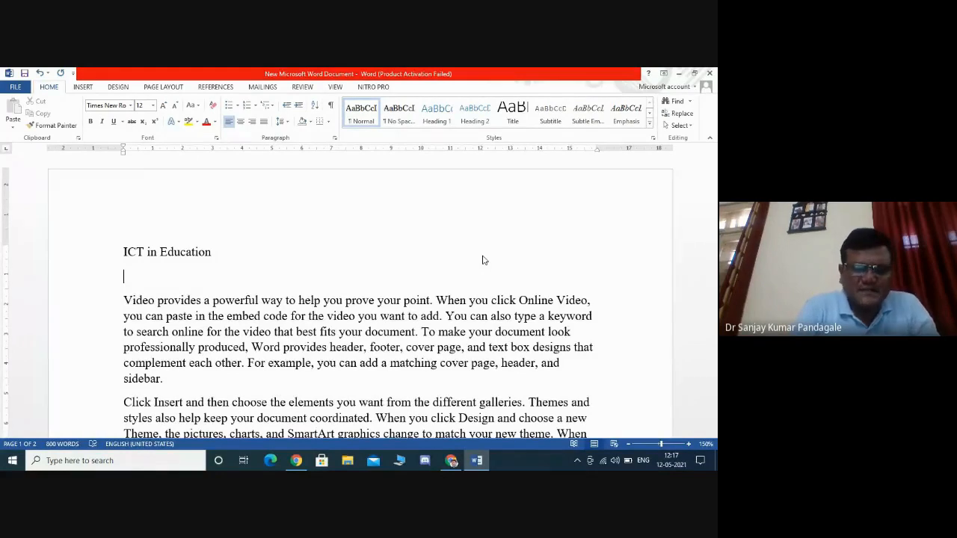
type("V")
key("BackSpace")
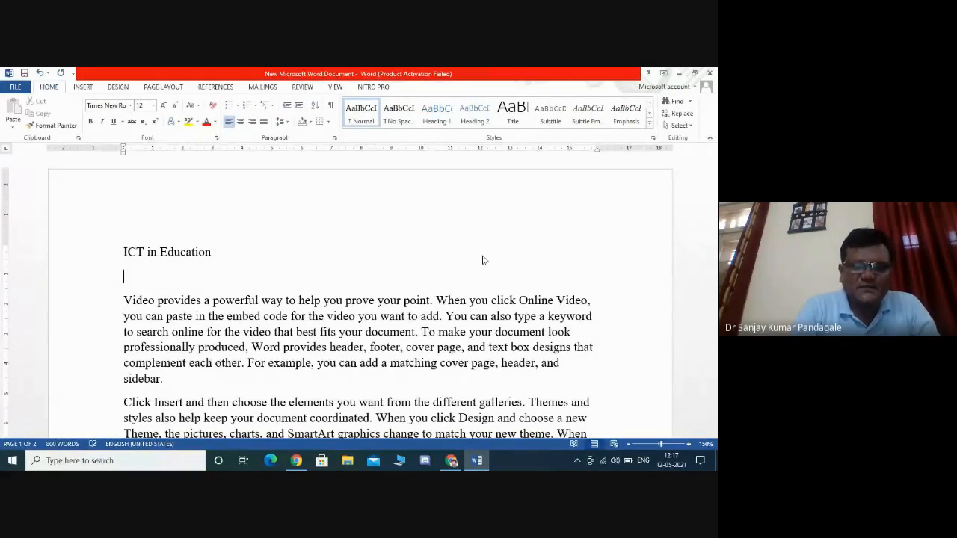
type("Introd")
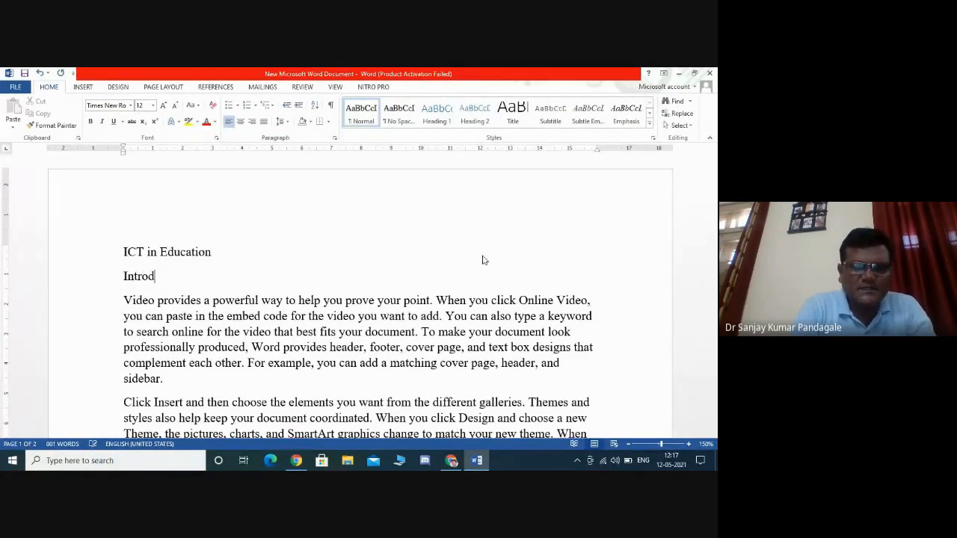
type("uction")
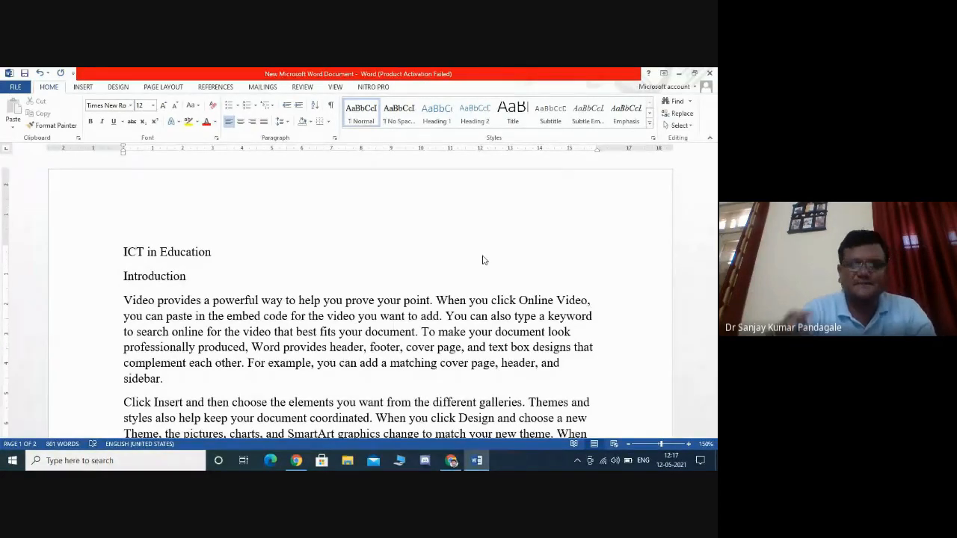
- Add a new line 'Need and justification of the study' after the first paragraph
key("Down")
key("Down")
key("Down")
key("Down")
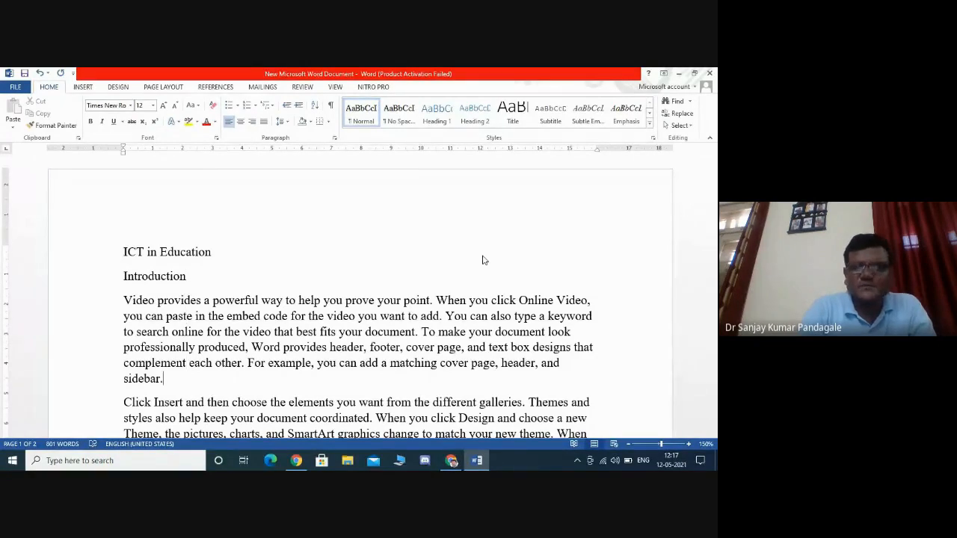
key("Return")
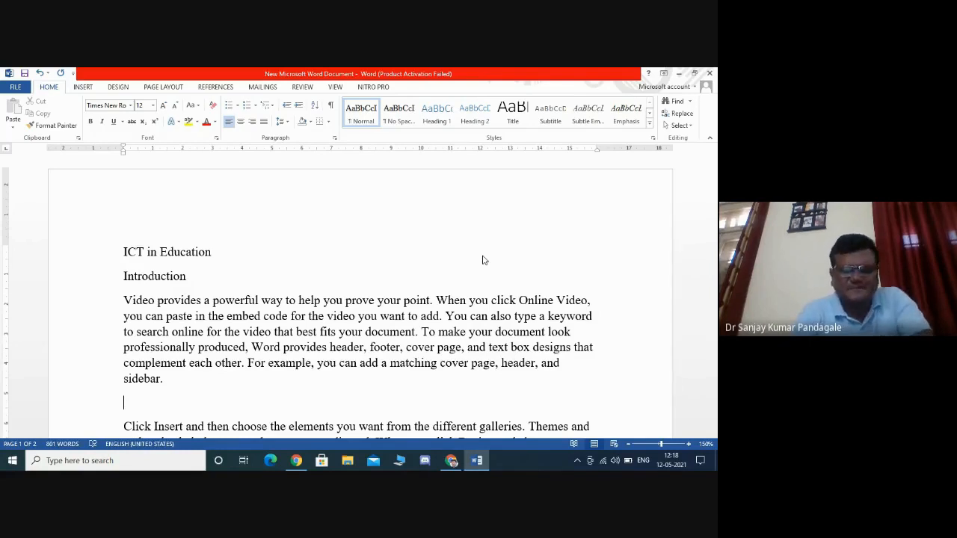
type("Nee")
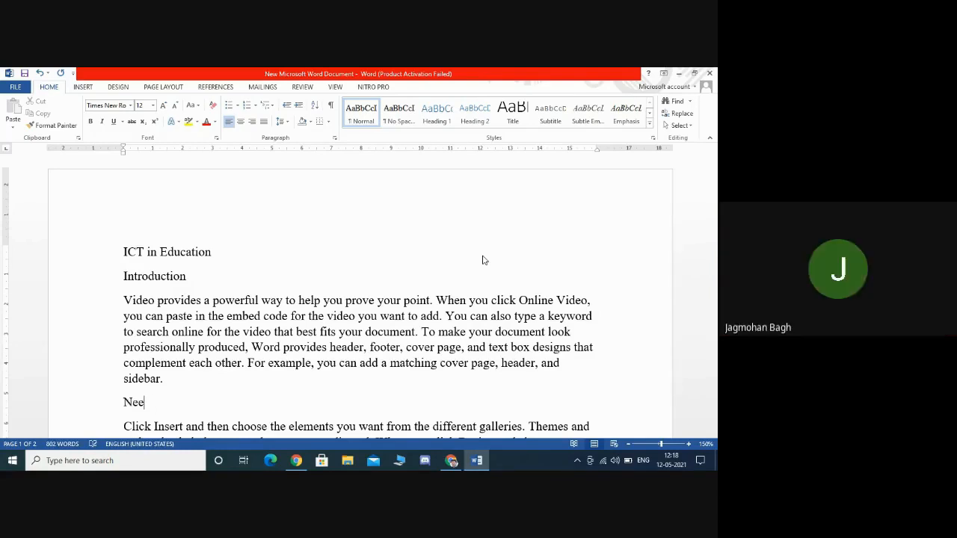
type("d and ")
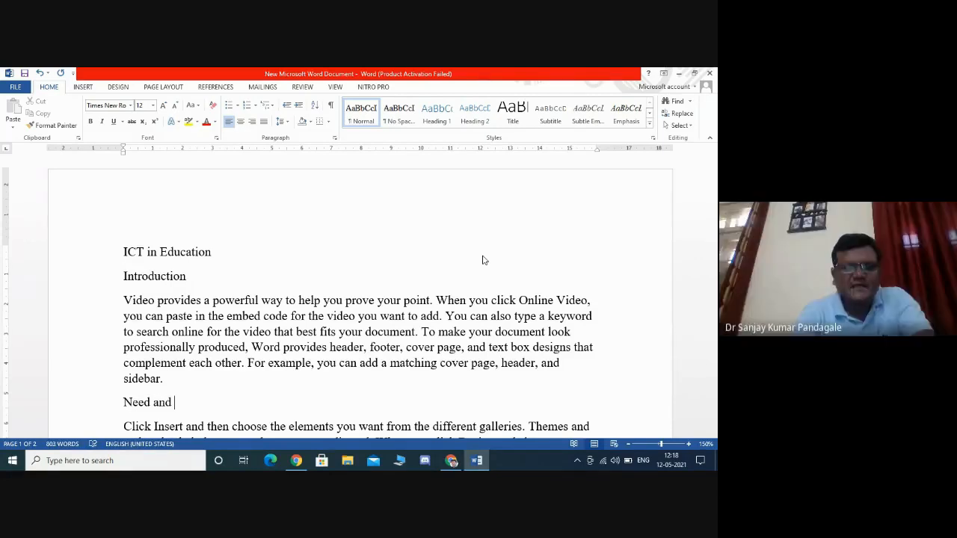
type("just")
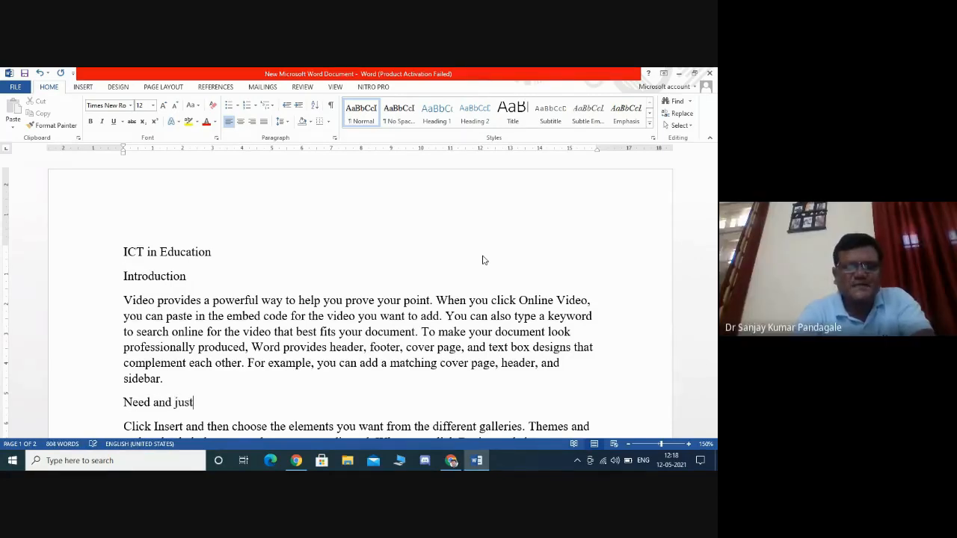
type("ifica")
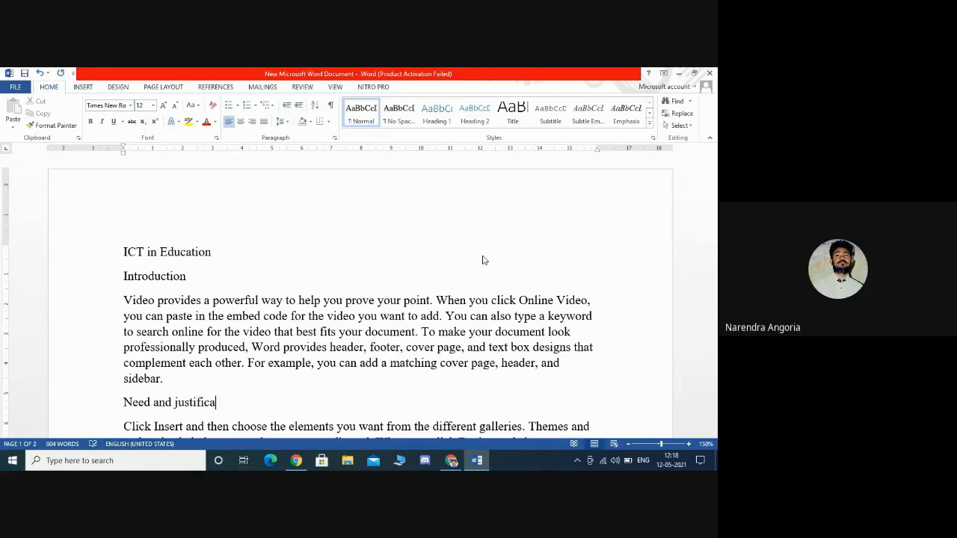
type("tion")
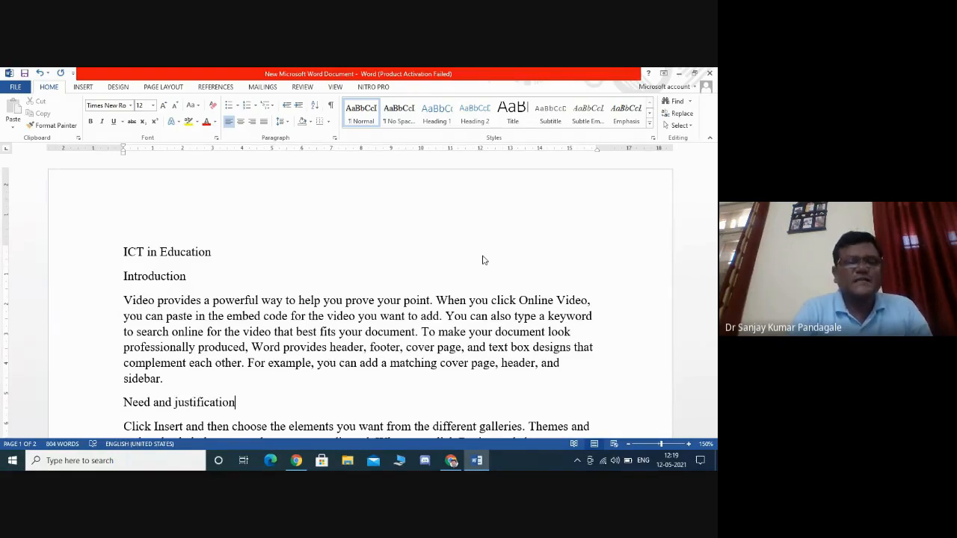
type("of the ")
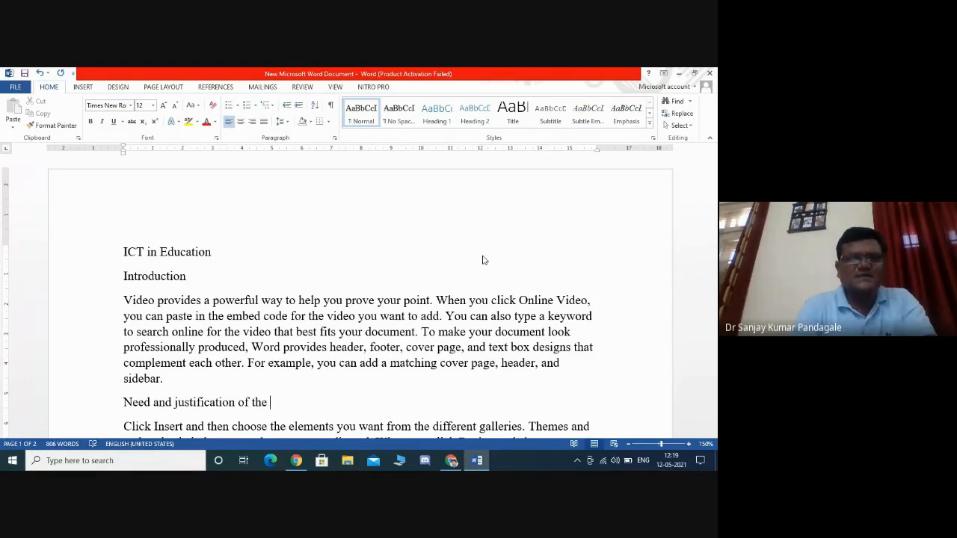
type("study")
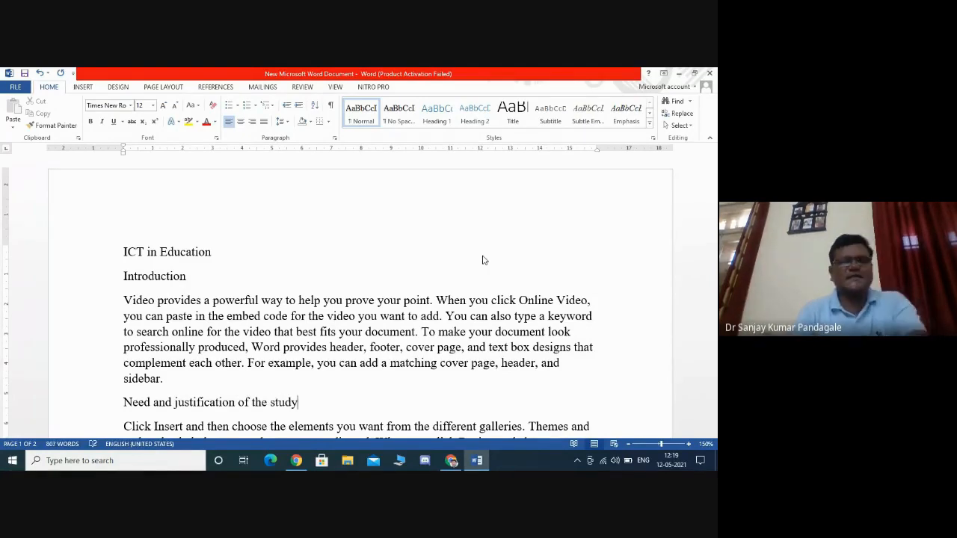
- Insert a new line 'Title of the study' after the paragraph below 'Need and justification of the study'
scroll(483, 259, "down", 3)
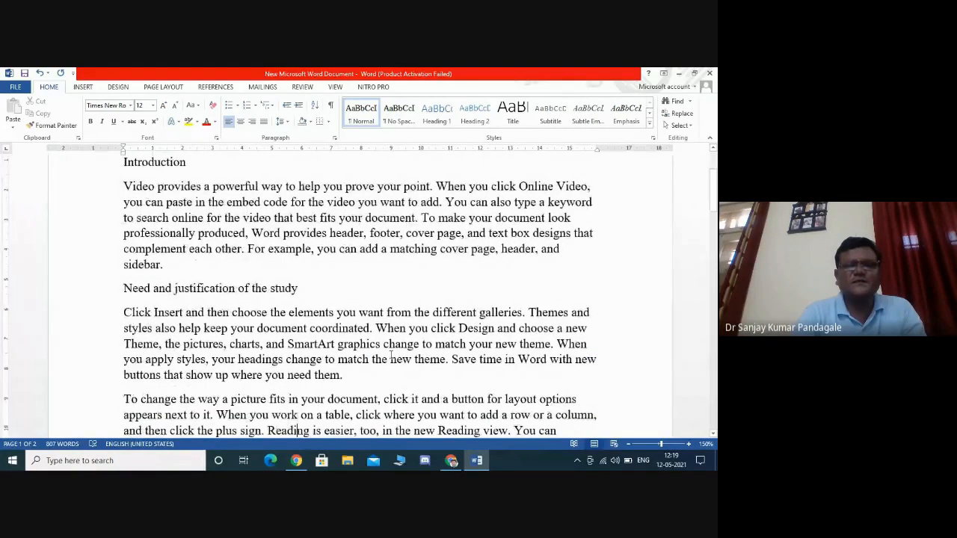
left_click(355, 374)
key("Return")
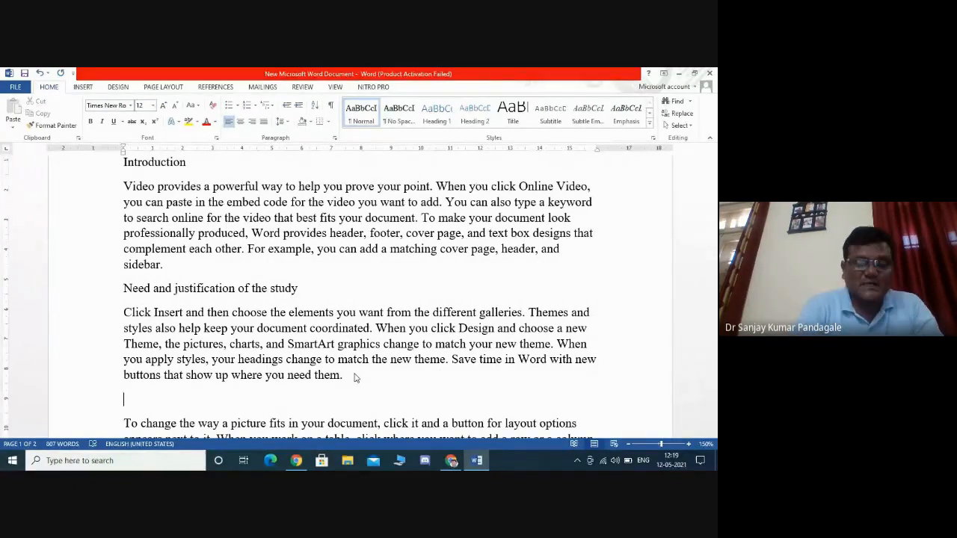
type("Title")
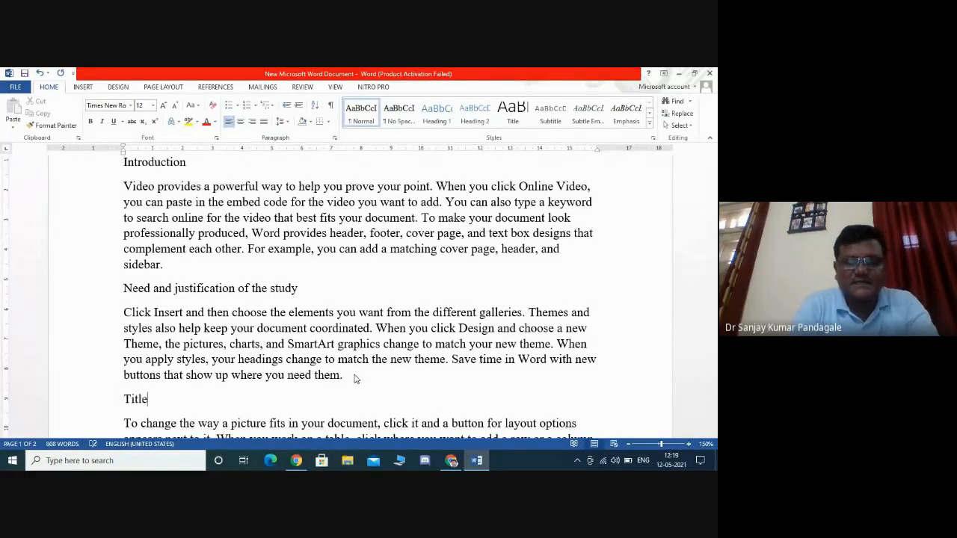
type(" of the study")
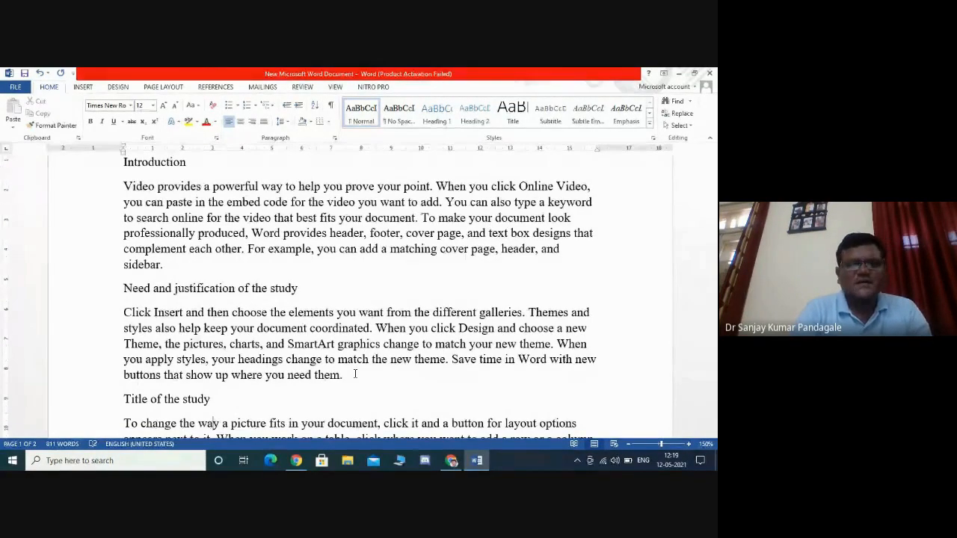
- Break the next paragraph after its first sentence and add the line 'Objectives' there
scroll(355, 374, "down", 2)
scroll(355, 373, "down", 1)
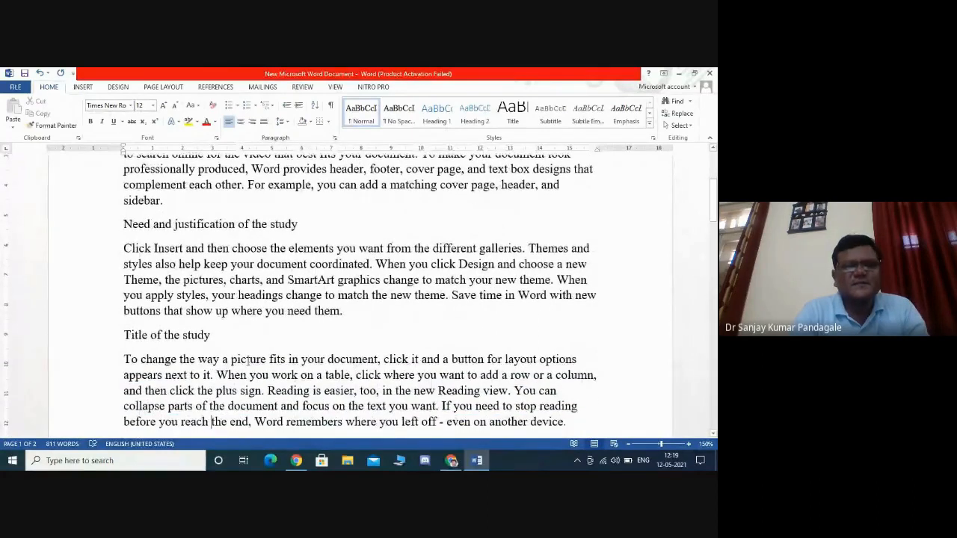
left_click(217, 375)
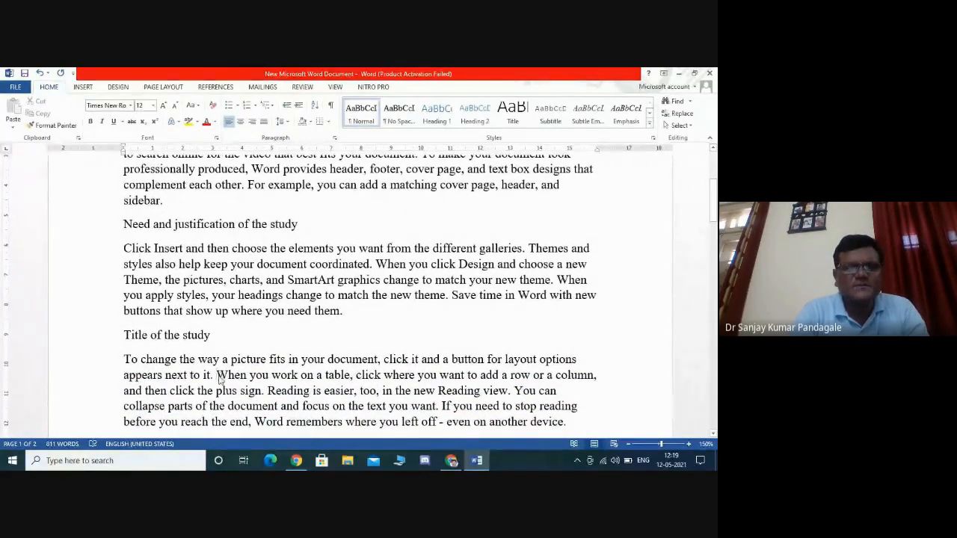
key("Return")
key("Return")
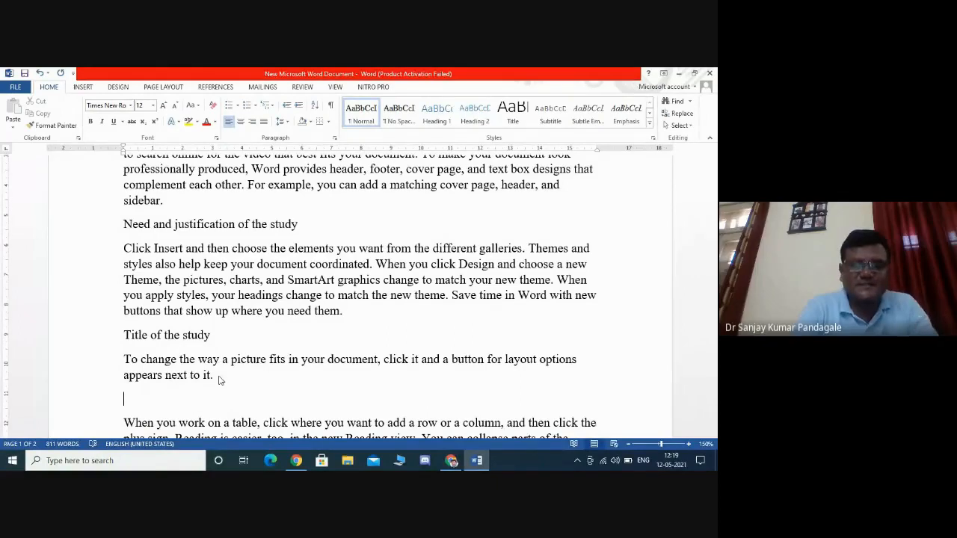
type("Obje")
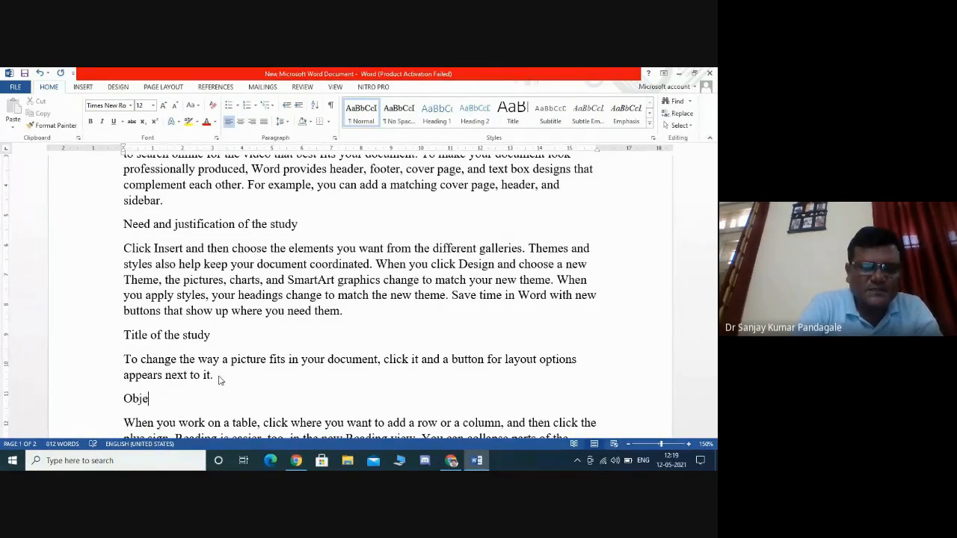
type("ctives")
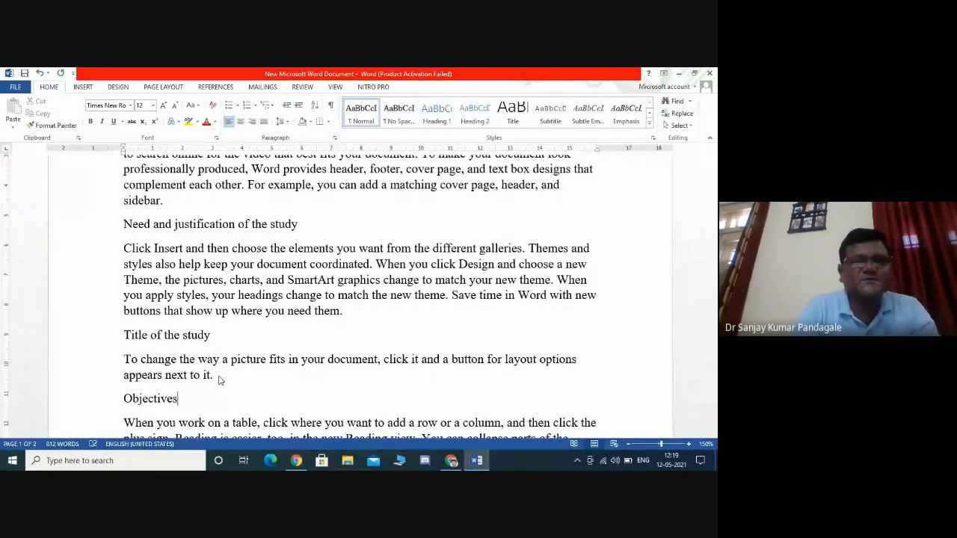
- Split the paragraph under 'Objectives' into separate paragraphs before 'Reading is easier' and before 'You can collapse'
key("Down")
key("Down")
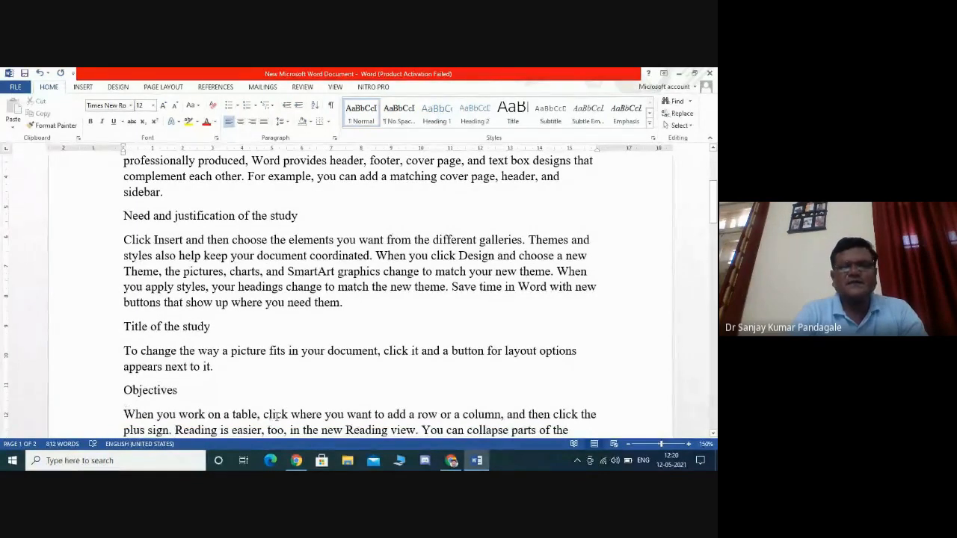
left_click(176, 430)
key("Return")
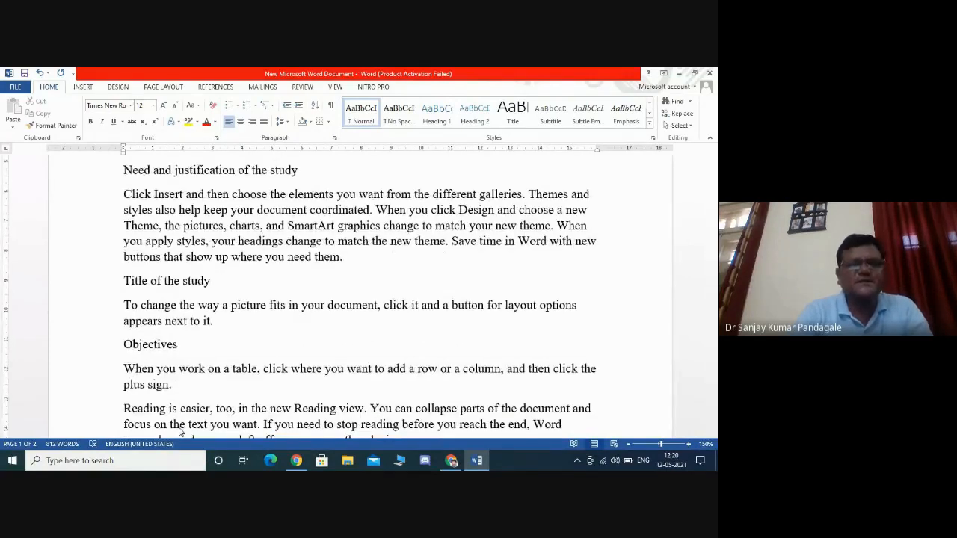
left_click(371, 408)
key("Return")
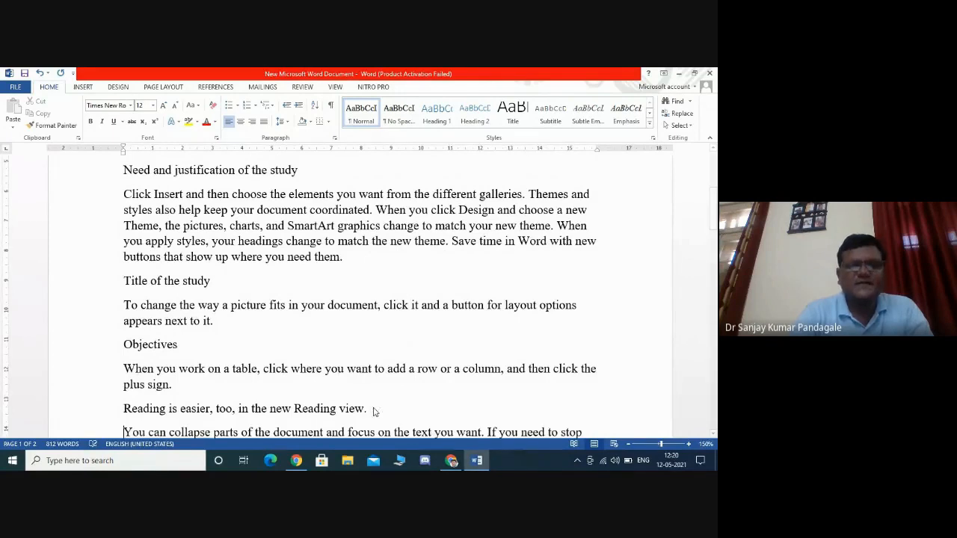
- Add a line 'Hypothesis' after the paragraph 'Reading is easier, too, in the new Reading view.'
key("Down")
key("Down")
key("Down")
key("Down")
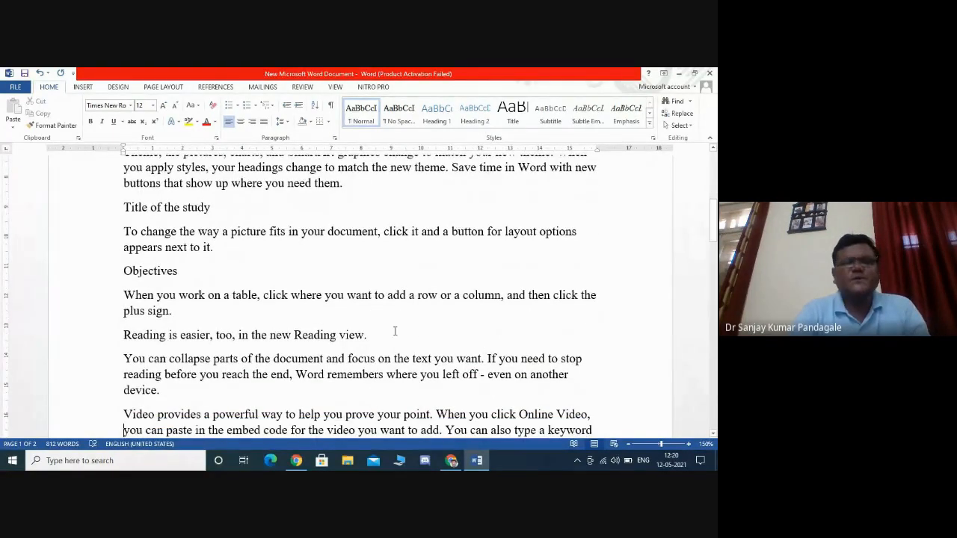
left_click(393, 333)
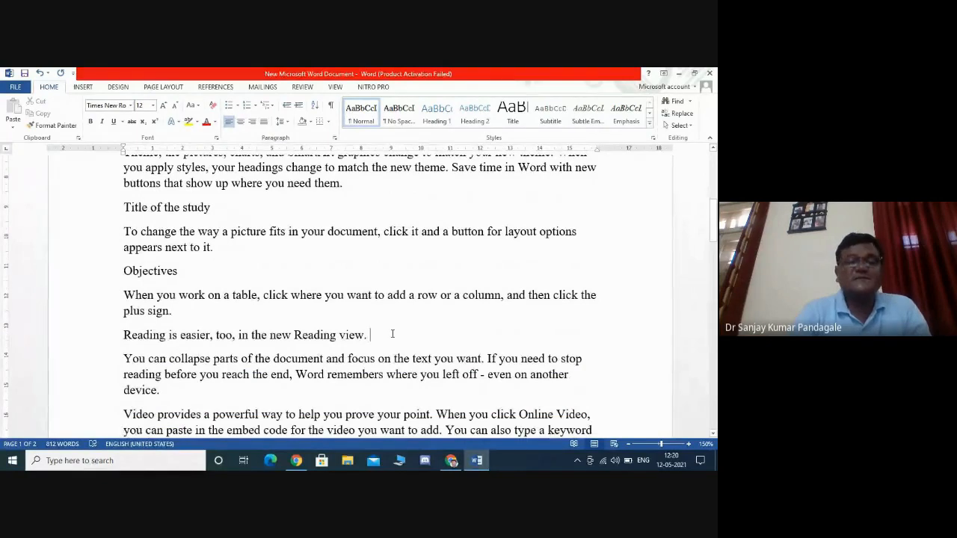
key("Return")
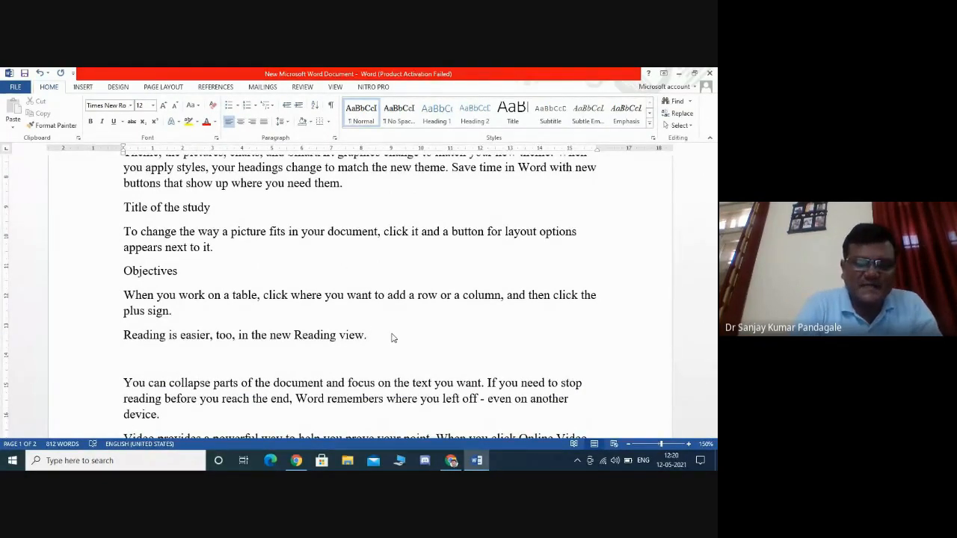
type("Hypot")
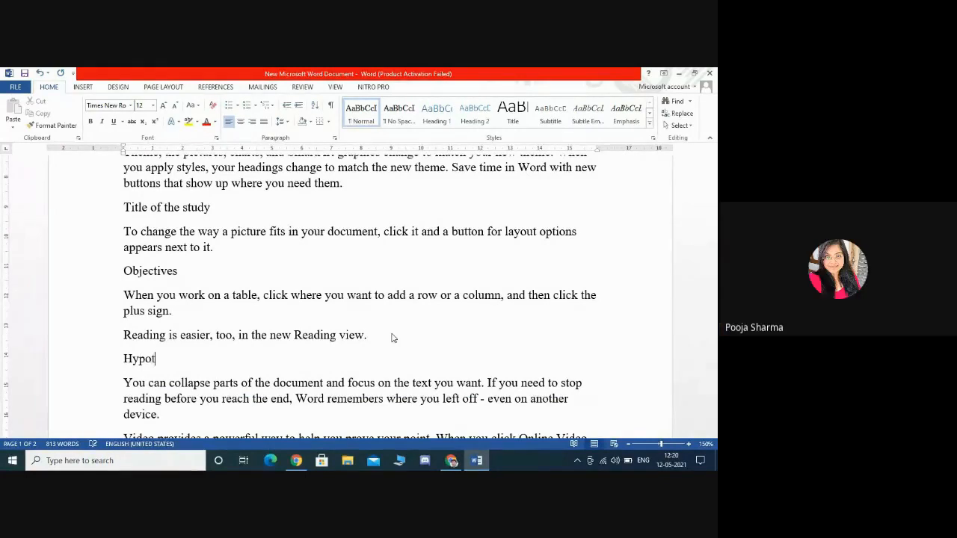
type("hesi")
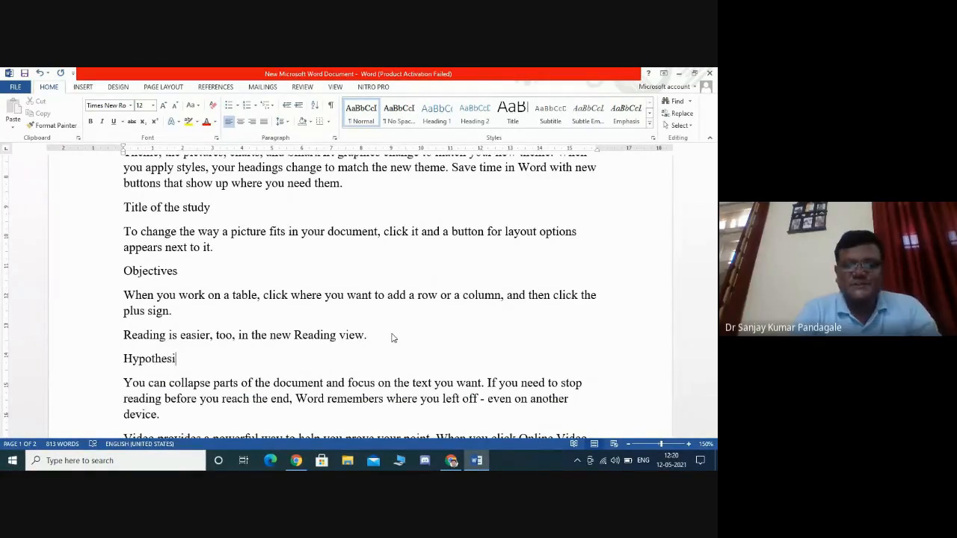
type("s")
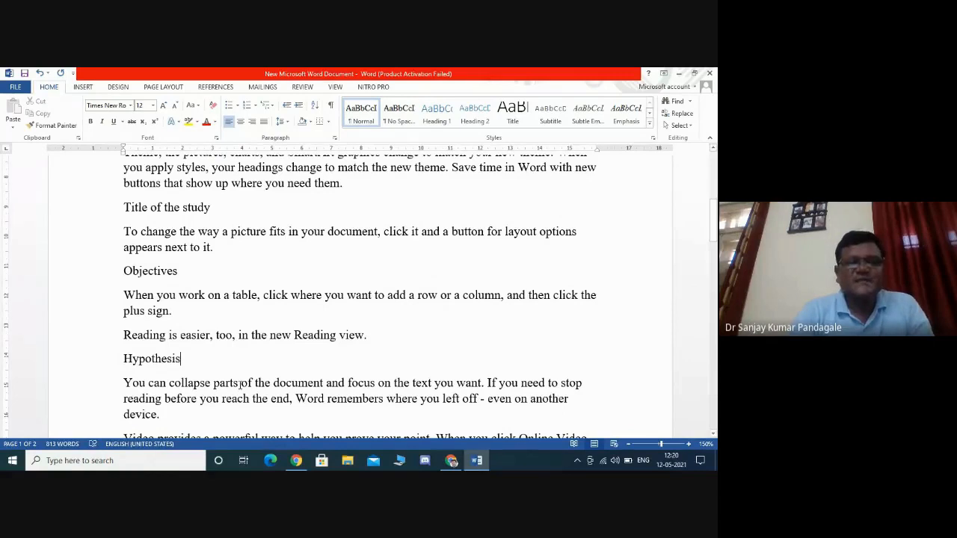
- Split the paragraph before 'If you need to stop reading' and add 'Operational Definitions' after 'even on another device.'
left_click(488, 383)
key("Return")
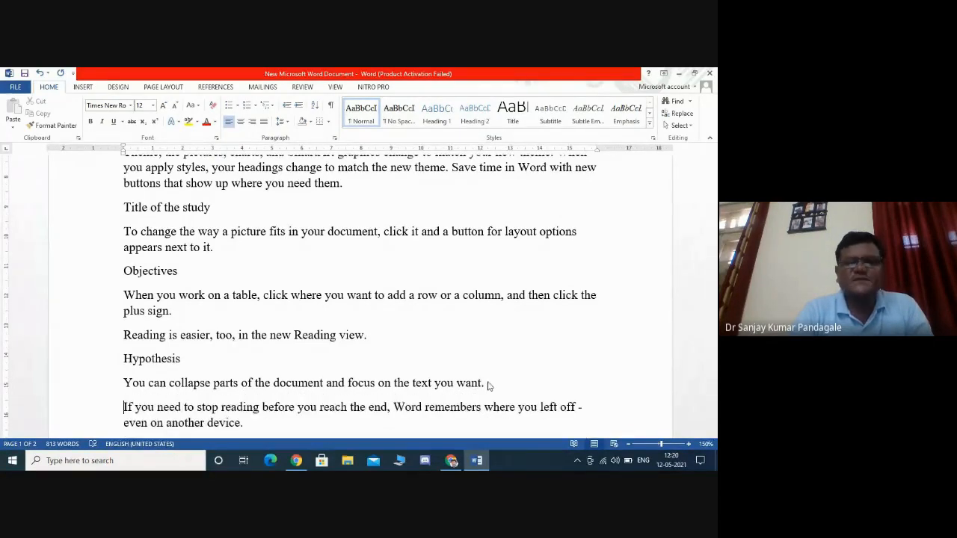
scroll(487, 385, "down", 4)
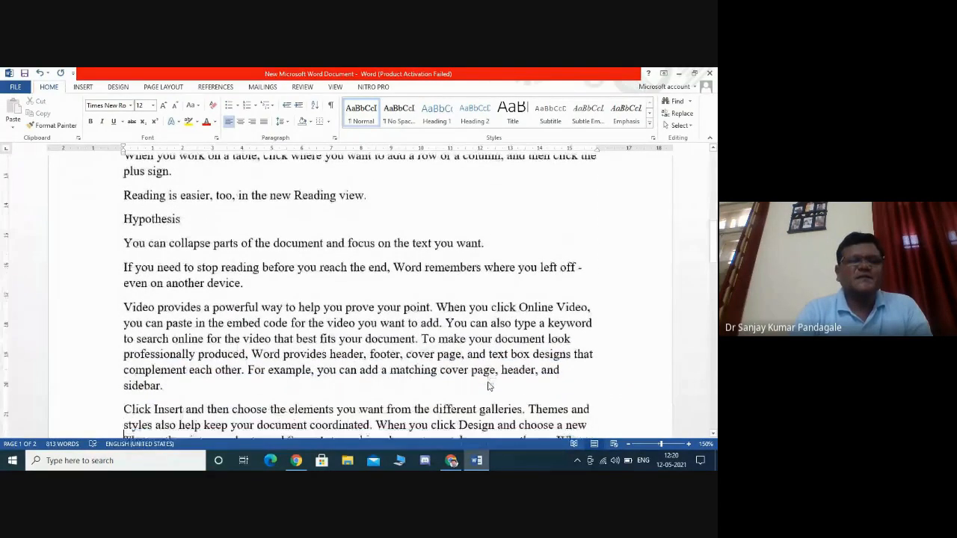
scroll(488, 385, "down", 1)
left_click(281, 276)
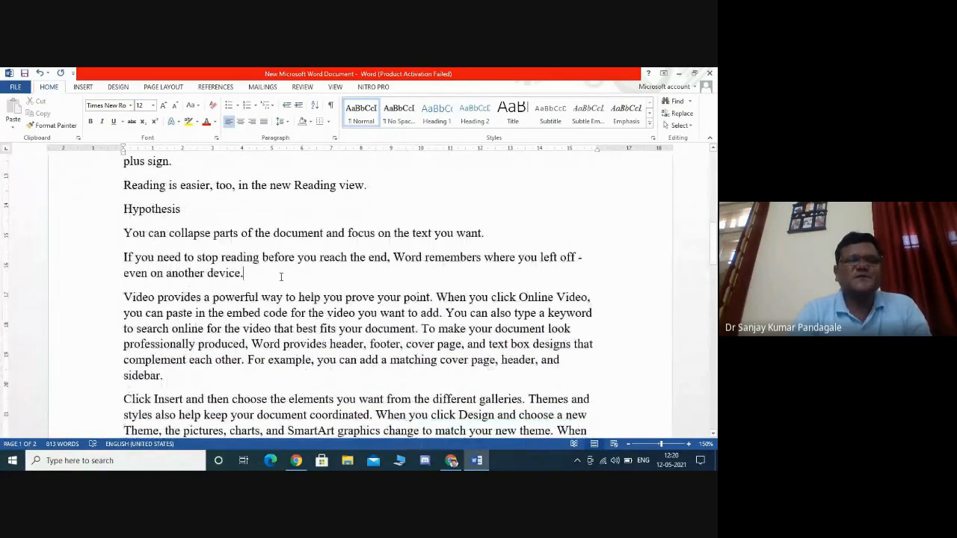
key("Return")
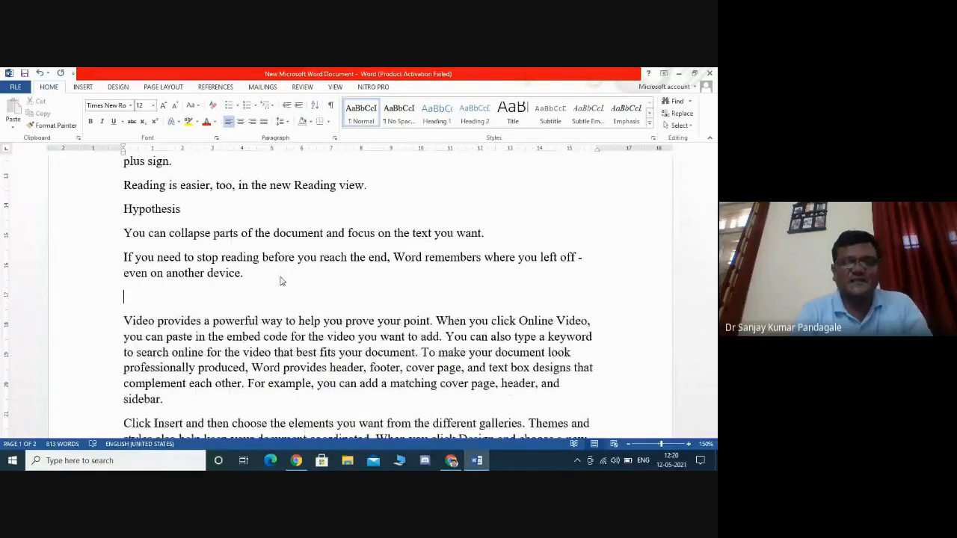
type("Oper")
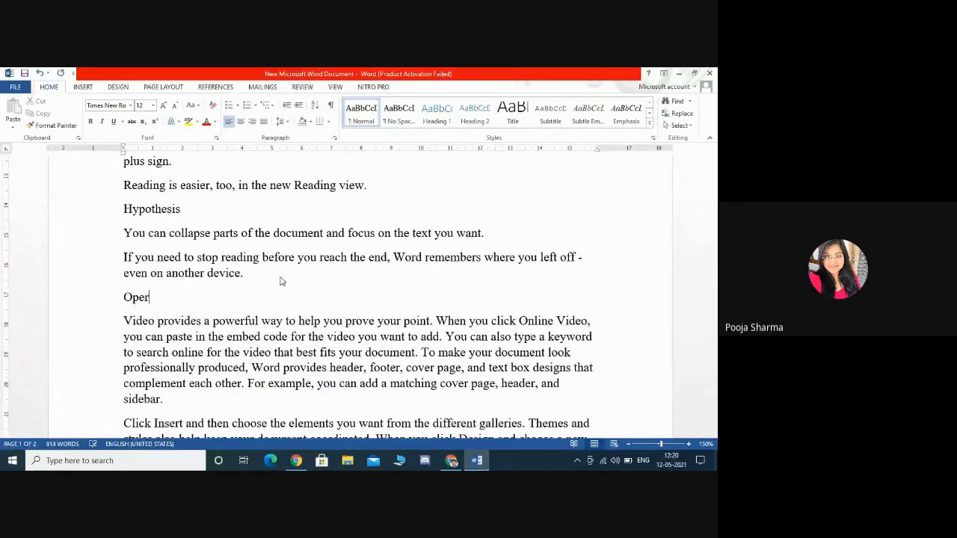
type("ational")
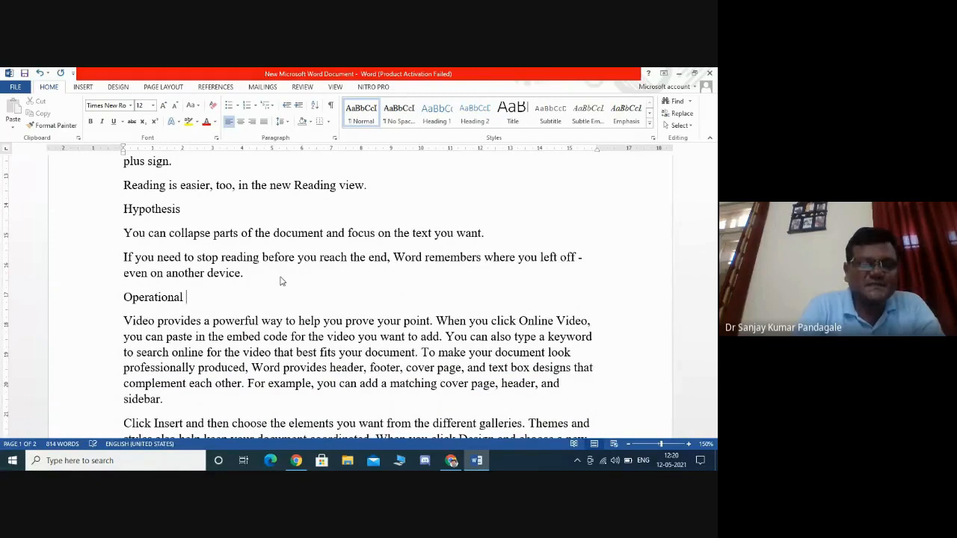
type("Defi")
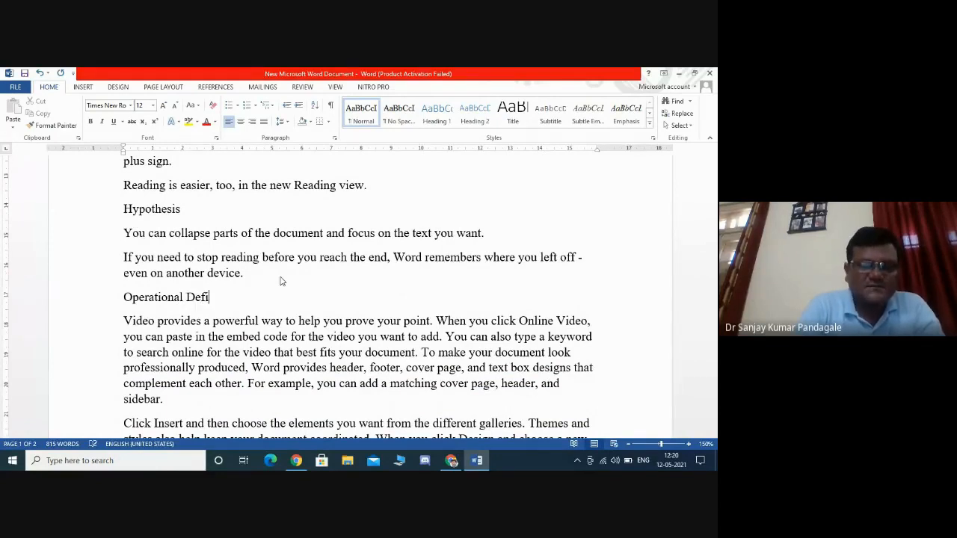
type("nition")
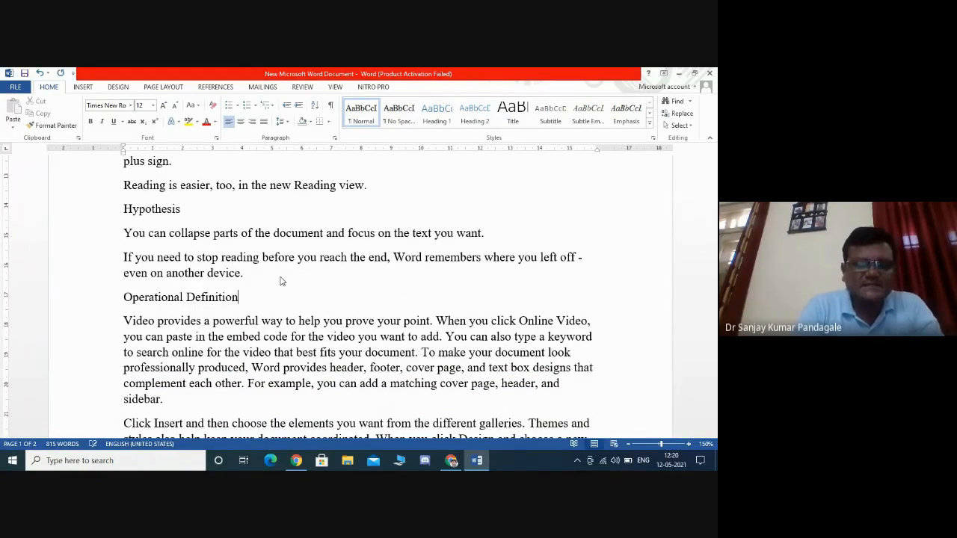
type("s")
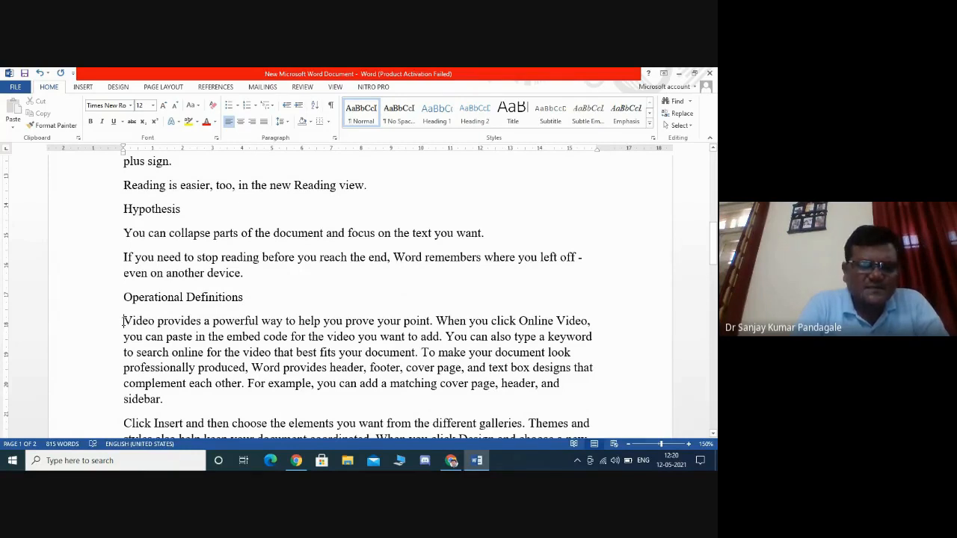
- Prefix the paragraph below 'Operational Definitions' with 'XYZ:'
left_click(124, 320)
type("XY")
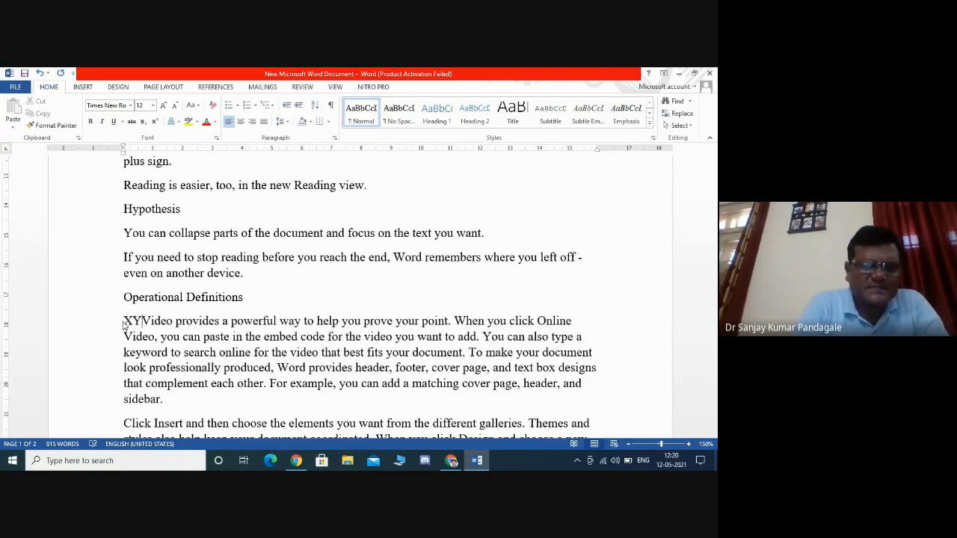
type("Z")
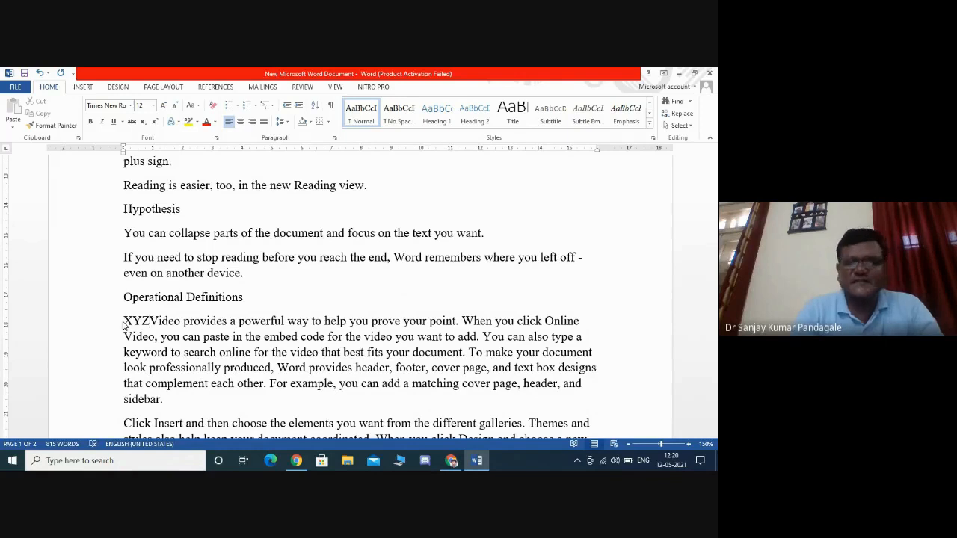
type(":")
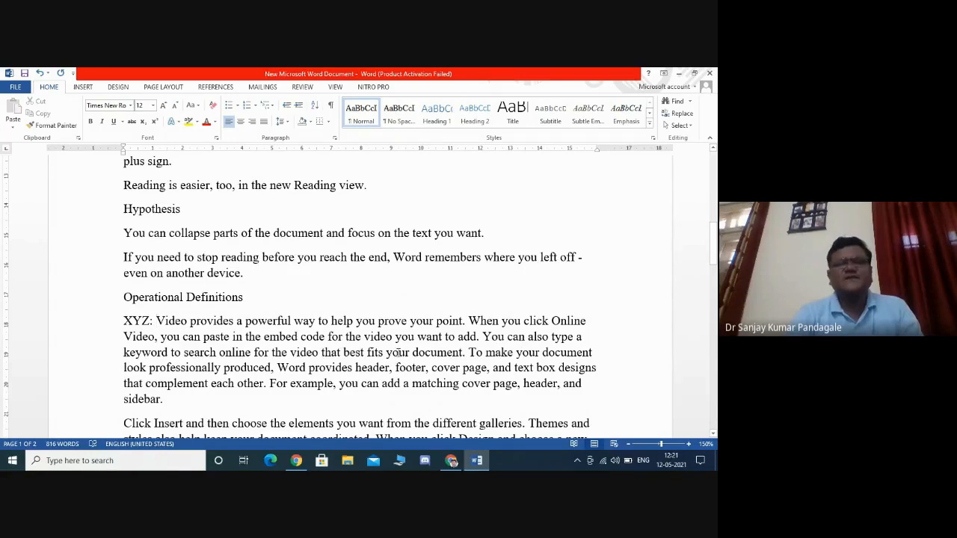
- Split that paragraph before 'To make your document' and prefix the new paragraph with 'ABC:'
left_click(469, 352)
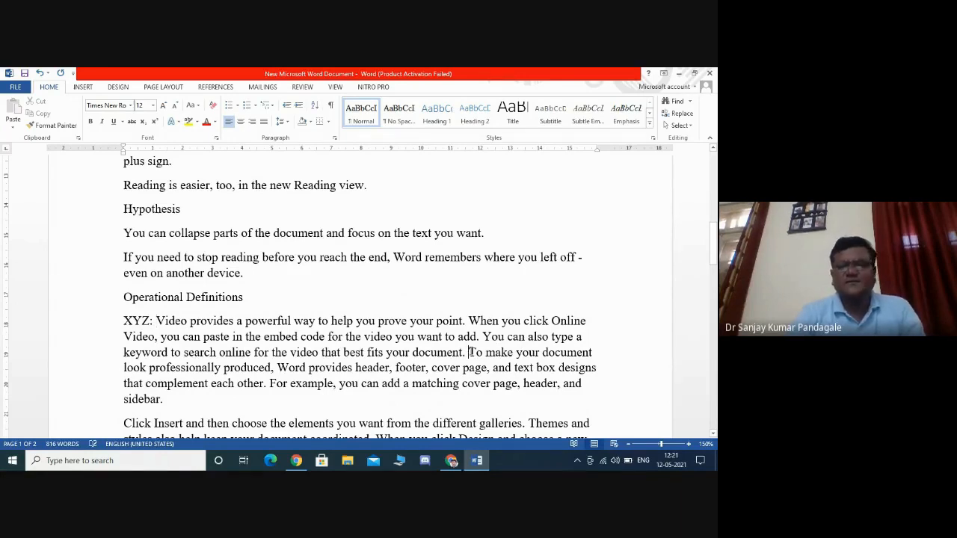
key("Return")
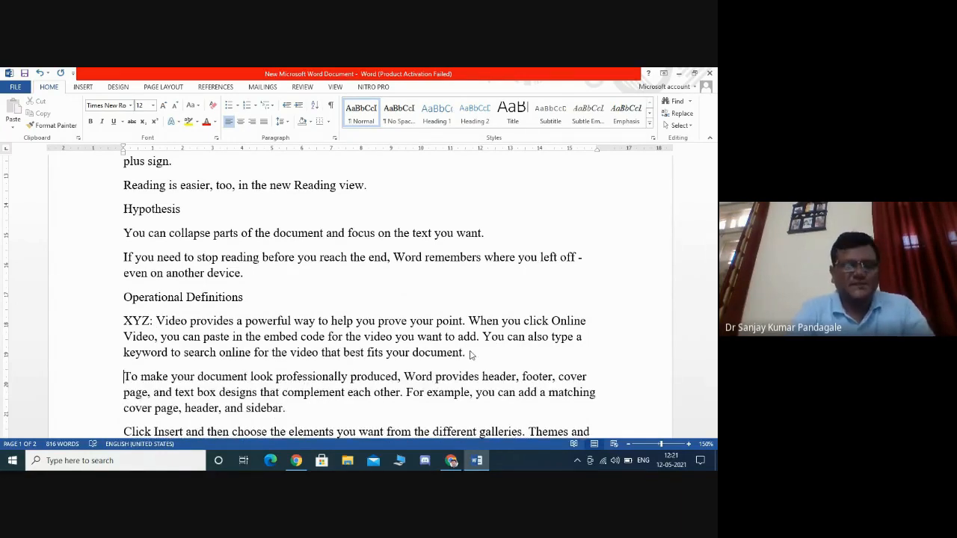
type("ABC")
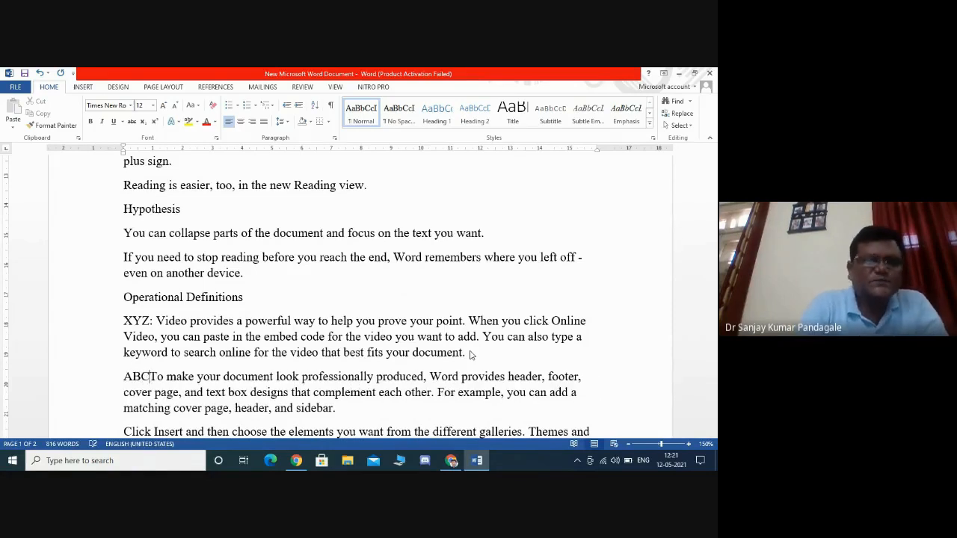
type(":")
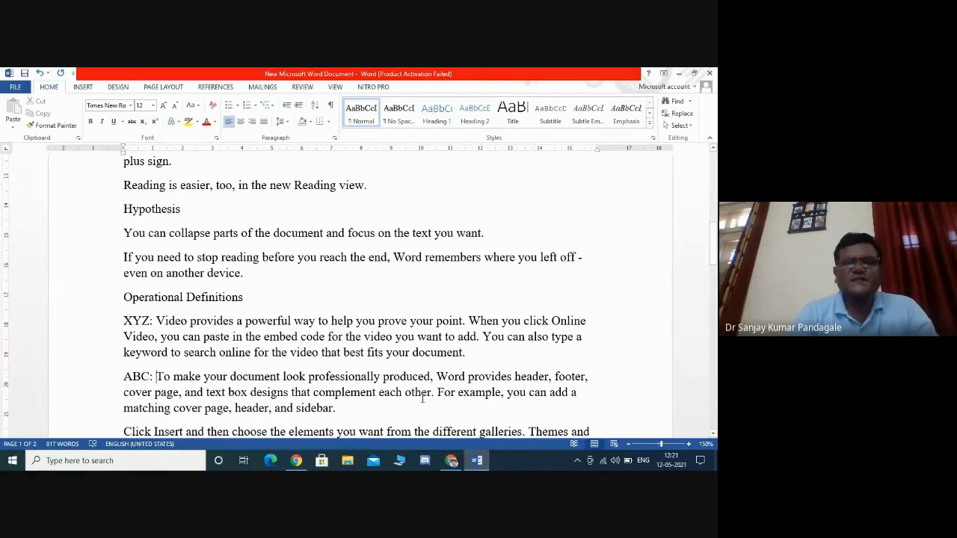
left_click(369, 405)
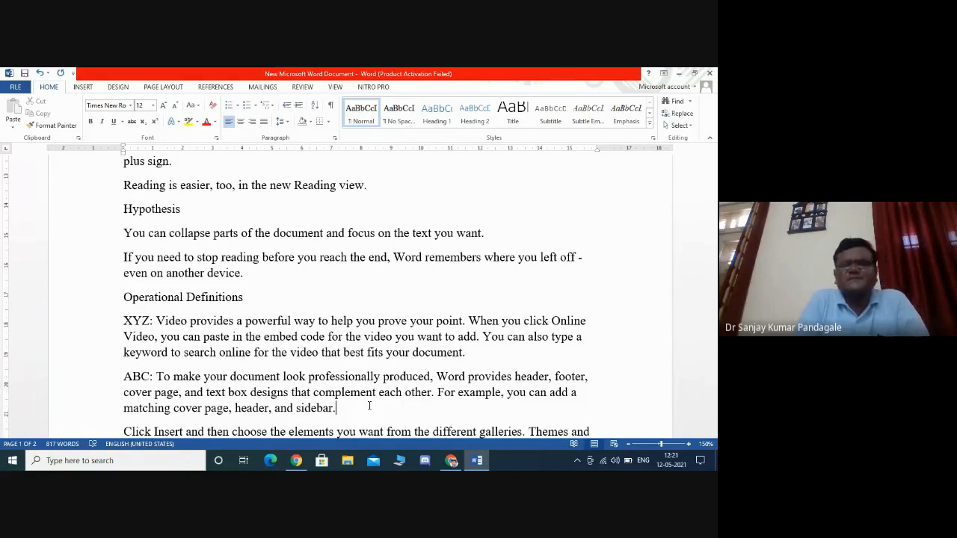
- Switch to the Google Meet call, admit all waiting participants, and return to the Word document
left_click(452, 461)
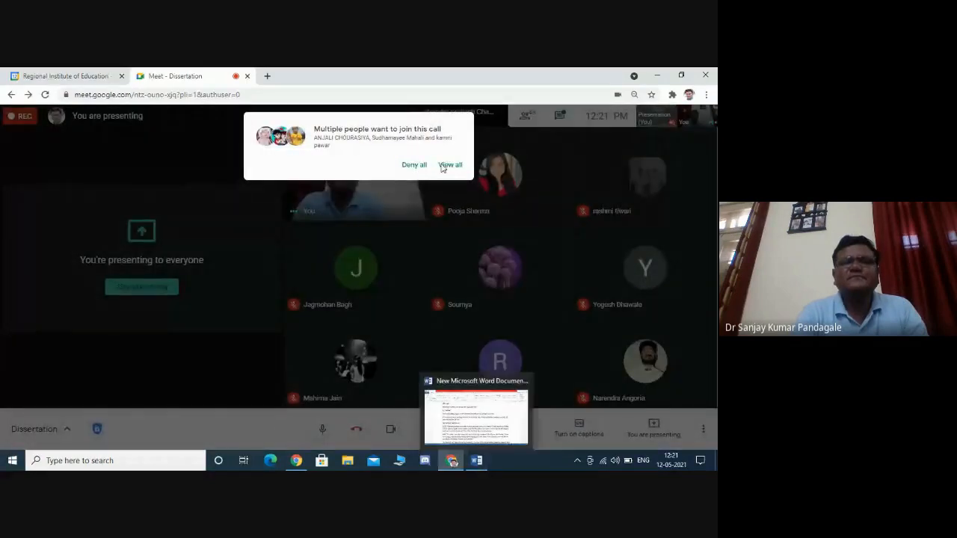
left_click(448, 164)
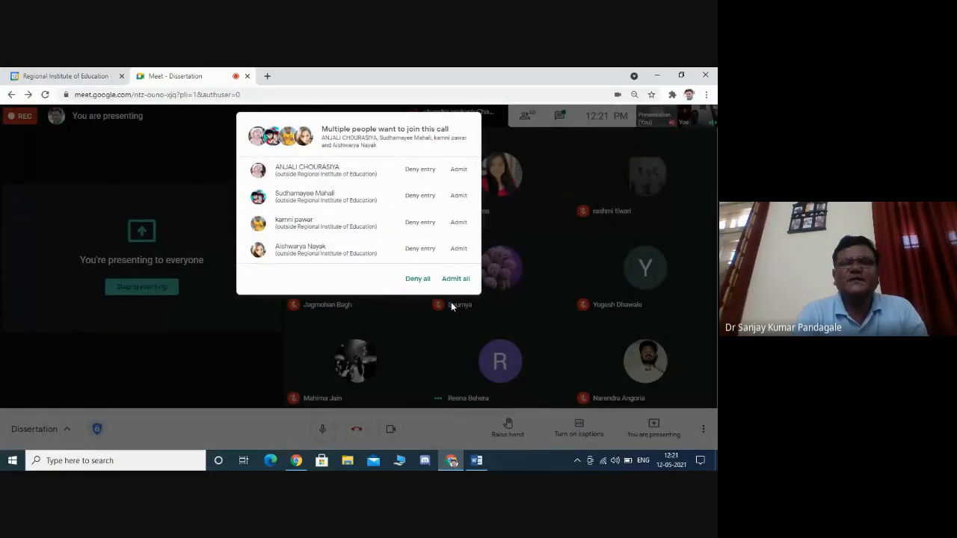
left_click(455, 278)
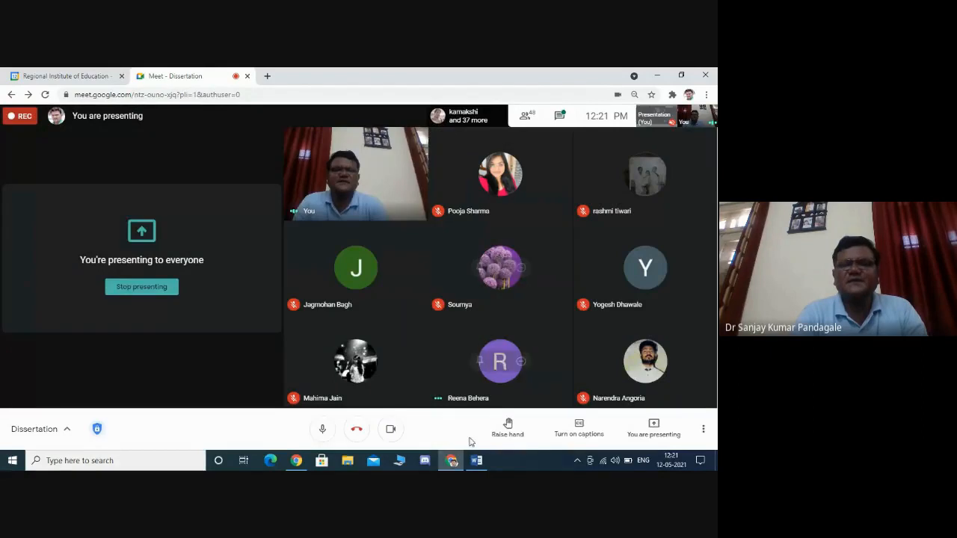
left_click(475, 460)
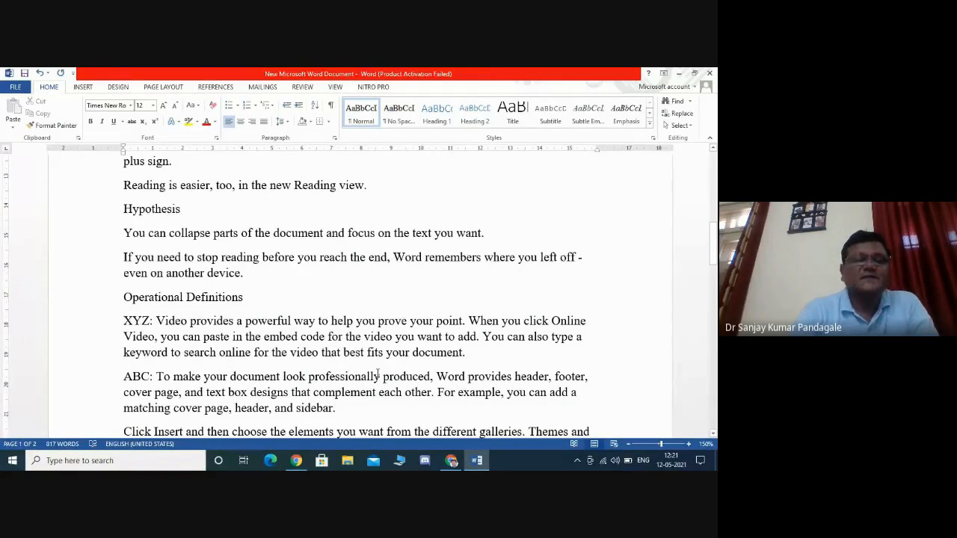
- Add a line 'Delimitations:' after the paragraph ending 'matching cover page, header, and sidebar.'
key("Return")
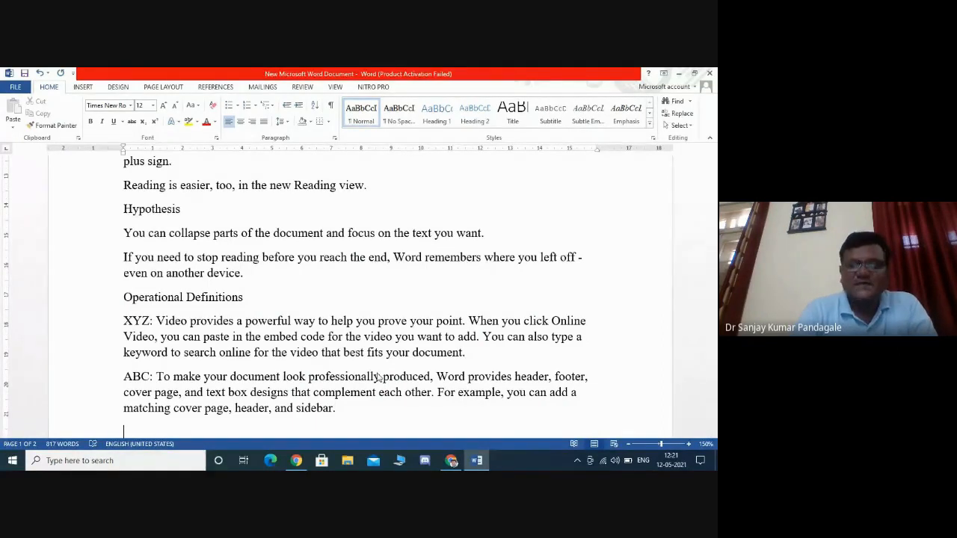
scroll(378, 377, "down", 3)
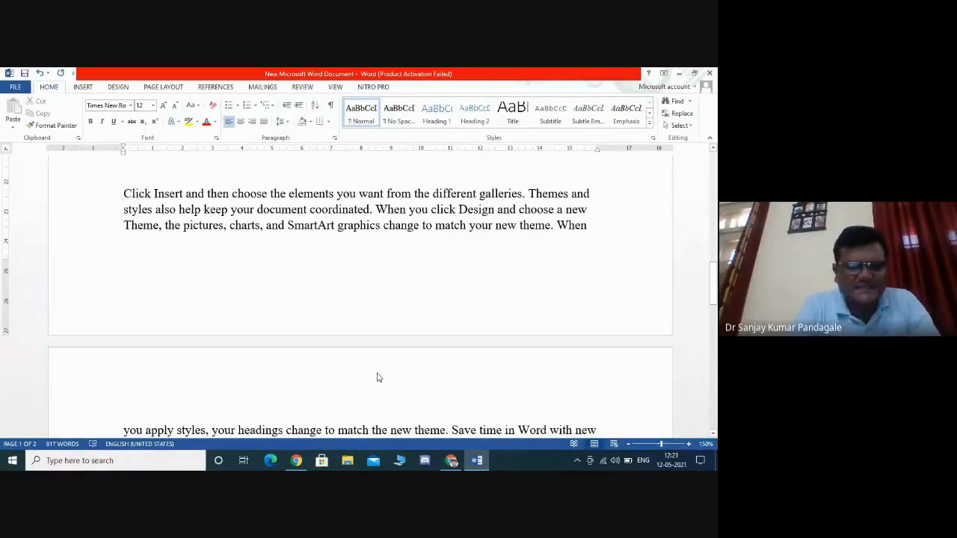
type("Deli")
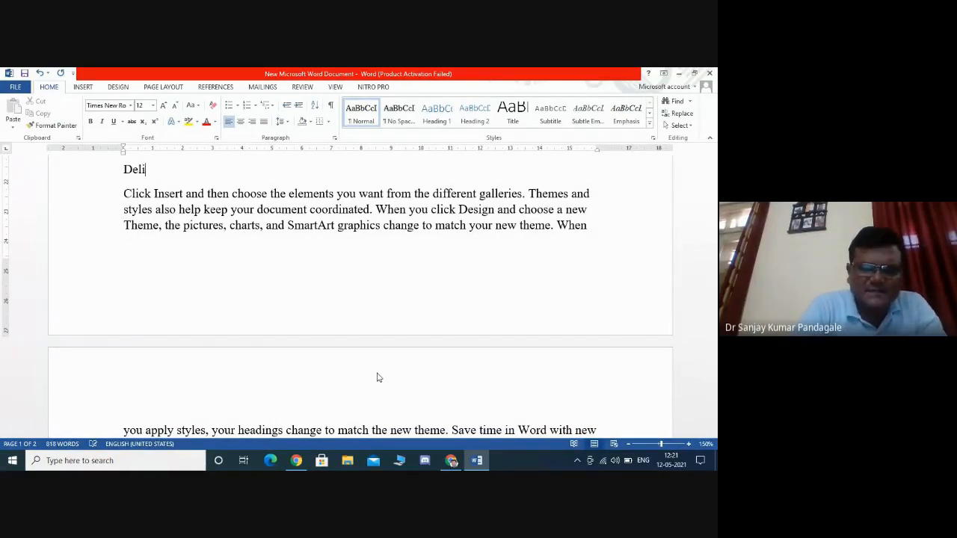
type("mitations")
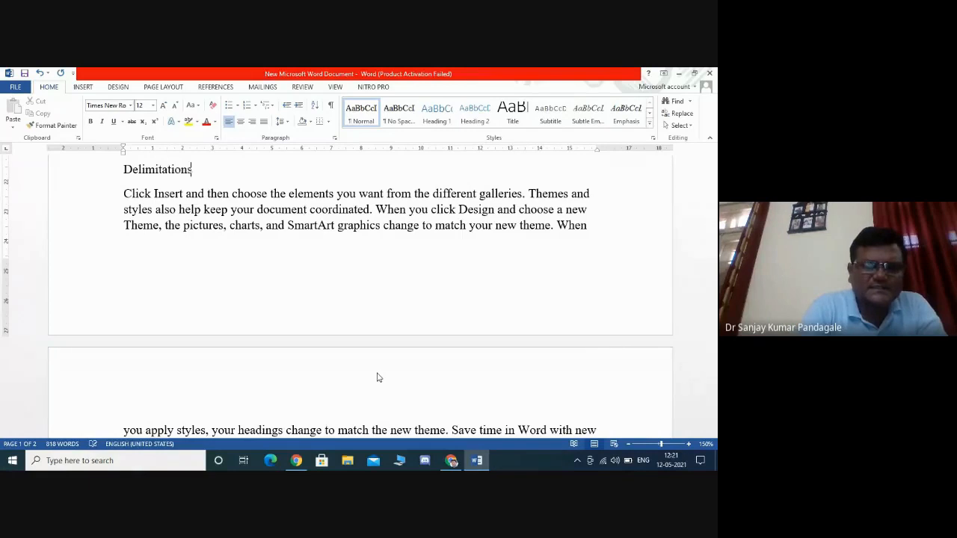
type(":")
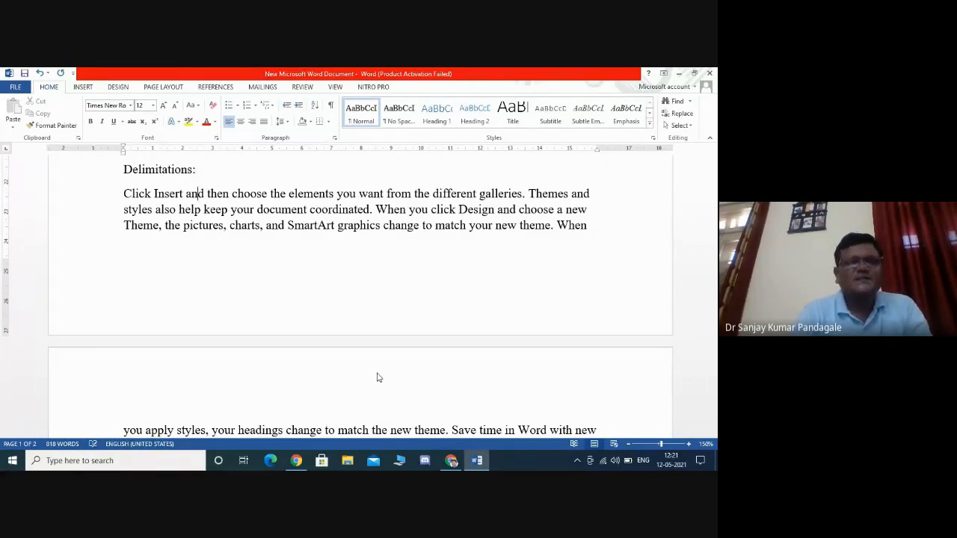
- Insert a page break before 'When you click Design' and split the paragraph before 'When you apply styles'
key("Down")
key("Down")
key("Down")
key("Down")
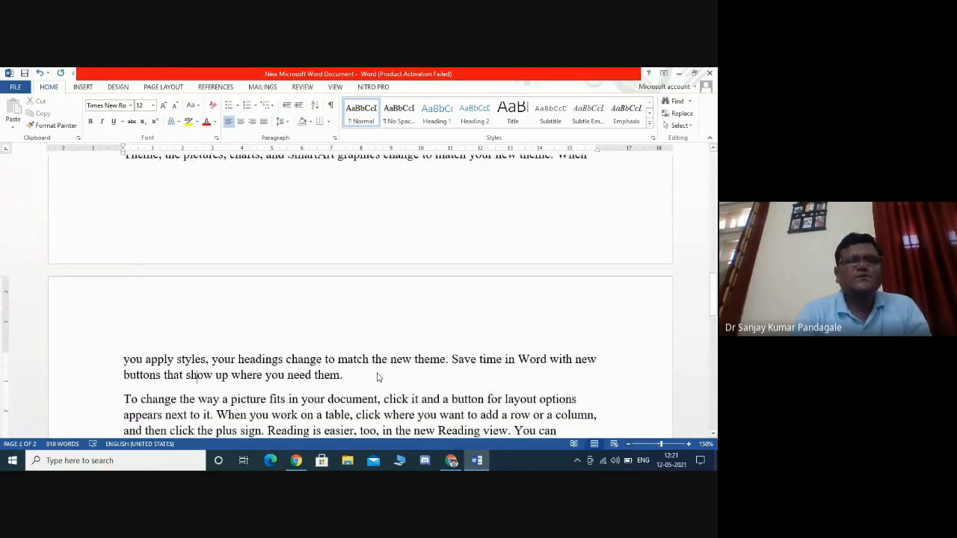
key("Up")
key("Up")
key("Up")
key("Up")
key("Up")
key("Up")
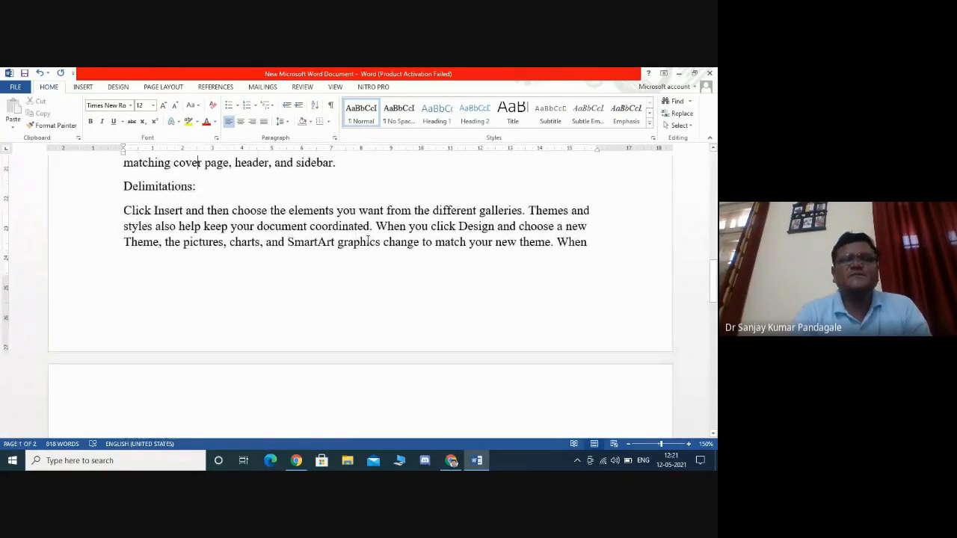
left_click(375, 226)
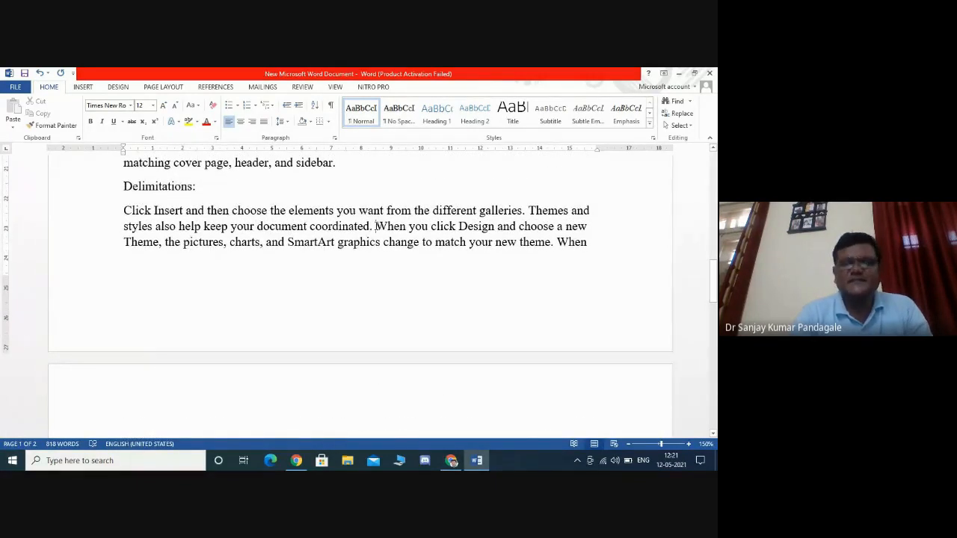
key("ctrl+Return")
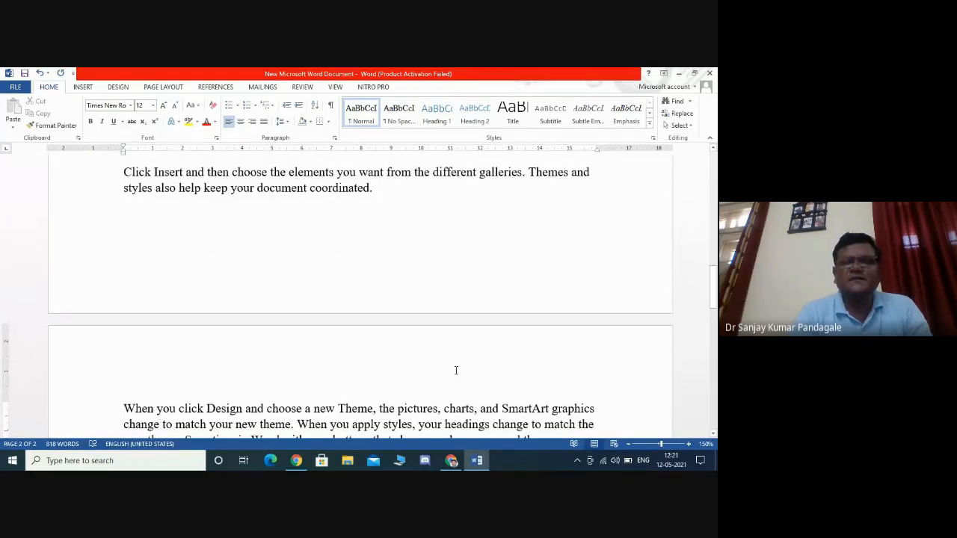
left_click(298, 424)
key("Return")
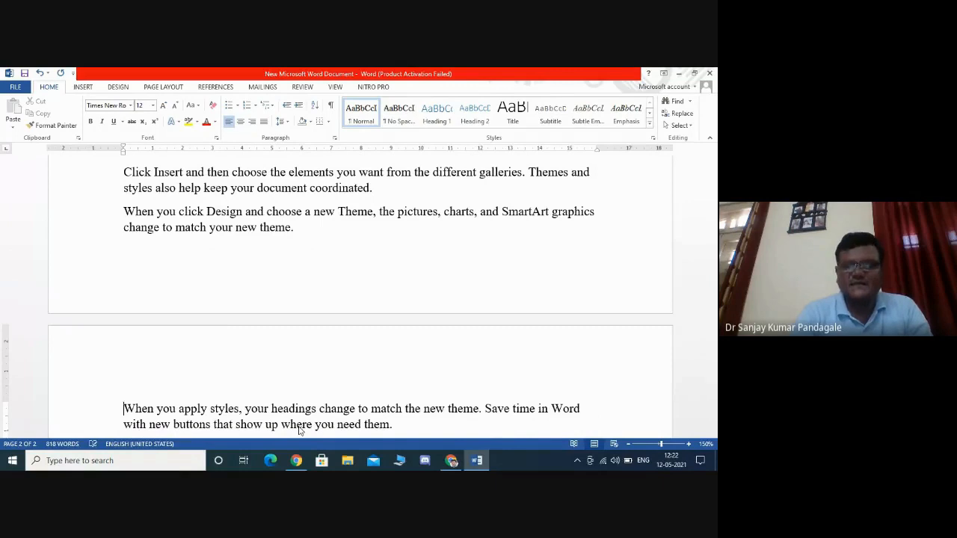
- Prefix the document title 'ICT in Education' at the top with 'Chapter 1: '
scroll(299, 430, "down", 4)
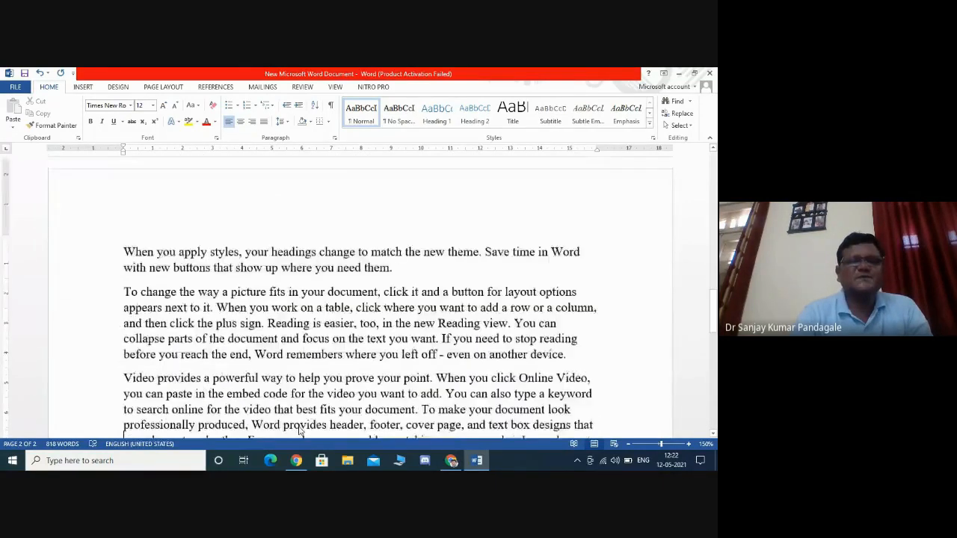
scroll(299, 430, "down", 2)
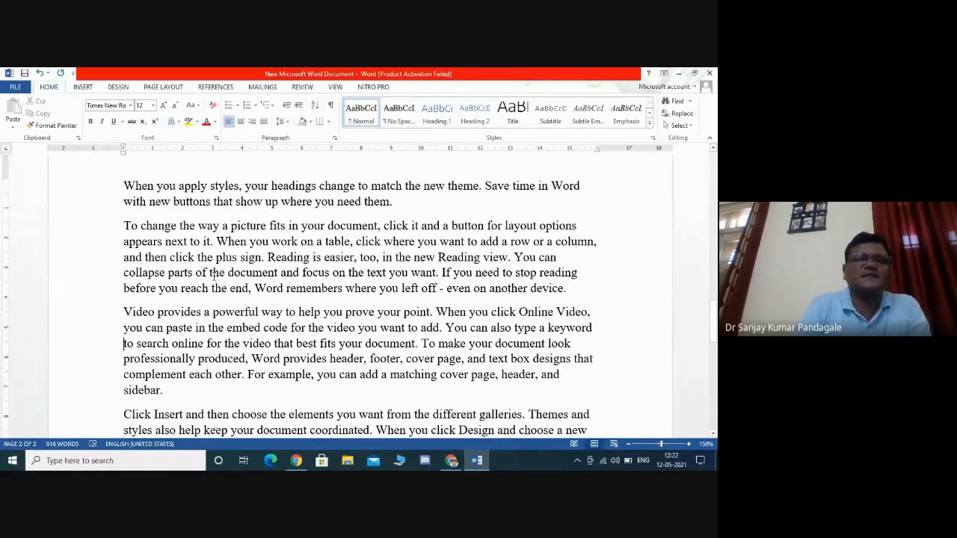
scroll(214, 275, "up", 15)
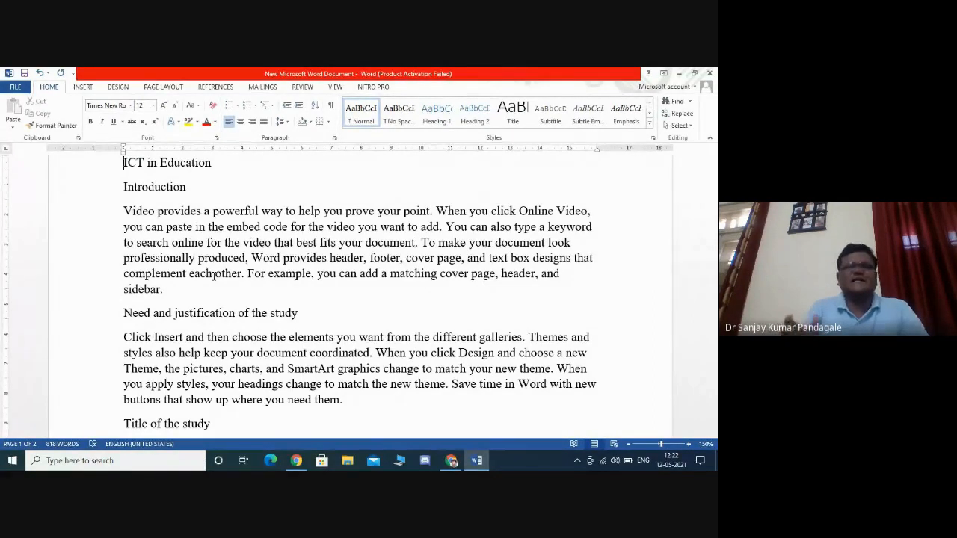
left_click(214, 274)
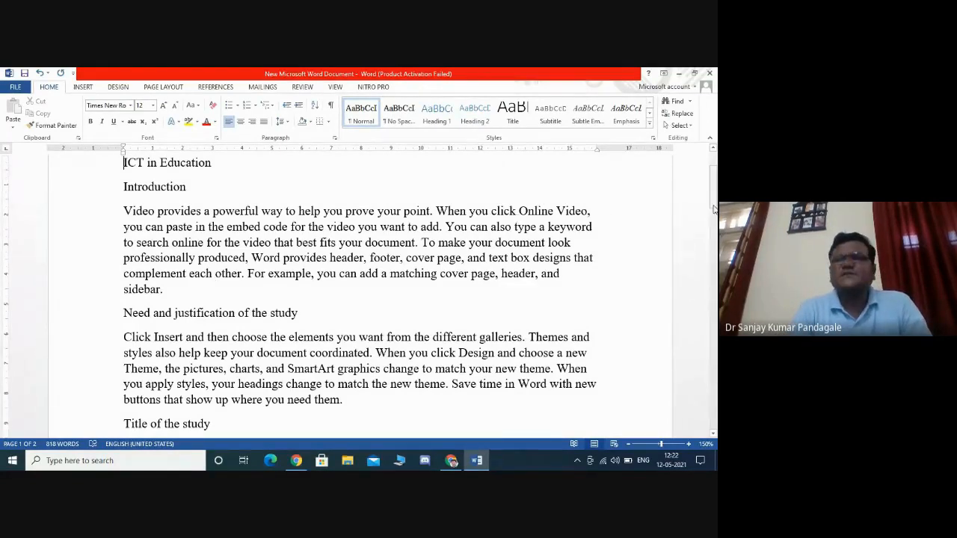
left_click_drag(713, 196, 715, 170)
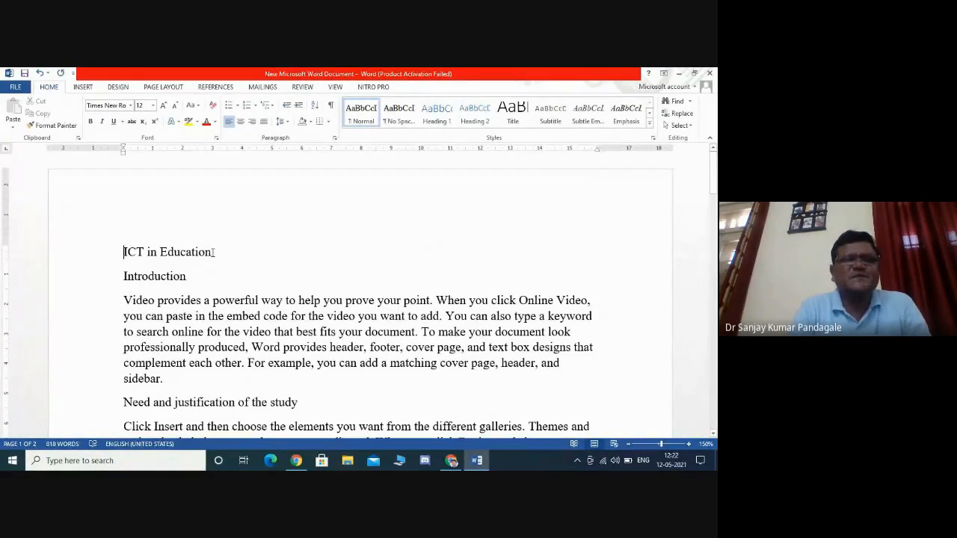
left_click_drag(212, 252, 158, 254)
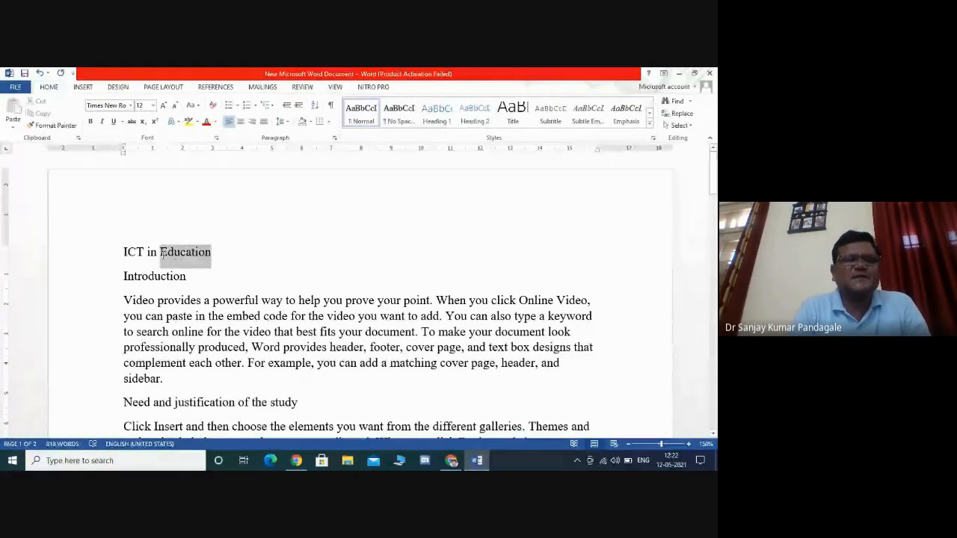
left_click(120, 252)
type("Chap")
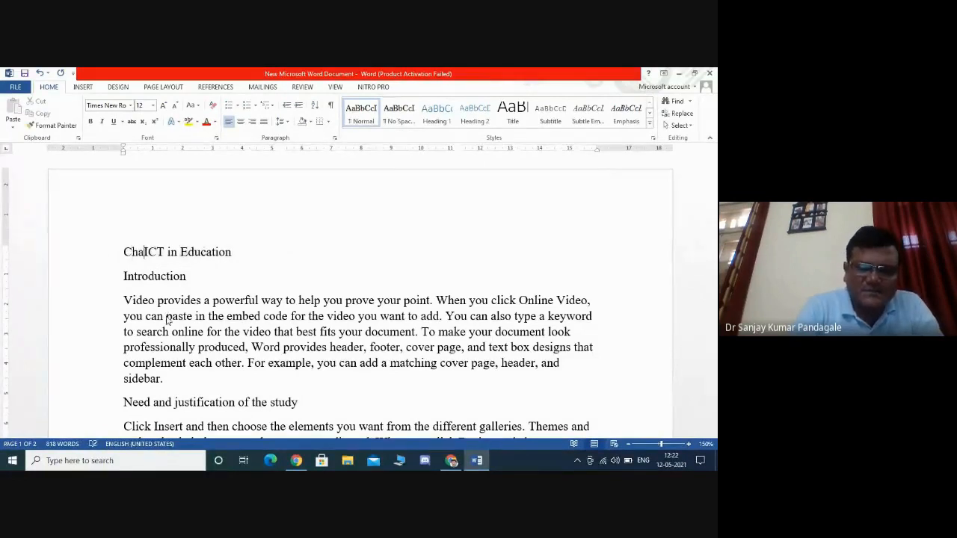
type("ter ")
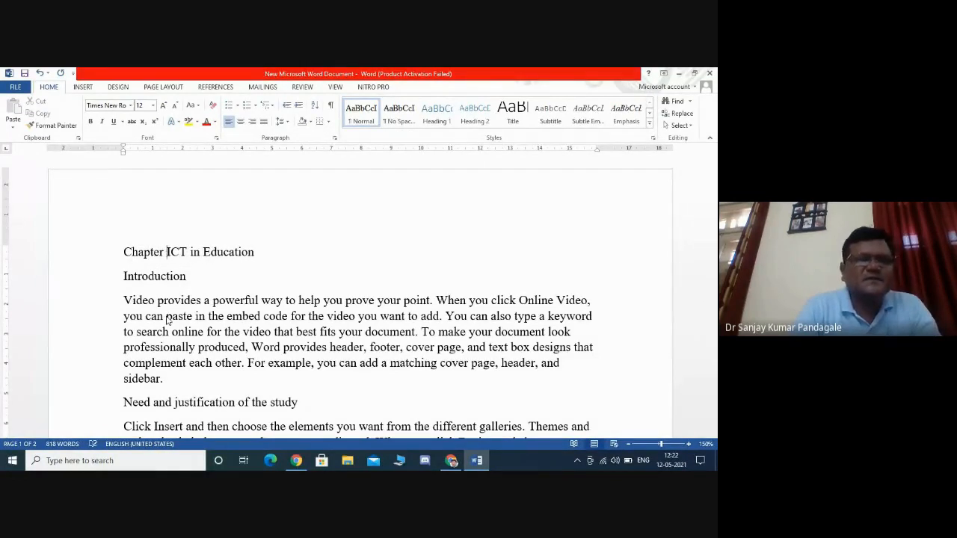
type("1")
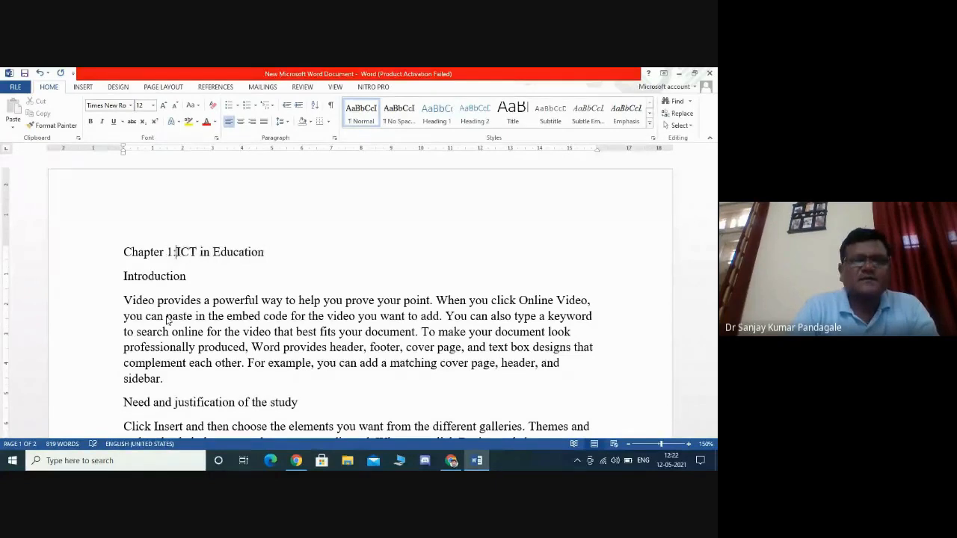
type(":")
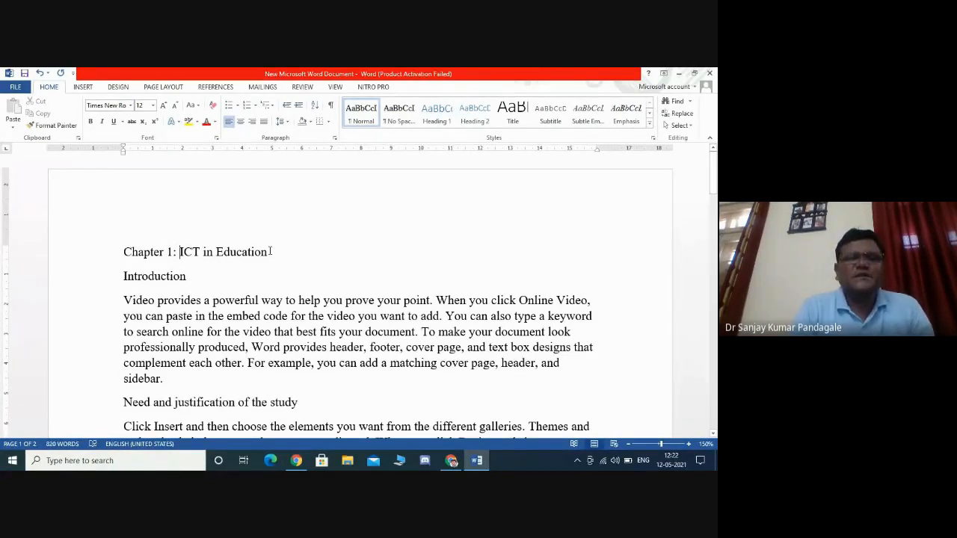
- Justify all the text in the document
left_click_drag(271, 252, 124, 253)
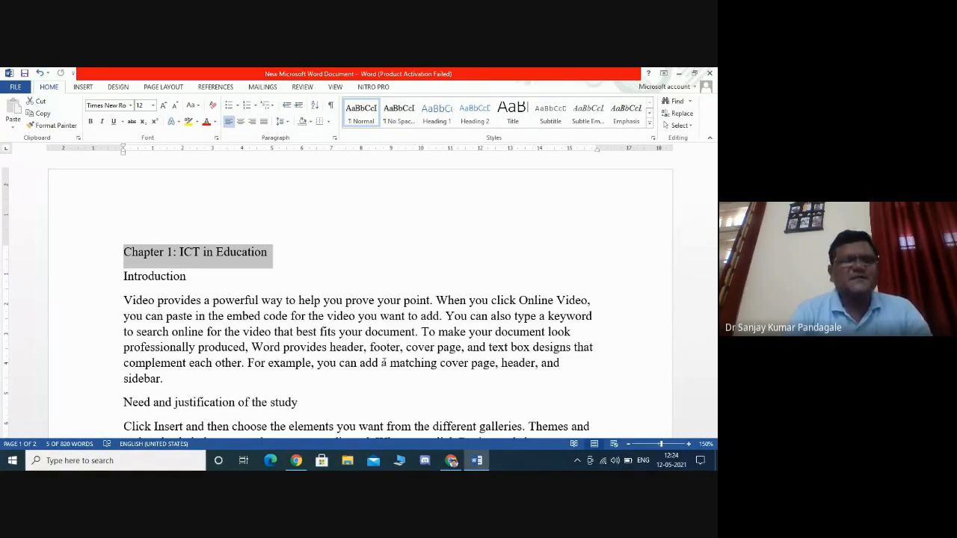
left_click(382, 362)
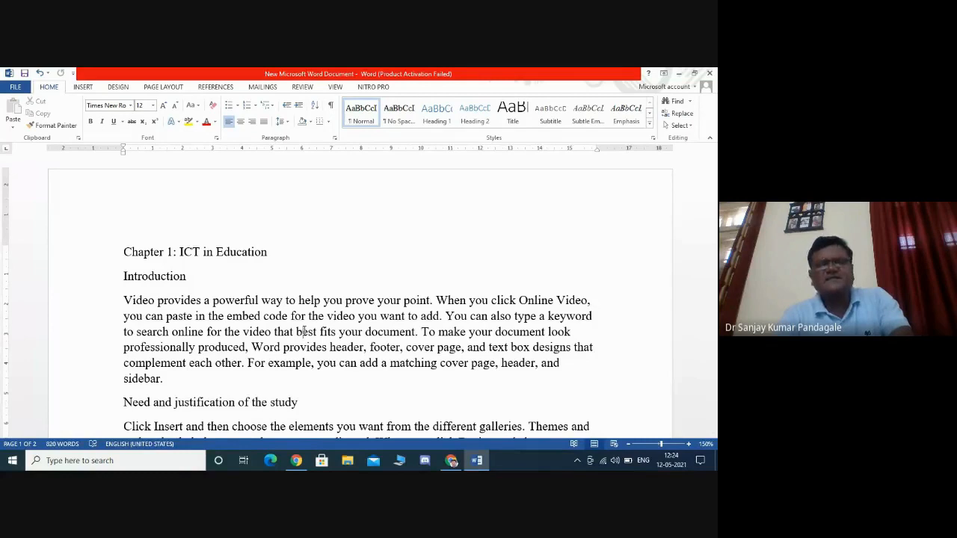
key("ctrl+a")
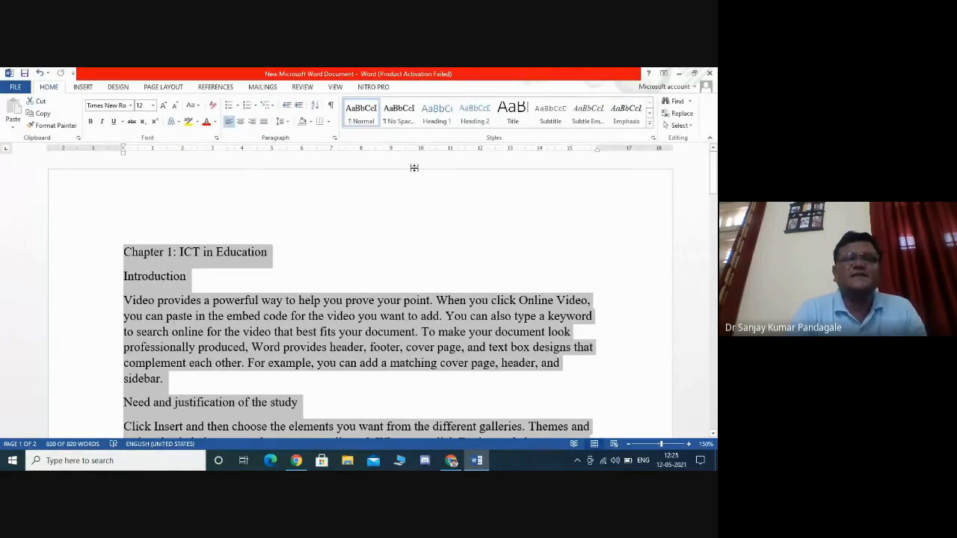
left_click(264, 122)
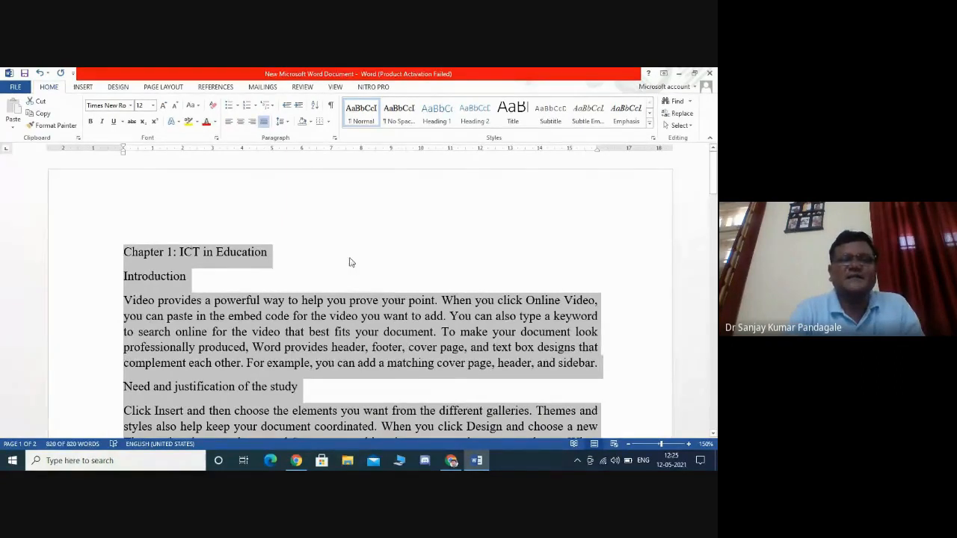
- Apply the Heading 1 style to the title line 'Chapter 1: ICT in Education'
left_click(299, 251)
left_click_drag(266, 251, 138, 253)
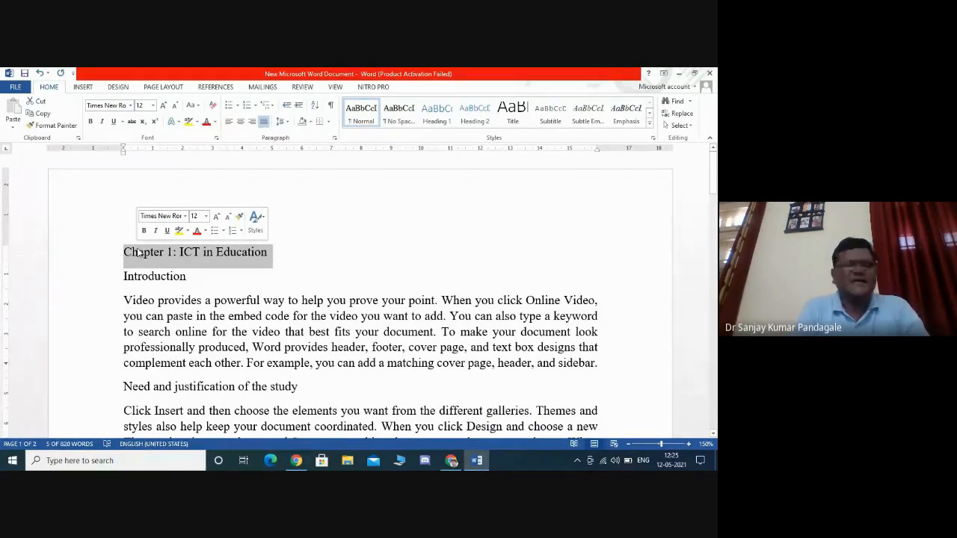
left_click(213, 316)
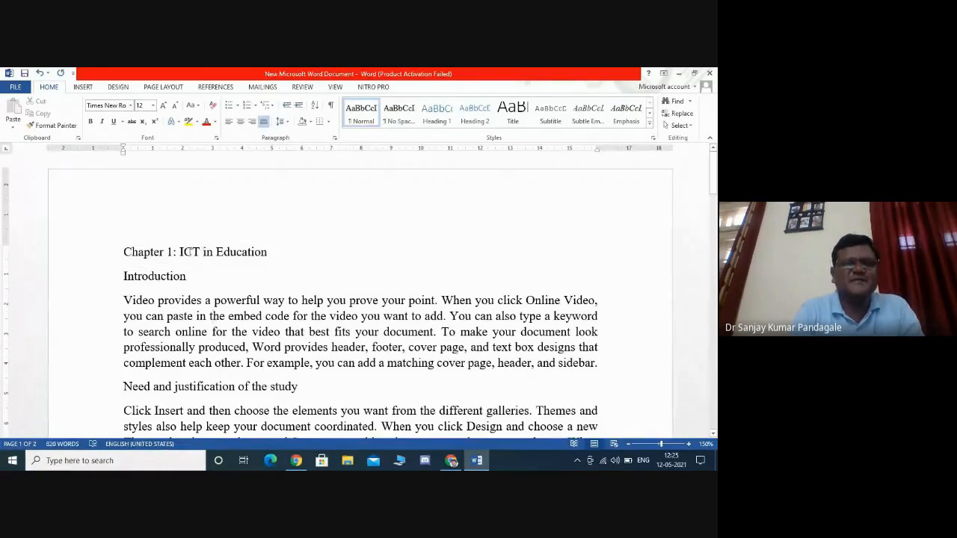
left_click(688, 444)
left_click(689, 444)
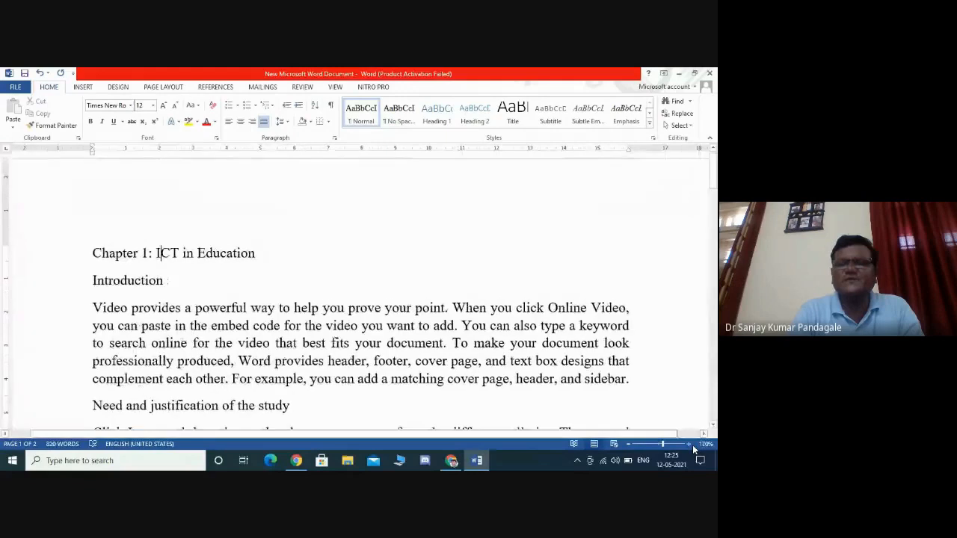
triple_click(256, 252)
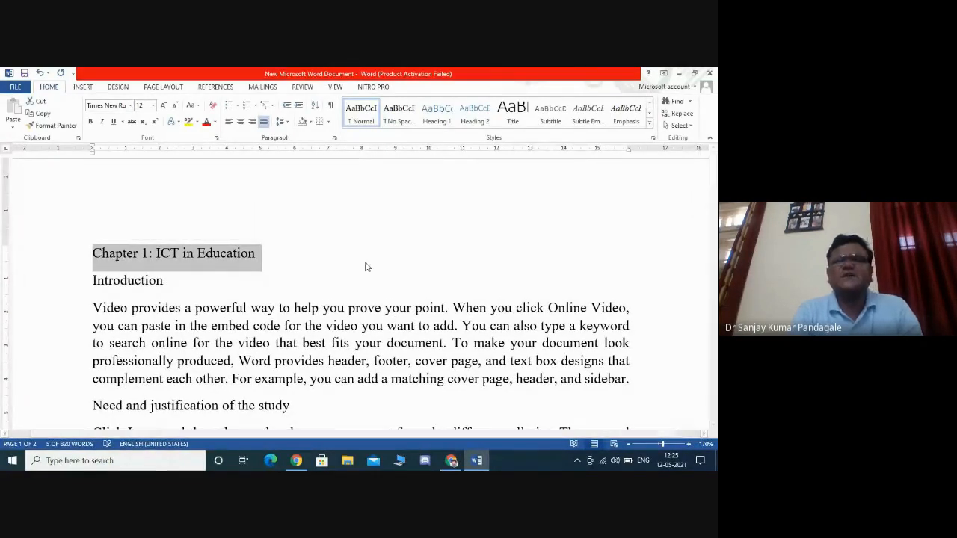
left_click(432, 109)
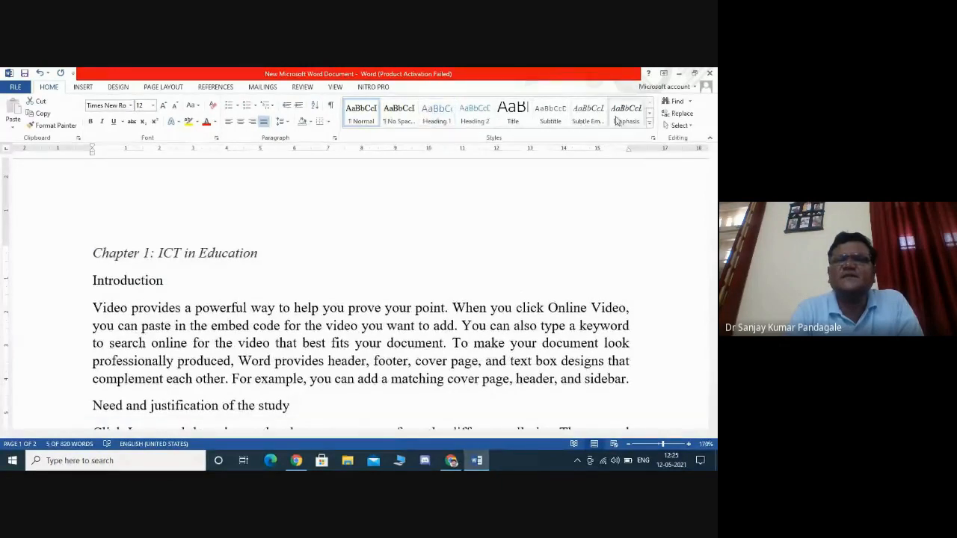
left_click(441, 119)
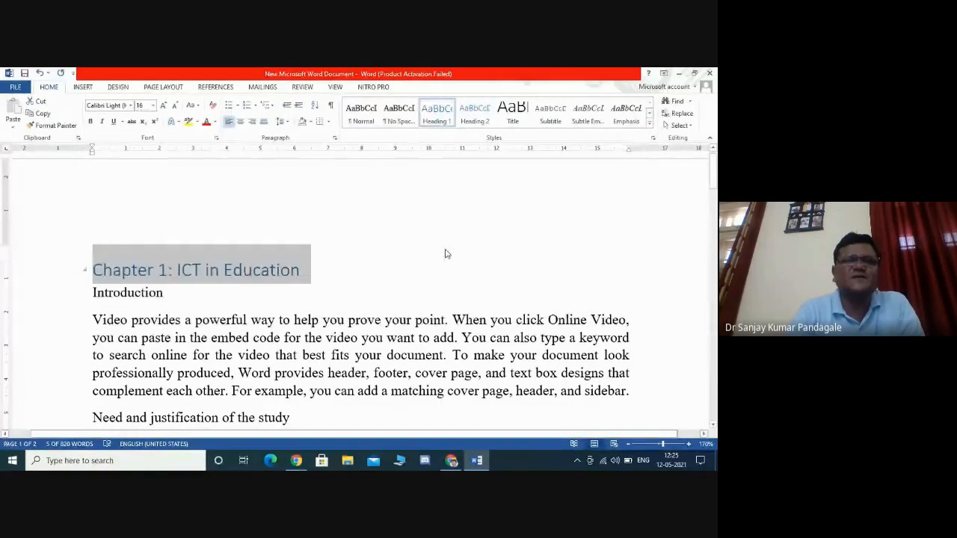
left_click(444, 254)
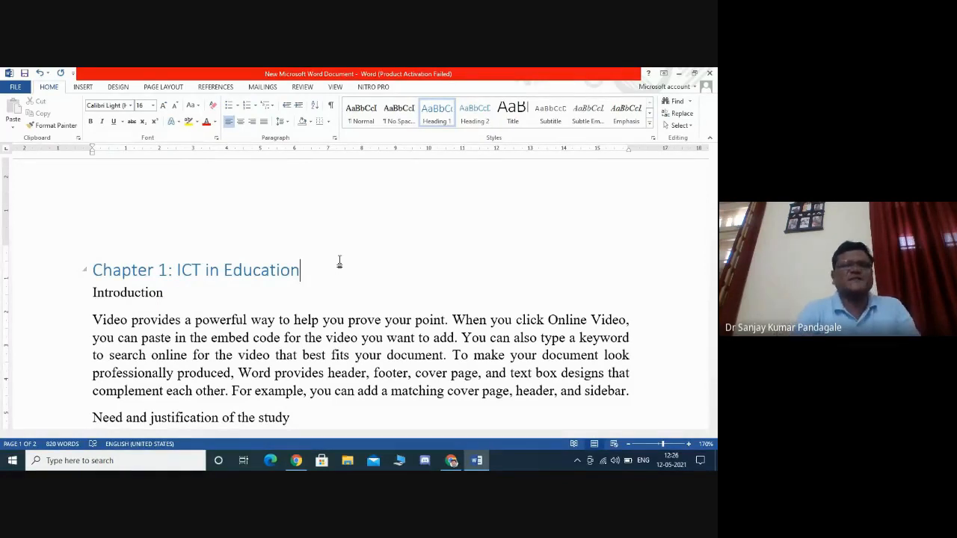
left_click(282, 340)
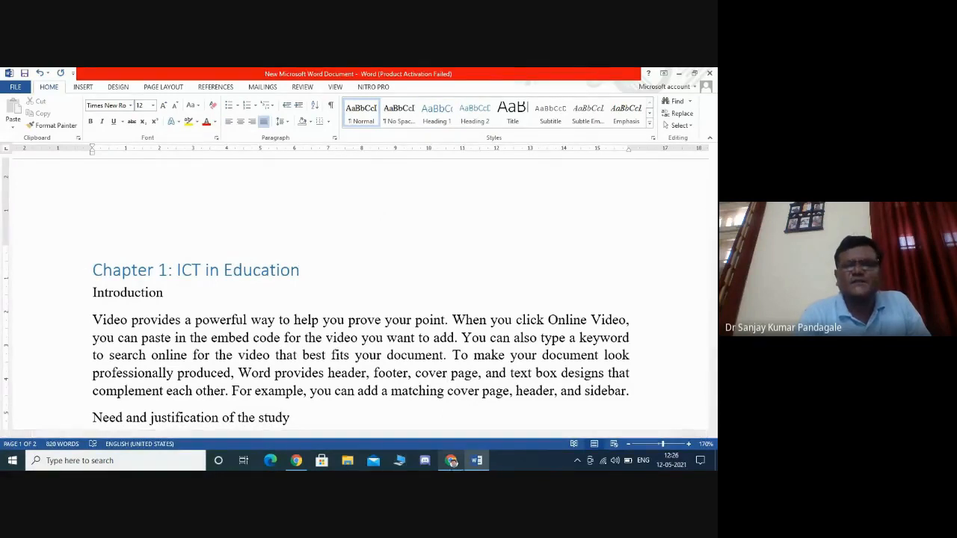
left_click(451, 460)
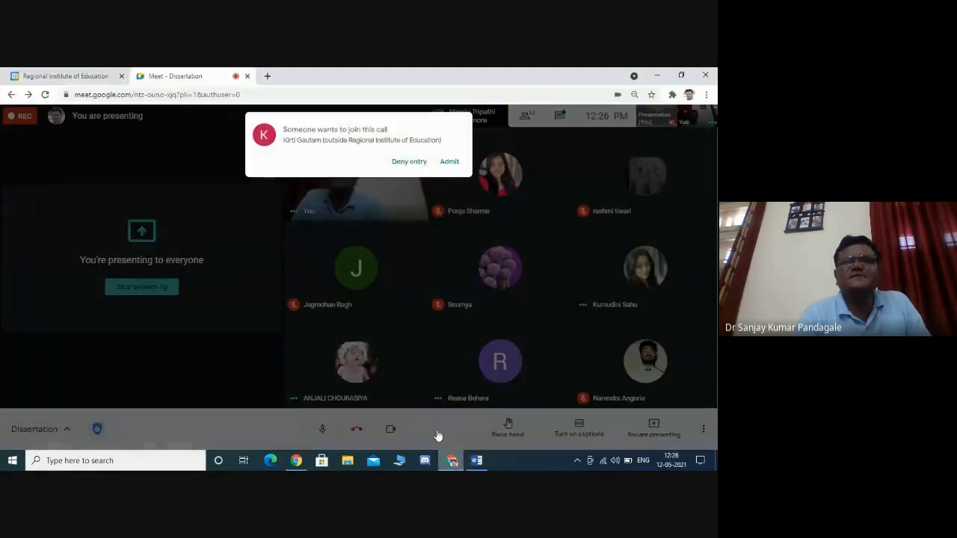
left_click(449, 162)
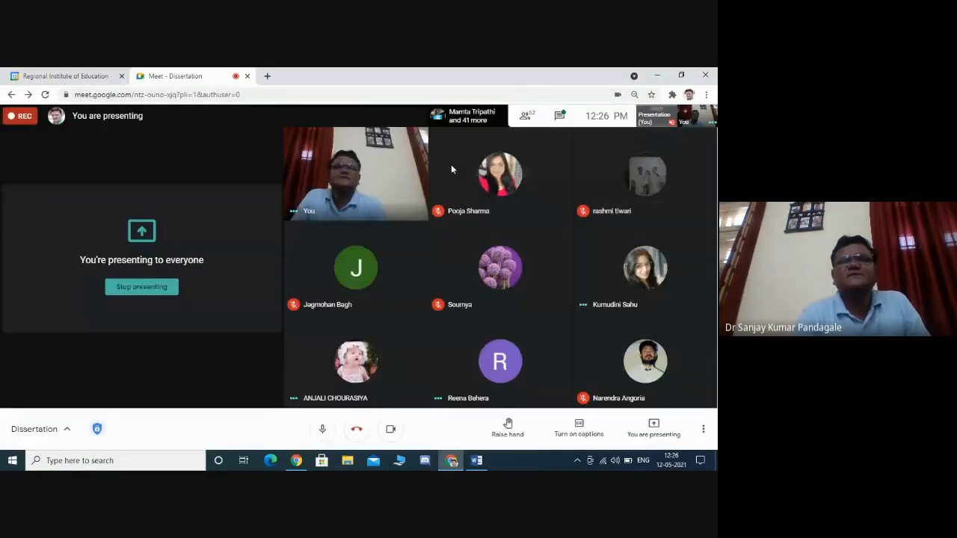
left_click(477, 461)
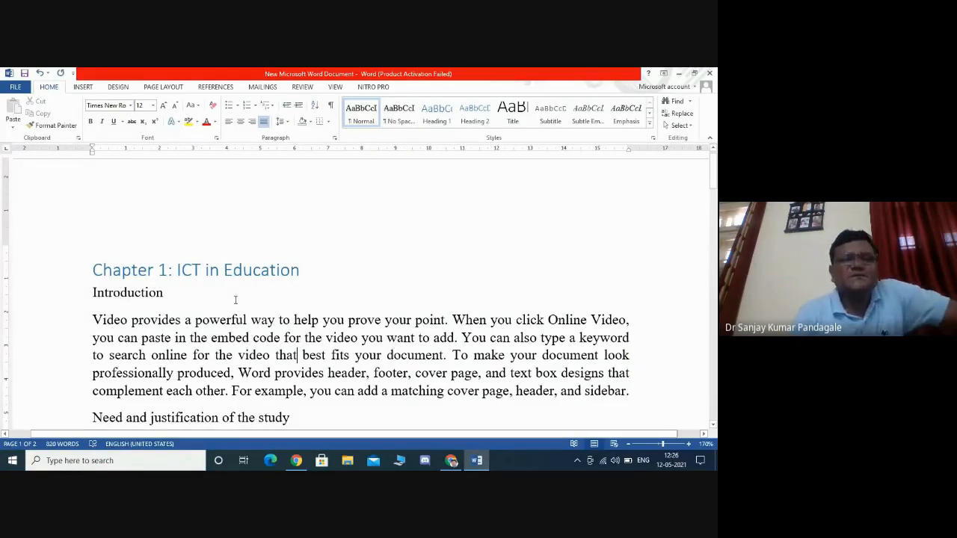
left_click(234, 272)
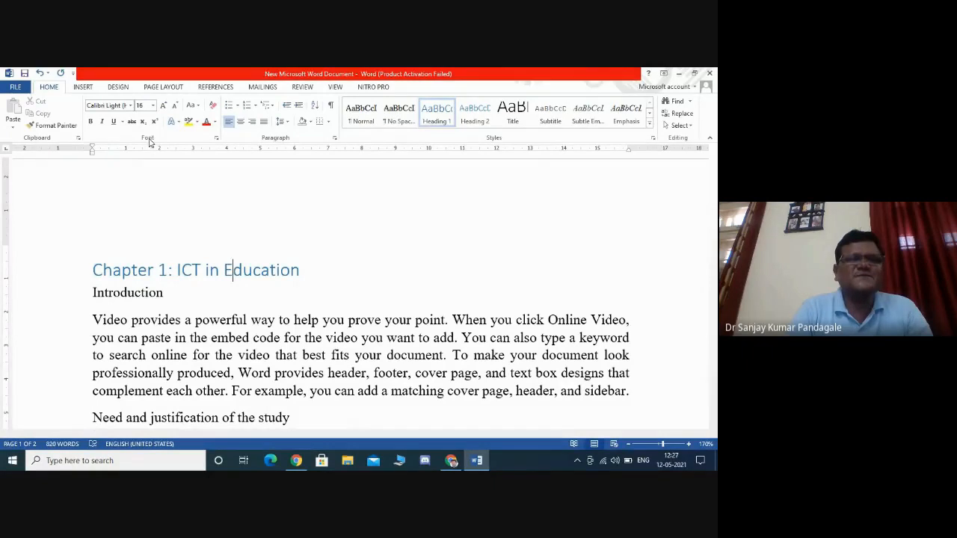
left_click(281, 373)
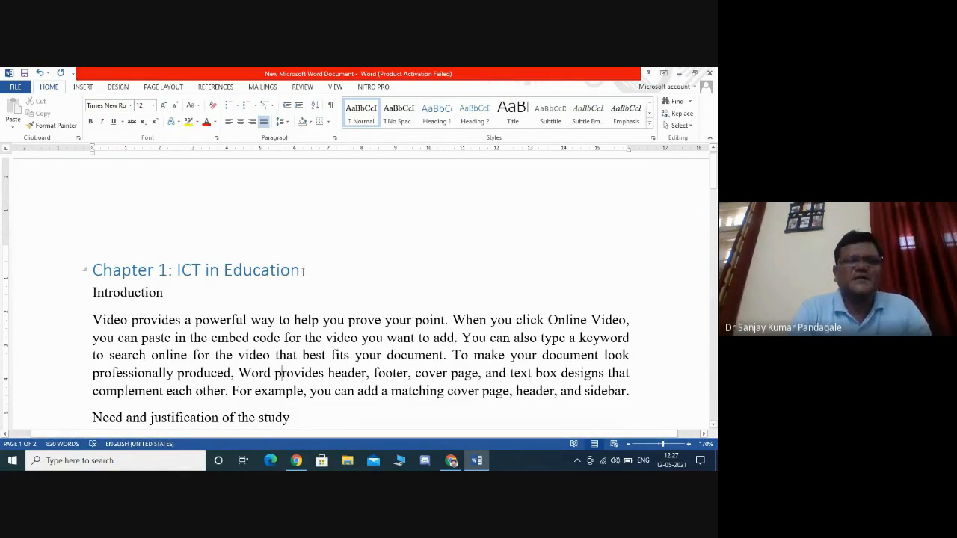
- Center the chapter title 'Chapter 1: ICT in Education' and set its font to Times New Roman
left_click_drag(303, 272, 125, 275)
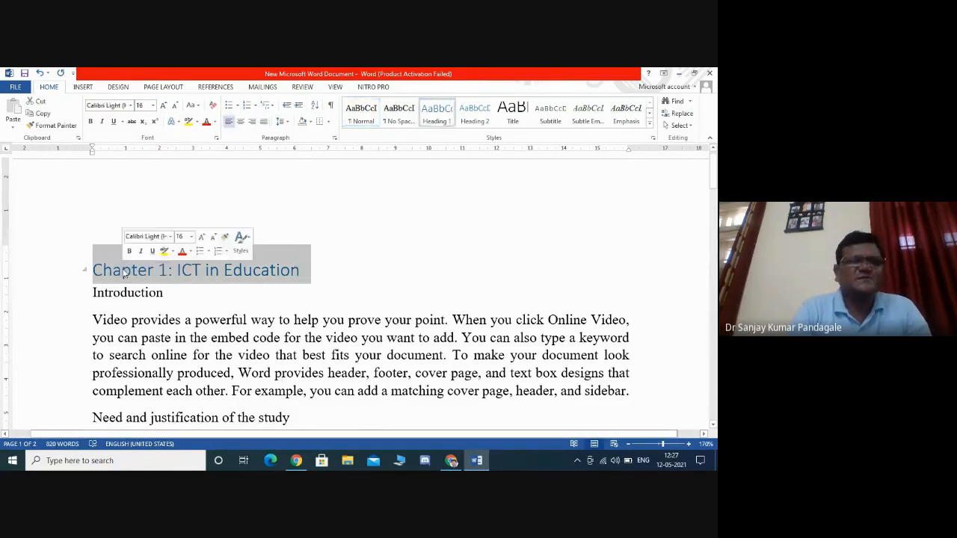
left_click(242, 122)
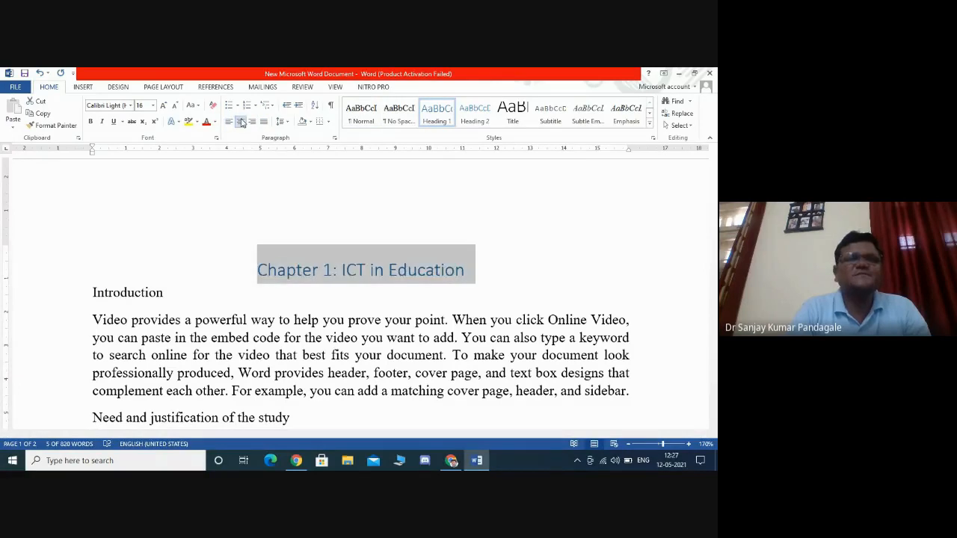
left_click(131, 107)
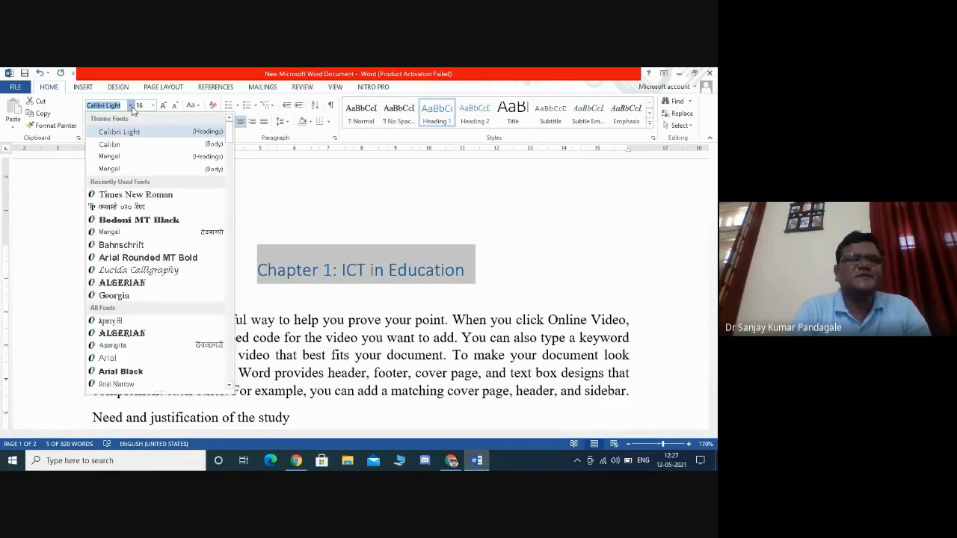
left_click(154, 195)
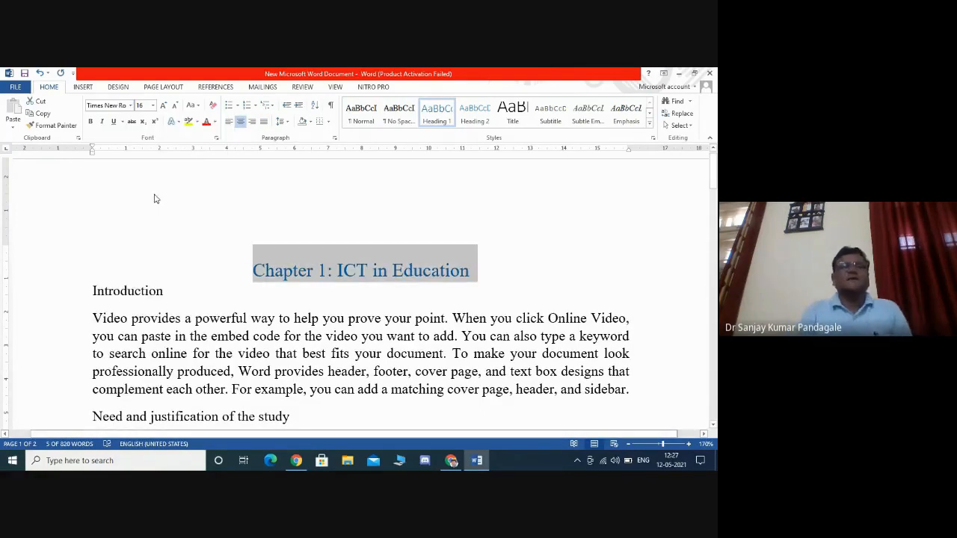
- Make the chapter title's font colour black and make it bold
left_click(215, 123)
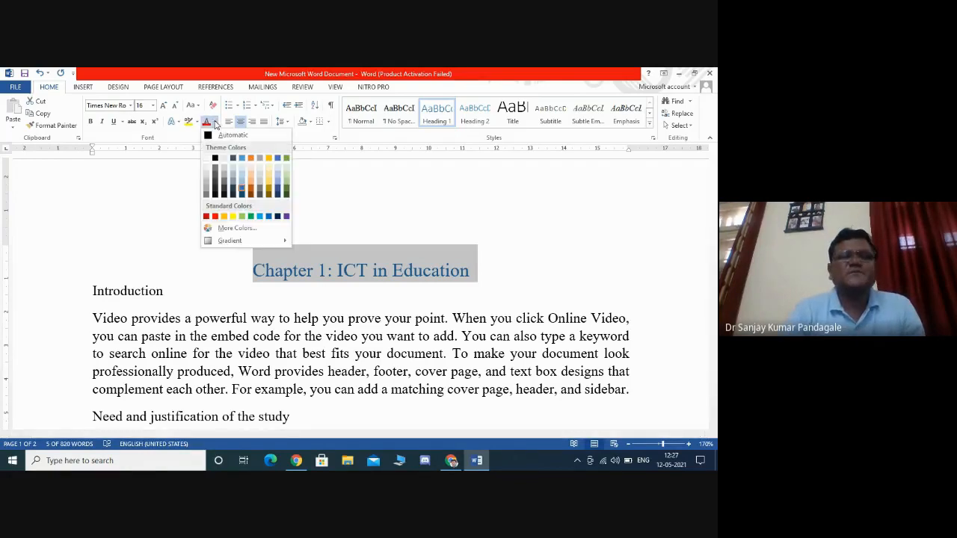
left_click(215, 157)
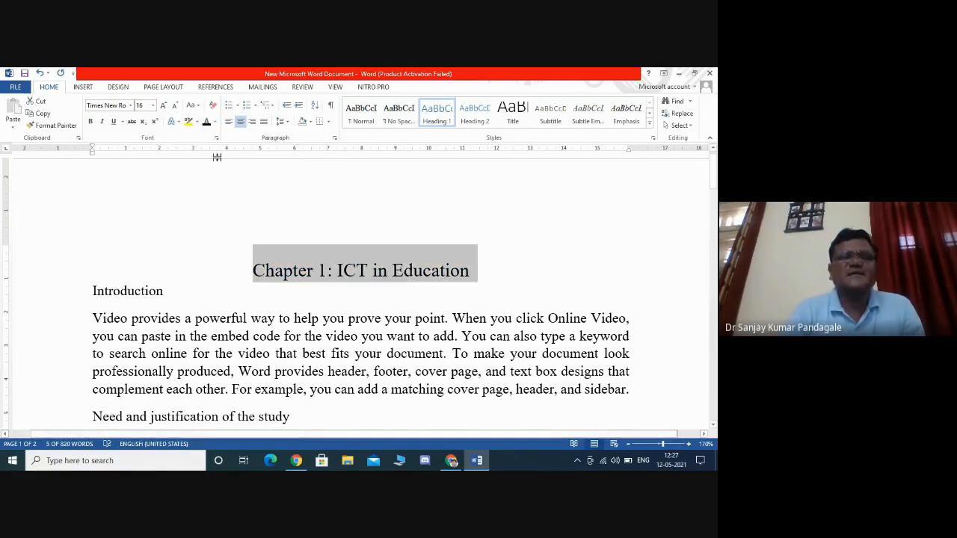
left_click(91, 122)
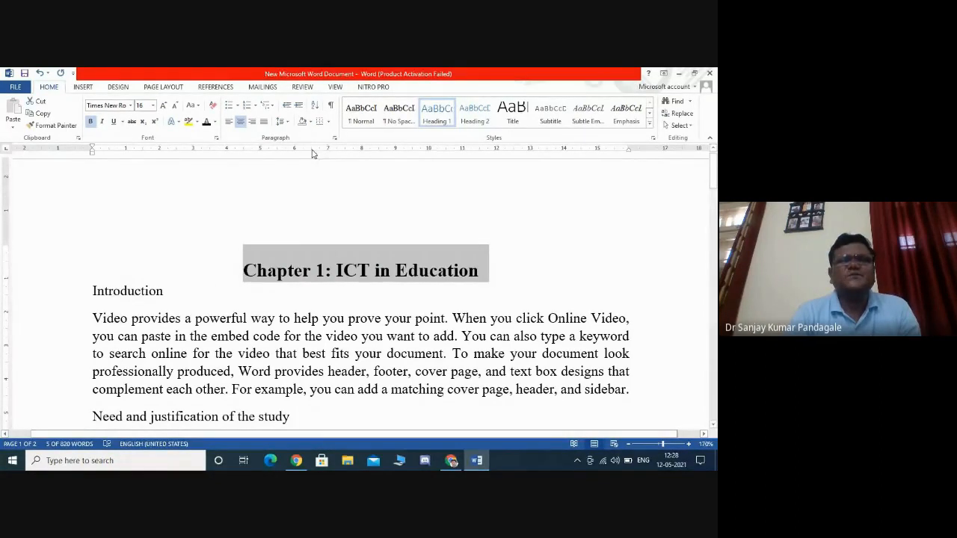
- Set the chapter title's paragraph spacing to 6 pt before and 6 pt after
left_click(286, 122)
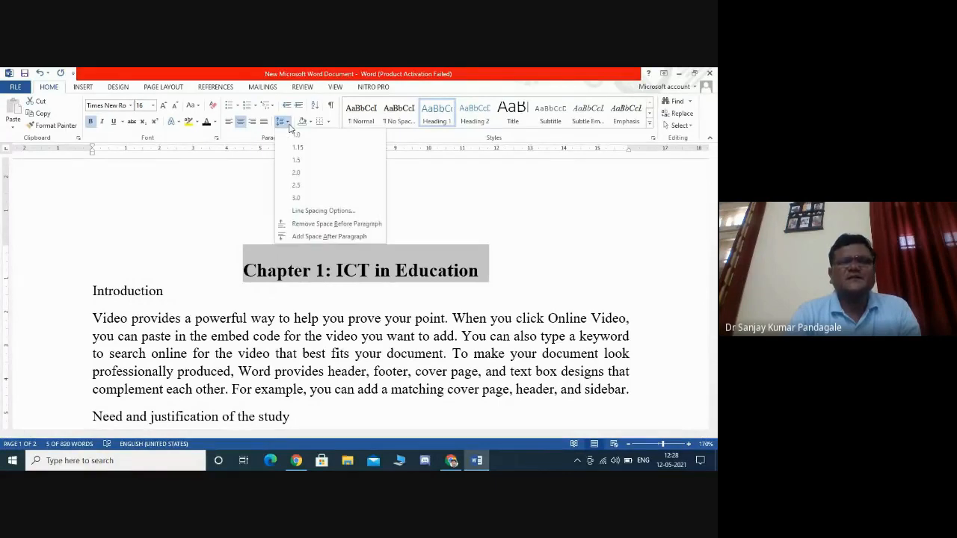
left_click(328, 236)
left_click(282, 121)
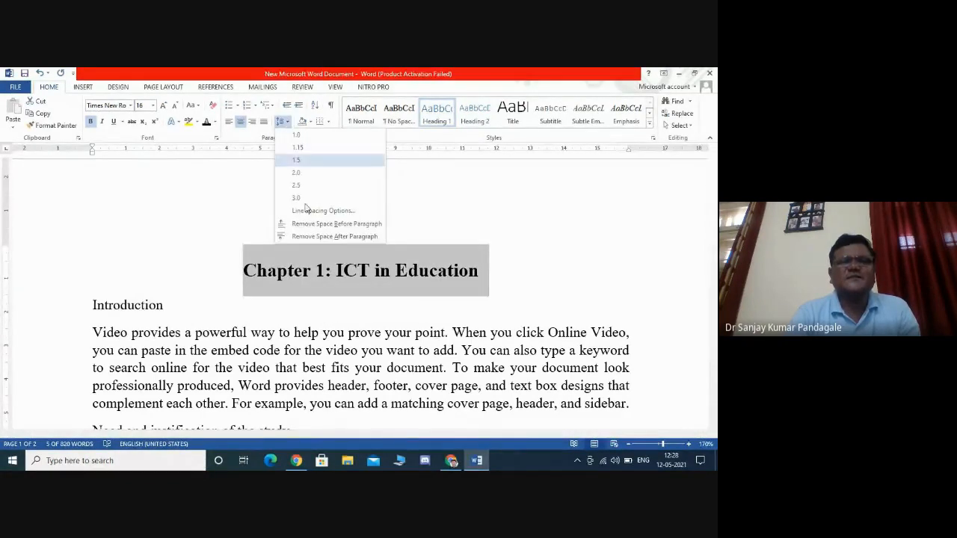
left_click(339, 214)
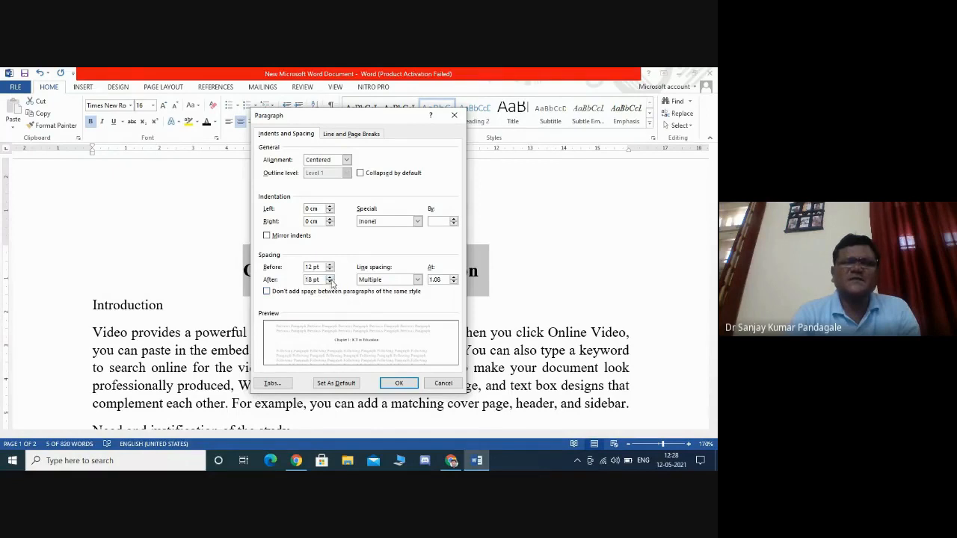
left_click(330, 283)
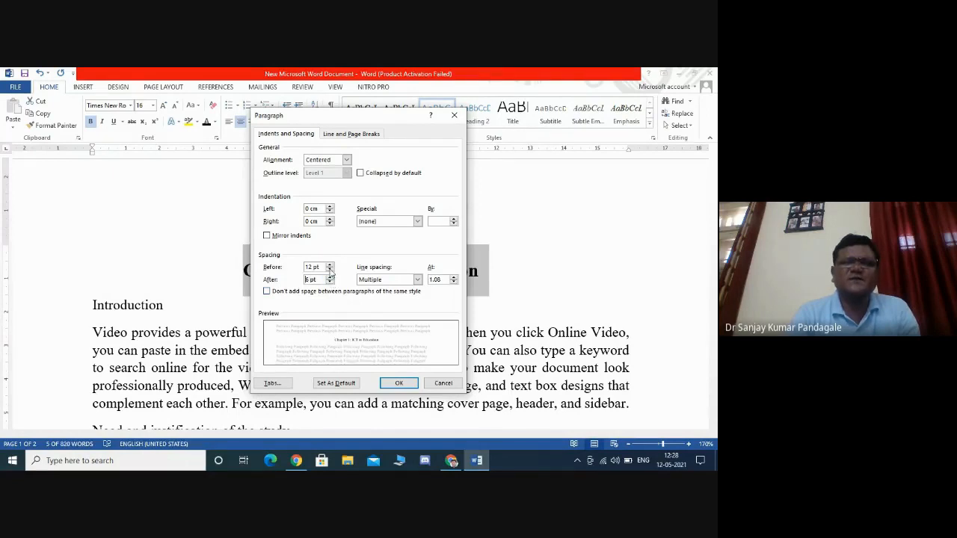
left_click(330, 270)
left_click(399, 383)
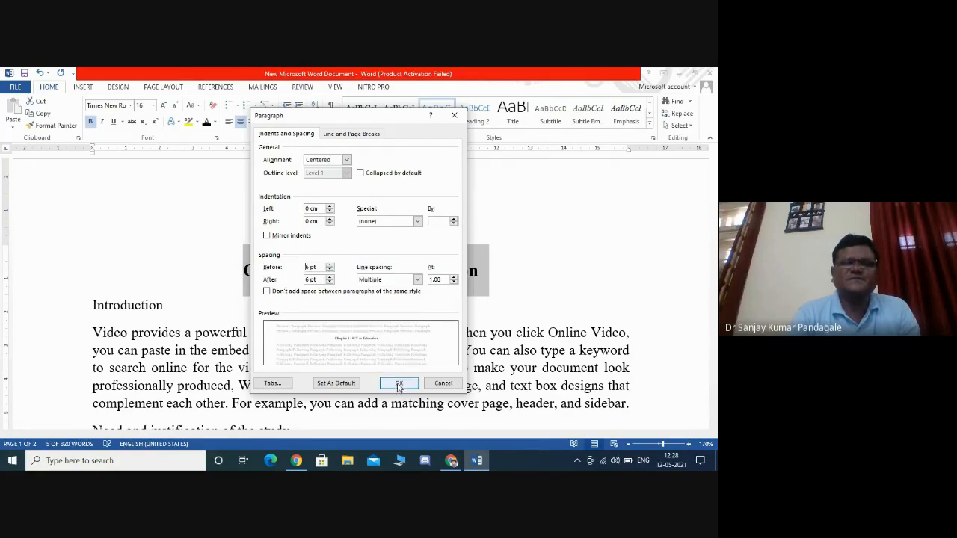
- Update the Heading 1 style to match the formatted chapter title
left_click(451, 461)
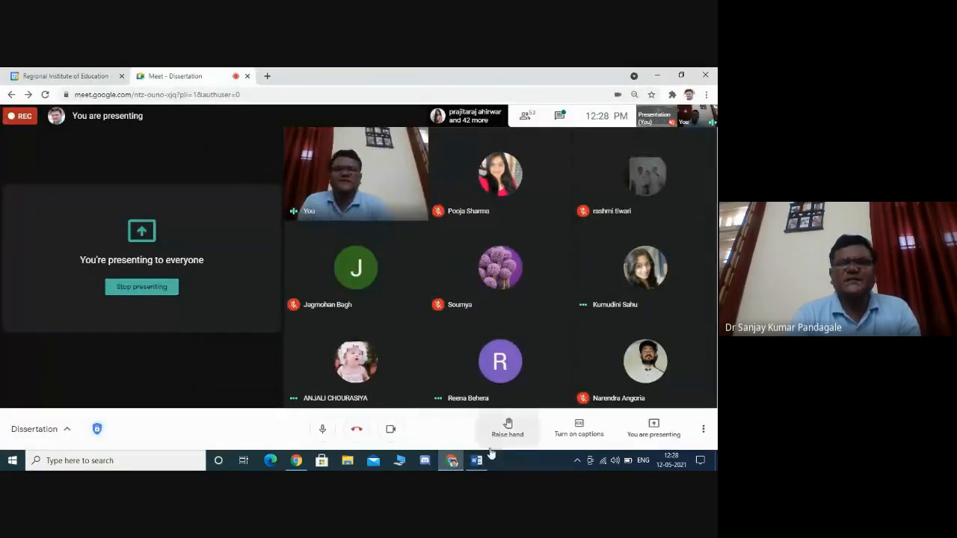
left_click(478, 461)
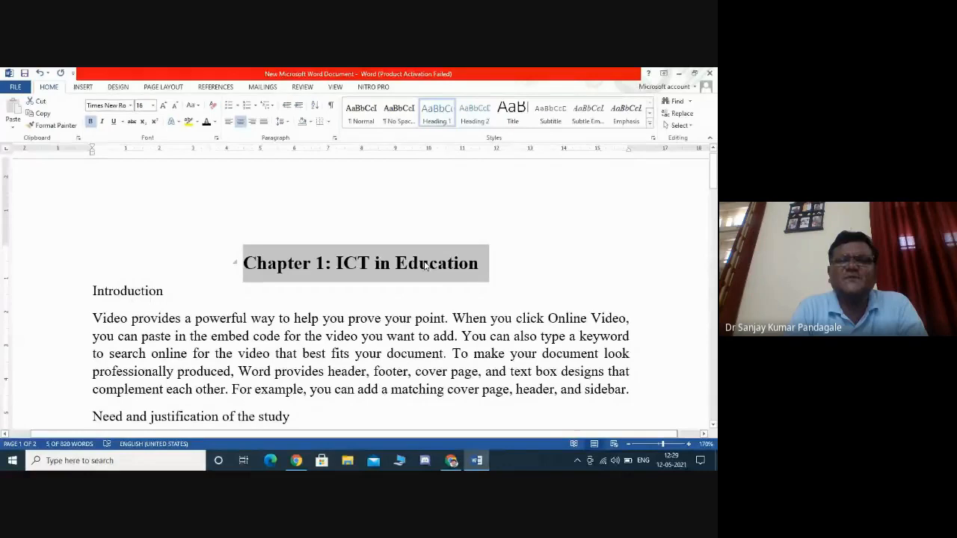
right_click(438, 113)
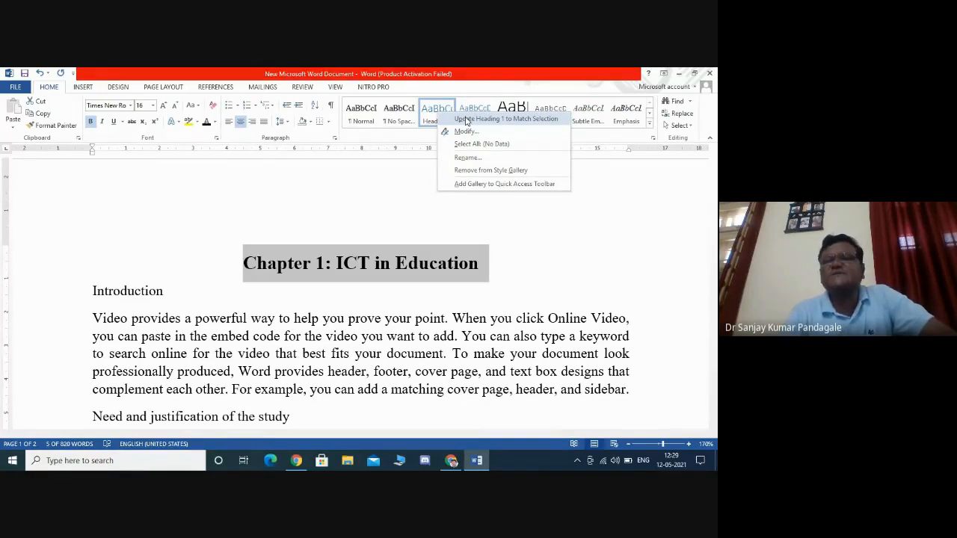
left_click(506, 124)
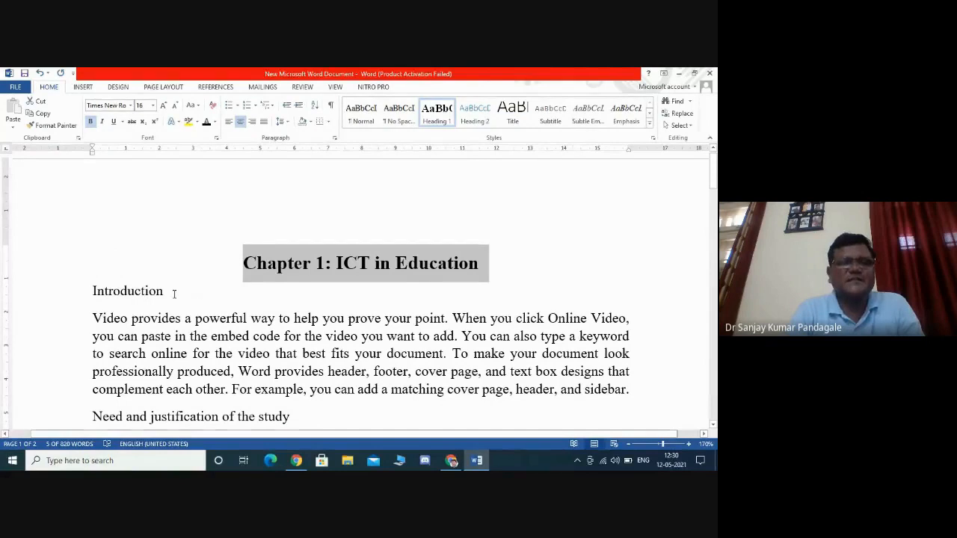
- Apply the Heading 2 style to the 'Introduction' heading
left_click_drag(164, 292, 90, 293)
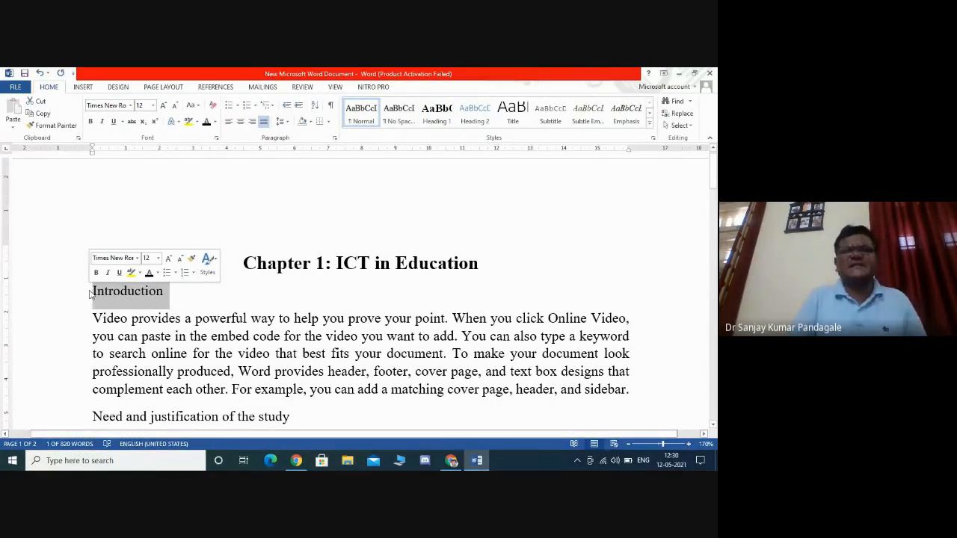
left_click(435, 115)
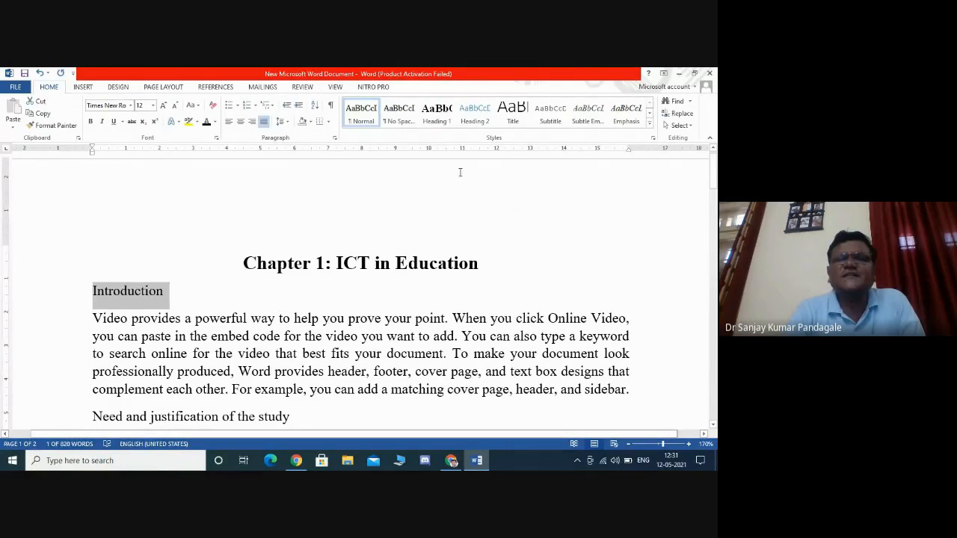
left_click(476, 122)
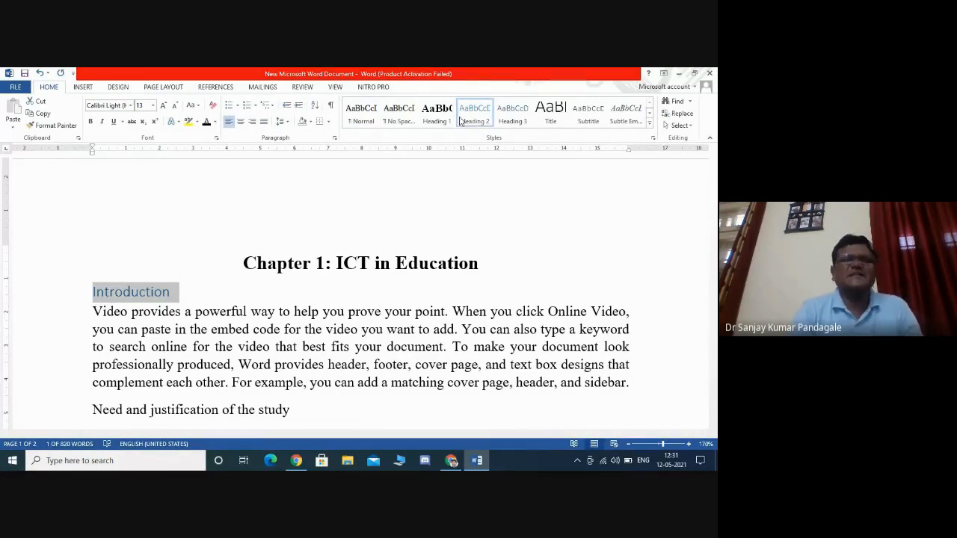
- Set the 'Introduction' heading's font to Times New Roman and make it bold
left_click(152, 105)
left_click(141, 192)
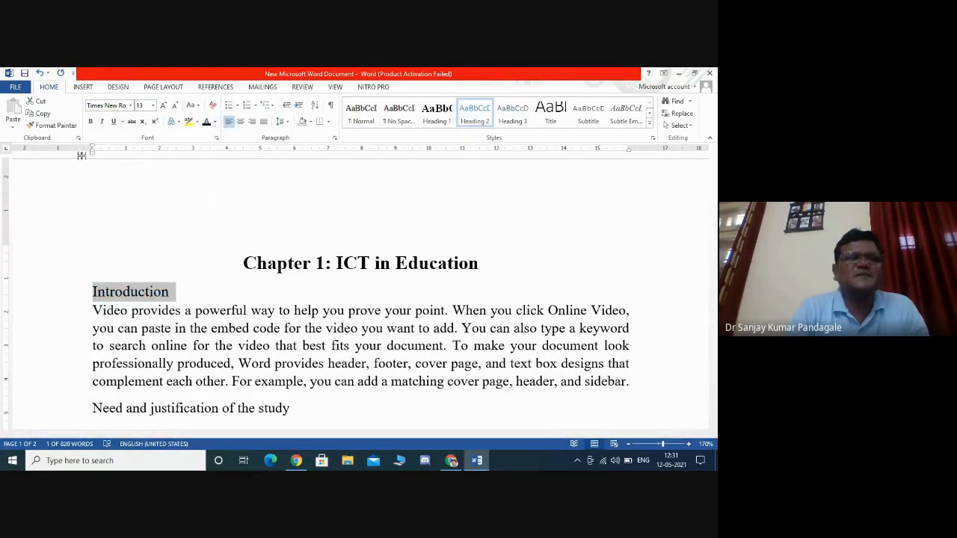
left_click(91, 122)
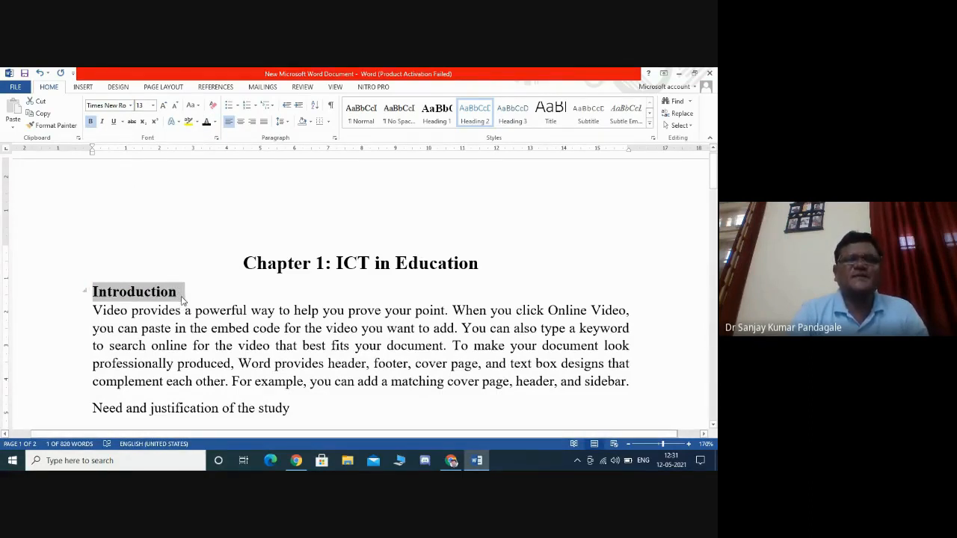
- Update the Heading 2 style to match the formatted 'Introduction' heading
right_click(473, 119)
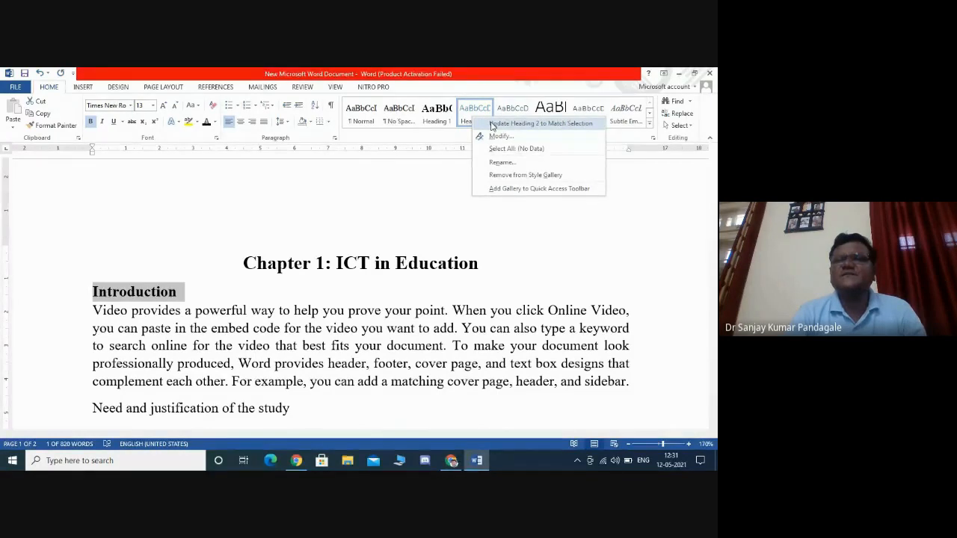
left_click(491, 124)
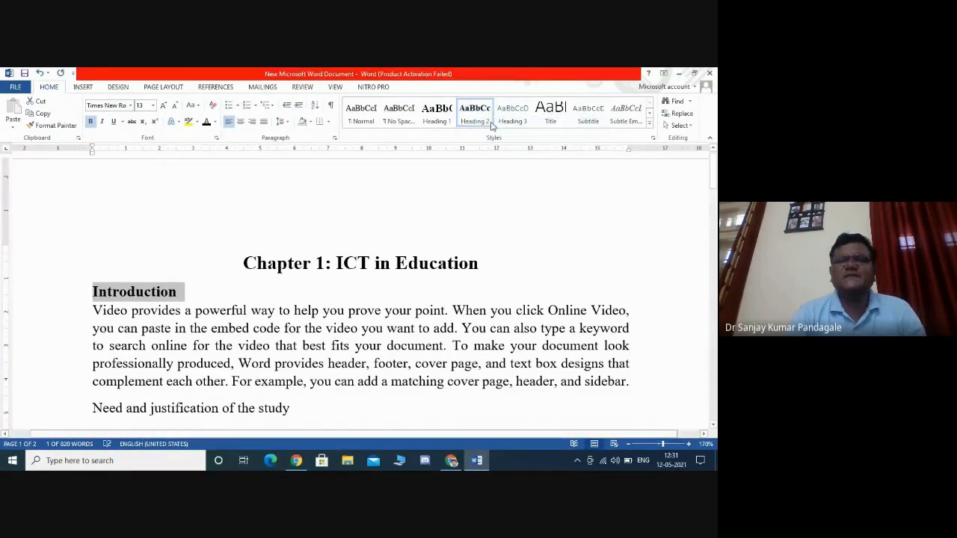
left_click(499, 310)
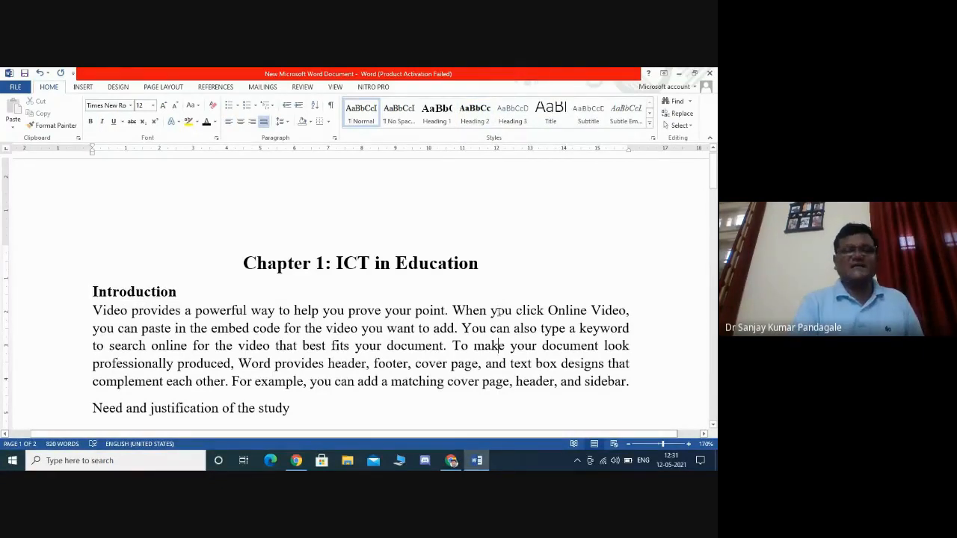
- Apply the Heading 2 style to the 'Need and justification of the study' heading
scroll(499, 352, "down", 1)
scroll(499, 314, "down", 1)
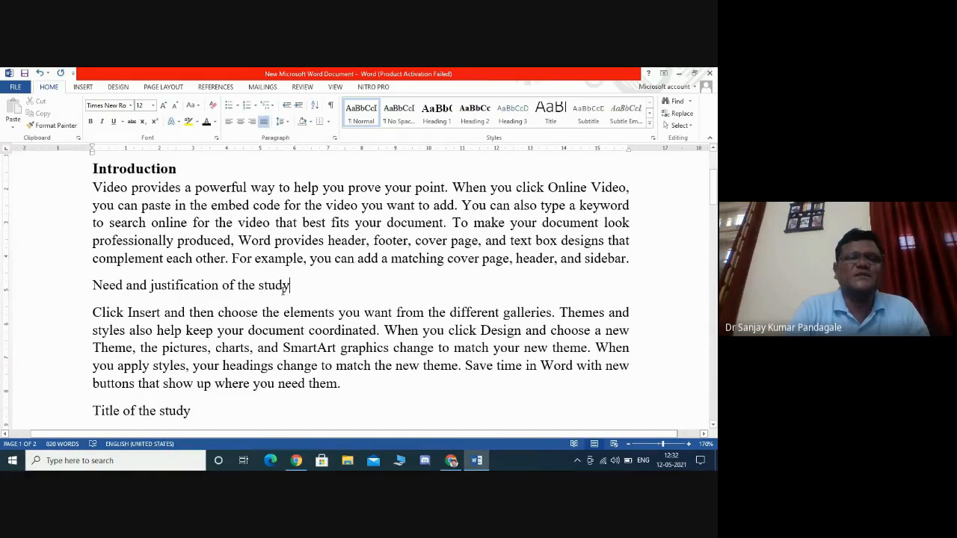
left_click_drag(290, 284, 98, 284)
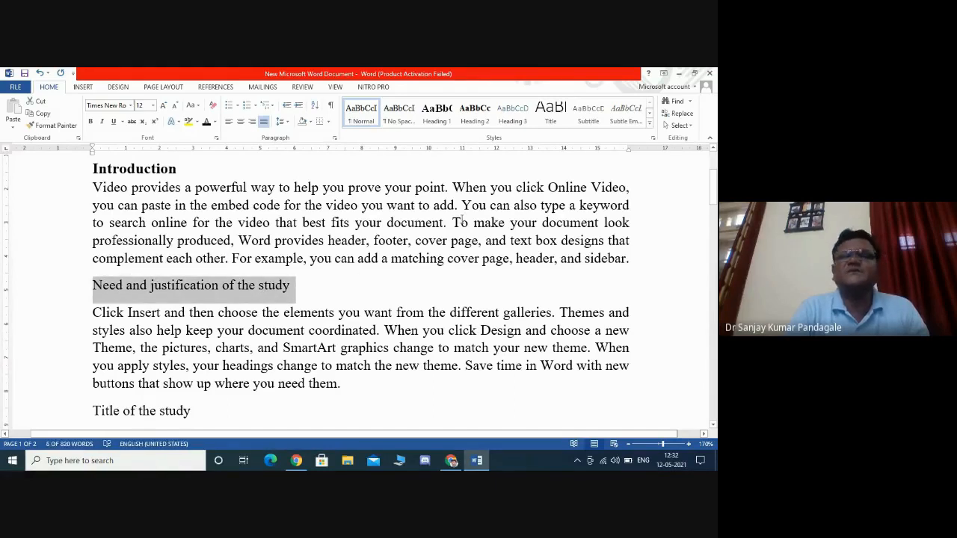
left_click(474, 112)
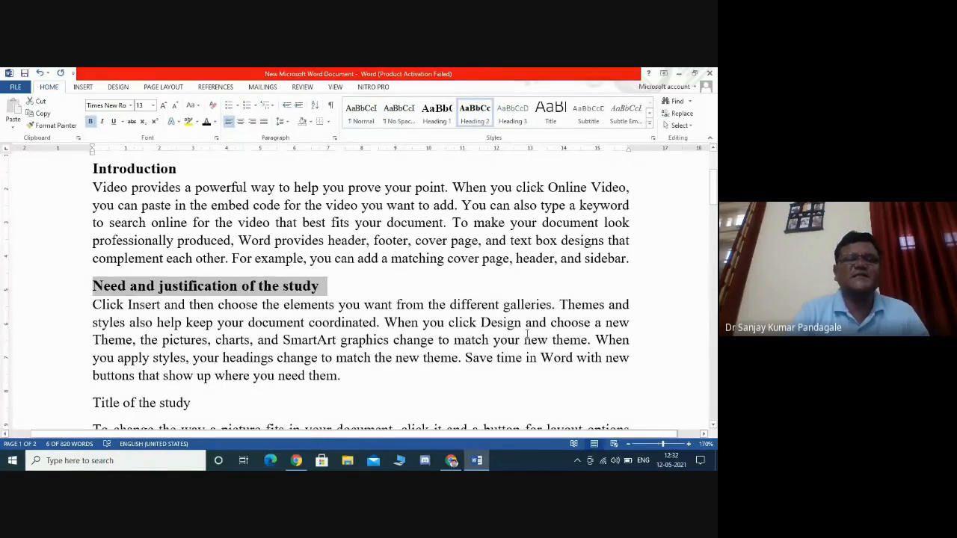
left_click(372, 375)
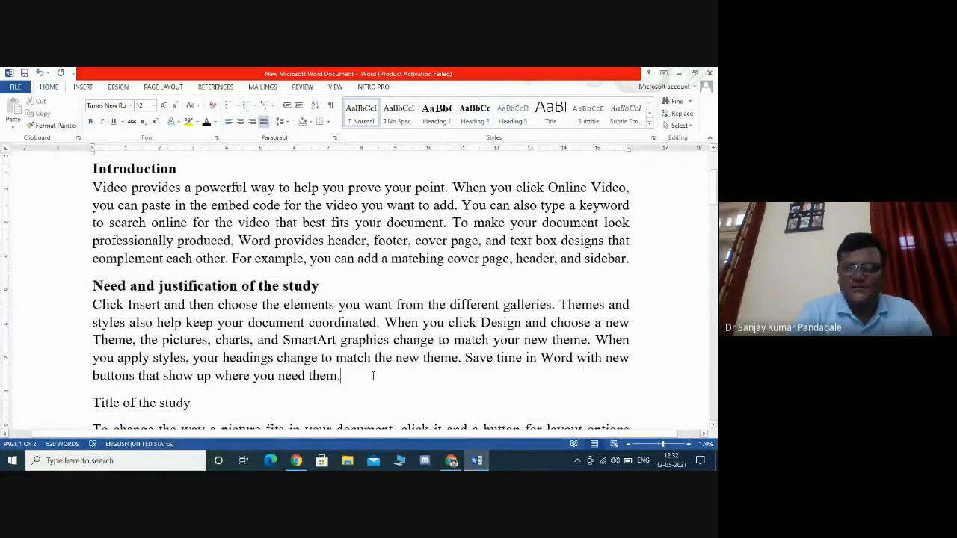
scroll(372, 375, "down", 2)
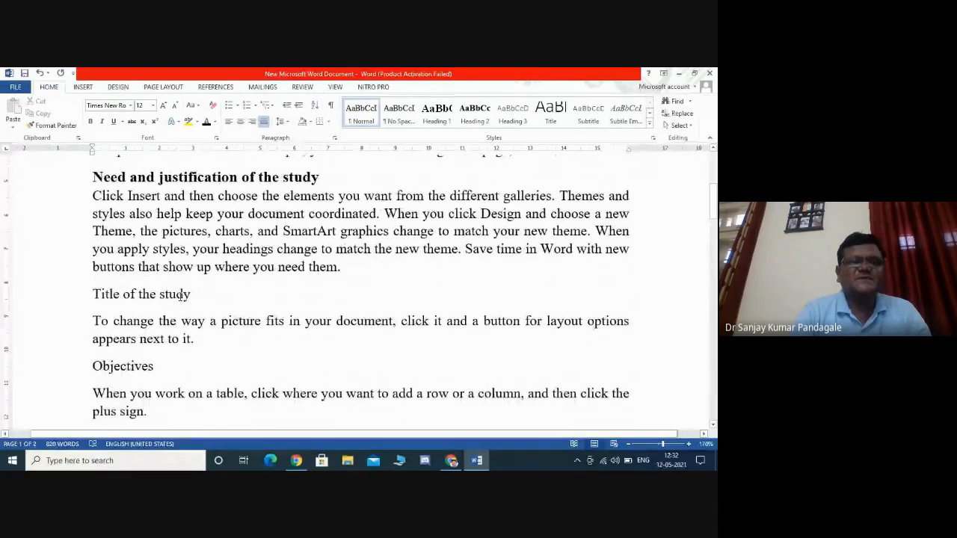
- Apply the Heading 2 style to the 'Title of the study' heading
left_click(475, 112)
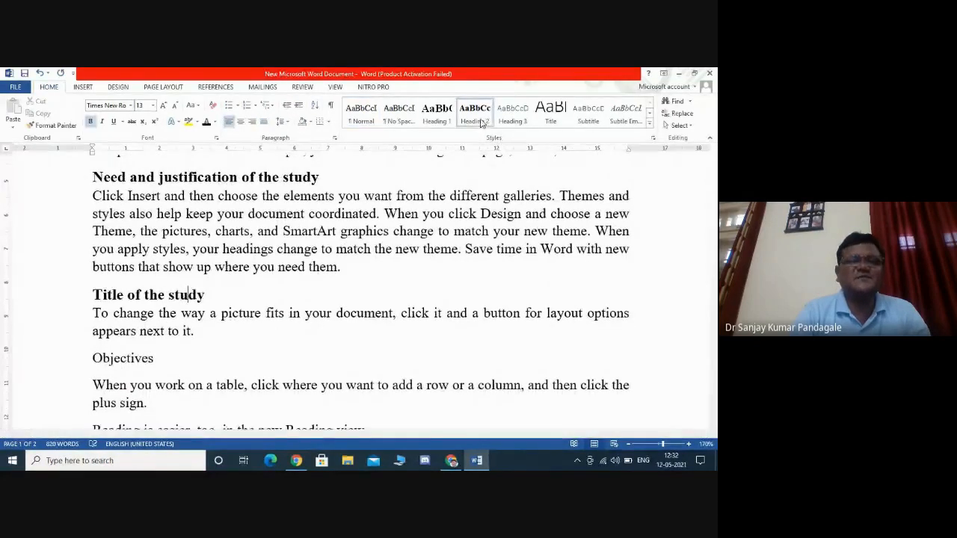
- Apply the Heading 2 style to the 'Objectives' heading
left_click(136, 363)
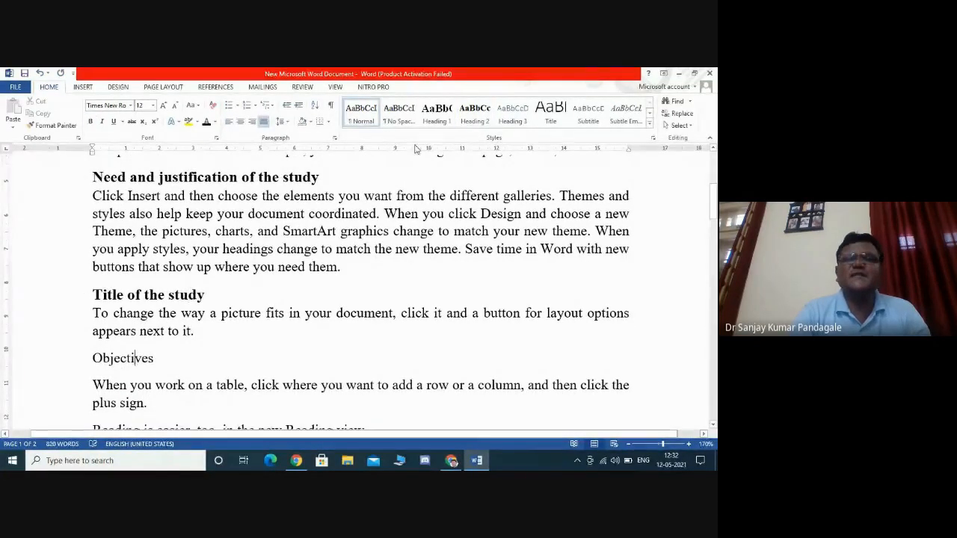
left_click(482, 116)
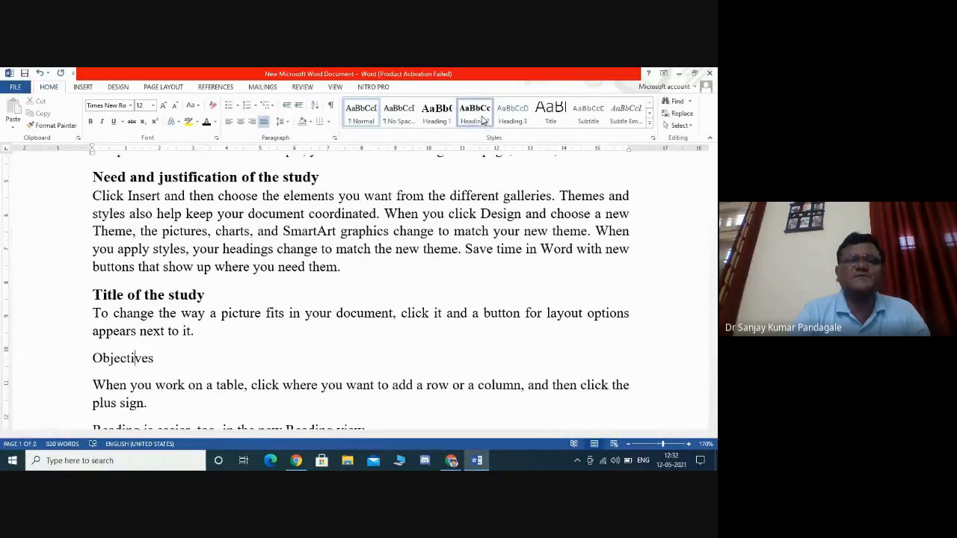
- Apply the Heading 2 style to the 'Hypothesis' heading
left_click(421, 374)
scroll(421, 373, "down", 3)
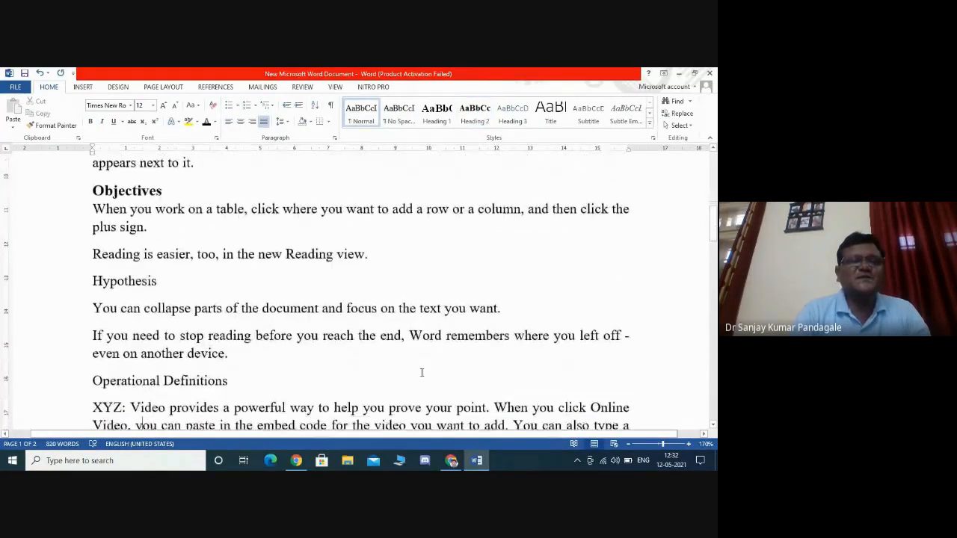
left_click(478, 120)
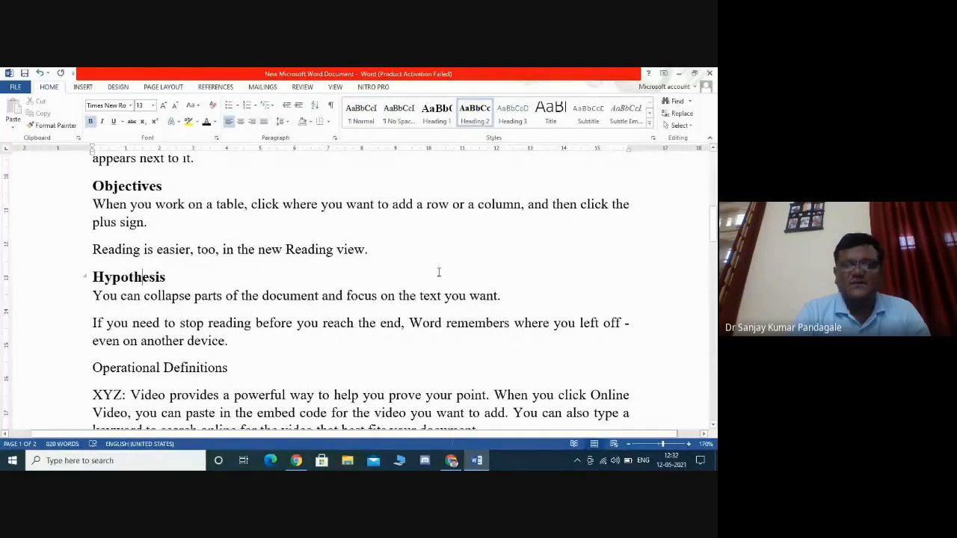
- Apply the Heading 2 style to the 'Operational Definitions' heading
key("Down")
key("Down")
key("Down")
key("Down")
key("Down")
key("Down")
key("Down")
key("Down")
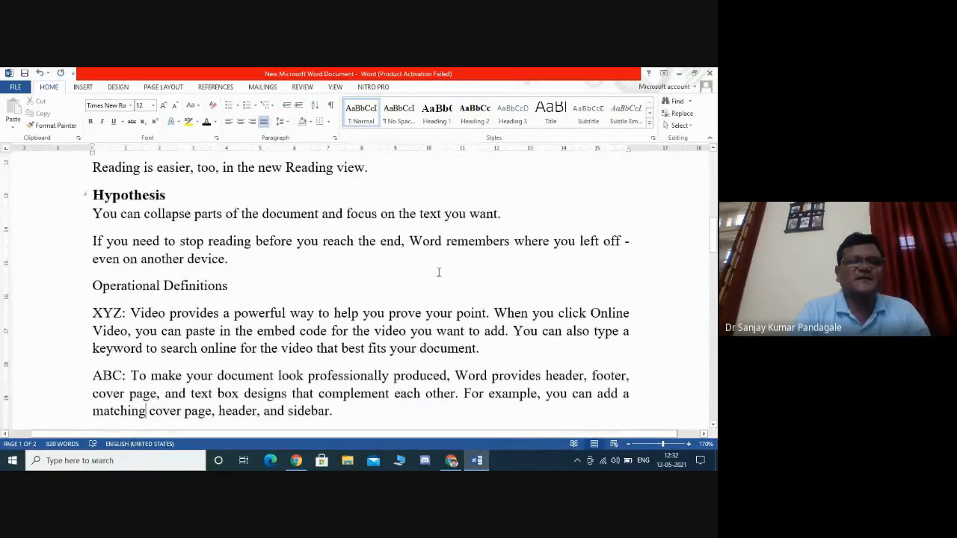
left_click(204, 288)
left_click(473, 119)
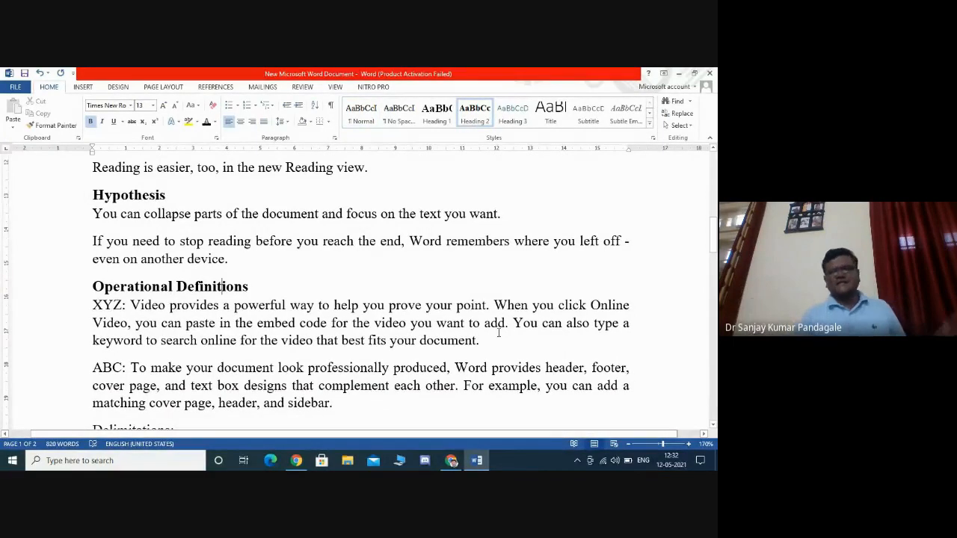
- Apply the Heading 2 style to the 'Delimitations:' heading
key("Down")
key("Down")
key("Down")
key("Down")
key("Down")
key("Down")
key("Down")
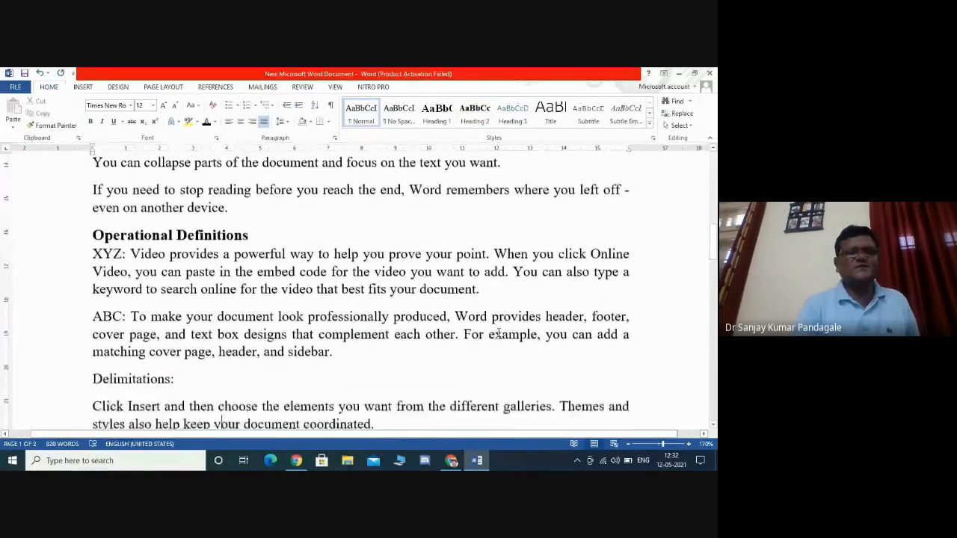
left_click(155, 349)
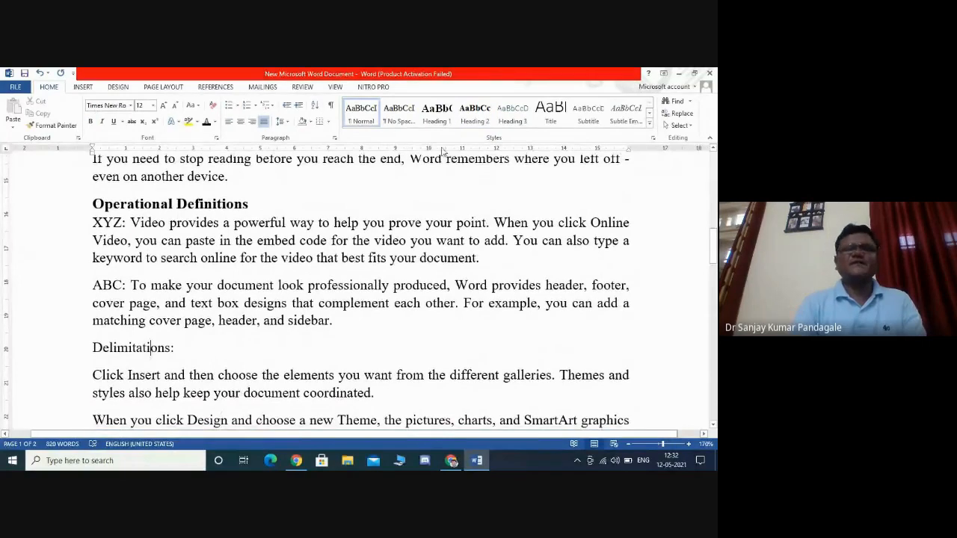
left_click(474, 112)
left_click(497, 379)
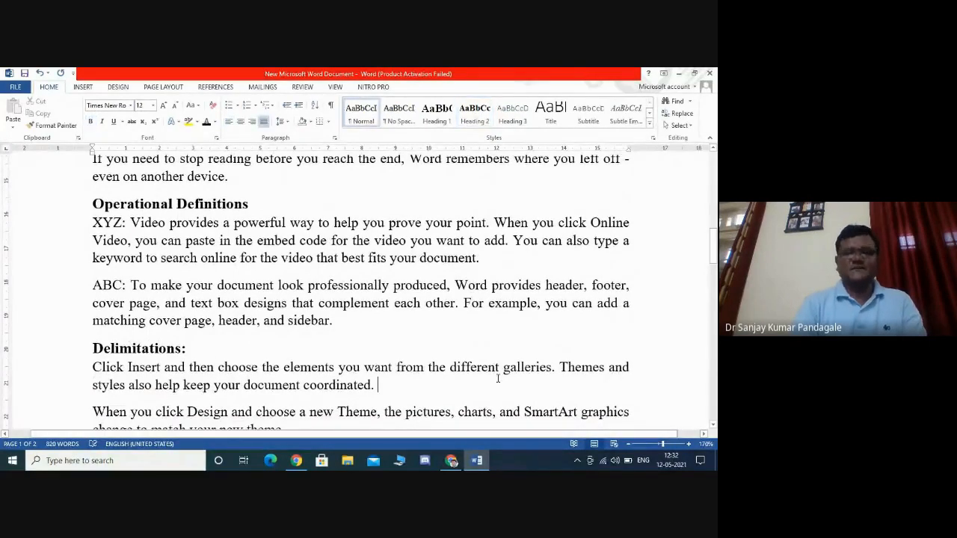
- Scroll through the document to review the headings styled so far
scroll(497, 379, "down", 6)
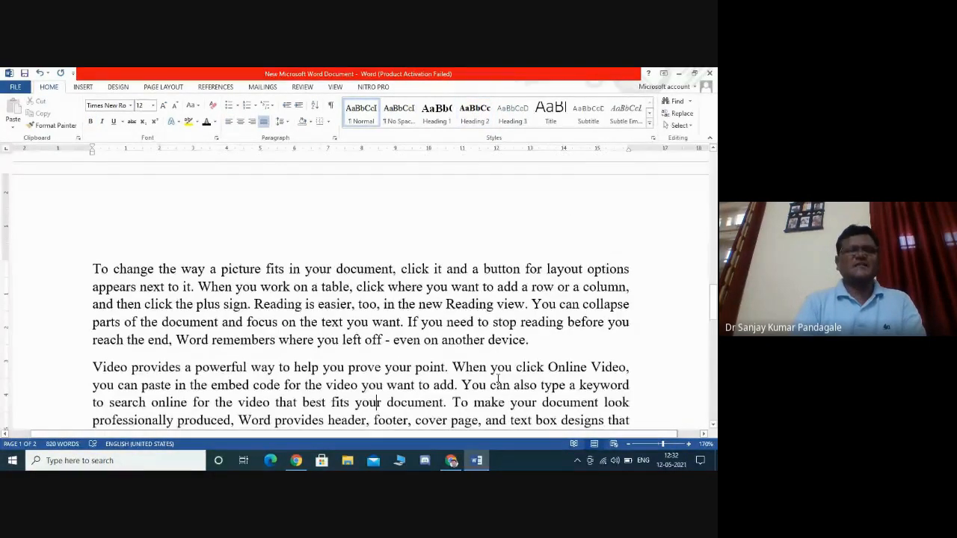
scroll(497, 379, "up", 2)
scroll(497, 379, "up", 8)
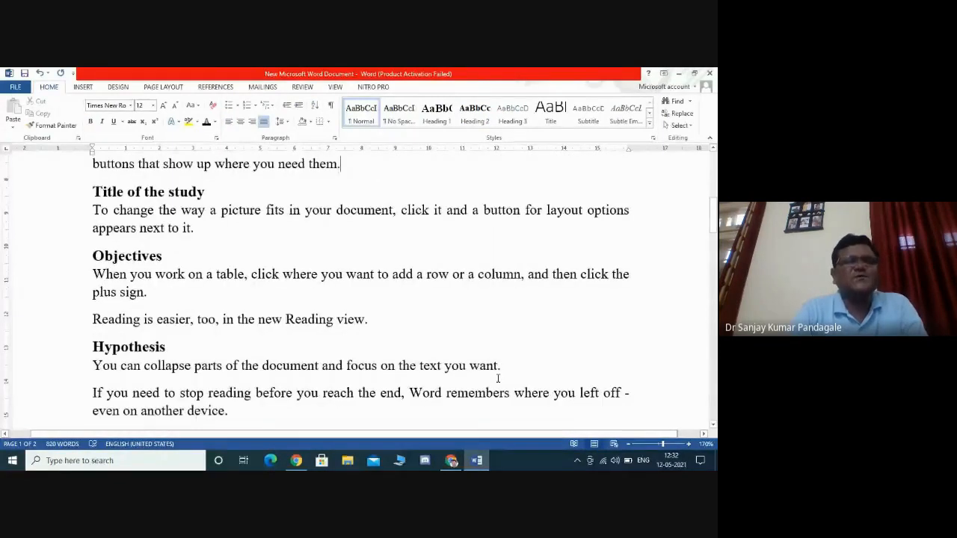
key("Up")
key("Up")
key("Up")
key("Up")
key("Up")
key("Up")
key("Up")
key("Up")
key("Up")
key("Up")
key("Up")
key("Up")
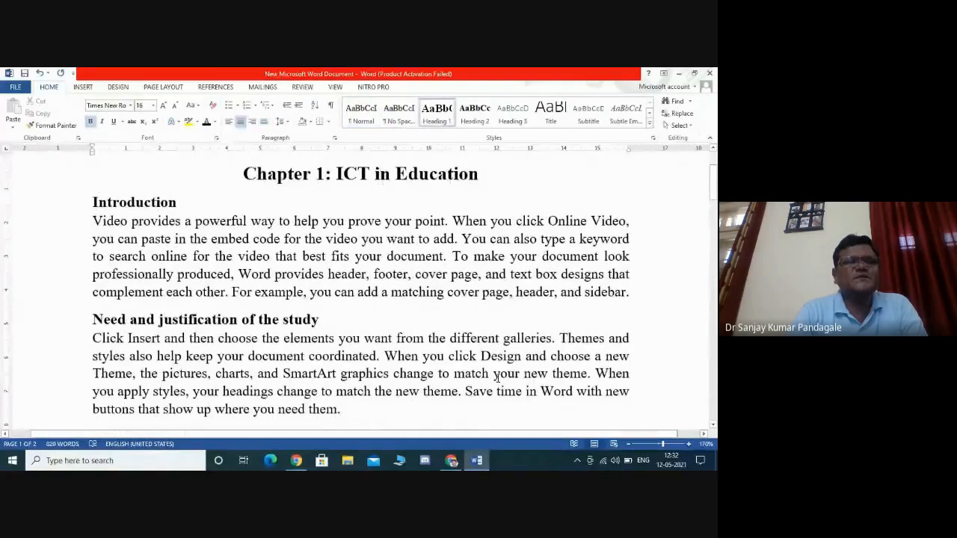
key("Down")
key("Down")
key("Down")
key("Down")
key("Down")
key("Down")
key("Down")
key("Down")
key("Down")
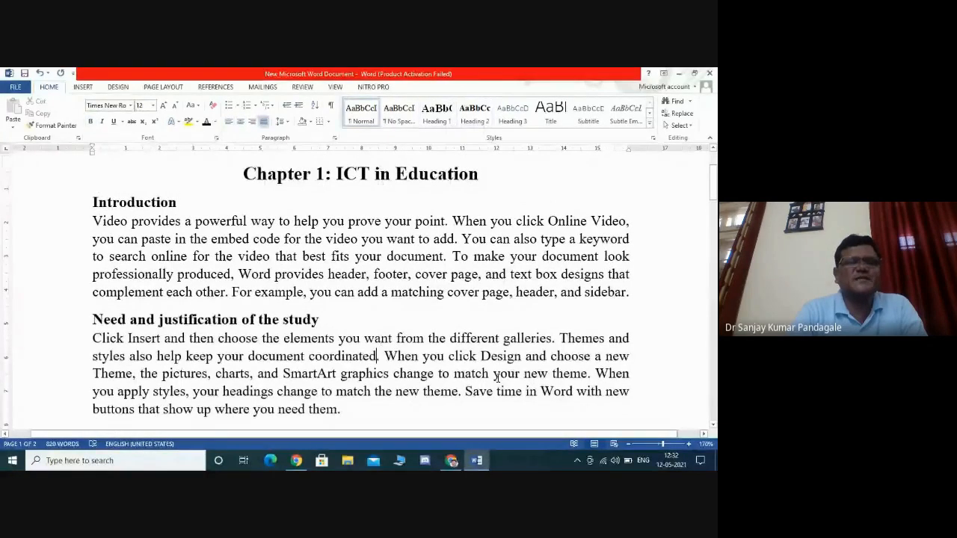
key("Down")
key("Down")
key("Down")
key("Down")
key("Down")
key("Down")
key("Down")
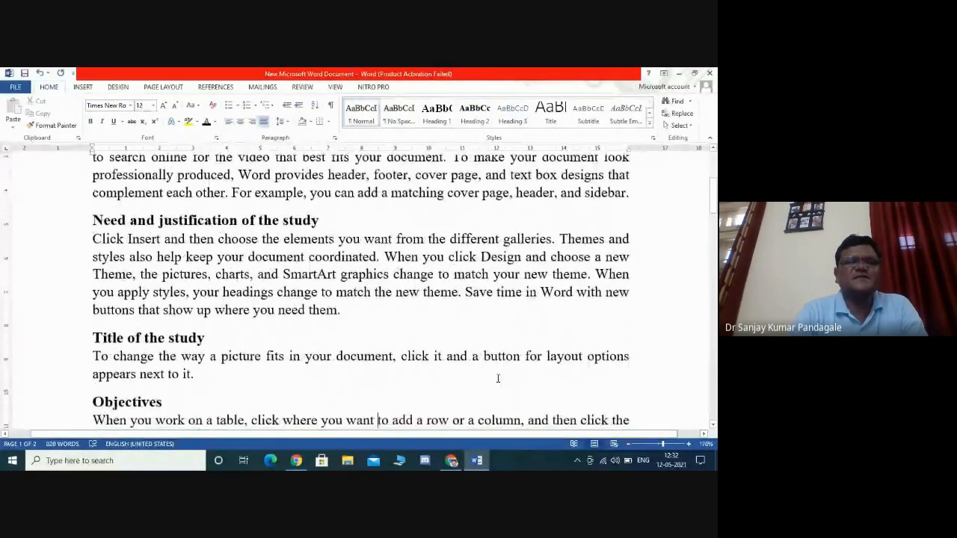
key("Down")
key("Down")
key("Down")
key("Down")
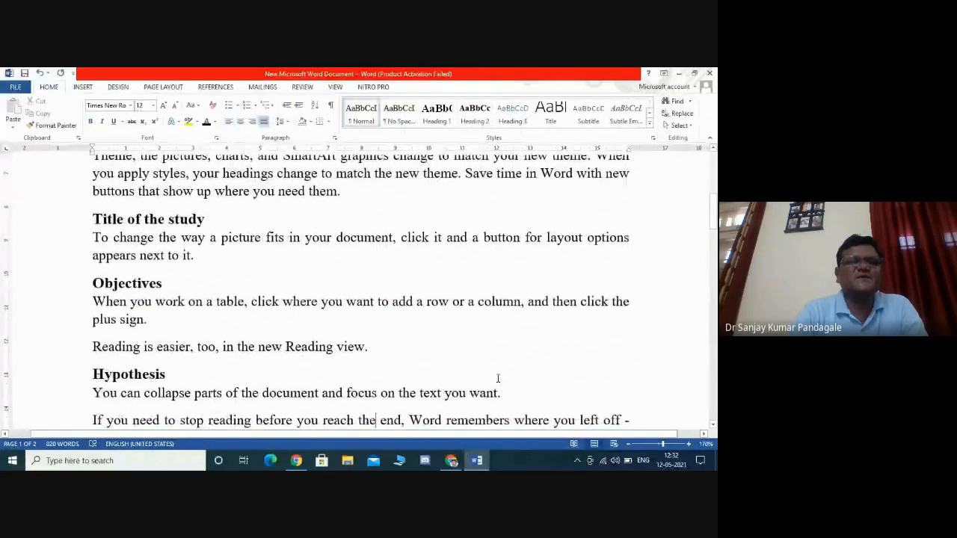
key("Down")
key("Down")
key("Down")
key("Down")
key("Down")
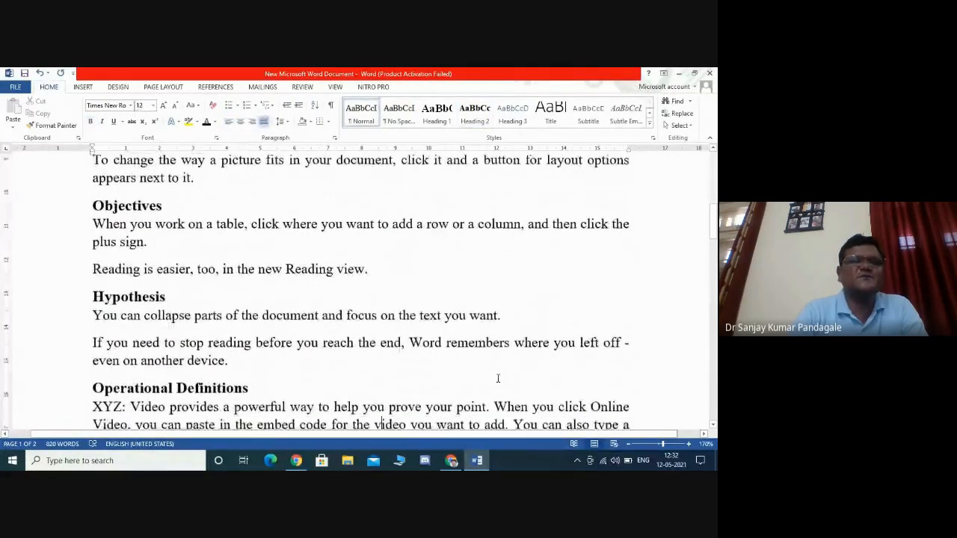
key("Down")
key("Down")
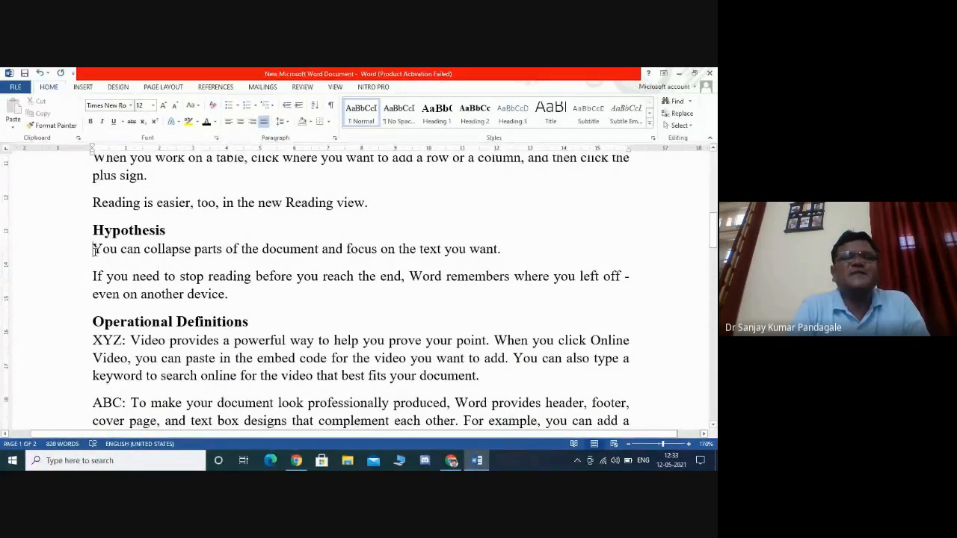
- Turn the two paragraphs under 'Hypothesis' into a numbered list
left_click(246, 107)
left_click(92, 277)
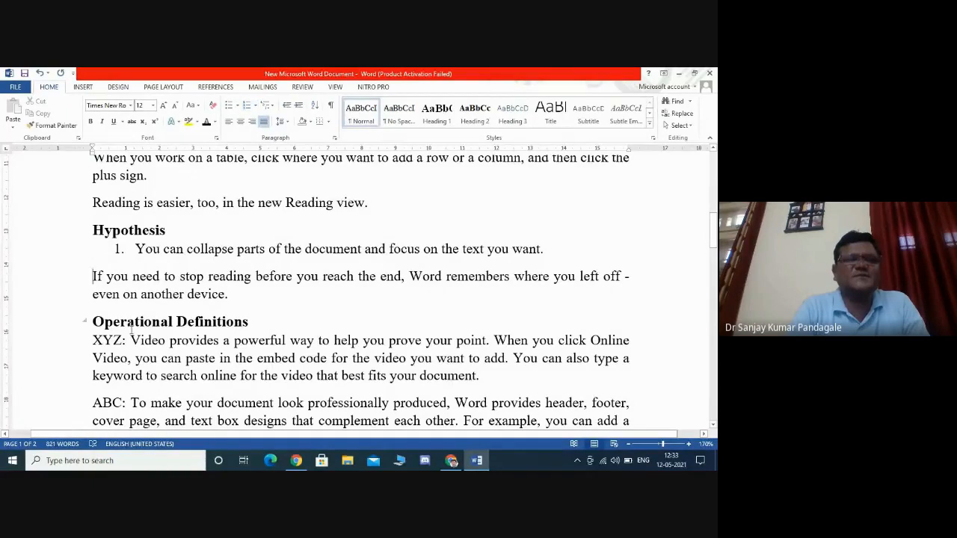
key("BackSpace")
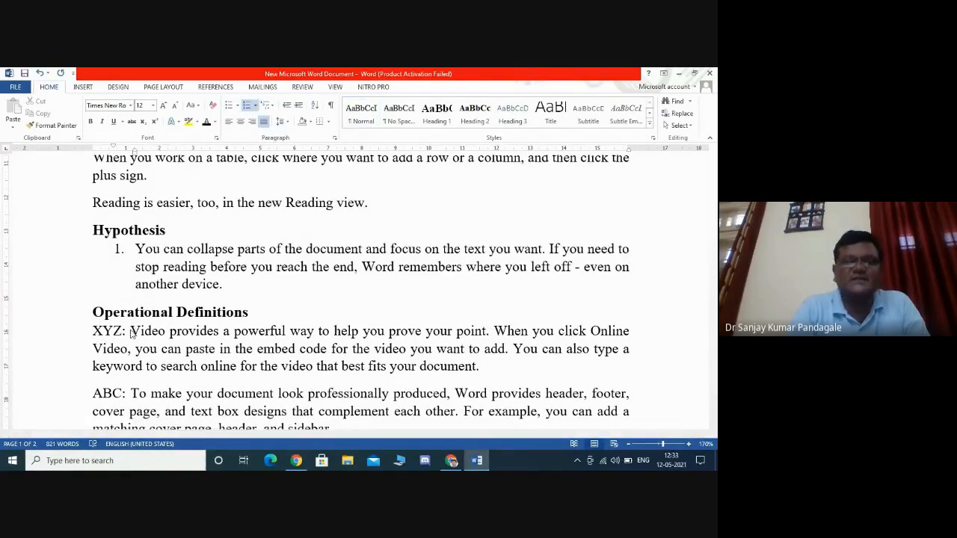
key("Return")
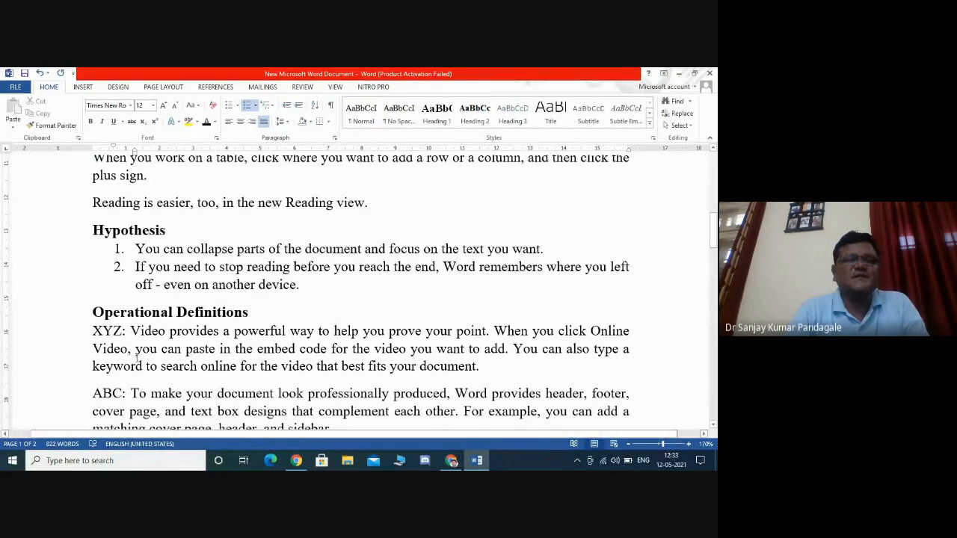
- Turn the XYZ and ABC paragraphs under 'Operational Definitions' into a numbered list
left_click(93, 332)
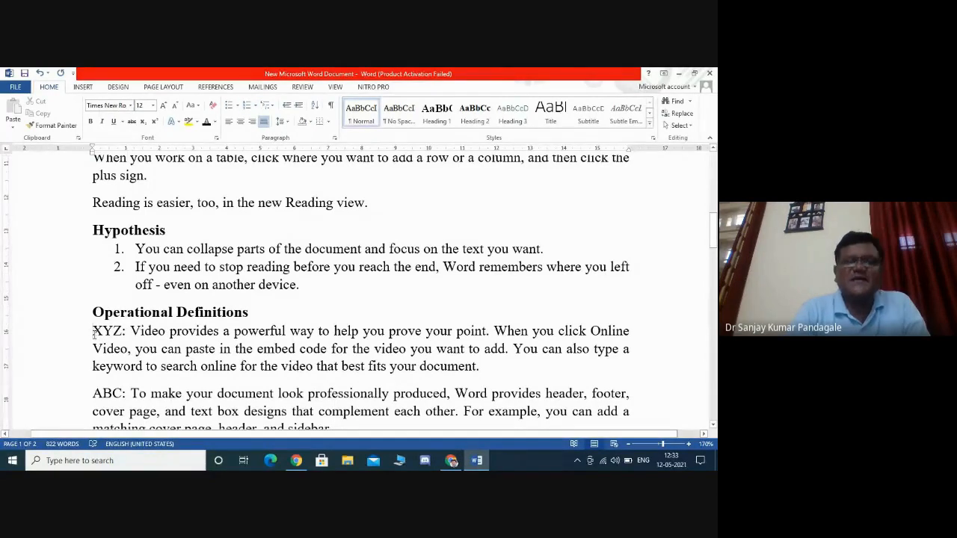
left_click(246, 104)
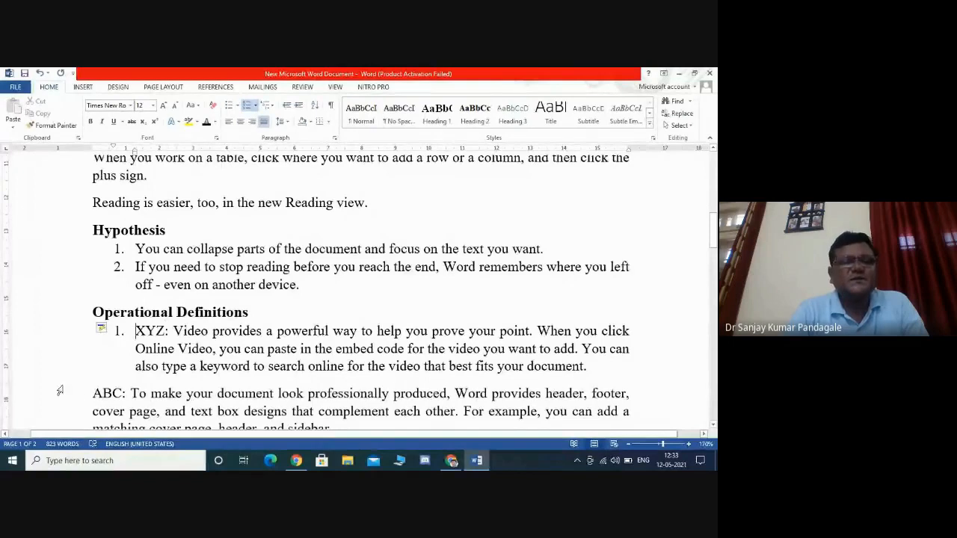
left_click(94, 394)
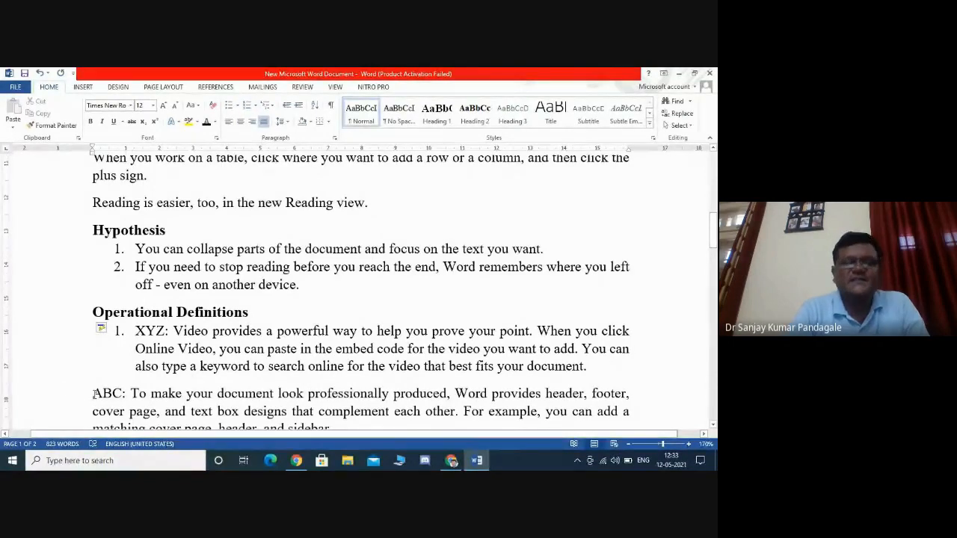
key("BackSpace")
key("Return")
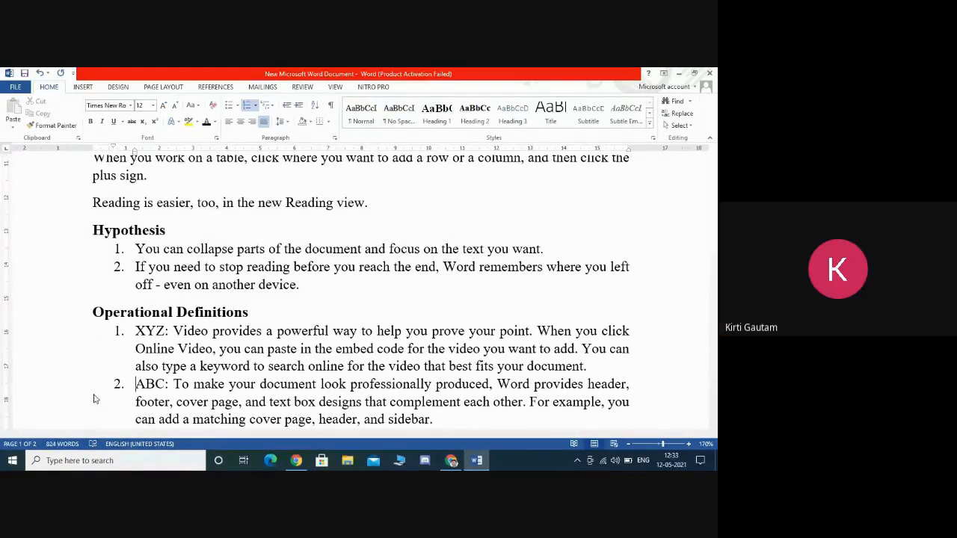
left_click(451, 460)
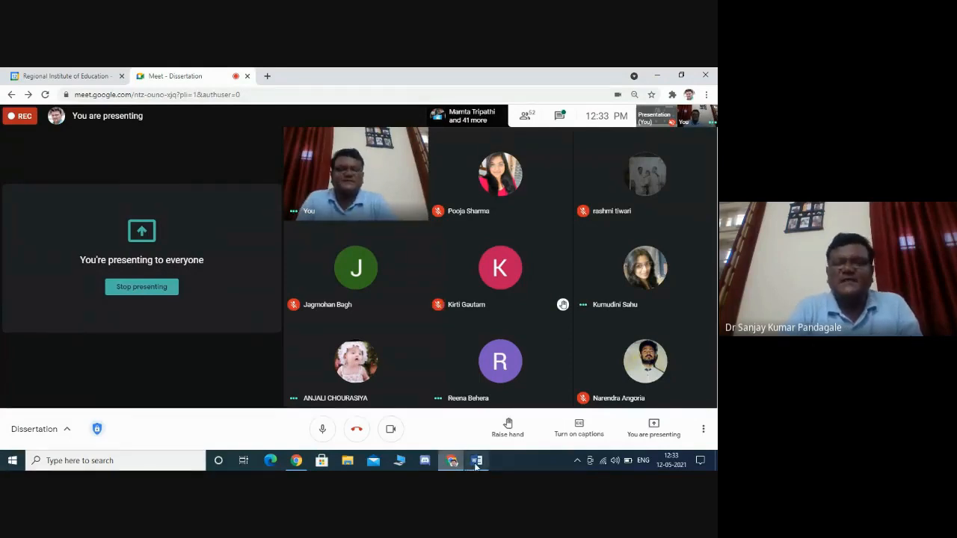
mouse_move(476, 464)
left_click(476, 411)
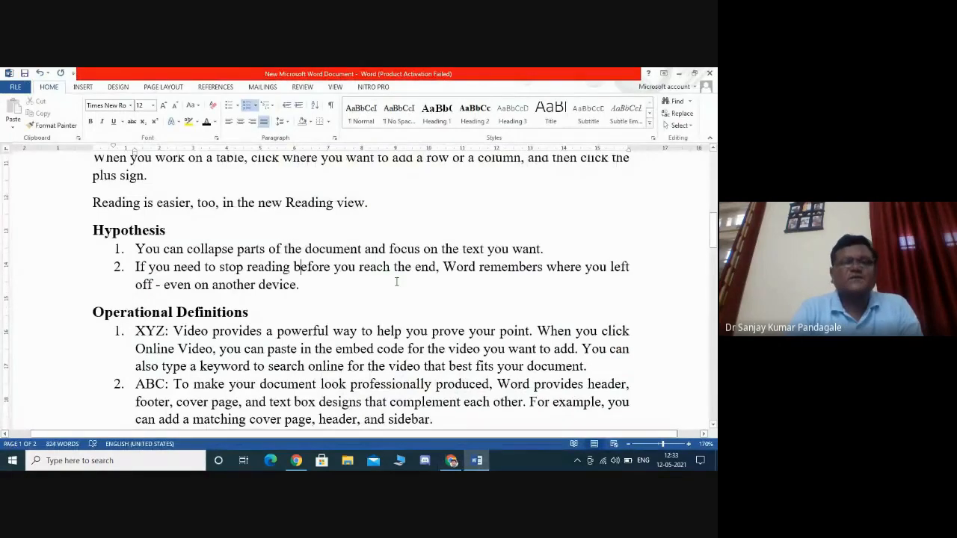
- Reset the 'Introduction' heading to the Normal style
key("ctrl+Home")
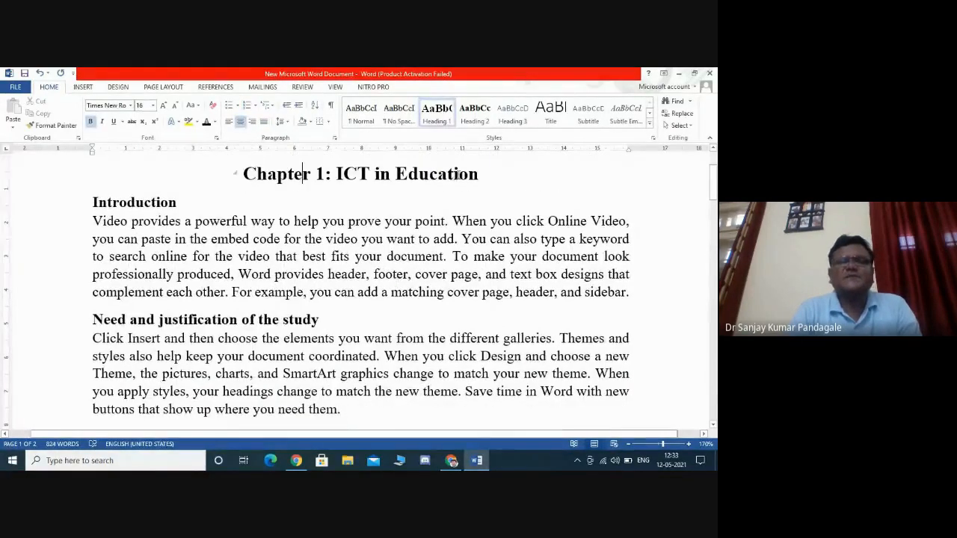
left_click_drag(179, 202, 90, 203)
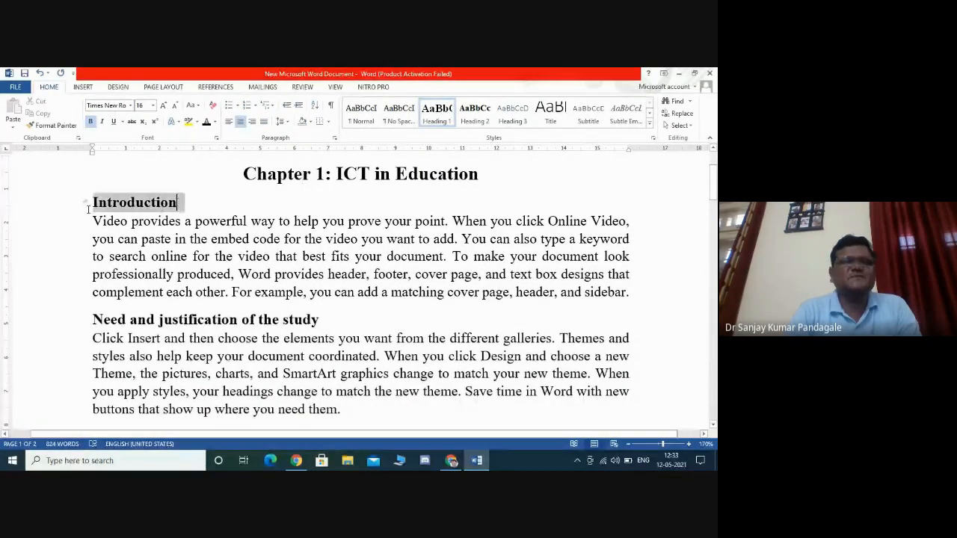
left_click(366, 123)
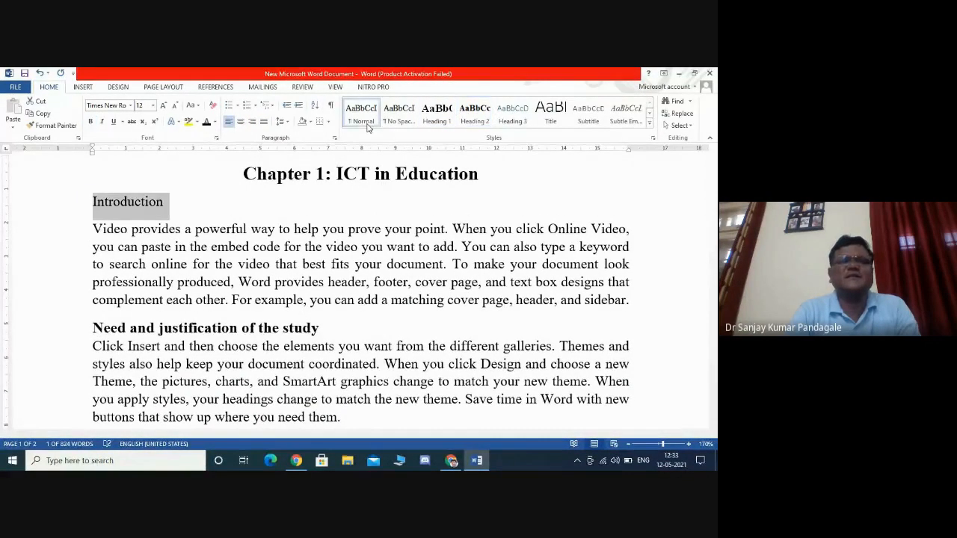
left_click(411, 298)
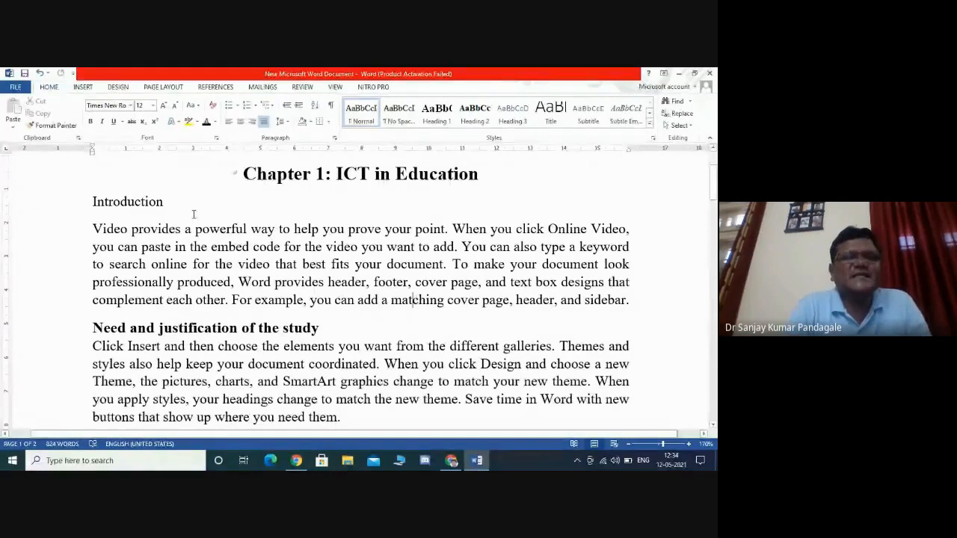
- Reapply the Heading 2 style to the 'Introduction' heading
left_click_drag(162, 203, 92, 203)
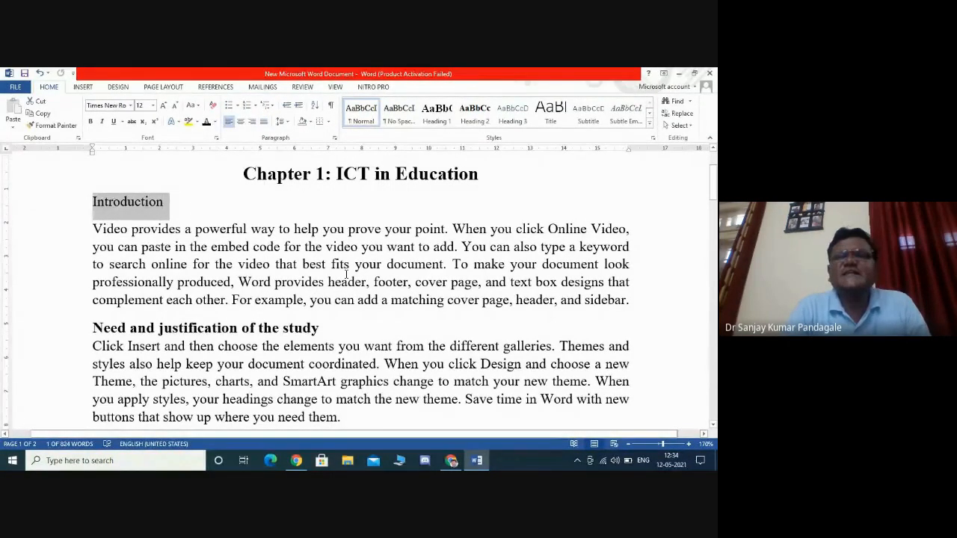
left_click(474, 119)
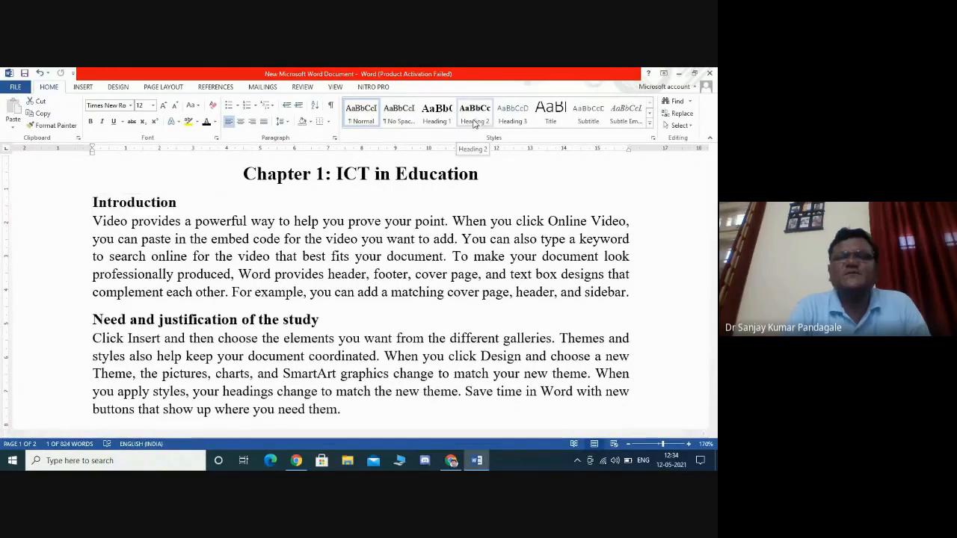
key("ctrl+z")
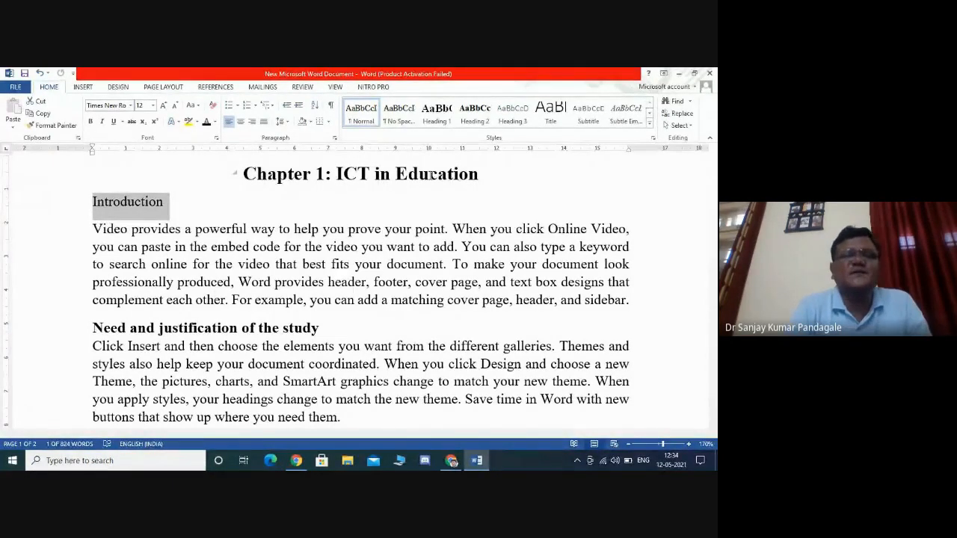
left_click(476, 122)
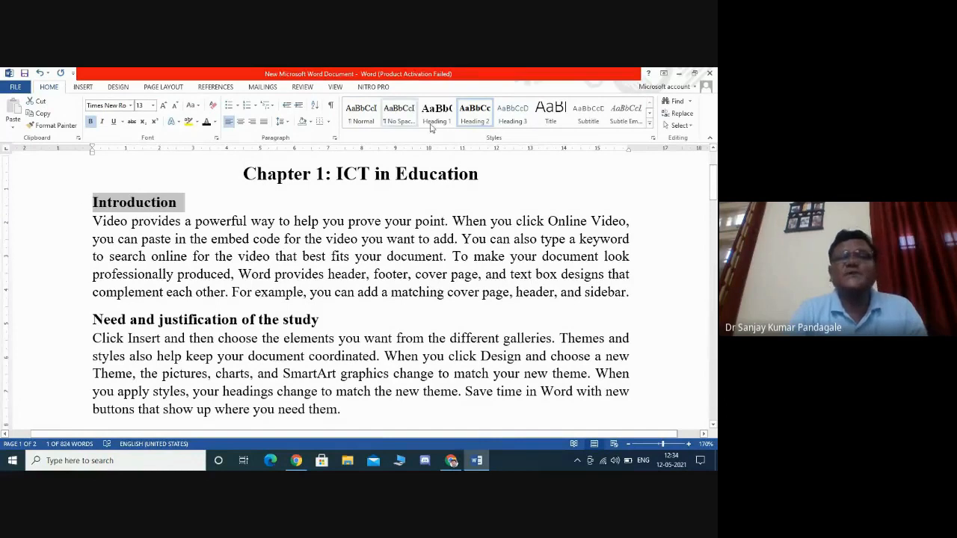
- Update the Heading 2 style to match the selected 'Introduction' heading
right_click(479, 109)
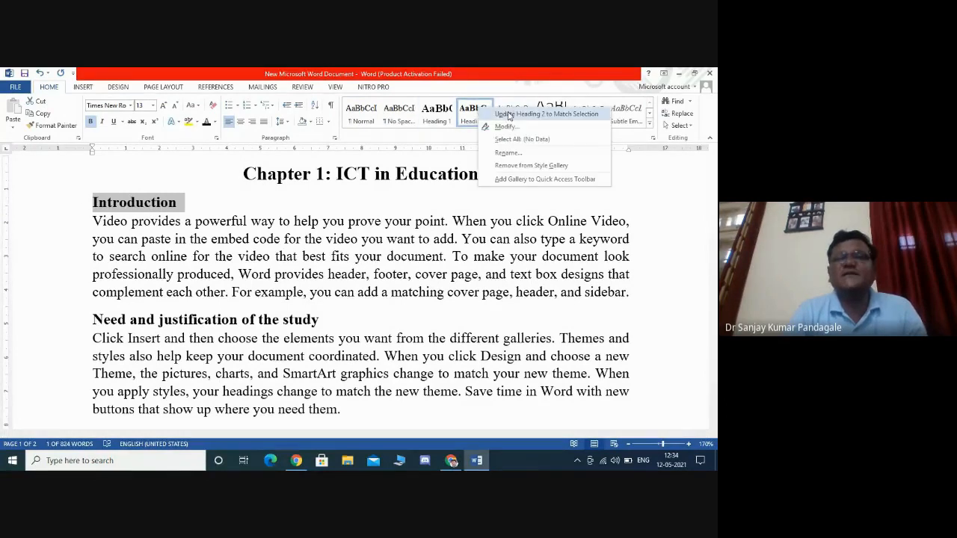
left_click(516, 114)
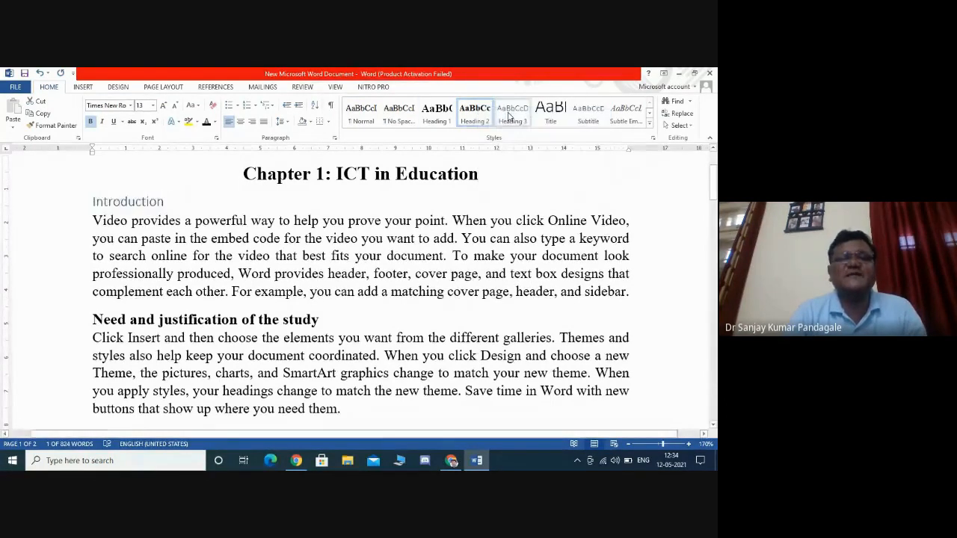
right_click(469, 111)
left_click(487, 114)
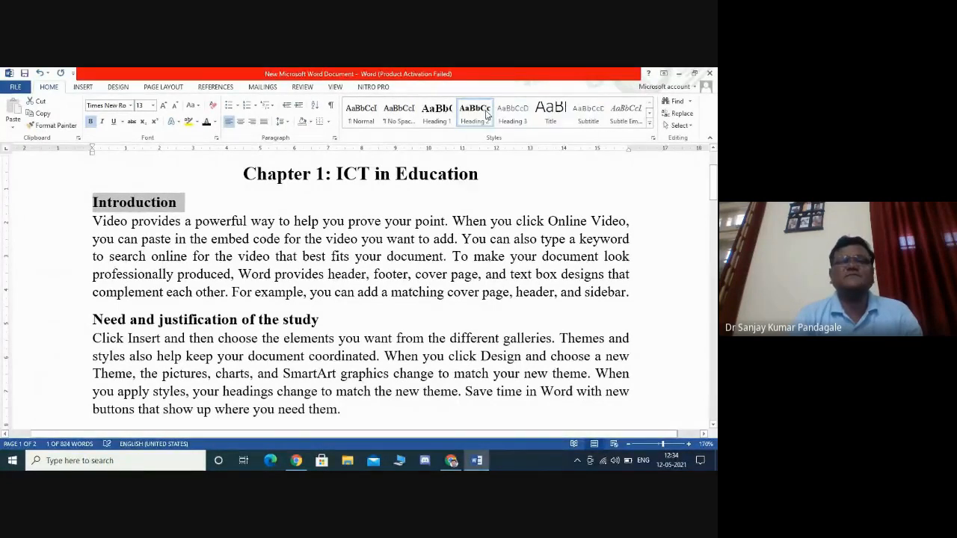
right_click(486, 114)
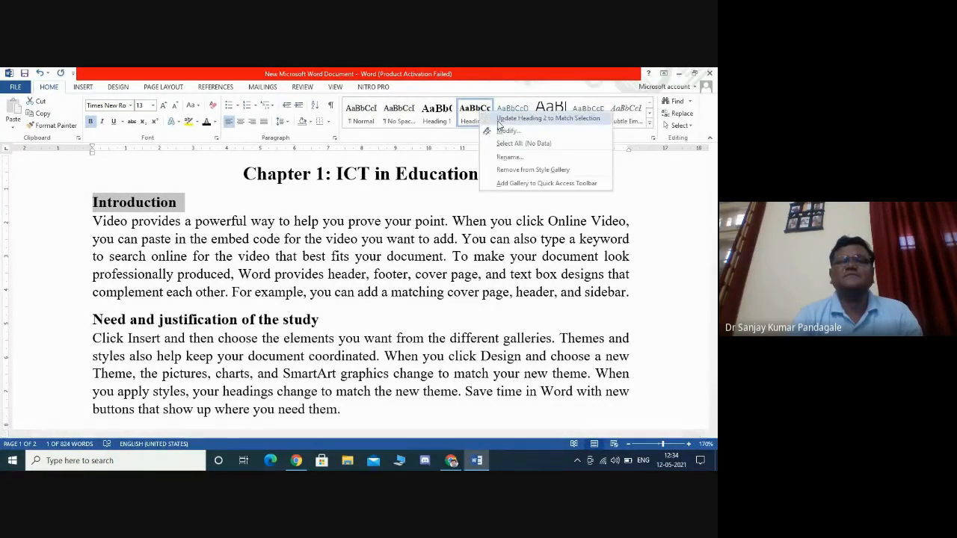
left_click(496, 117)
left_click(189, 203)
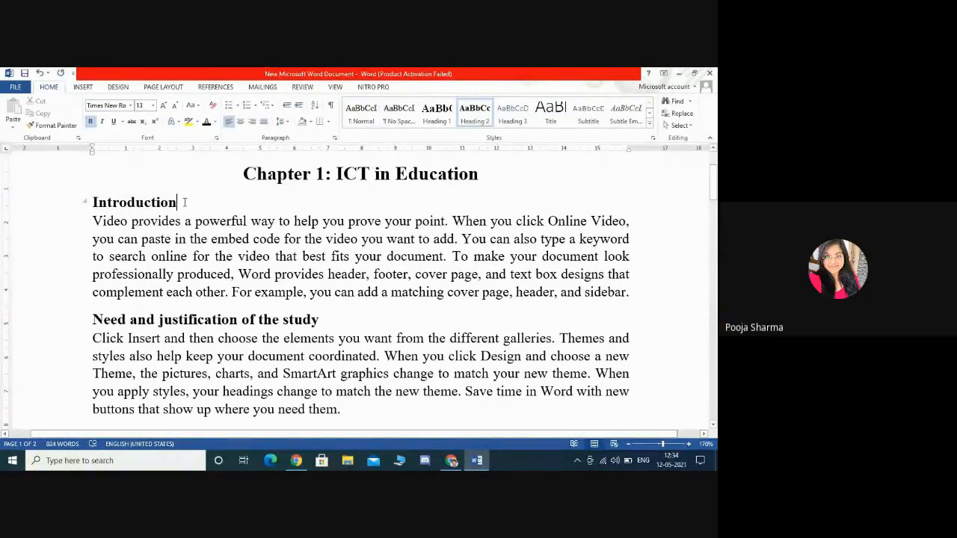
- Select the 'Introduction' heading again and update the Heading 2 style to match it
left_click_drag(184, 202, 94, 203)
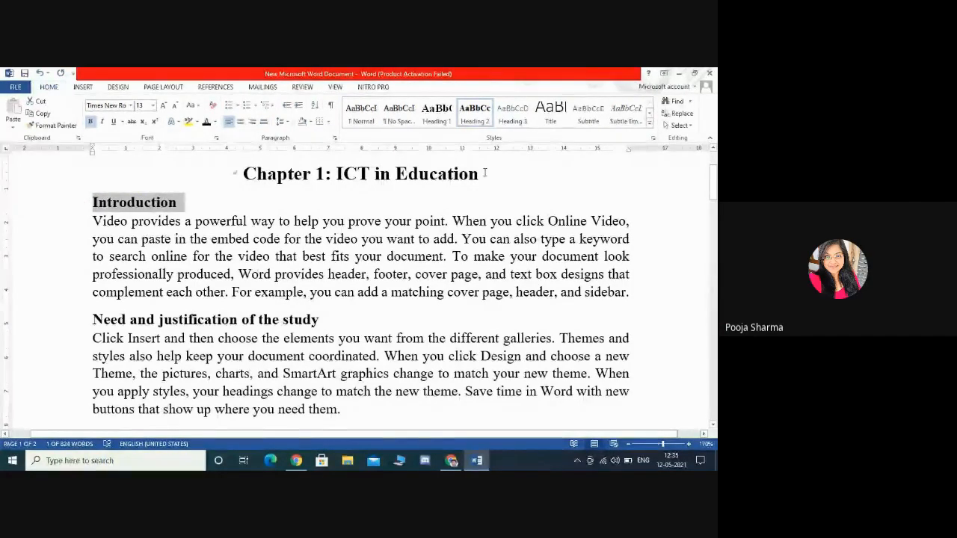
right_click(477, 119)
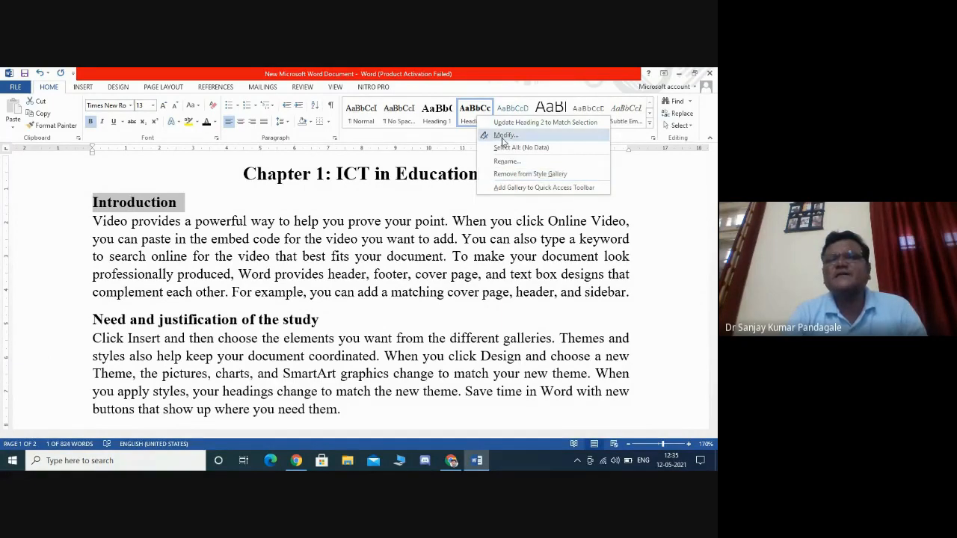
left_click(502, 137)
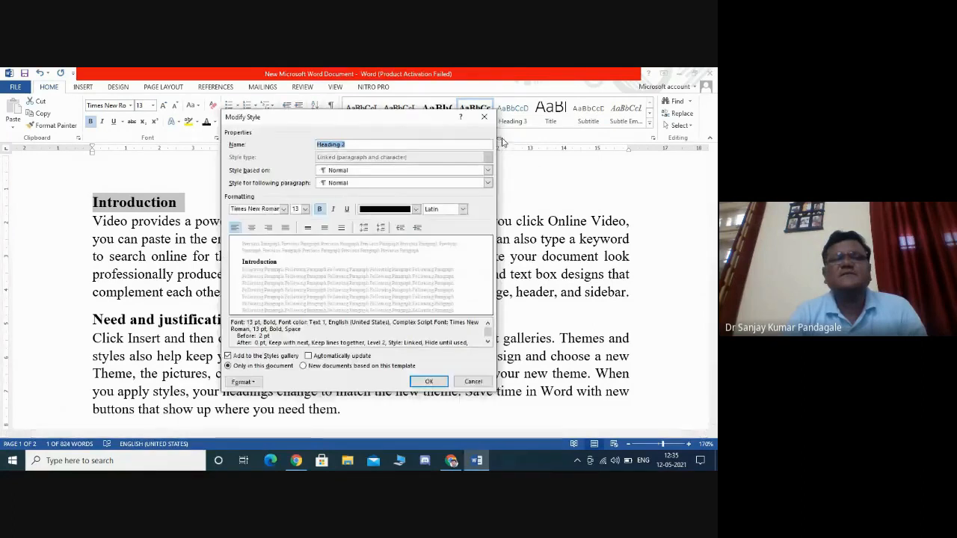
left_click(483, 382)
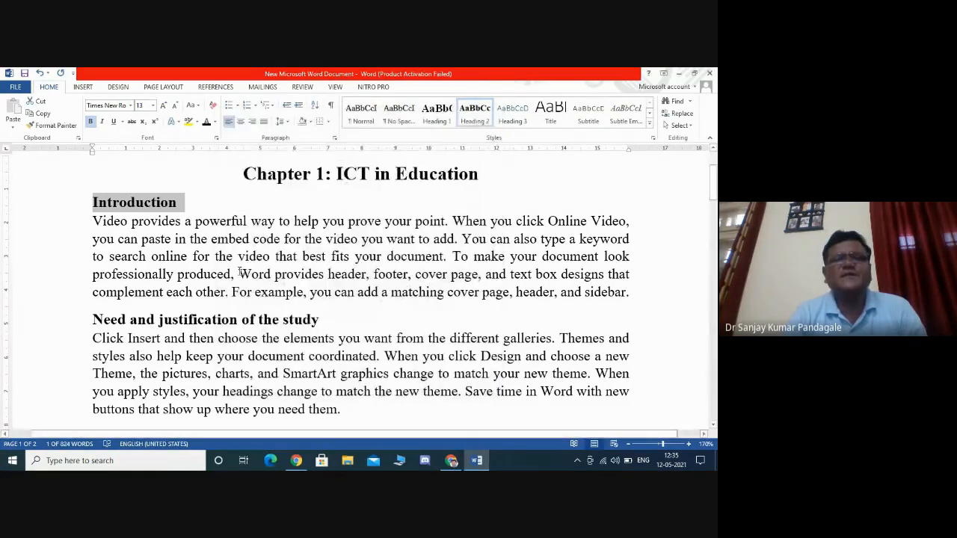
right_click(470, 118)
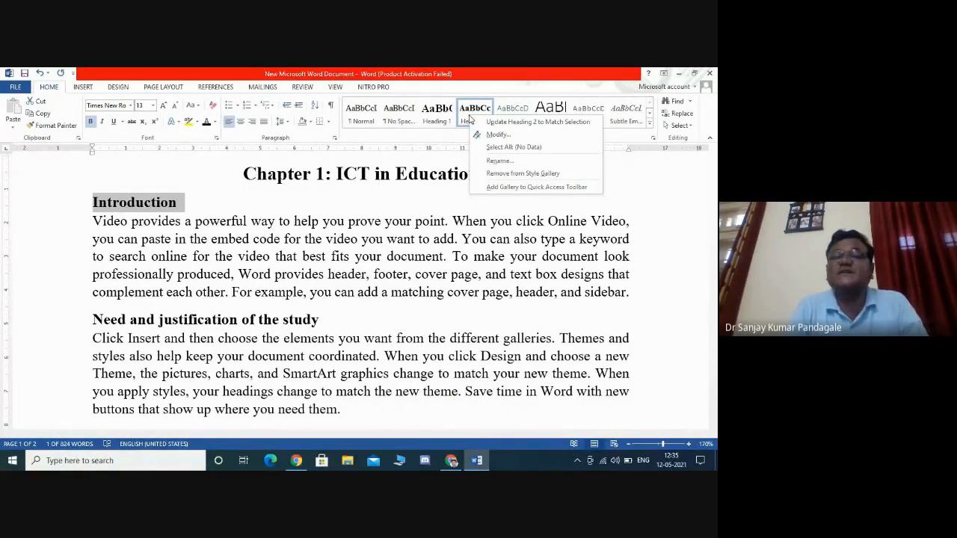
left_click(535, 121)
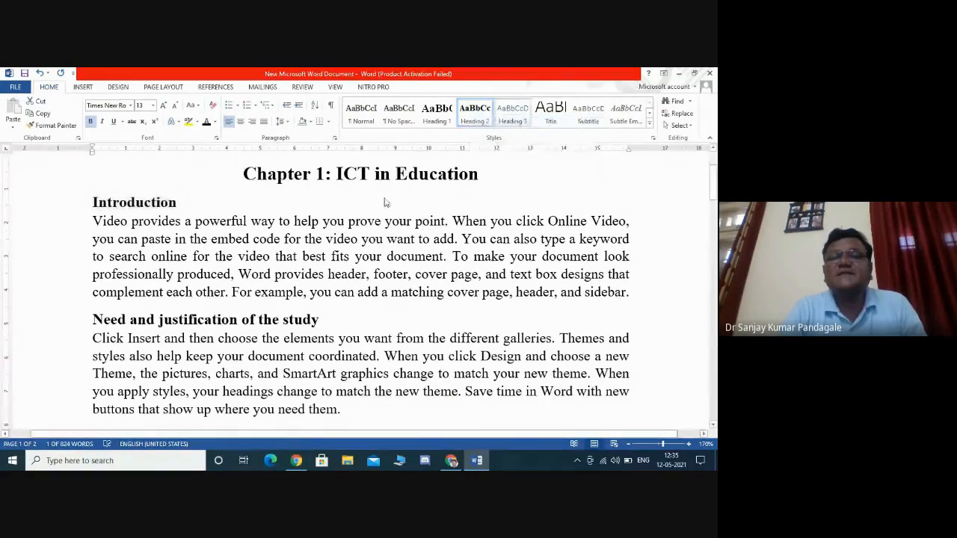
left_click(189, 213)
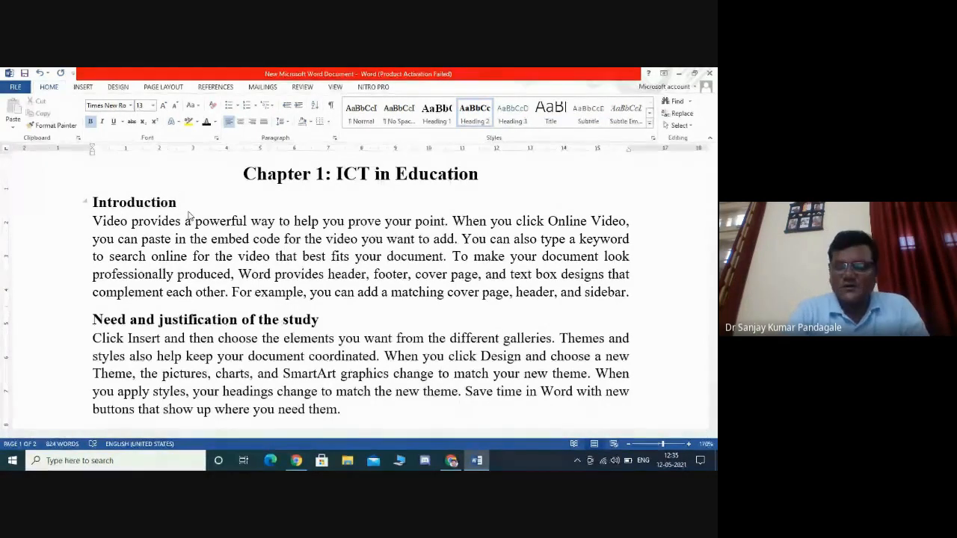
- Add a 'Sample of the study:' line above the paragraph at the top of page 2
key("Down")
key("Down")
scroll(189, 216, "down", 10)
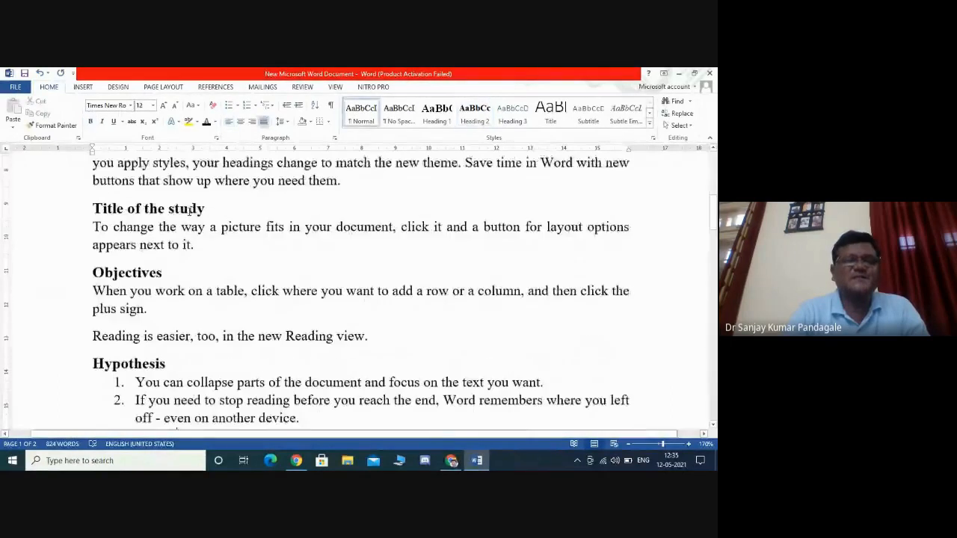
scroll(189, 212, "down", 10)
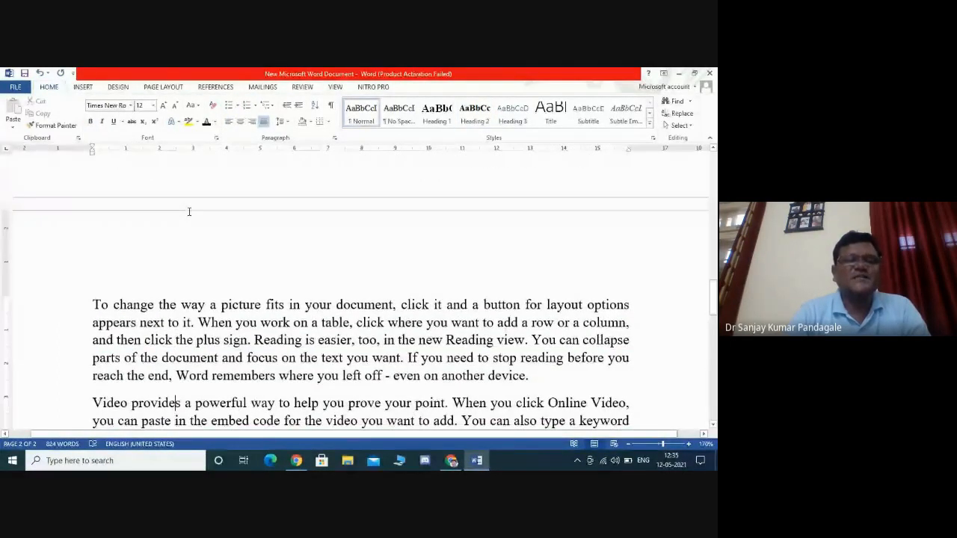
scroll(189, 211, "up", 8)
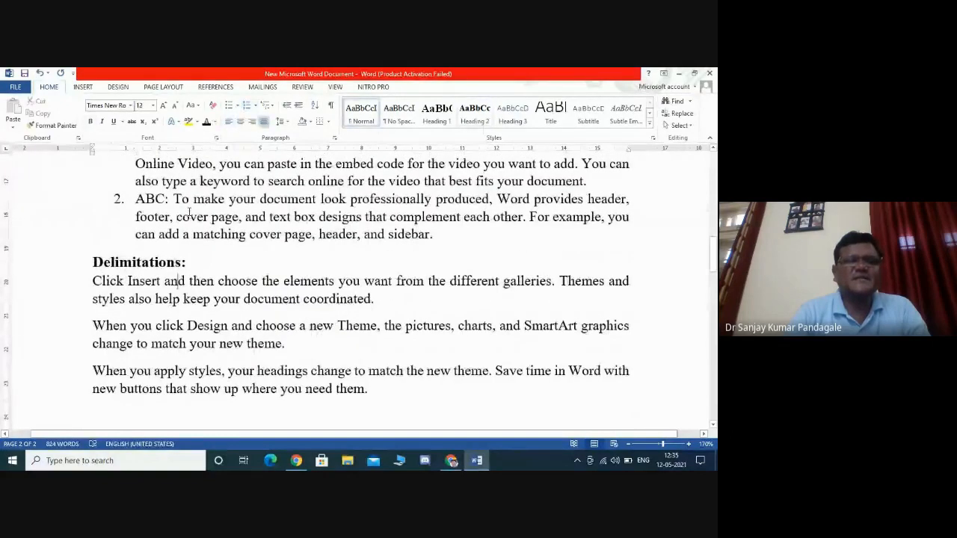
scroll(189, 211, "down", 8)
scroll(189, 212, "down", 1)
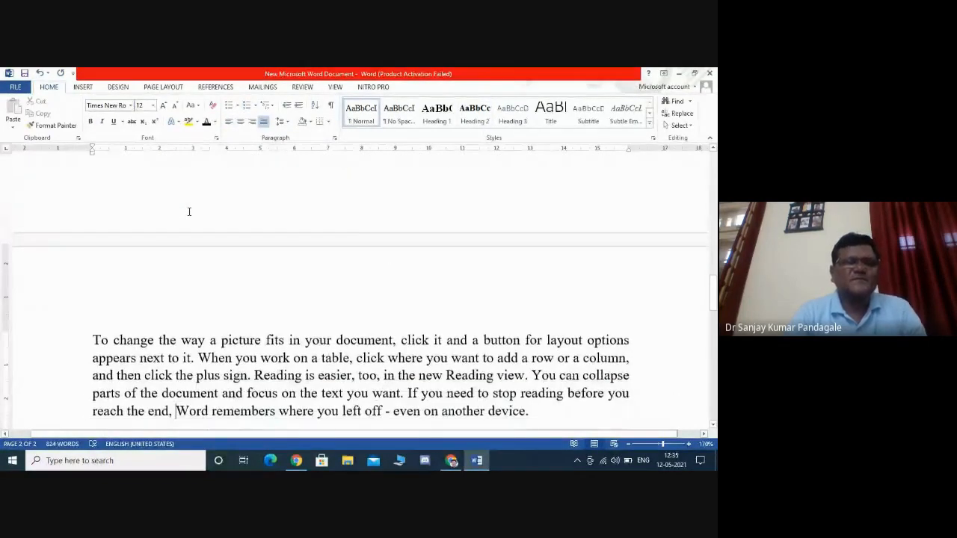
left_click(92, 340)
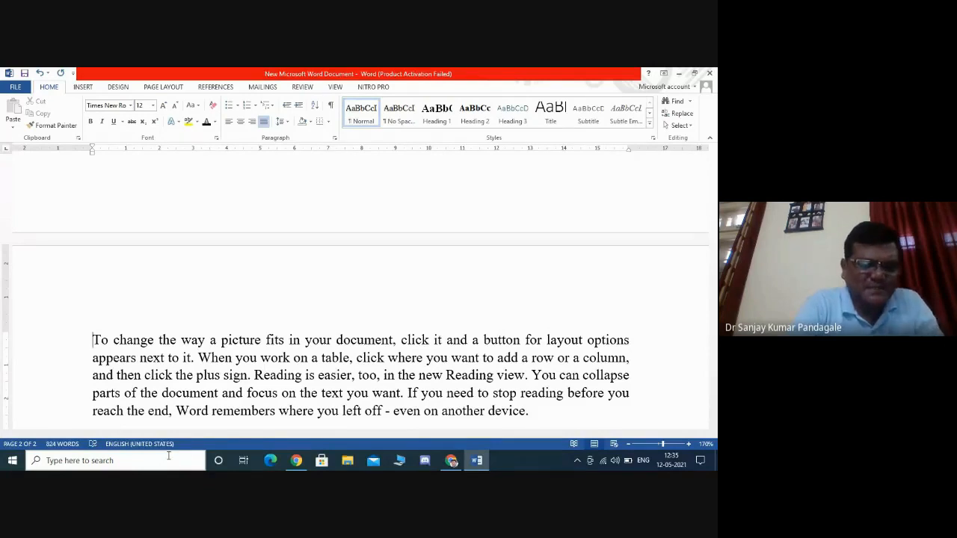
type("Sample ")
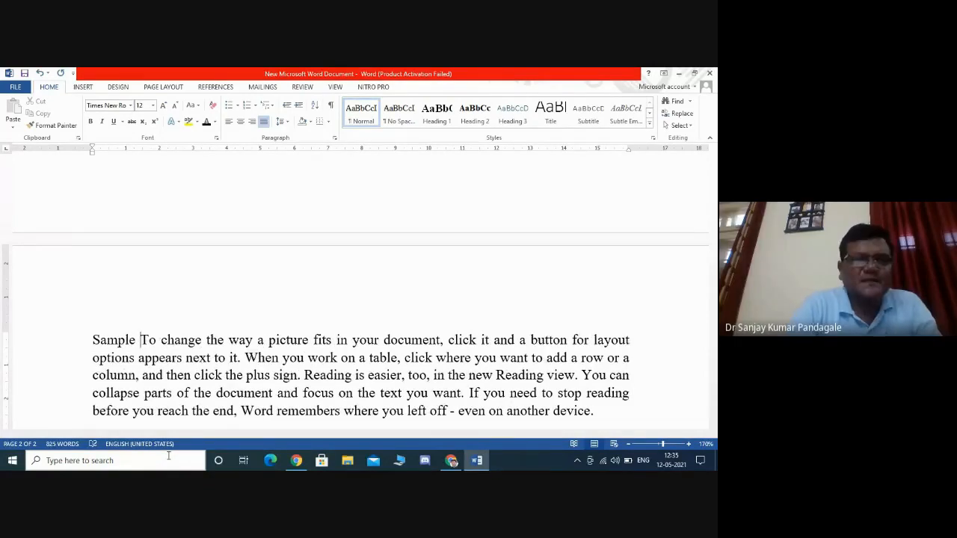
type("of the ")
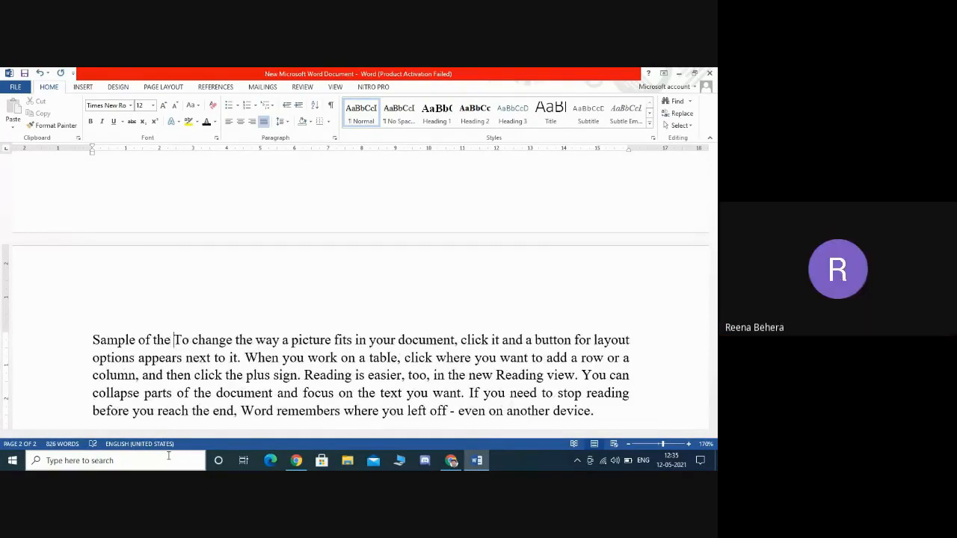
type("study")
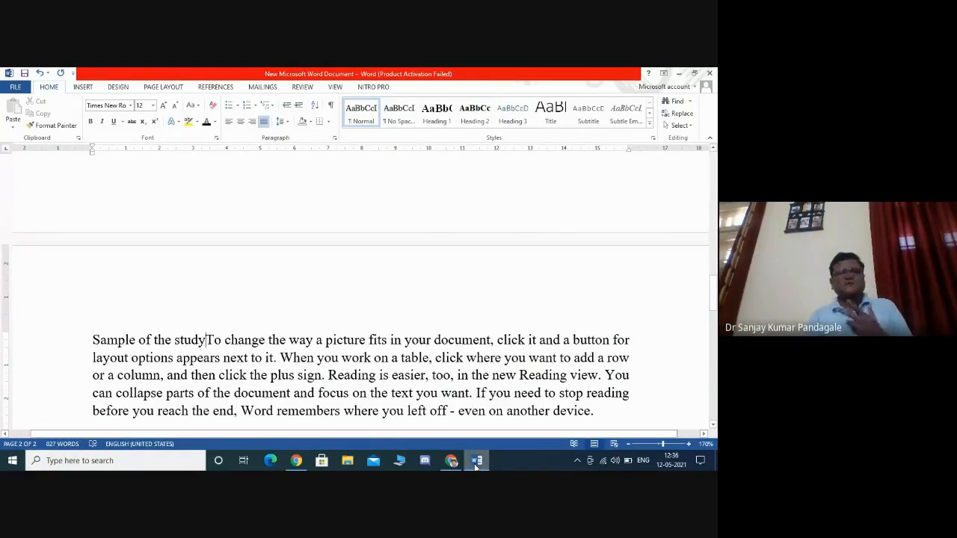
type(":")
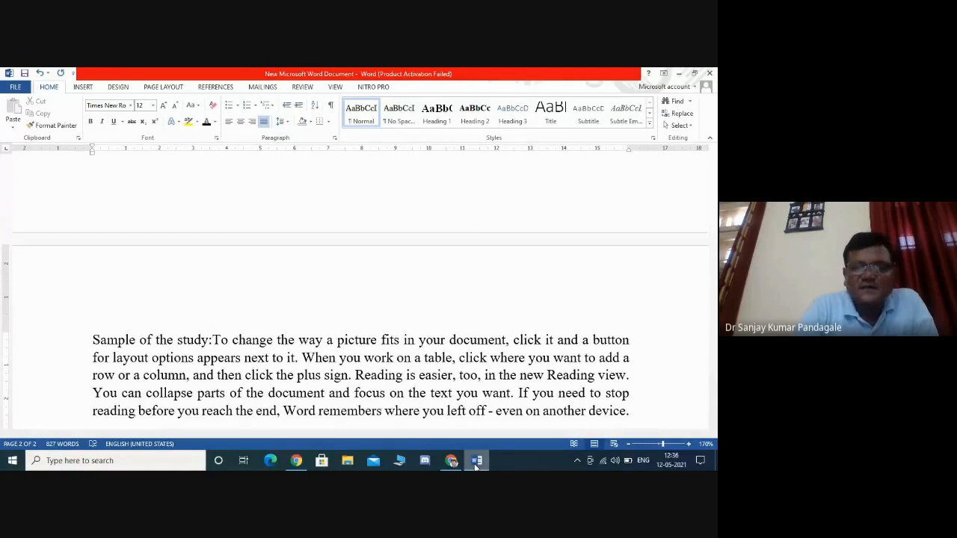
key("ctrl+z")
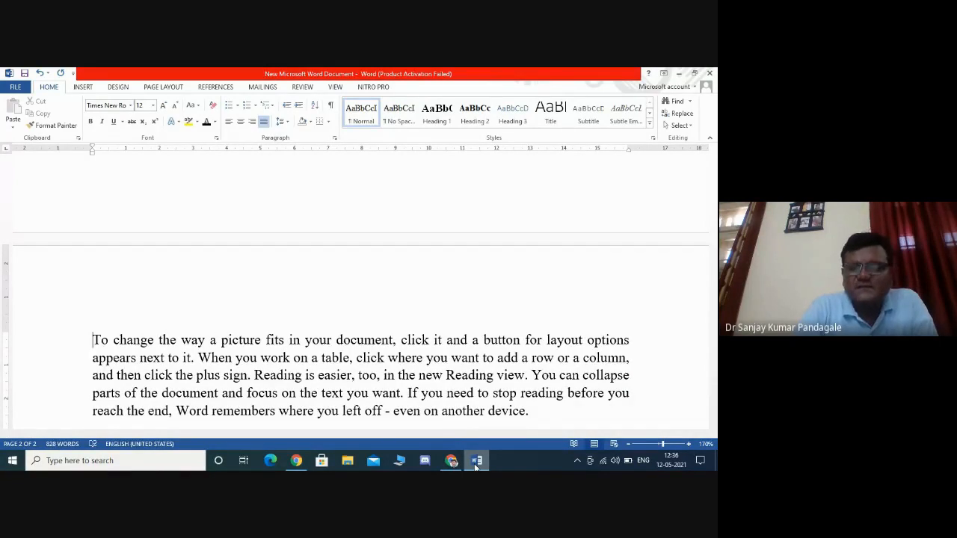
- Insert a 'Teachers:' line on its own above the paragraph at the top of page 2
key("Up")
key("Up")
key("Up")
key("Down")
key("Down")
key("Down")
key("Down")
key("Down")
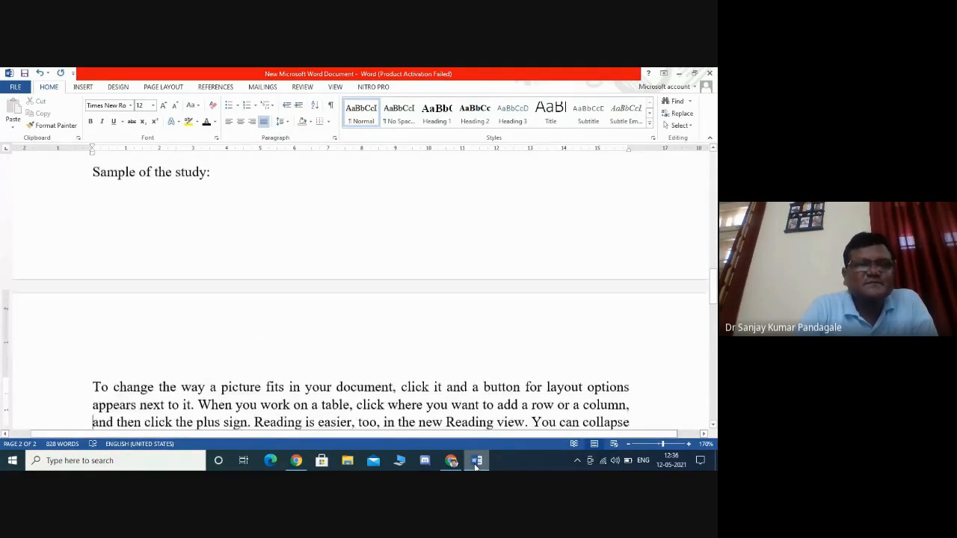
key("Up")
key("Up")
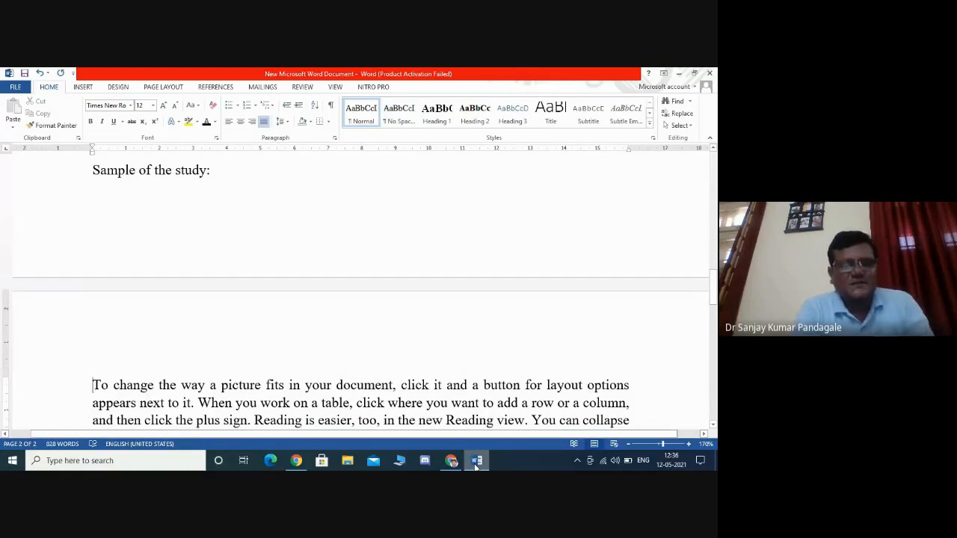
type("Teachse")
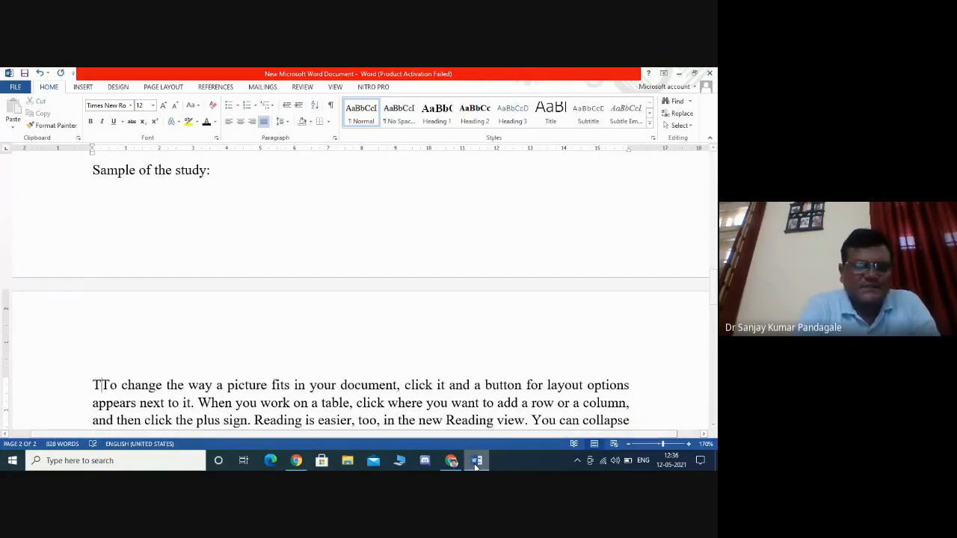
type("r")
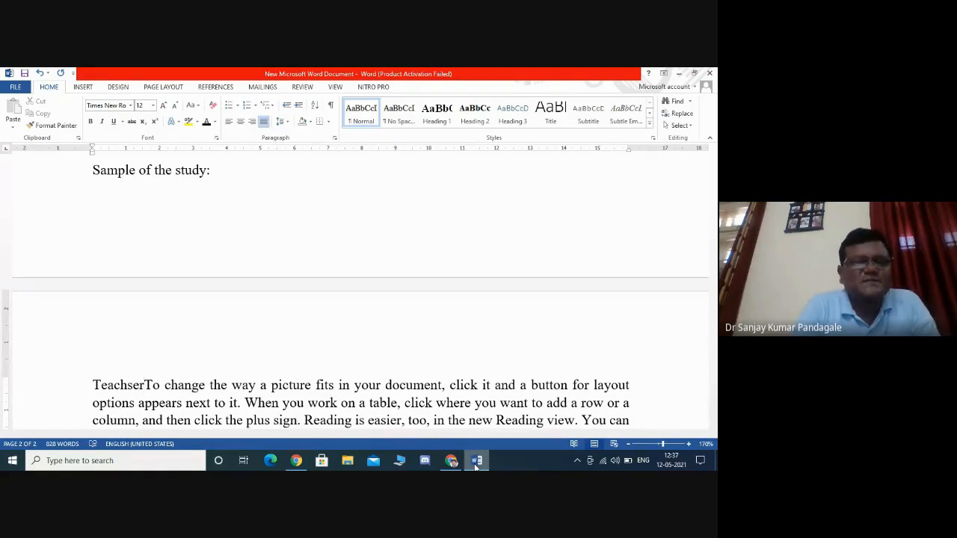
key("BackSpace")
key("BackSpace")
key("BackSpace")
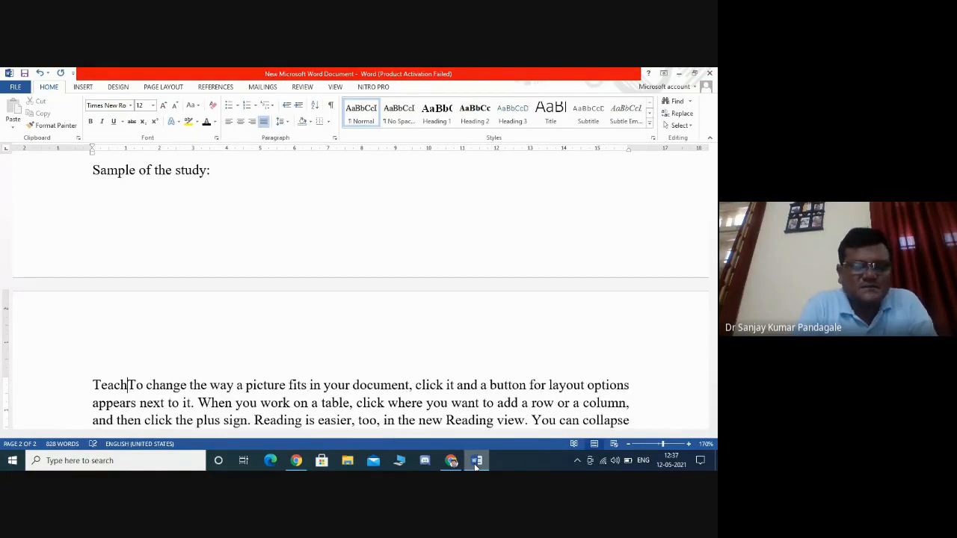
type("ers")
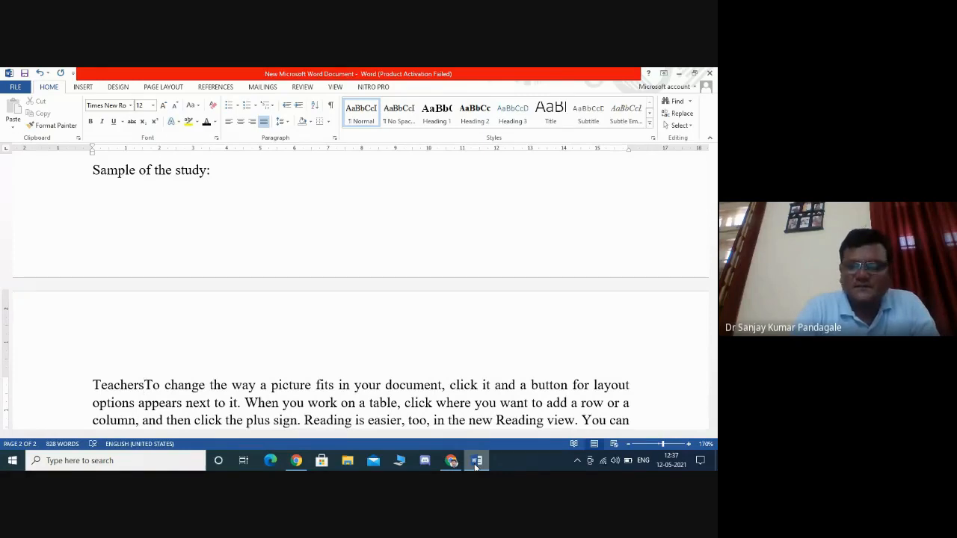
type(":")
key("Return")
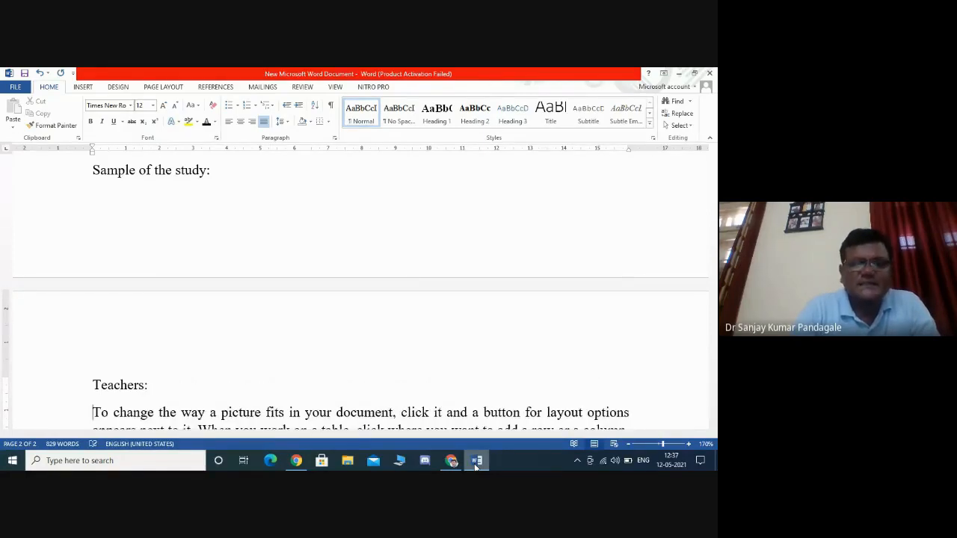
- Split that paragraph after its first sentence and insert a 'Students:' line before the second part
key("Down")
key("Down")
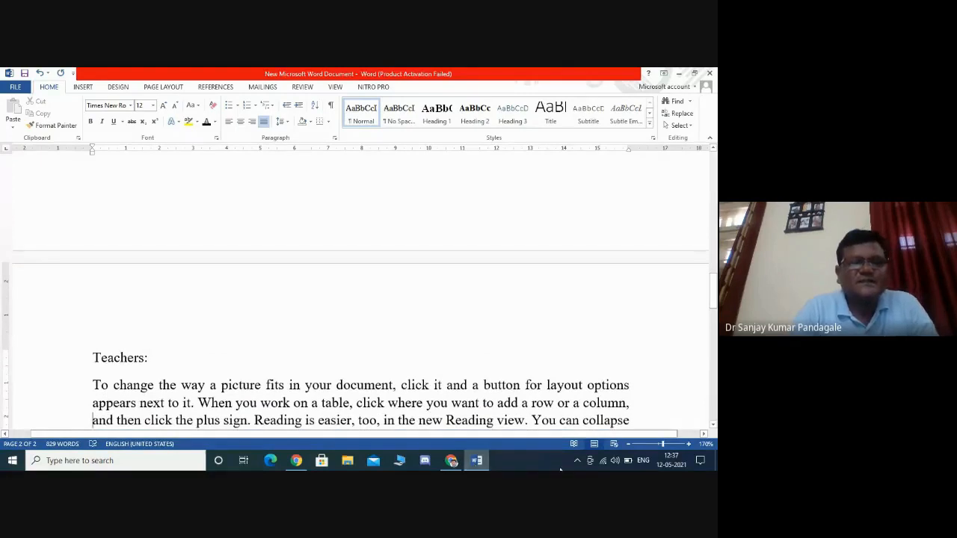
left_click(198, 403)
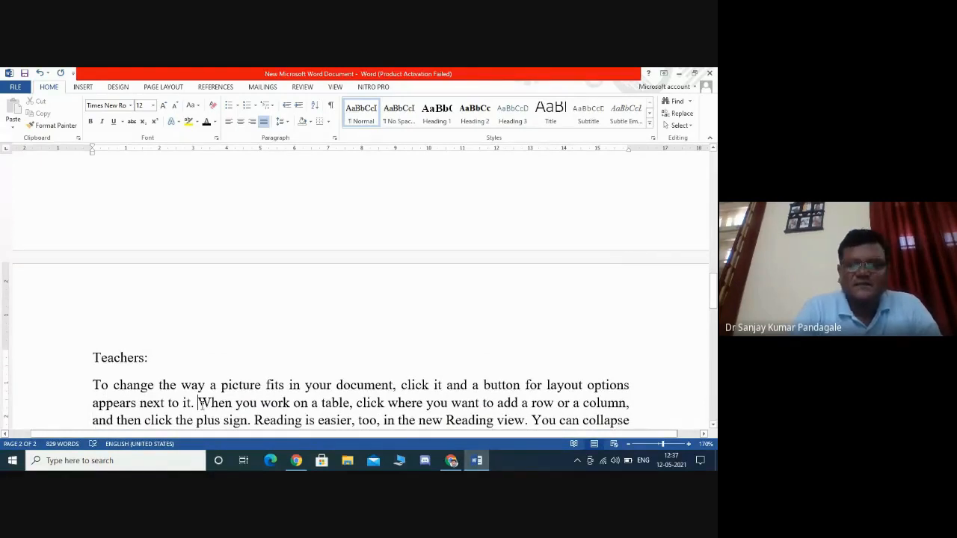
key("Return")
type("St")
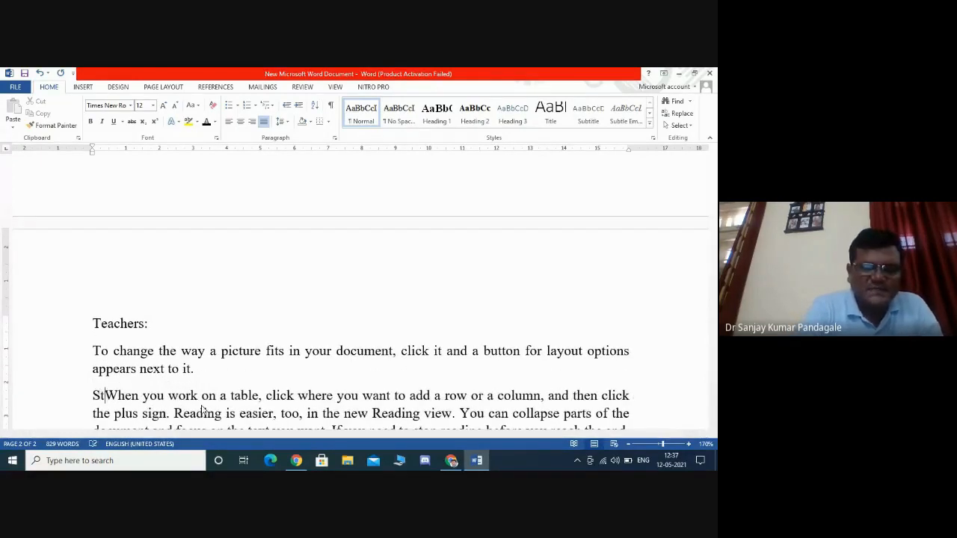
type("udents")
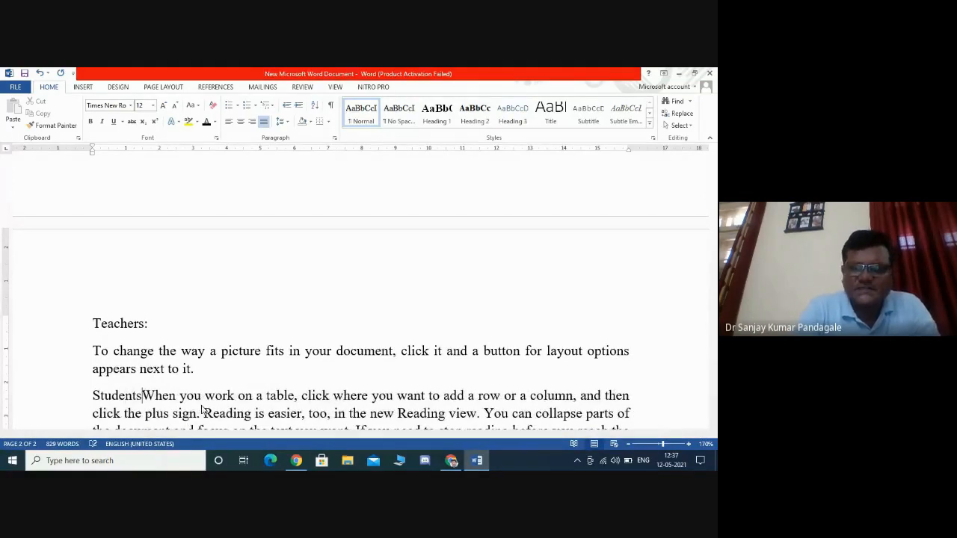
type(":")
key("Return")
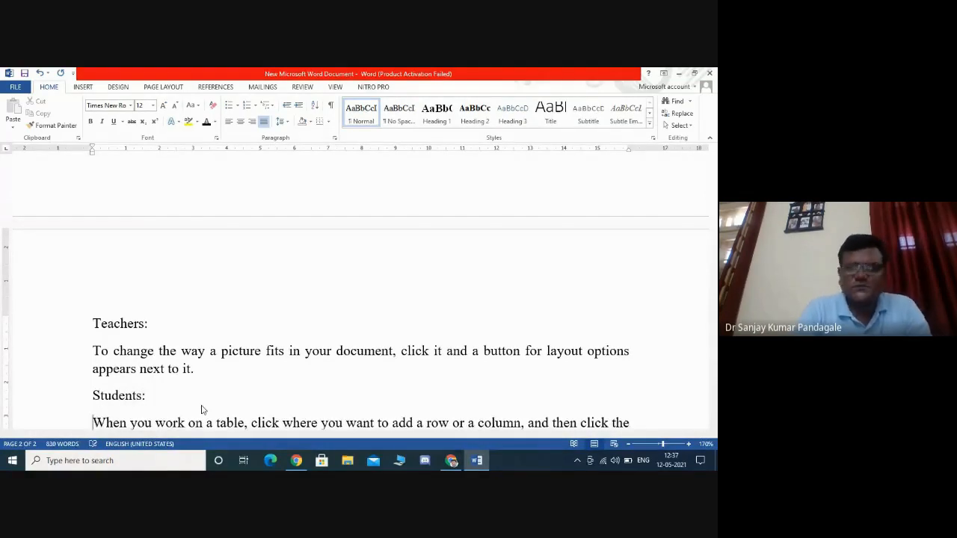
key("Down")
key("Down")
key("Down")
key("Down")
key("Down")
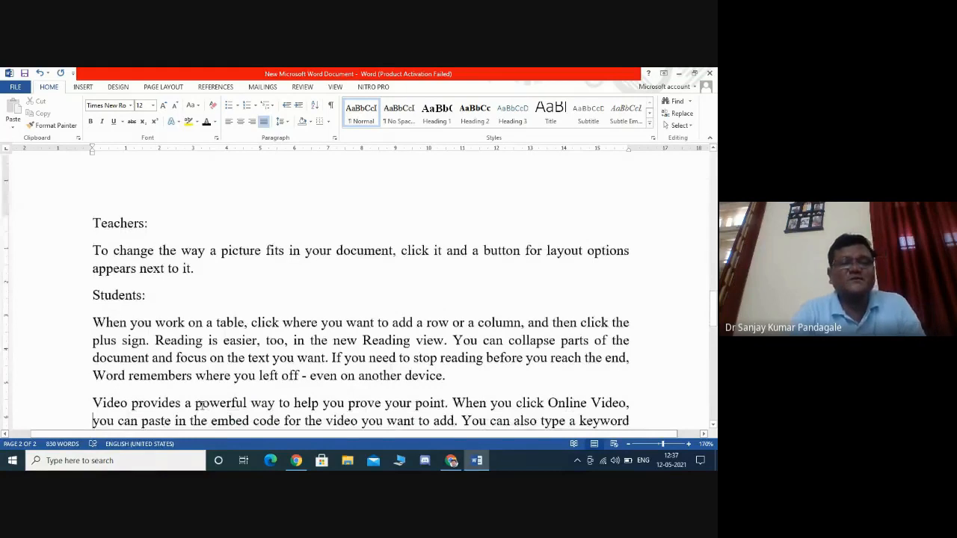
- Insert a 'Parents:' line on its own above the last paragraph on page 2
key("Up")
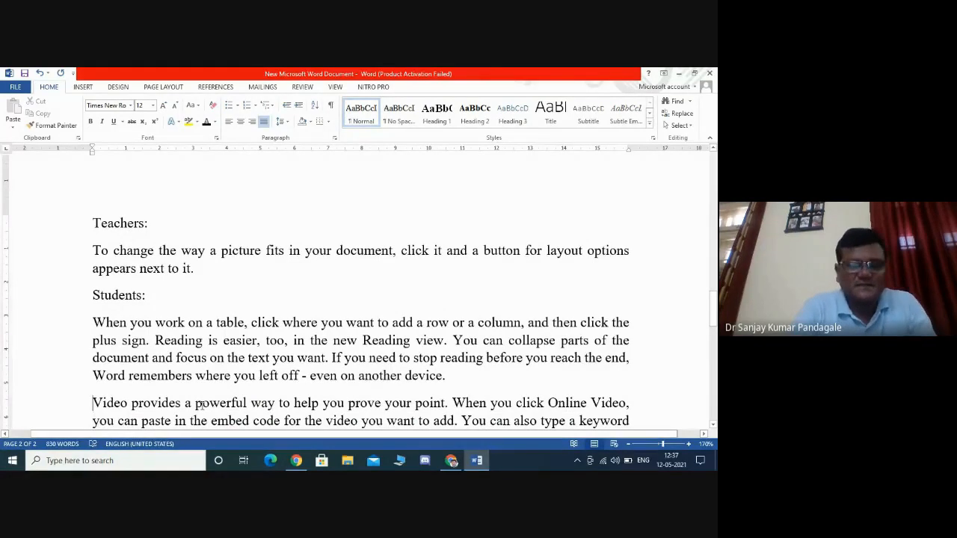
type("Pare")
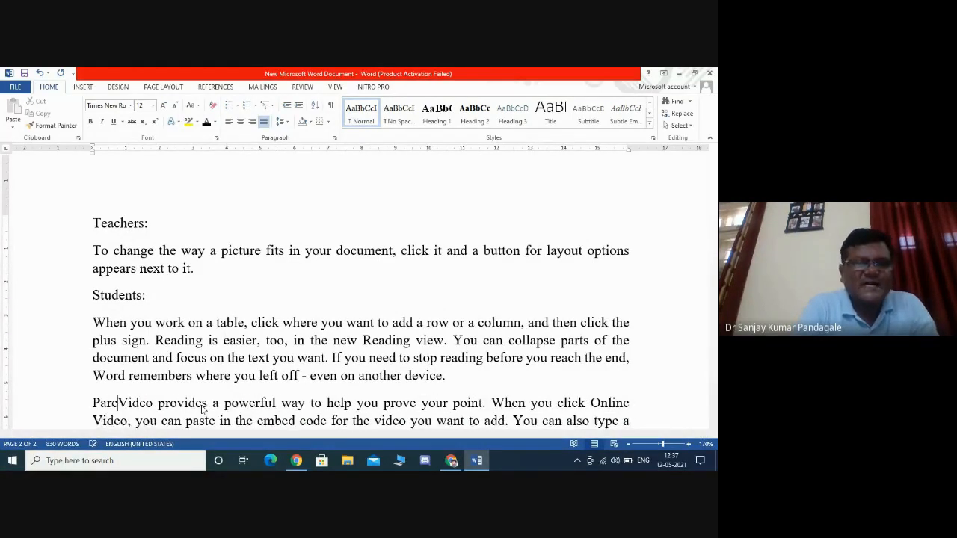
type("nts")
type(":")
key("Return")
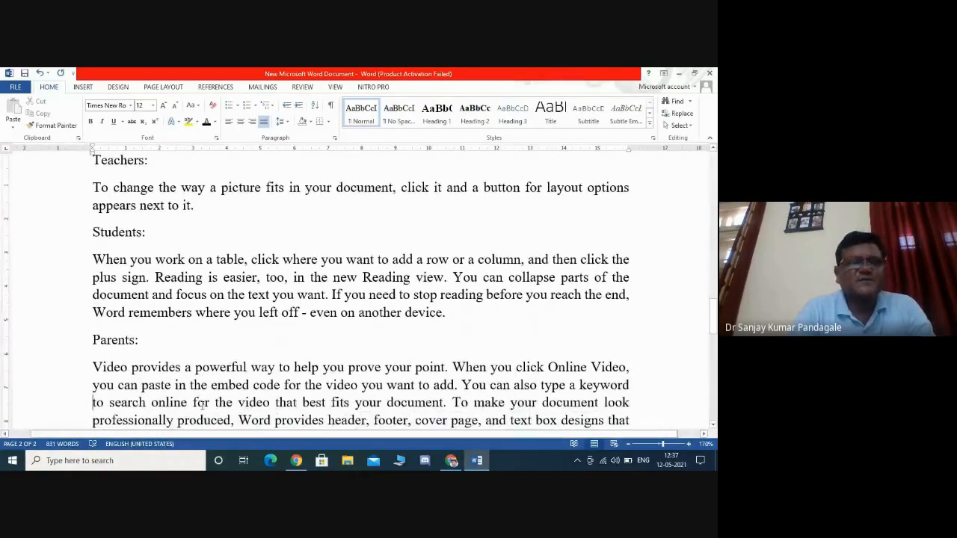
- Apply the Heading 2 style to the 'Sample of the study:' line
key("ctrl+End")
key("Down")
key("Down")
key("Down")
key("Down")
key("Down")
key("Down")
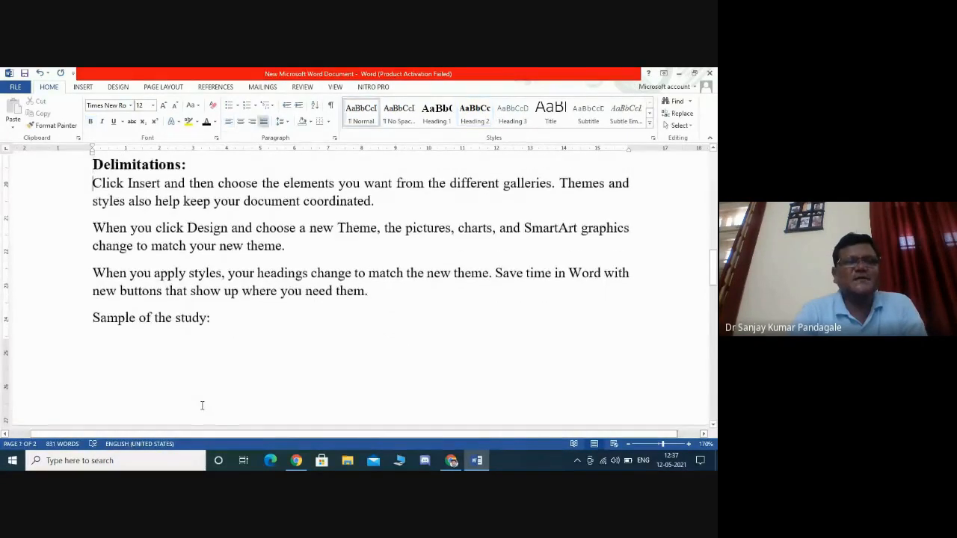
key("Down")
scroll(202, 406, "down", 3)
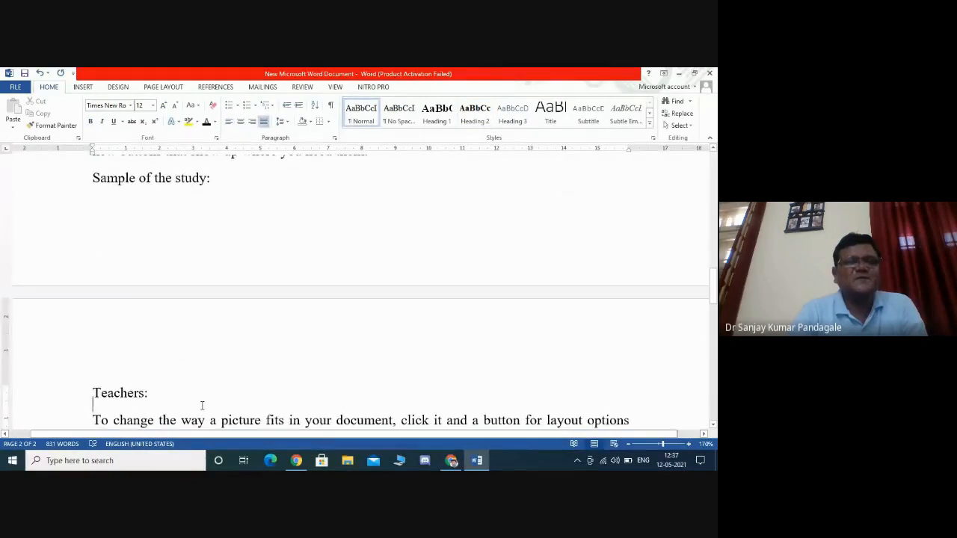
left_click(218, 178)
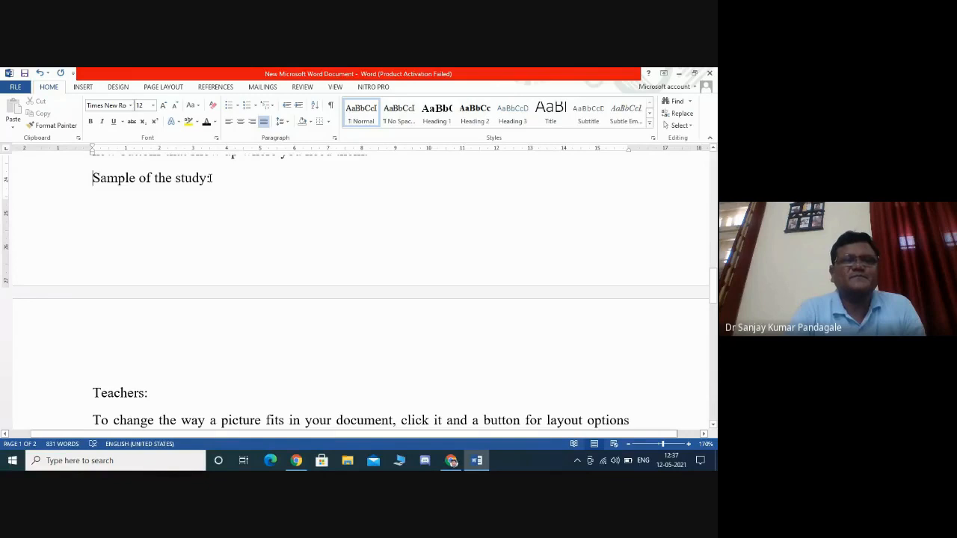
left_click_drag(210, 178, 116, 180)
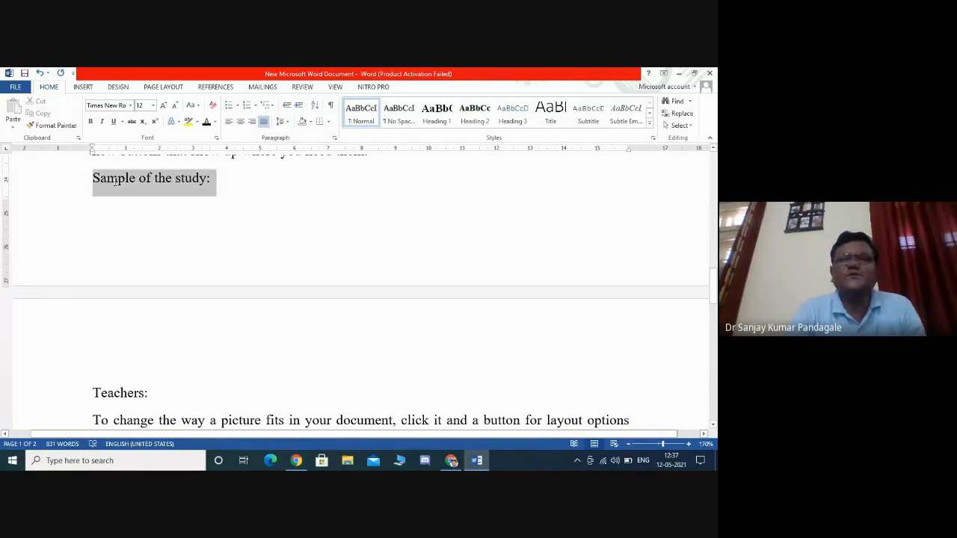
left_click(441, 116)
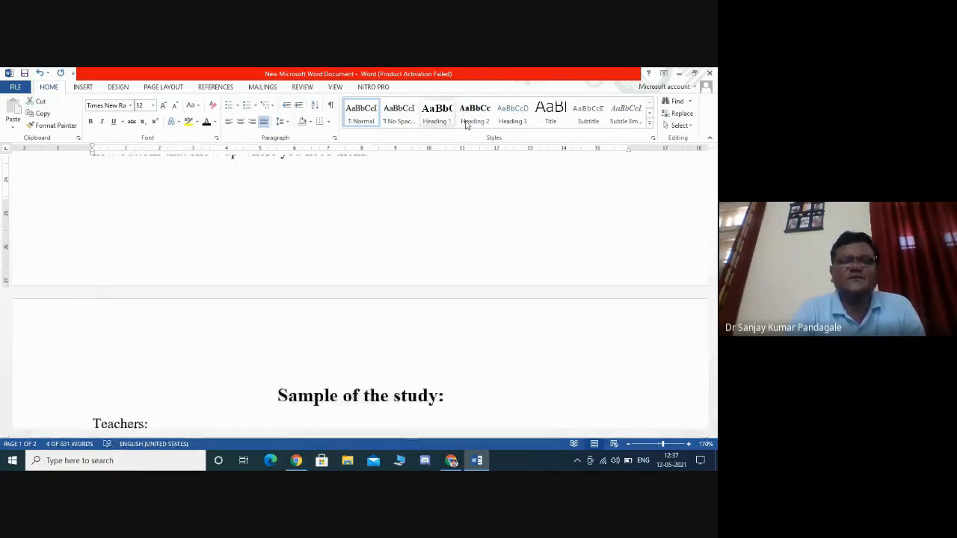
left_click(465, 123)
- Apply the Heading 3 style to the 'Teachers:' line
scroll(396, 371, "down", 4)
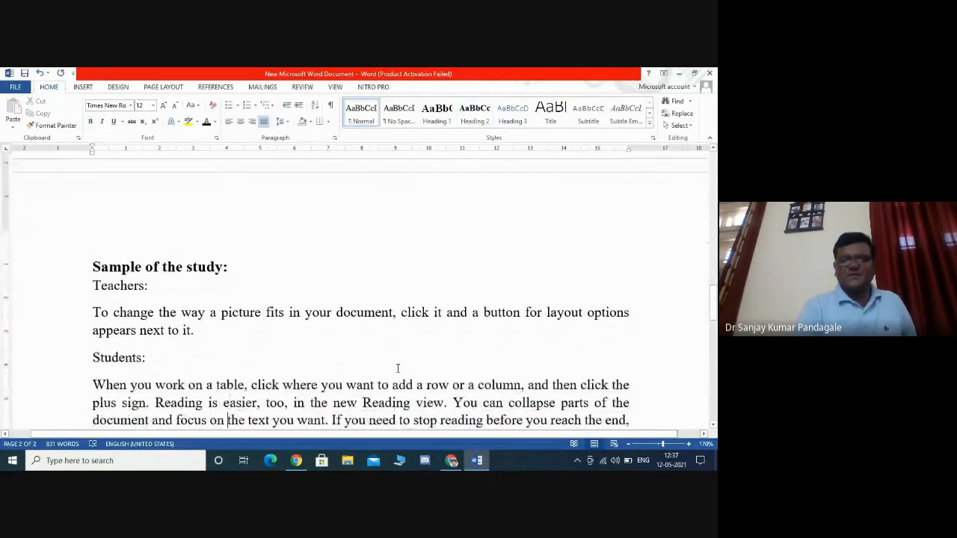
key("Down")
key("Down")
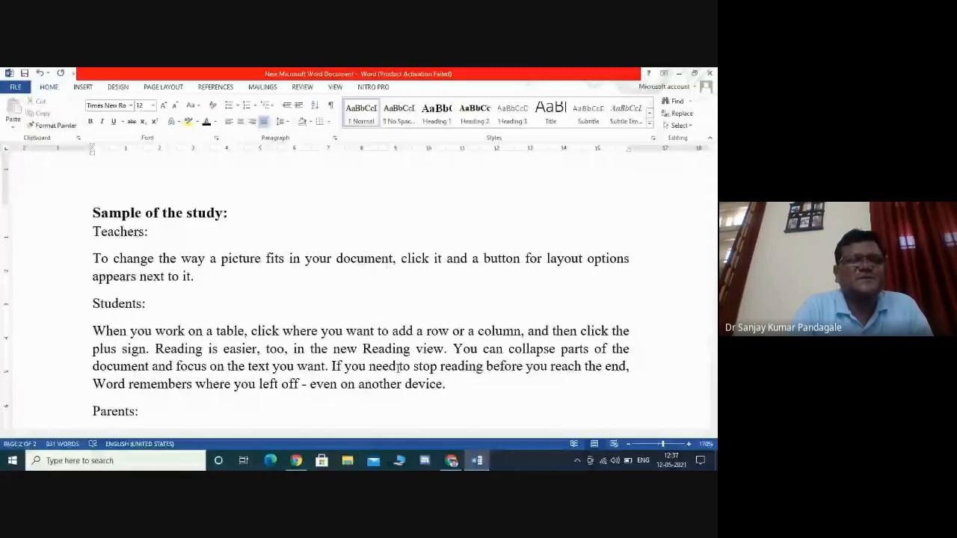
triple_click(149, 233)
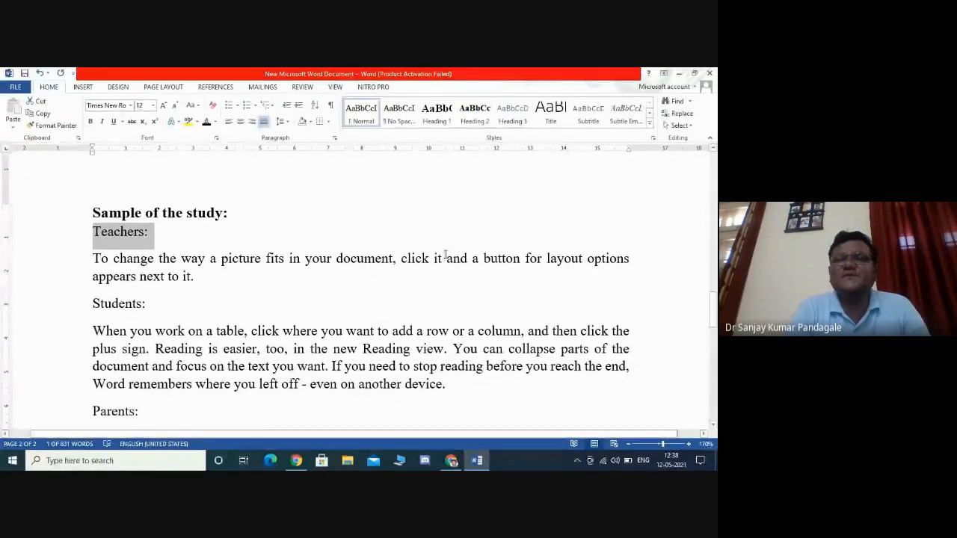
left_click(516, 121)
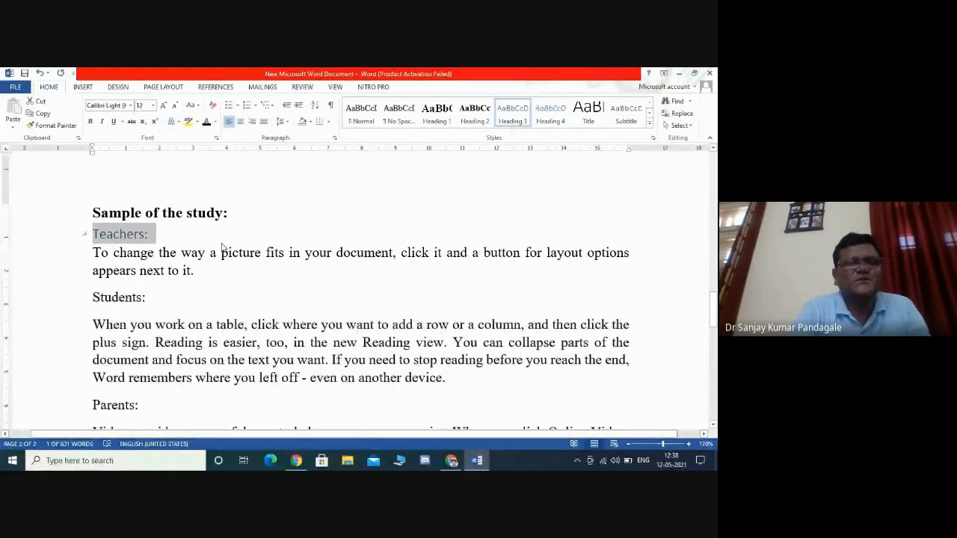
- Set the 'Teachers:' heading's font to Times New Roman and make it bold
left_click(131, 105)
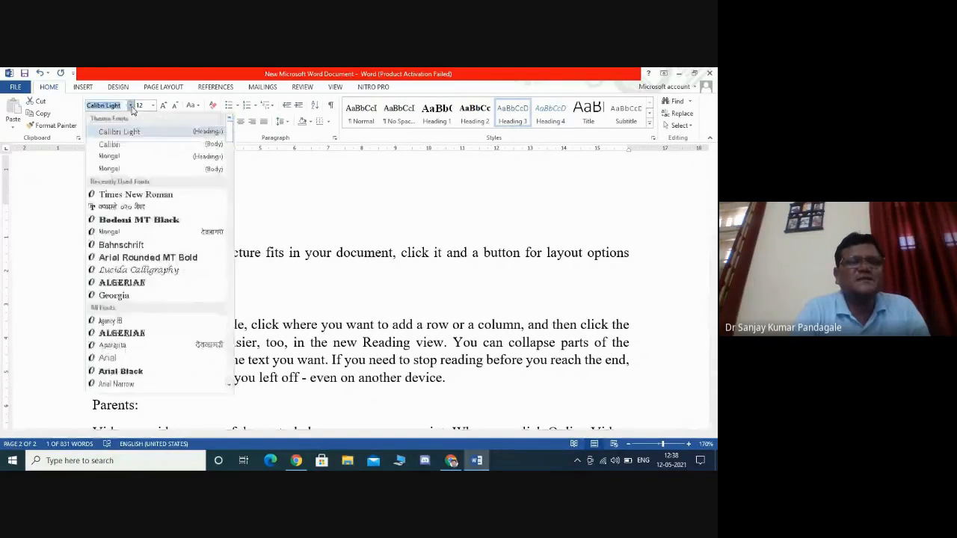
left_click(138, 194)
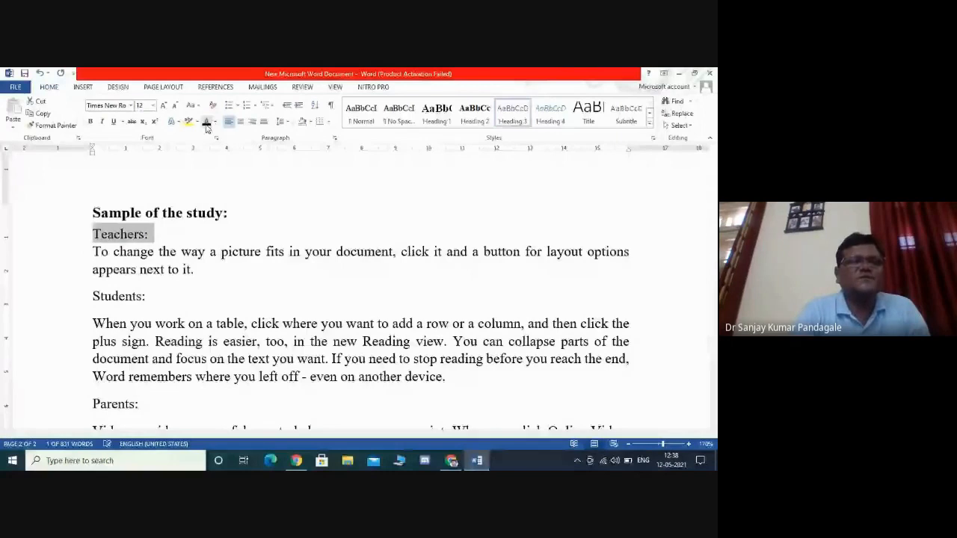
left_click(152, 234)
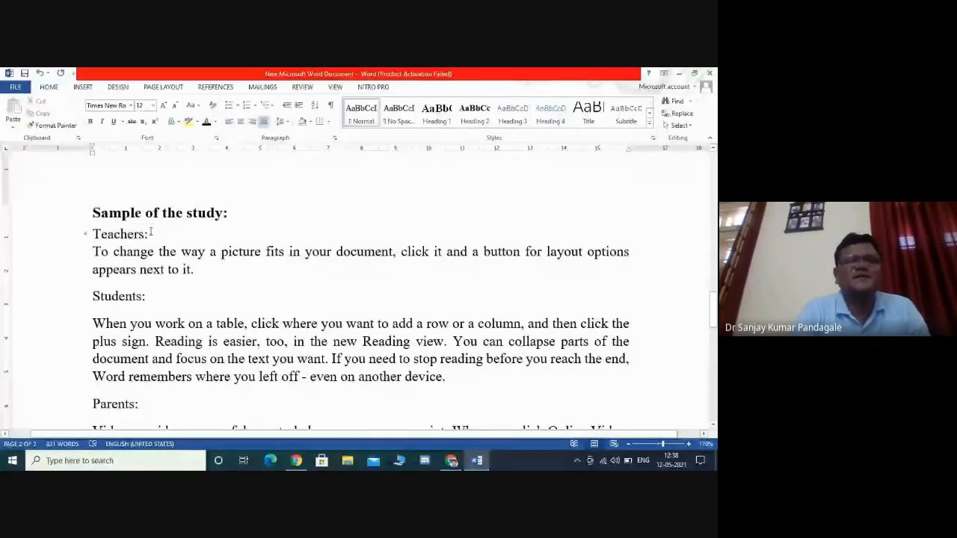
double_click(152, 233)
left_click(90, 122)
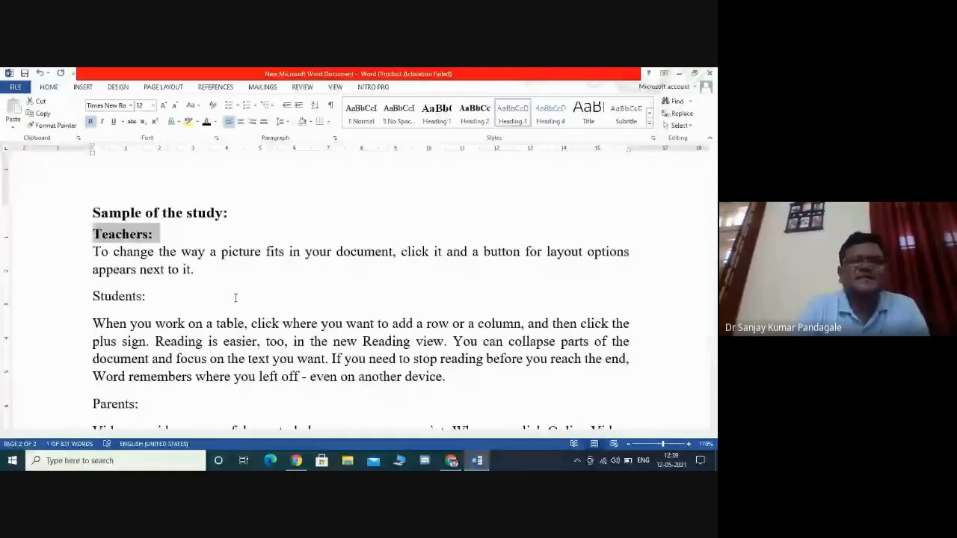
- Update the Heading 3 style to match the formatted 'Teachers:' heading
left_click(153, 234)
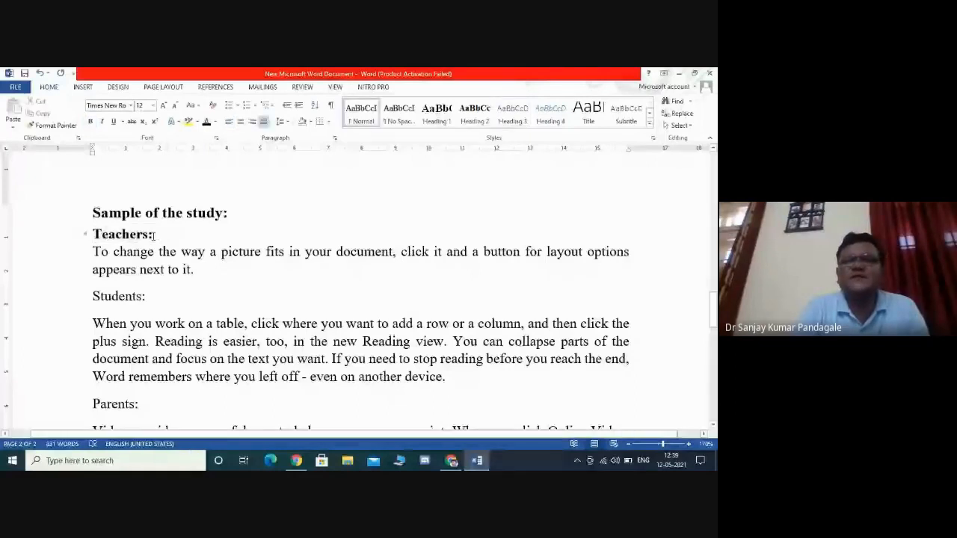
double_click(154, 234)
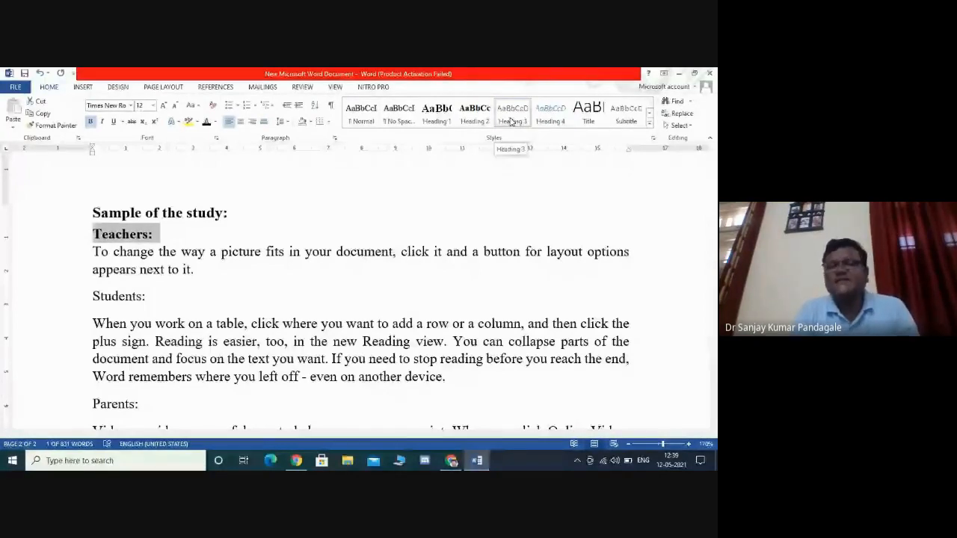
right_click(511, 122)
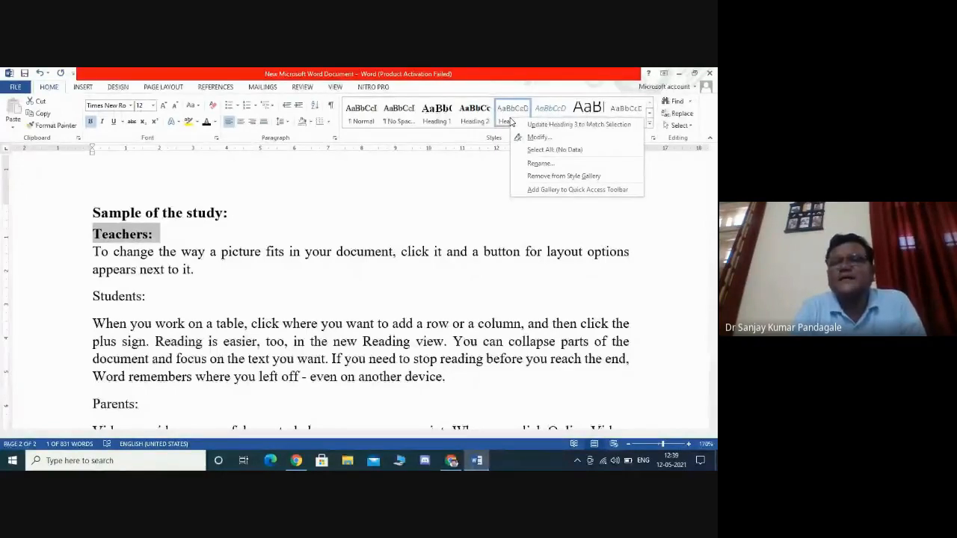
left_click(480, 213)
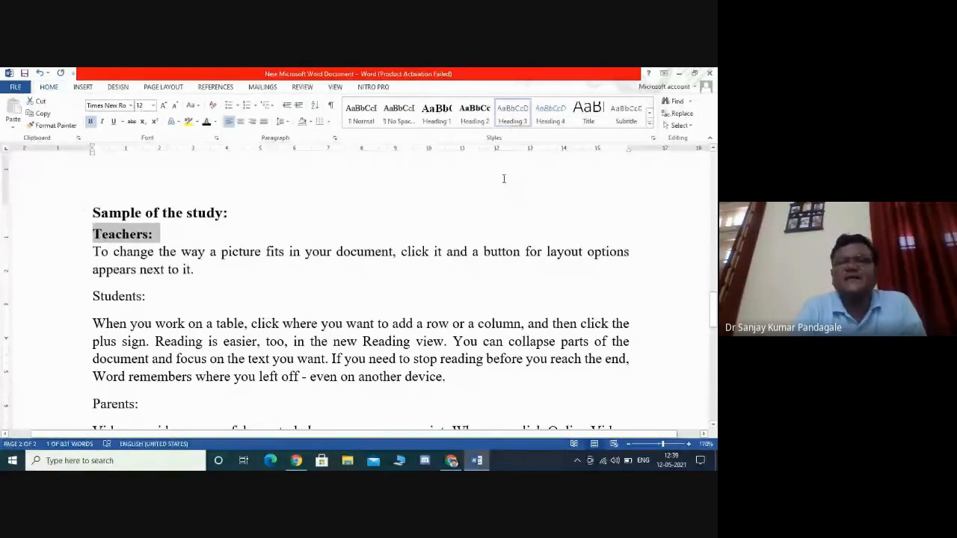
right_click(512, 111)
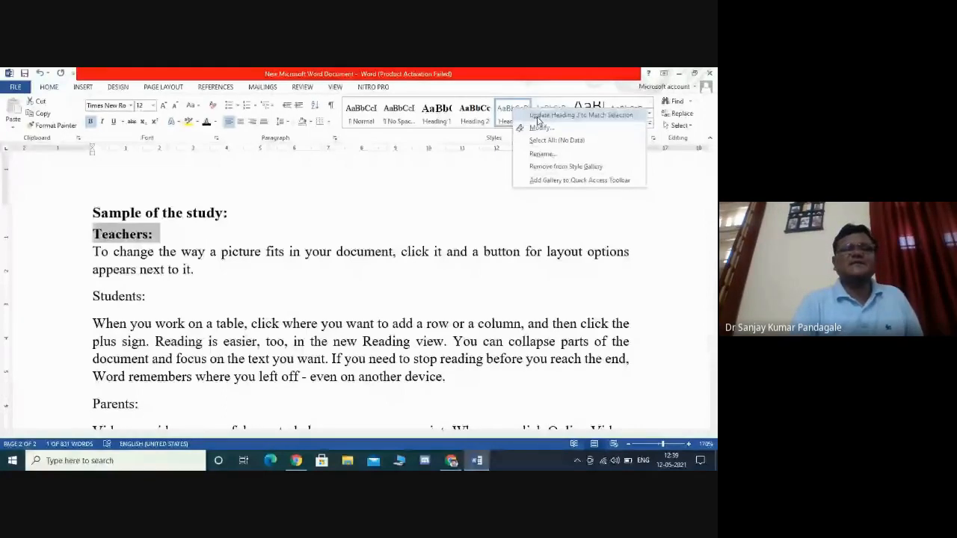
left_click(537, 116)
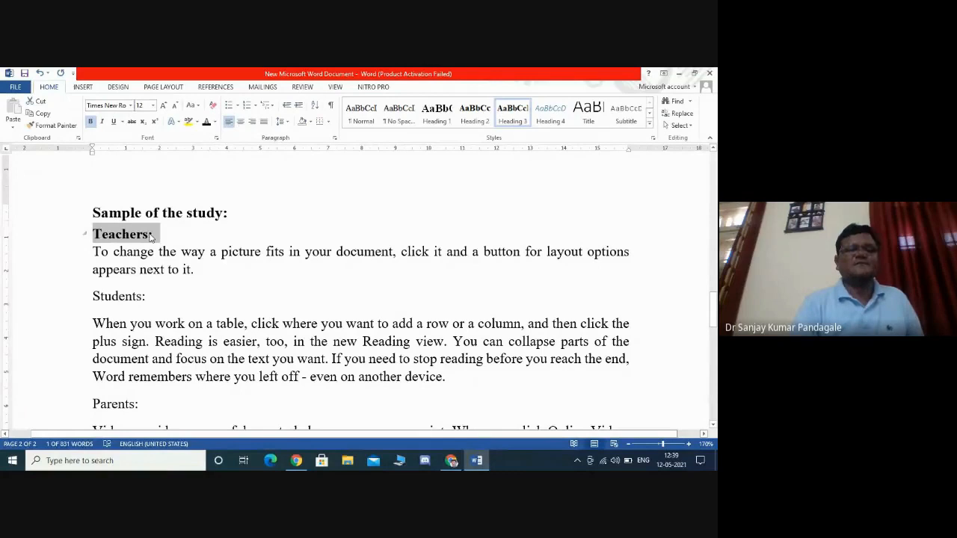
- Select the 'Students:' line
left_click(185, 296)
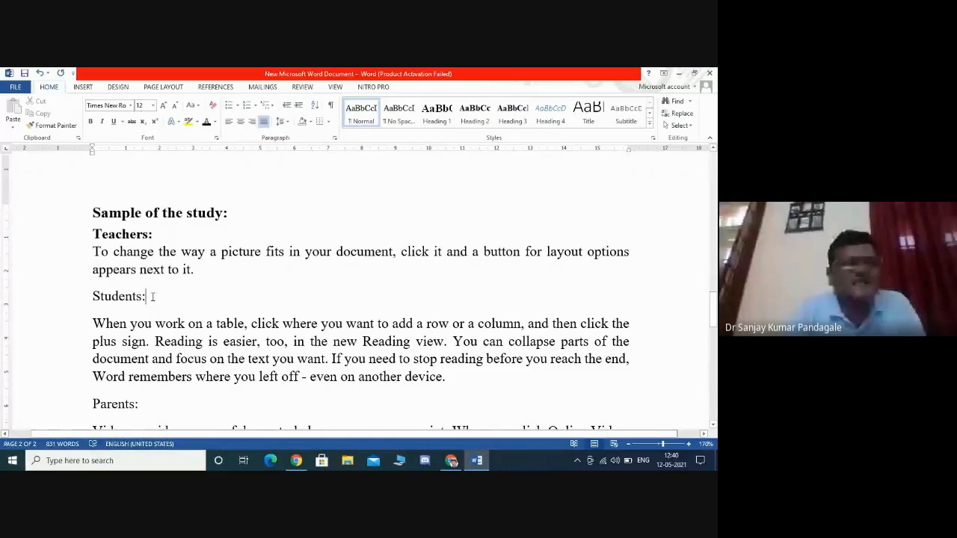
double_click(151, 296)
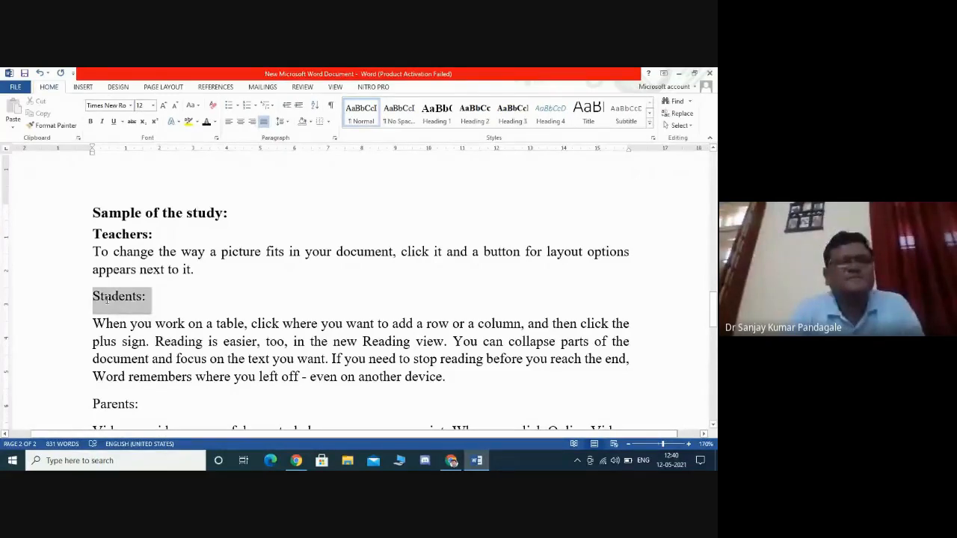
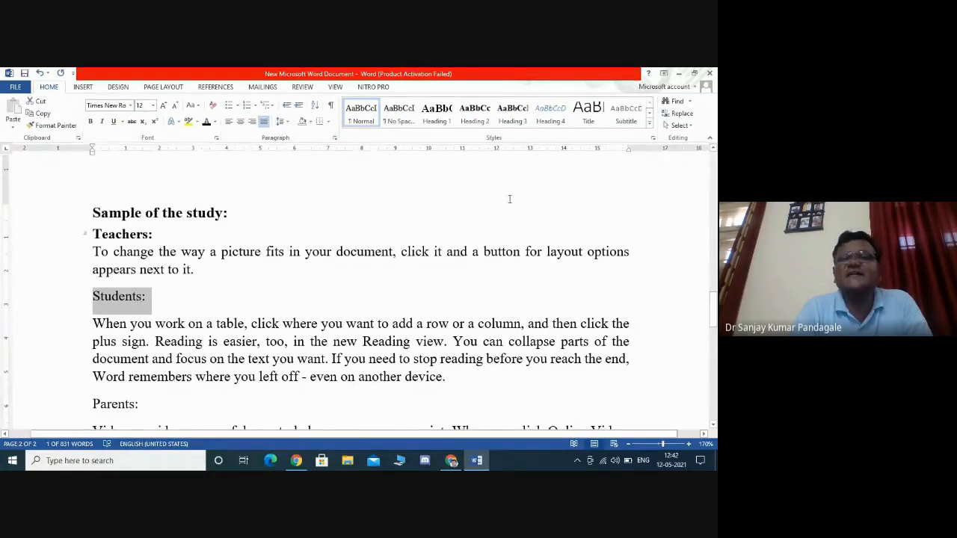
- Apply the Heading 3 style to the 'Students:' and 'Parents:' subheadings
left_click(514, 121)
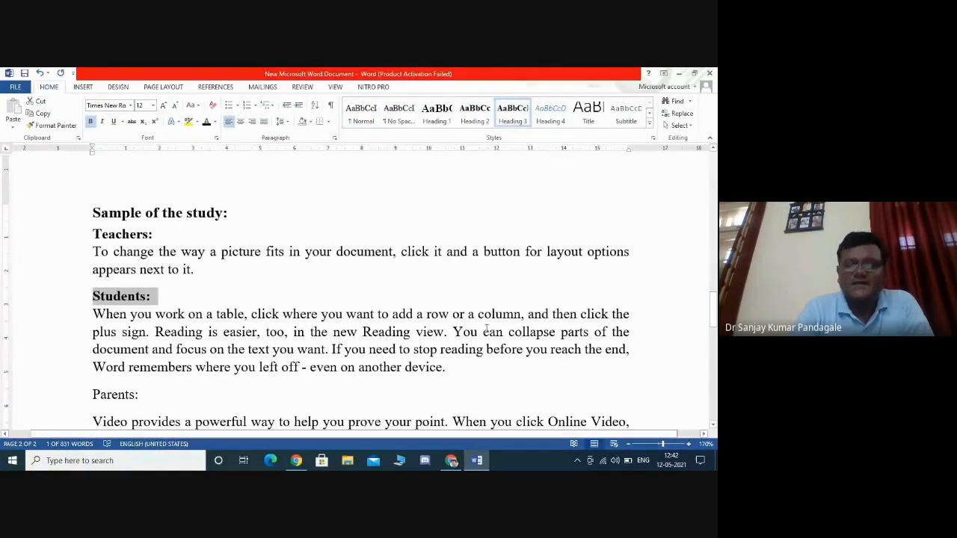
left_click(227, 361)
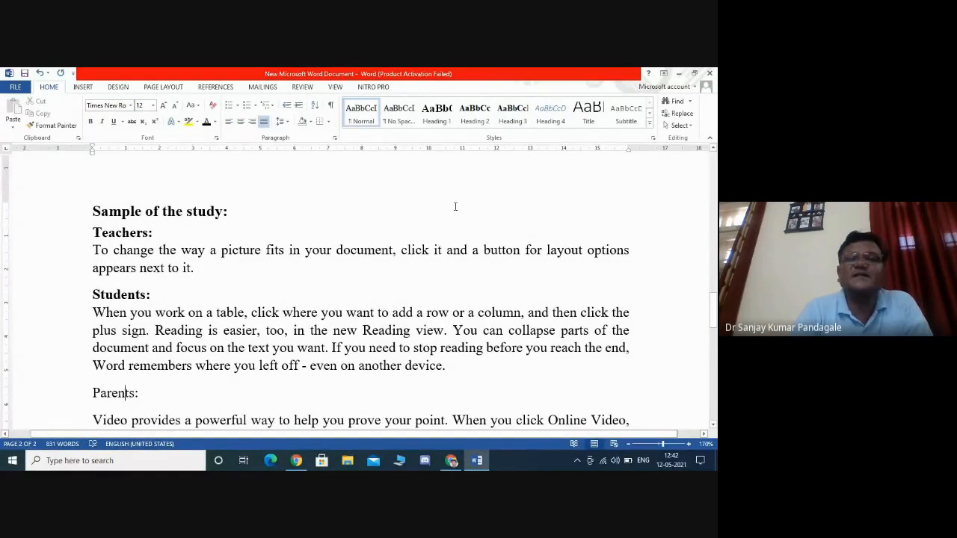
left_click(521, 118)
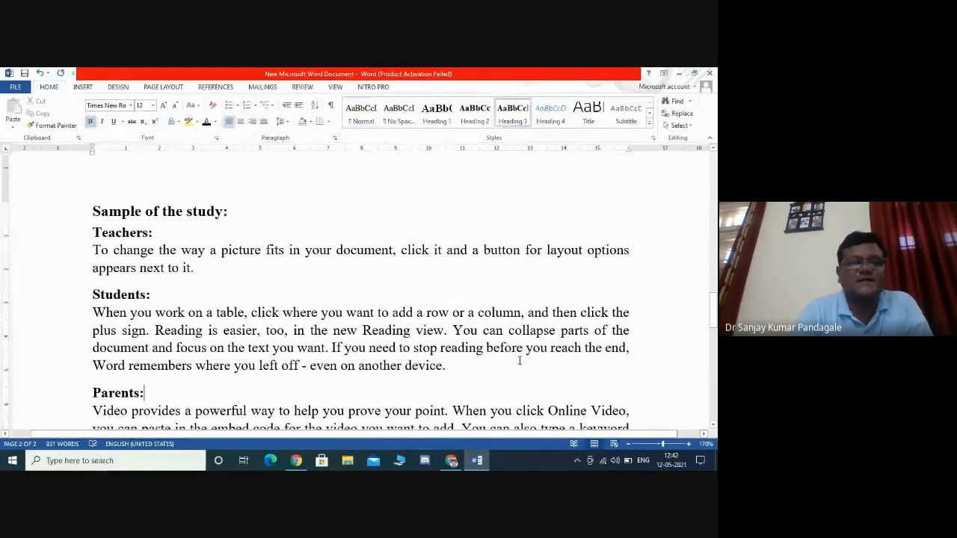
scroll(520, 360, "down", 2)
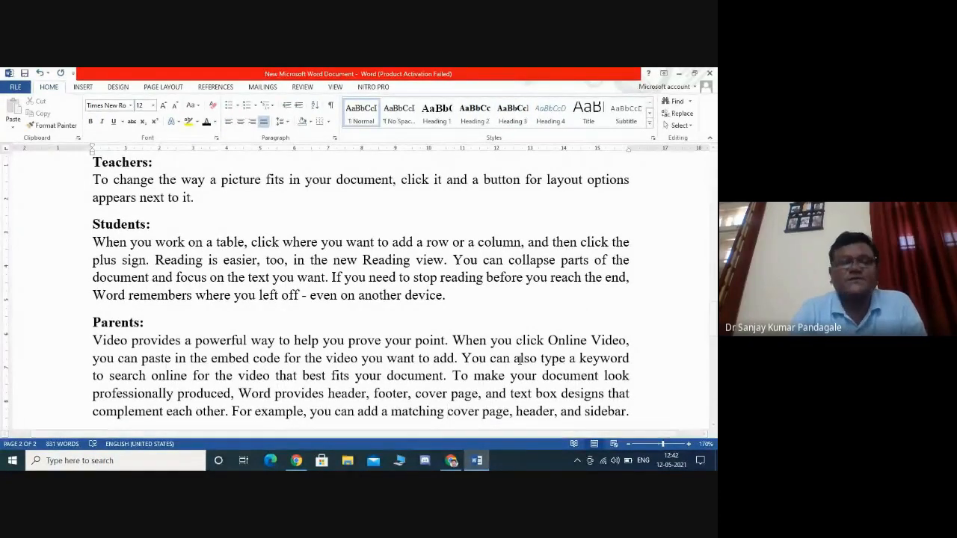
key("Up")
key("Up")
key("Up")
key("Up")
key("Up")
key("Up")
key("Up")
key("Up")
key("Up")
key("Up")
key("Up")
key("Up")
key("Up")
key("Up")
key("Up")
key("Up")
key("Up")
key("Up")
key("Up")
key("Up")
key("Up")
key("Up")
key("Up")
key("Up")
key("Up")
key("Up")
key("Up")
key("Up")
key("Up")
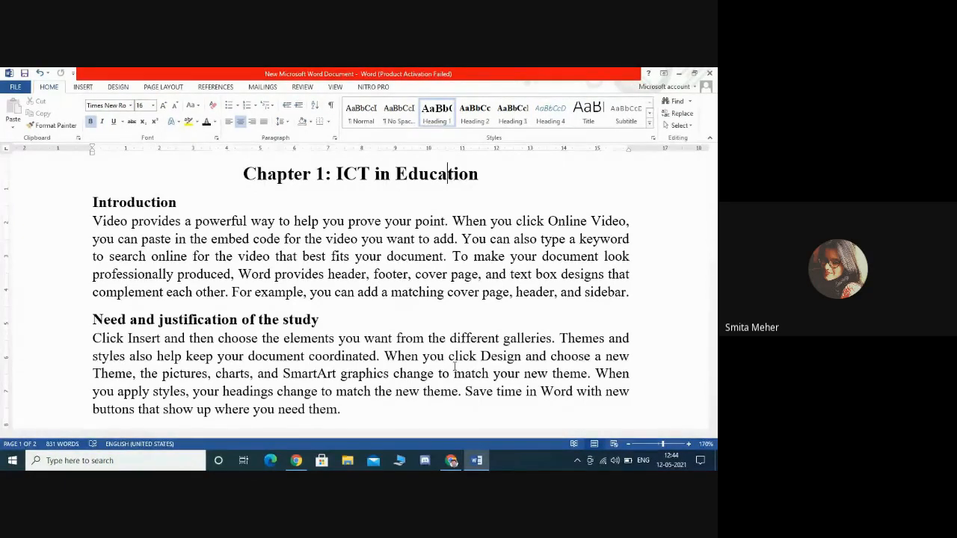
left_click(615, 461)
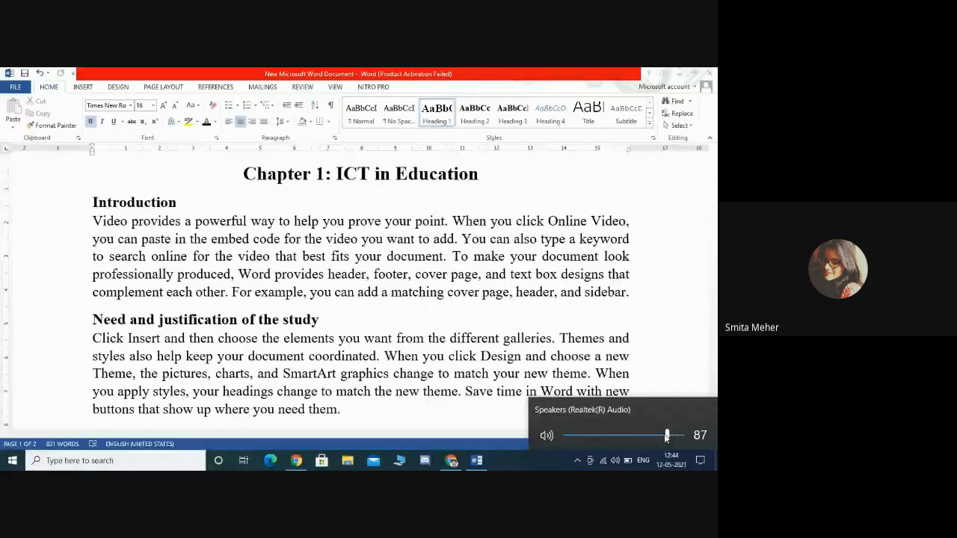
left_click_drag(670, 439, 687, 439)
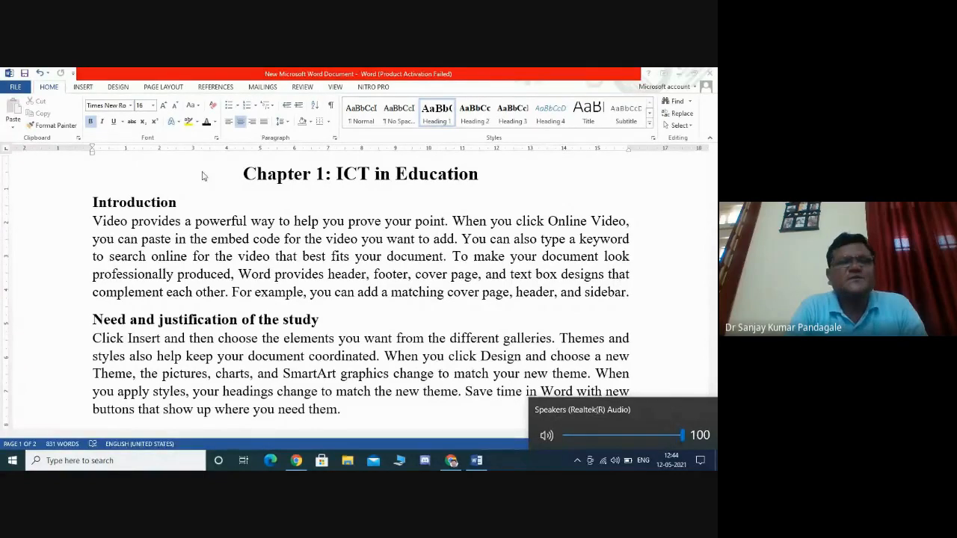
left_click(150, 140)
right_click(151, 141)
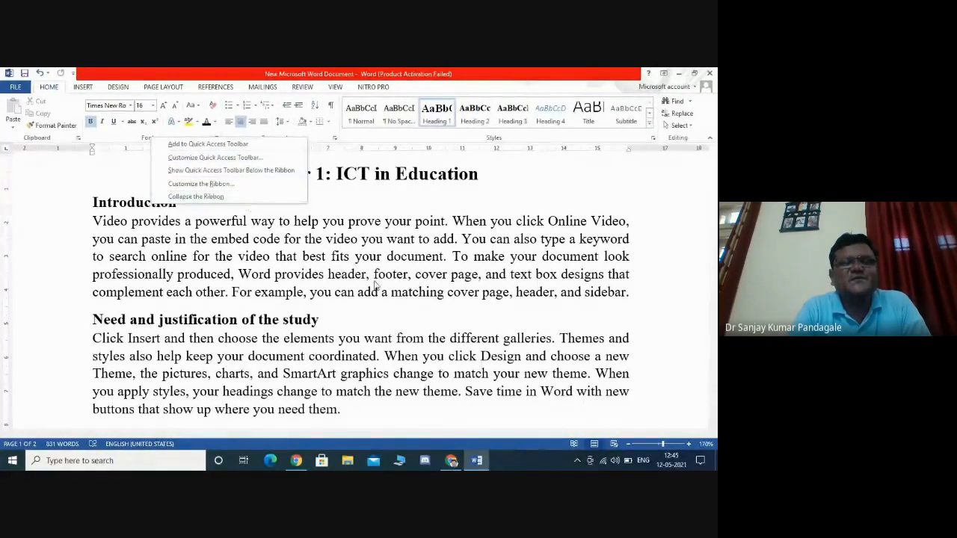
left_click(374, 284)
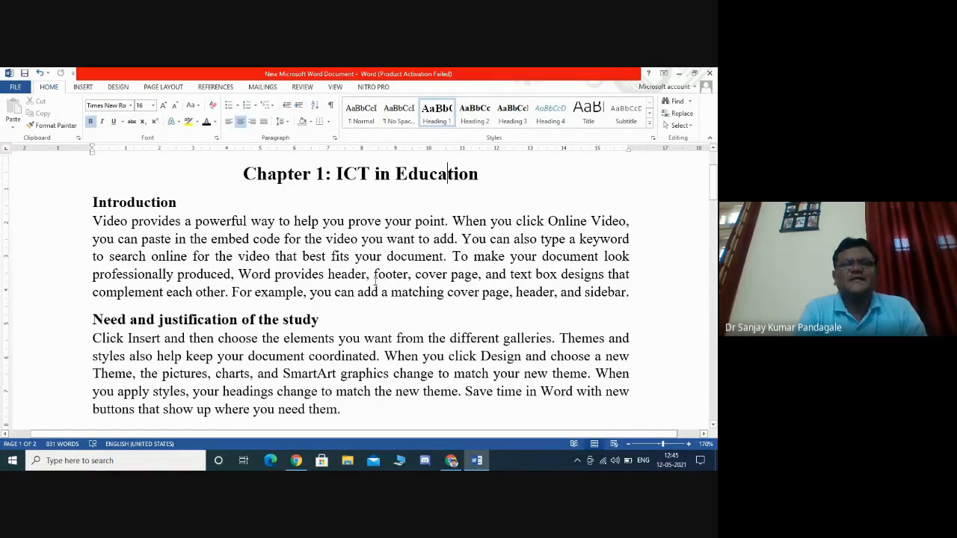
- Examine the heading styles applied to the headings throughout the document
double_click(375, 280)
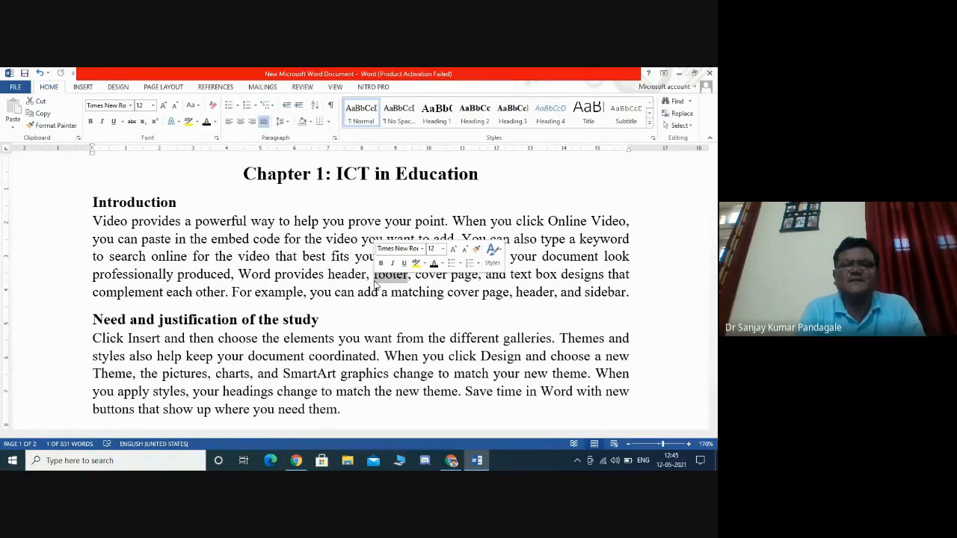
left_click(347, 319)
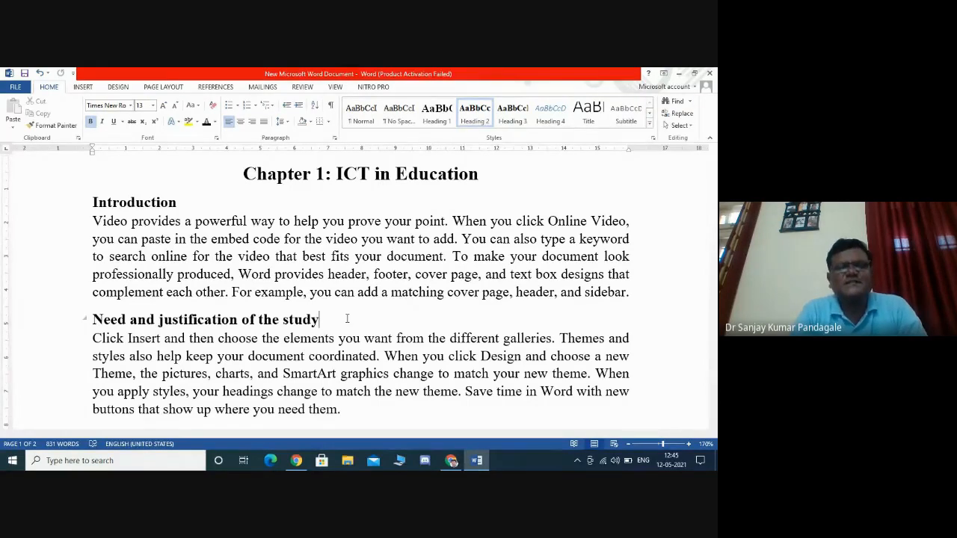
key("Down")
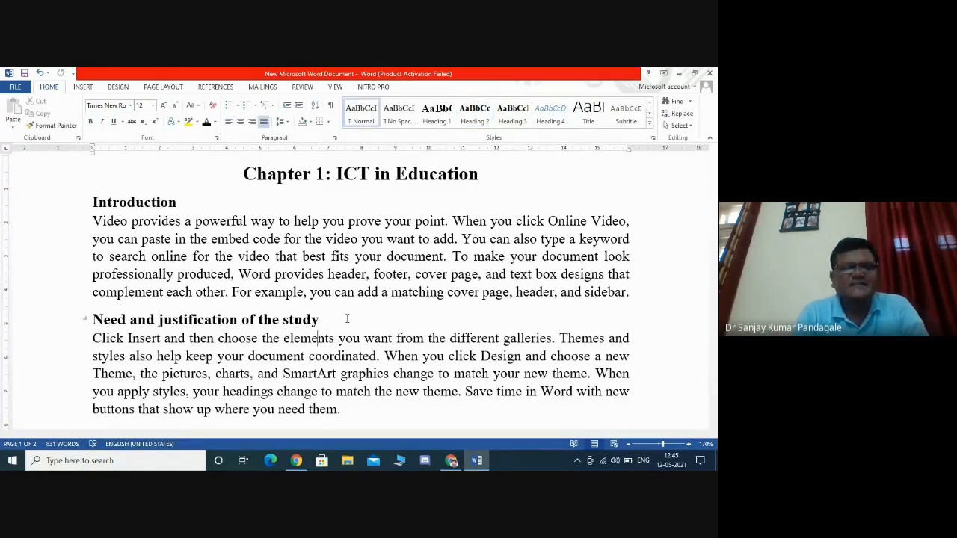
scroll(347, 318, "down", 10)
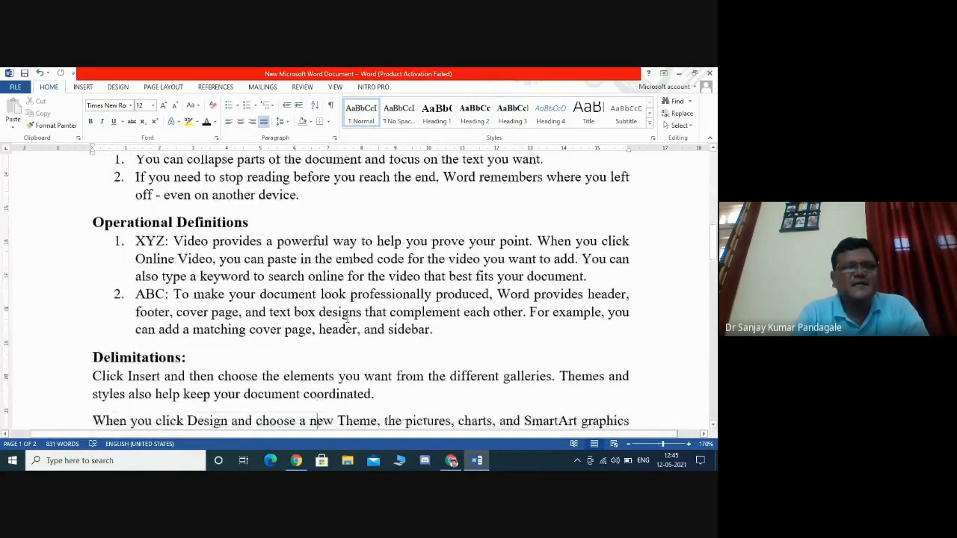
scroll(346, 318, "down", 5)
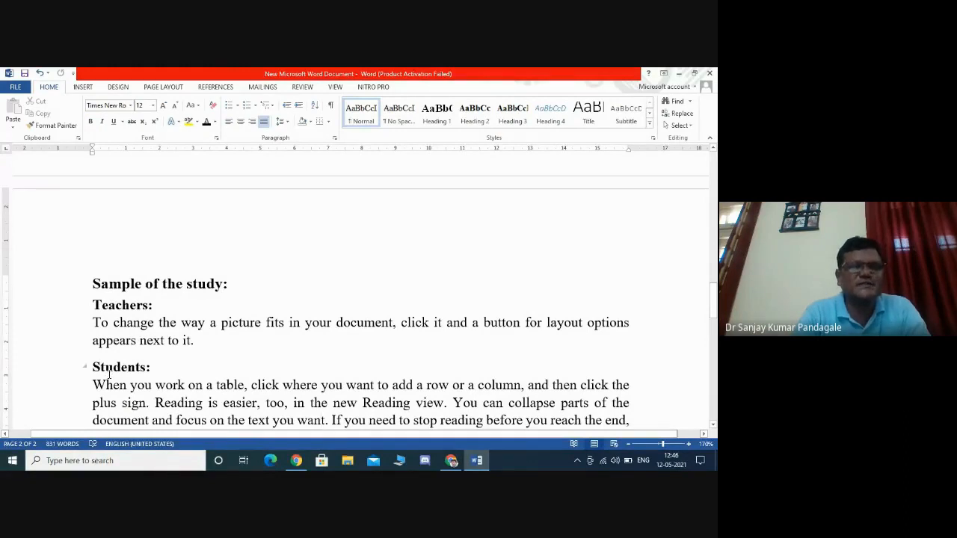
scroll(109, 373, "down", 3)
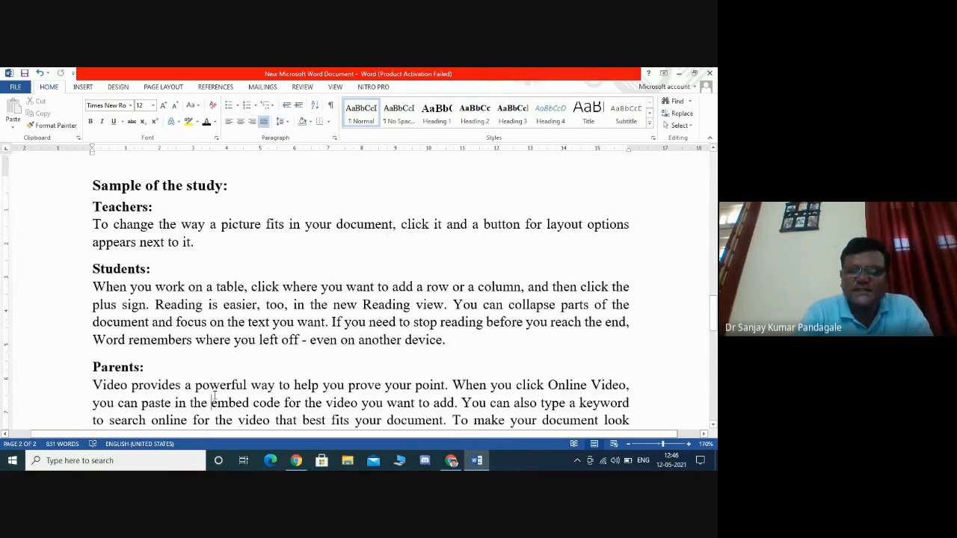
scroll(214, 397, "up", 10)
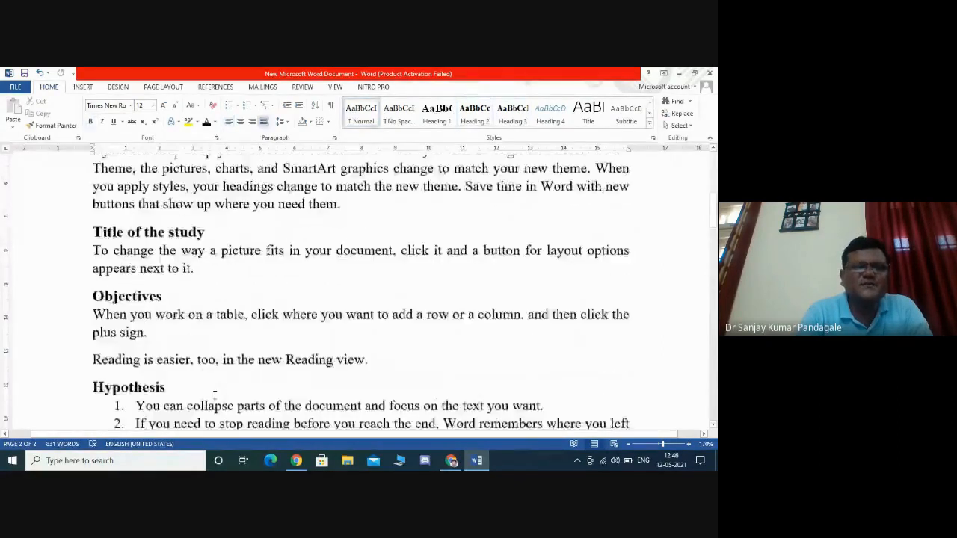
key("ctrl+Home")
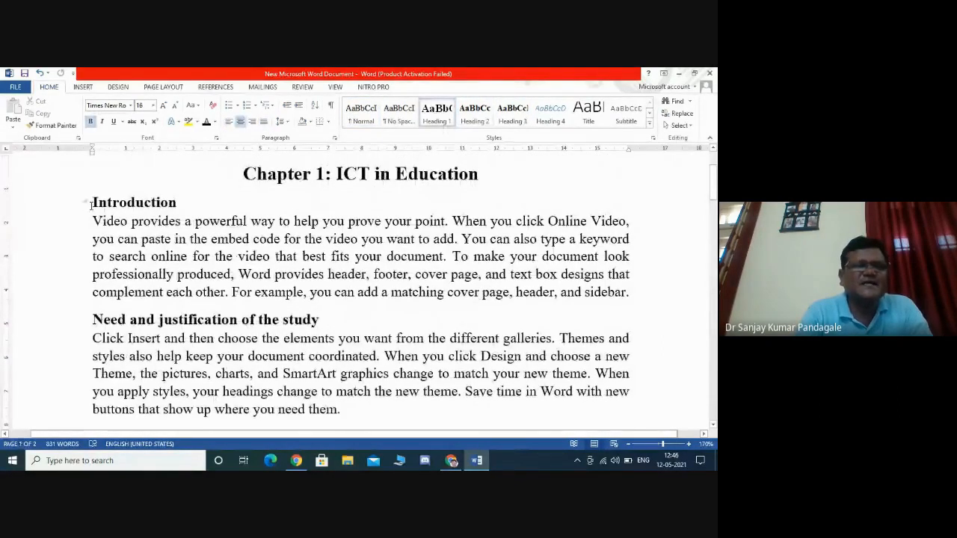
left_click(92, 203)
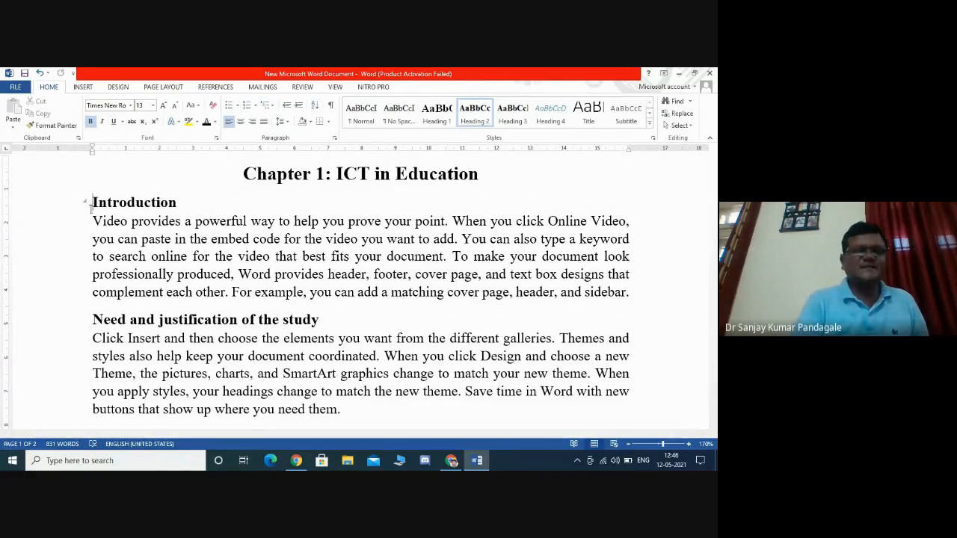
left_click(95, 319)
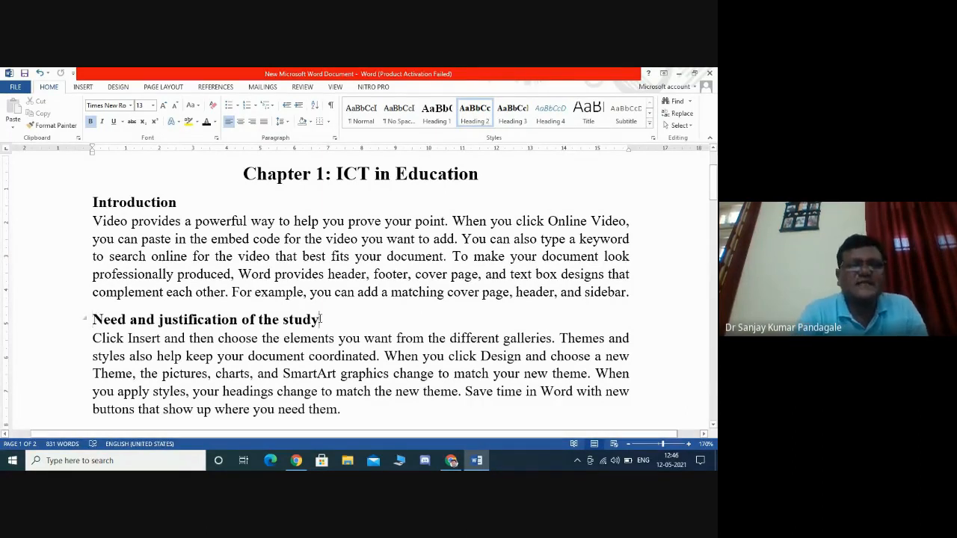
left_click_drag(319, 320, 112, 320)
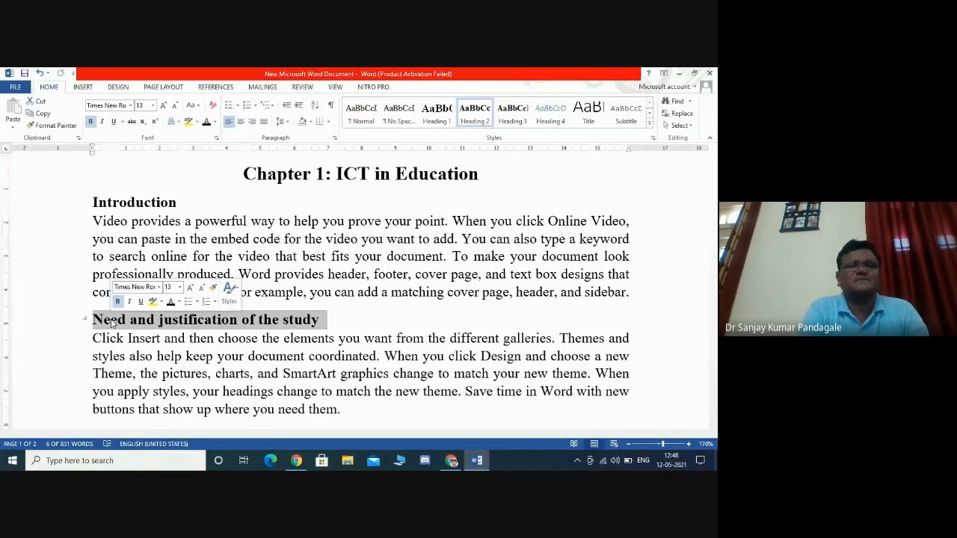
- Number the Introduction heading manually as 1.1 and undo that change
left_click(93, 200)
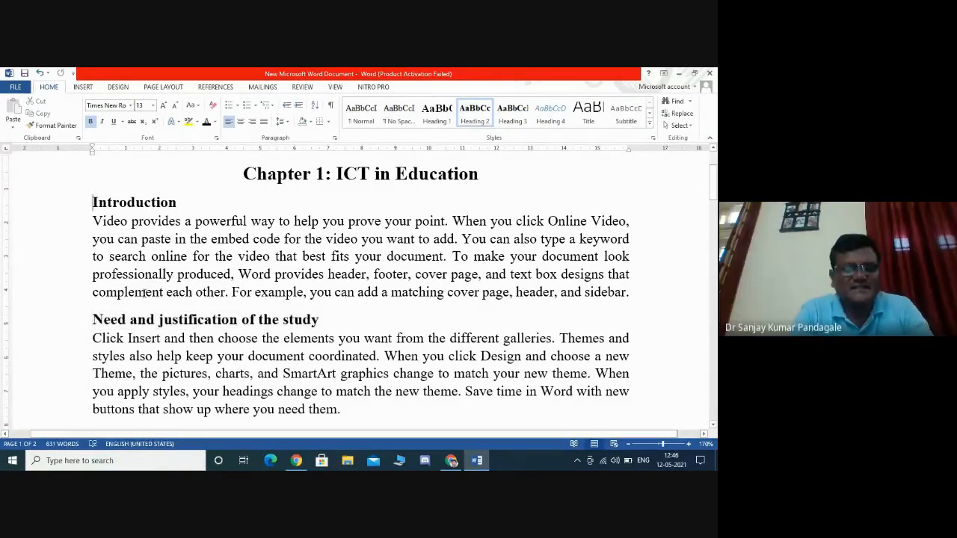
type("1.1")
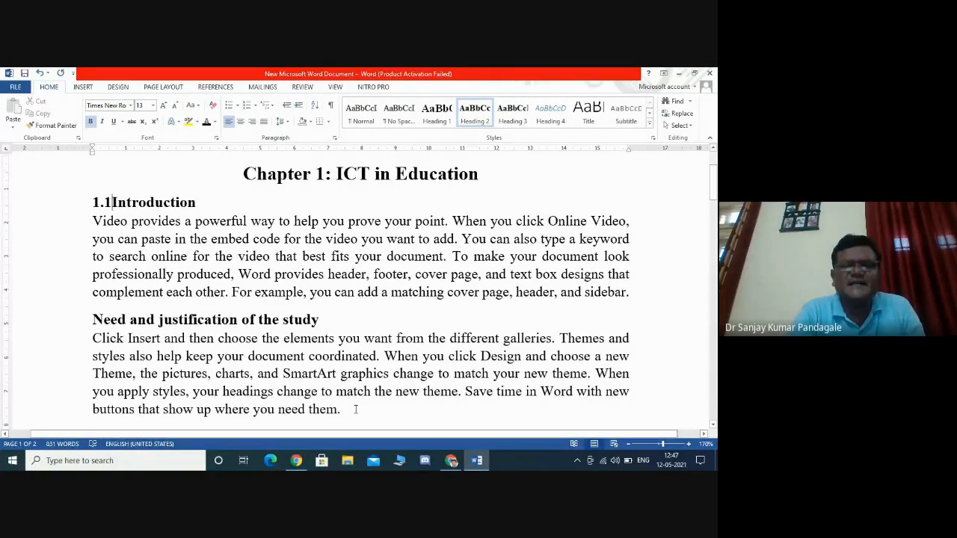
left_click_drag(355, 409, 73, 323)
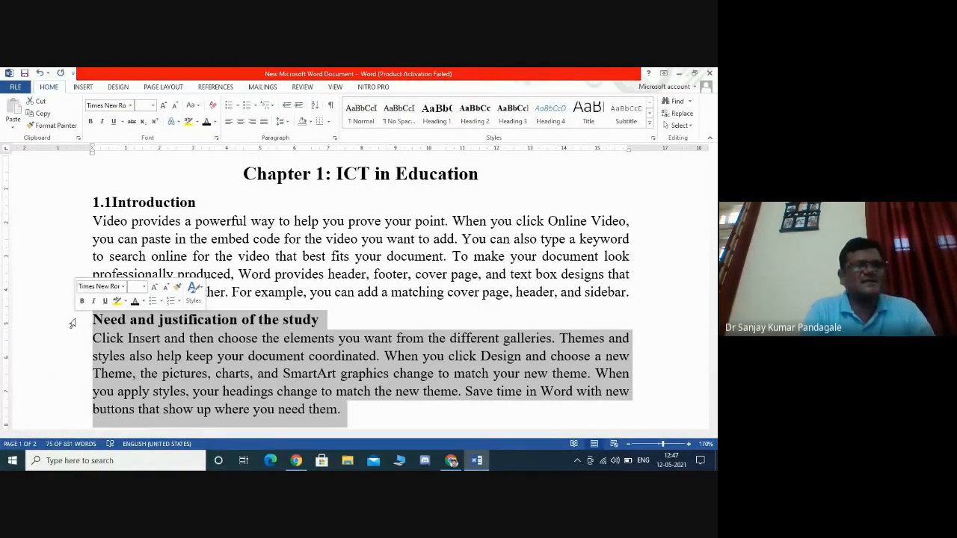
left_click(120, 356)
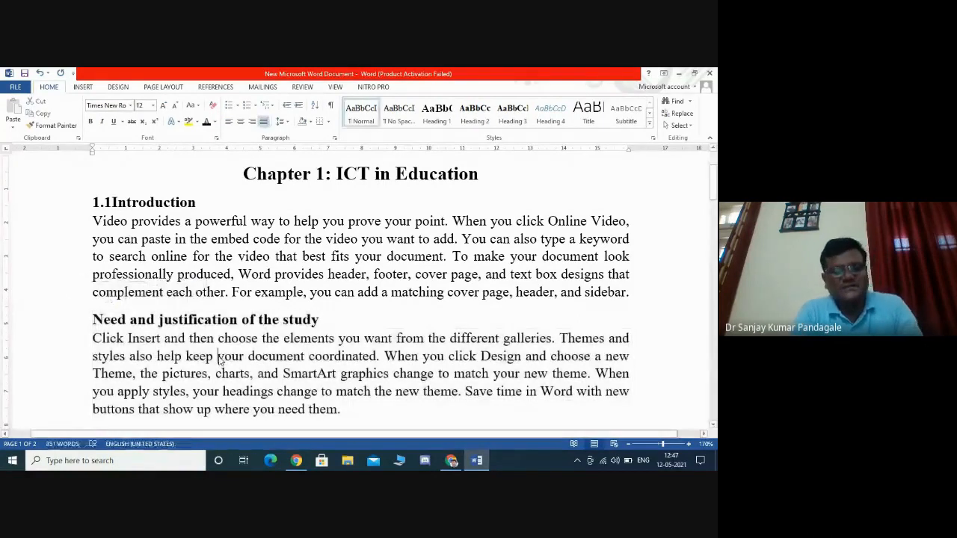
key("ctrl+z")
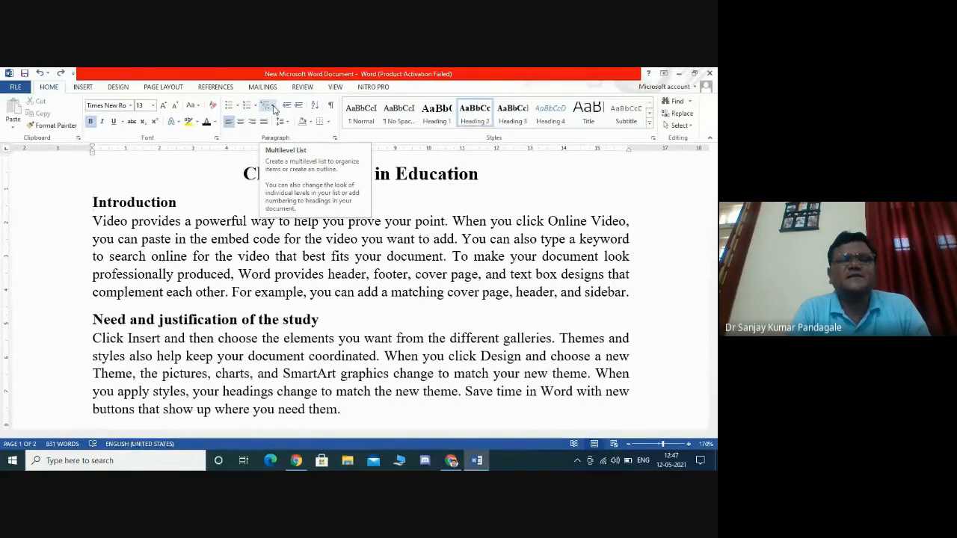
- Apply the heading-linked multilevel list numbering (1 Heading 1, 1.1 Heading 2, 1.1.1 Heading 3) to the document headings
left_click(270, 106)
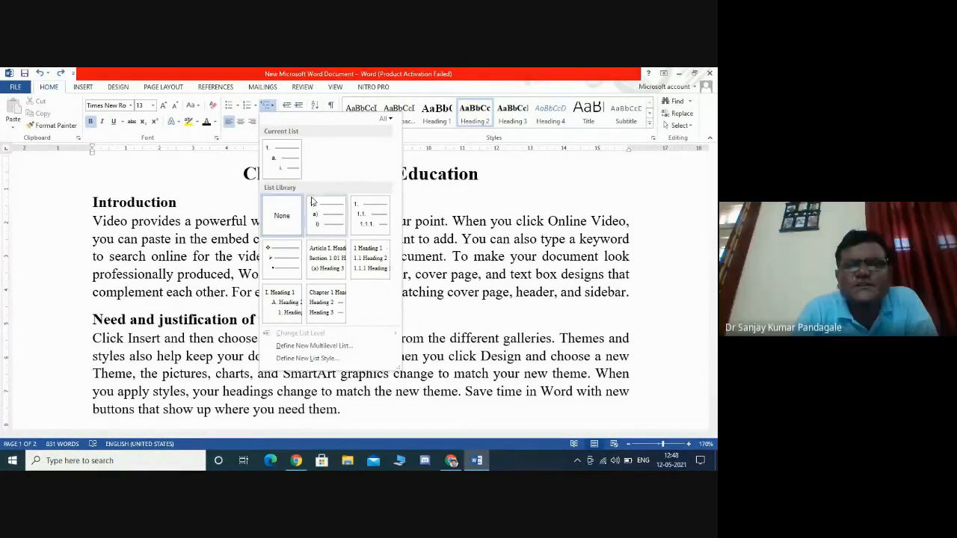
mouse_move(371, 272)
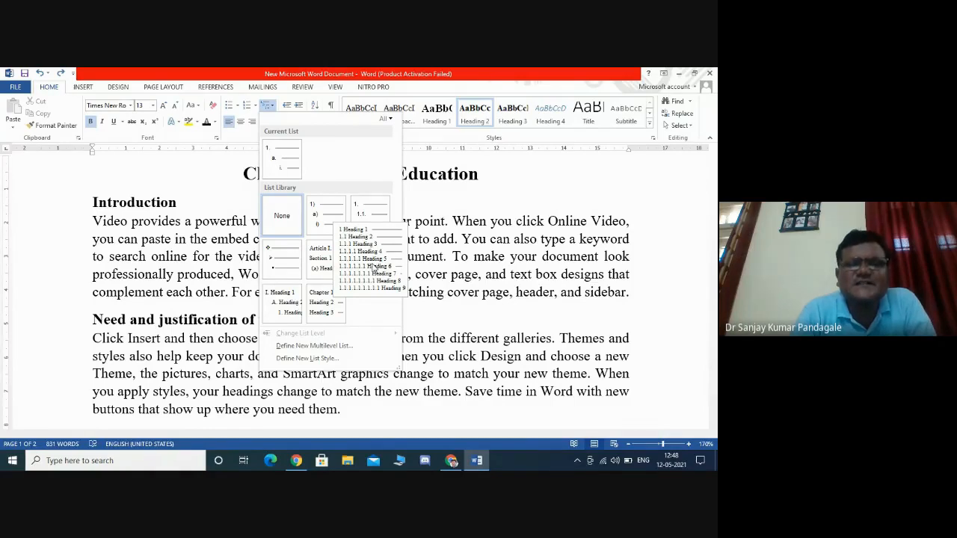
mouse_move(282, 303)
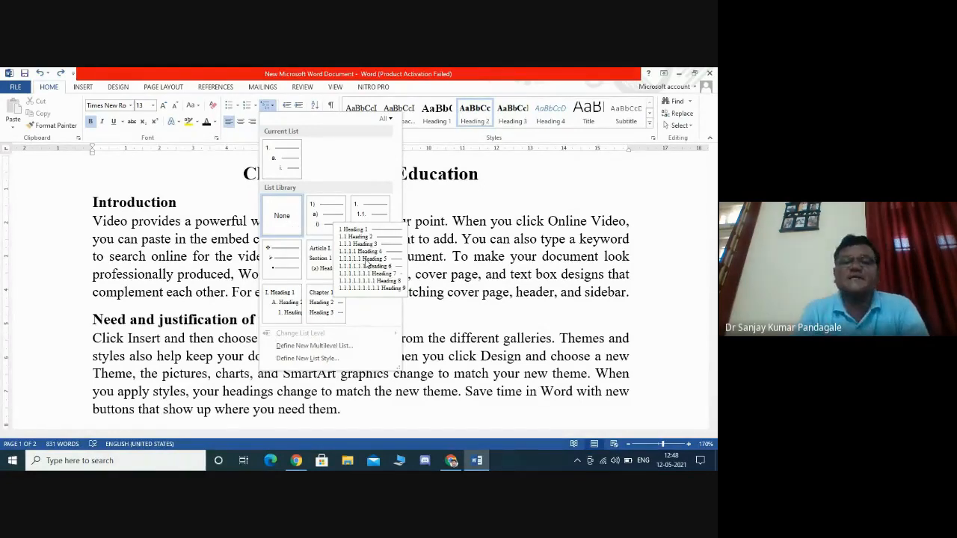
left_click(545, 192)
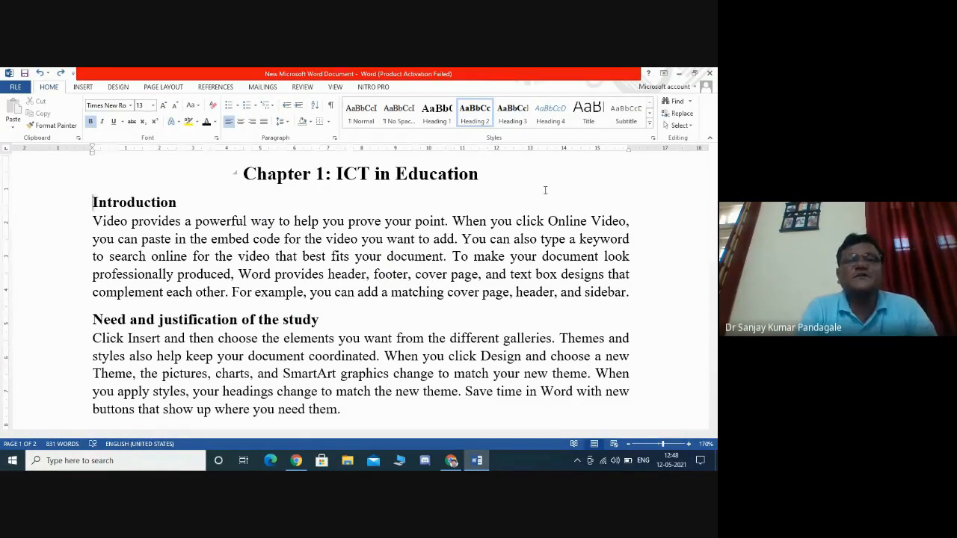
left_click(269, 107)
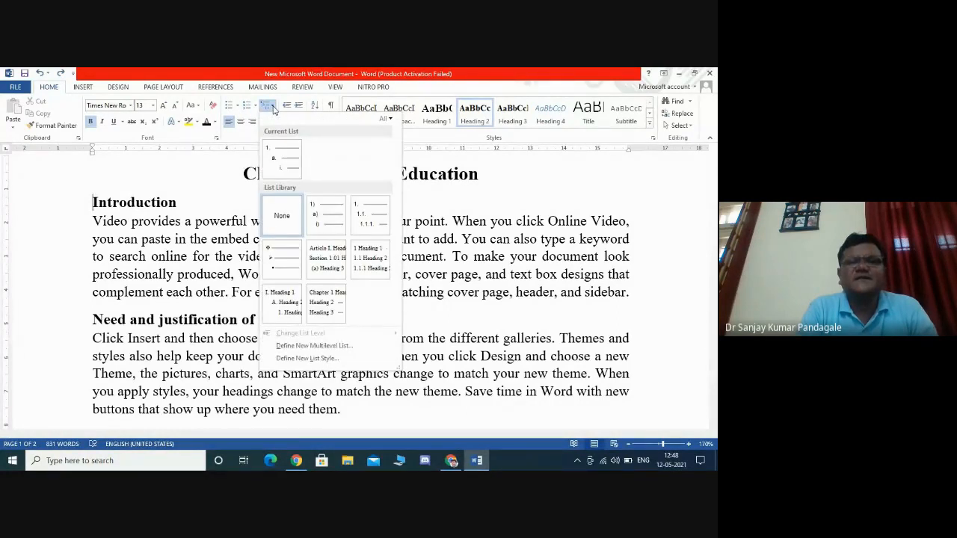
left_click(373, 260)
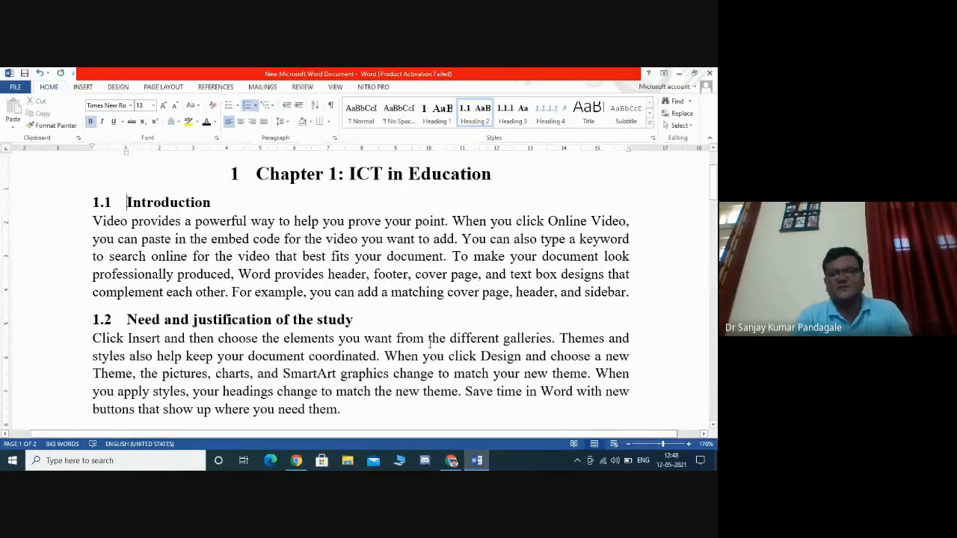
- Scroll through the document to review the numbered chapter, section and subsection headings
key("Down")
scroll(430, 344, "down", 2)
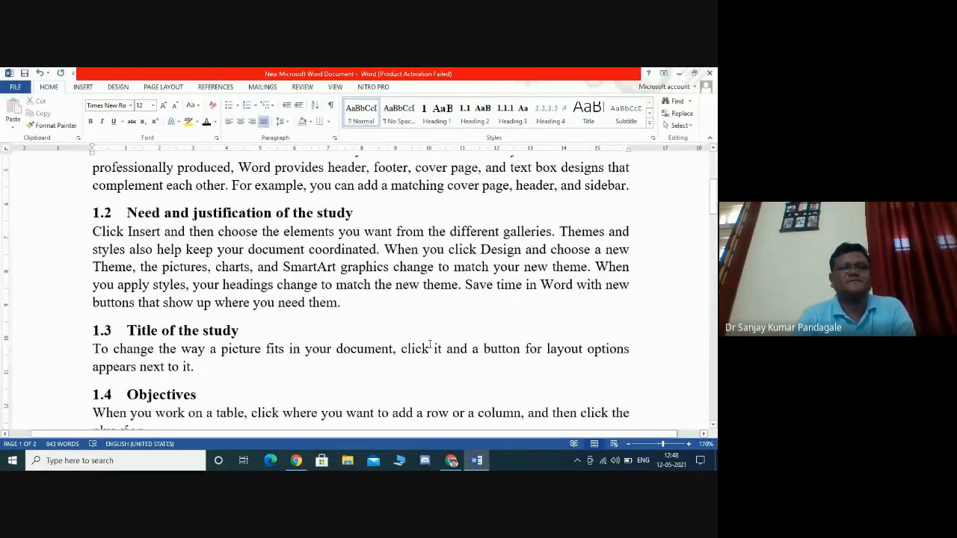
key("Down")
key("Down")
key("Down")
key("Down")
key("Down")
key("Down")
key("Down")
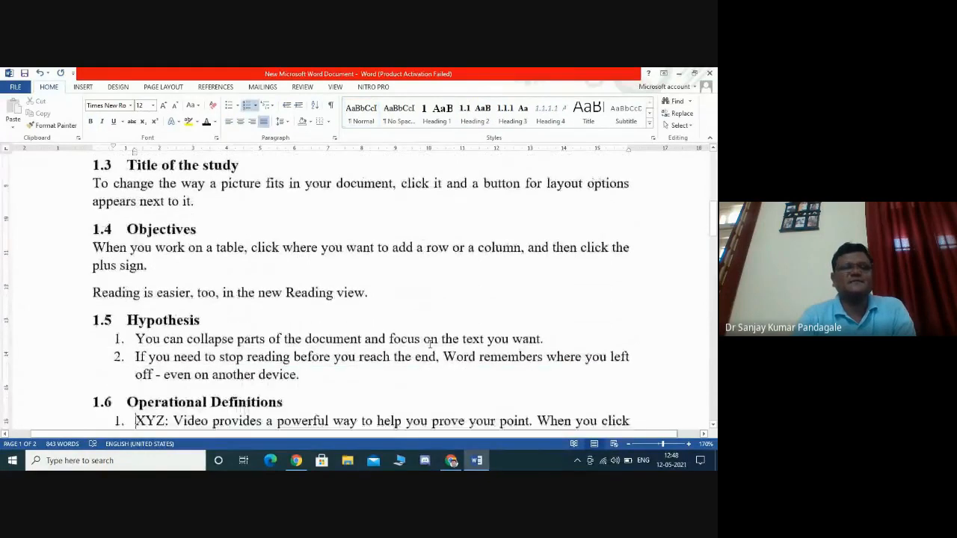
key("Down")
key("Down")
key("Down")
key("Down")
key("Down")
key("Down")
key("Down")
key("Down")
key("Down")
key("Down")
key("Down")
key("Down")
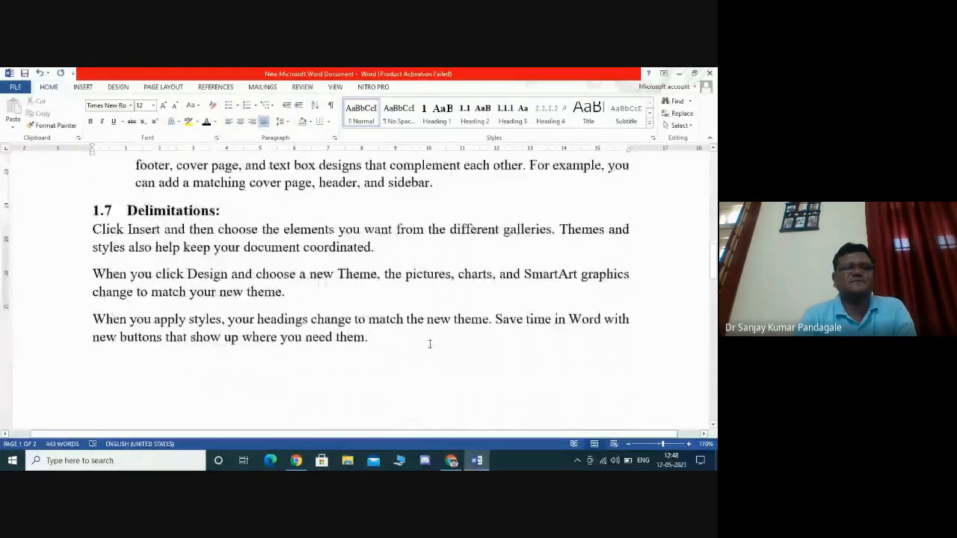
key("Down")
key("Down")
key("Down")
key("Down")
key("Down")
key("Down")
key("Down")
key("Down")
key("Down")
key("Down")
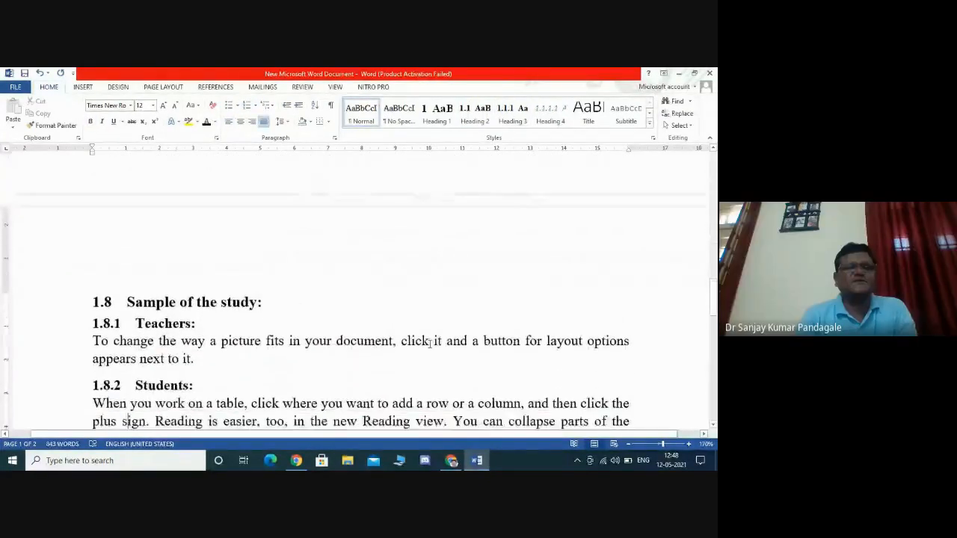
- Move through the Sample of the study subsections and back up to review the numbered headings
key("Down")
key("Down")
key("Down")
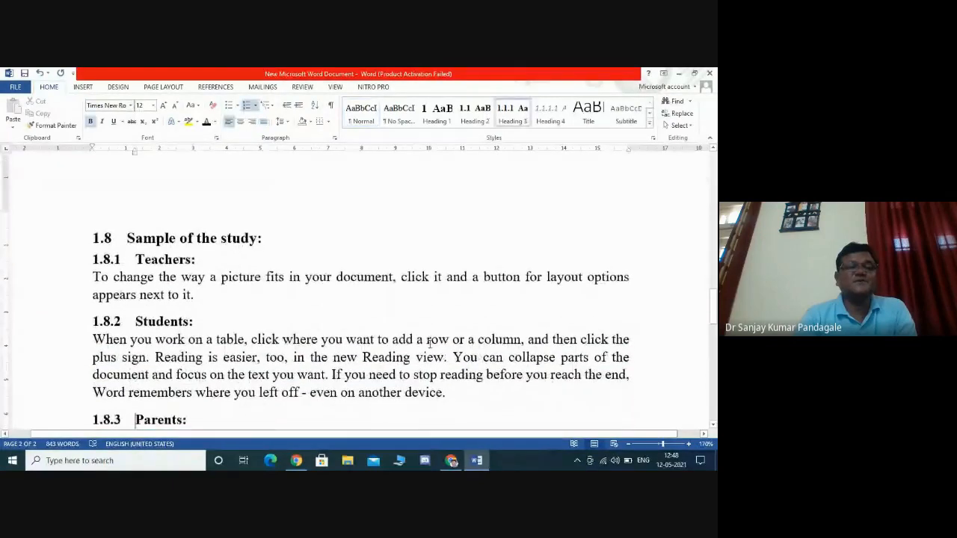
key("Down")
key("Down")
key("Down")
key("Down")
key("Down")
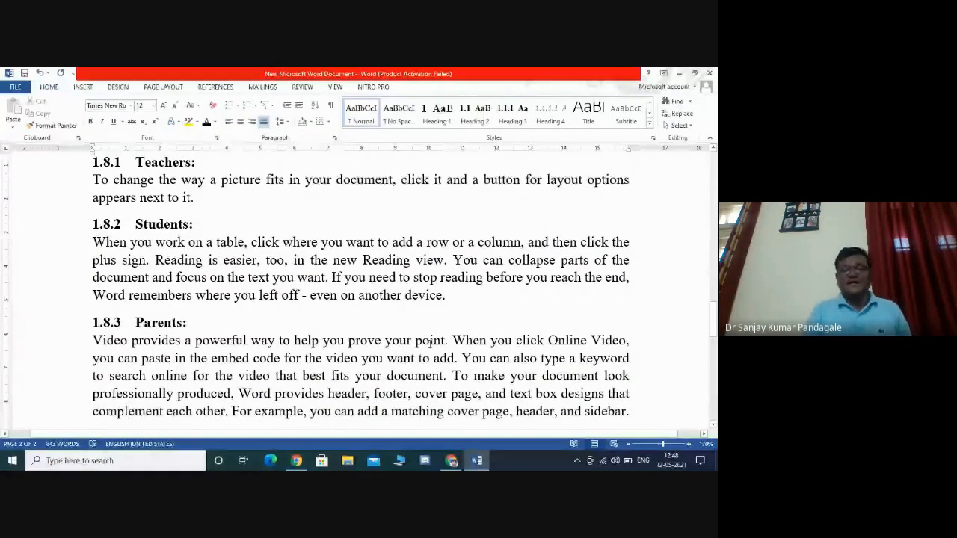
key("Up")
key("Up")
key("Up")
key("Up")
key("Up")
key("Up")
key("Up")
key("Up")
key("Up")
key("Up")
key("Up")
key("Up")
key("Up")
key("Up")
key("Up")
key("Up")
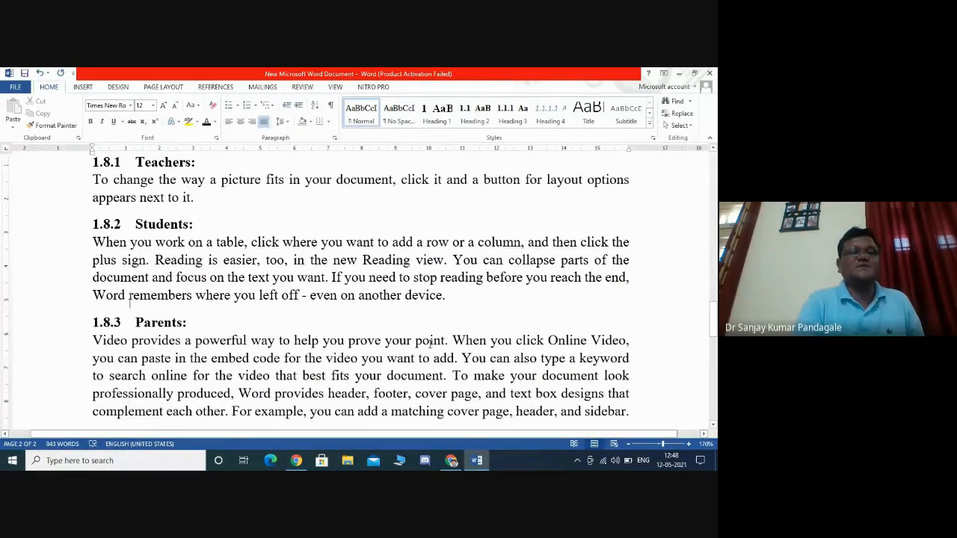
key("Up")
key("Up")
key("Up")
key("Up")
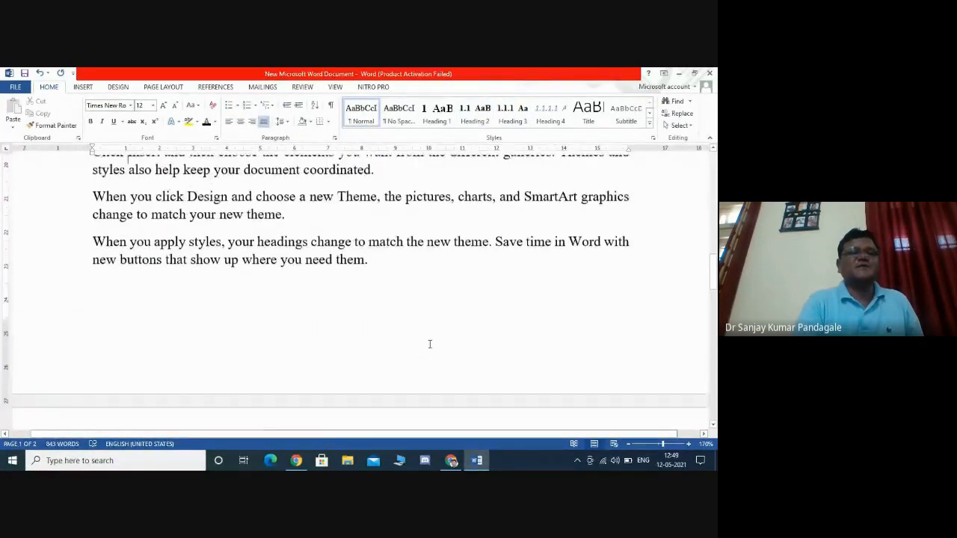
key("Up")
key("Up")
key("Up")
key("Up")
key("Up")
key("Up")
key("Up")
key("Up")
key("Up")
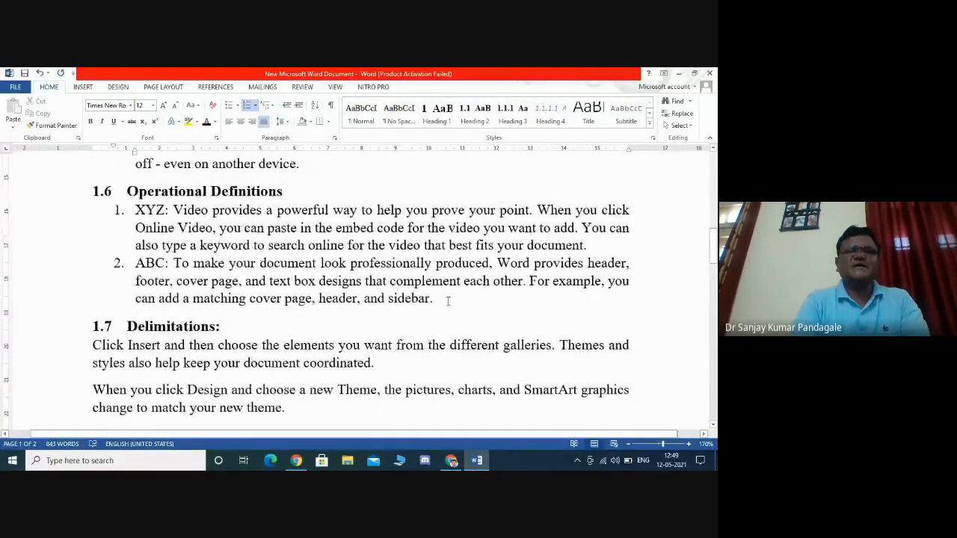
- Delete the Operational Definitions section with its numbered list, then undo the deletion
left_click_drag(446, 299, 94, 192)
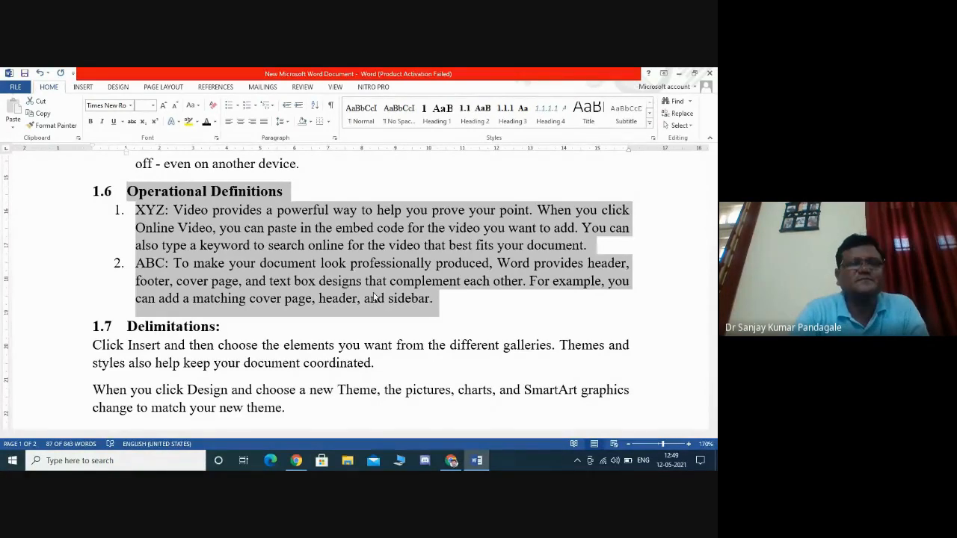
key("Delete")
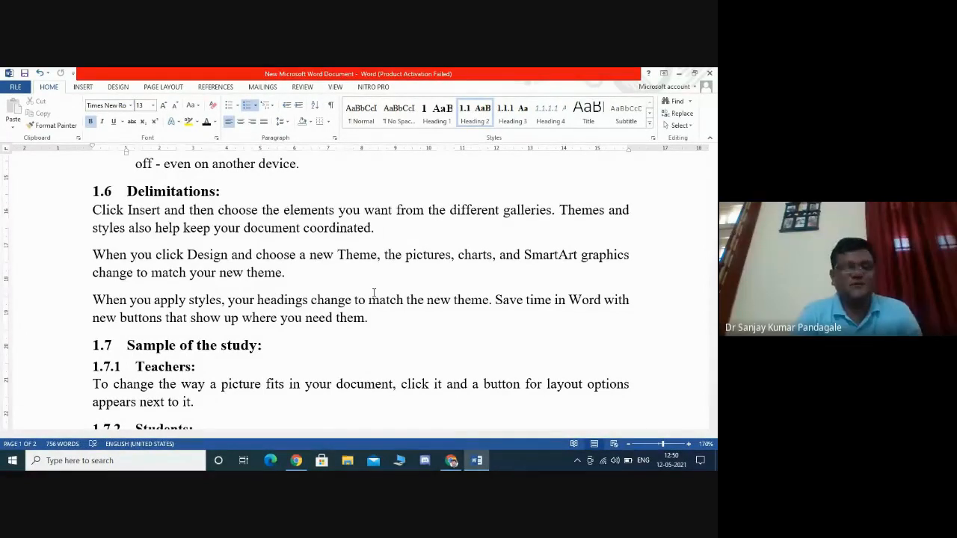
key("ctrl+z")
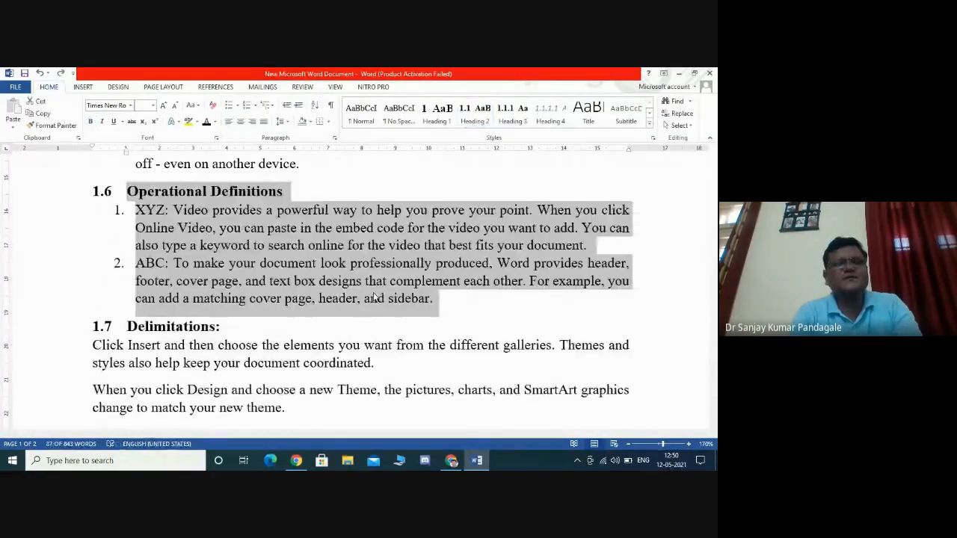
left_click(374, 297)
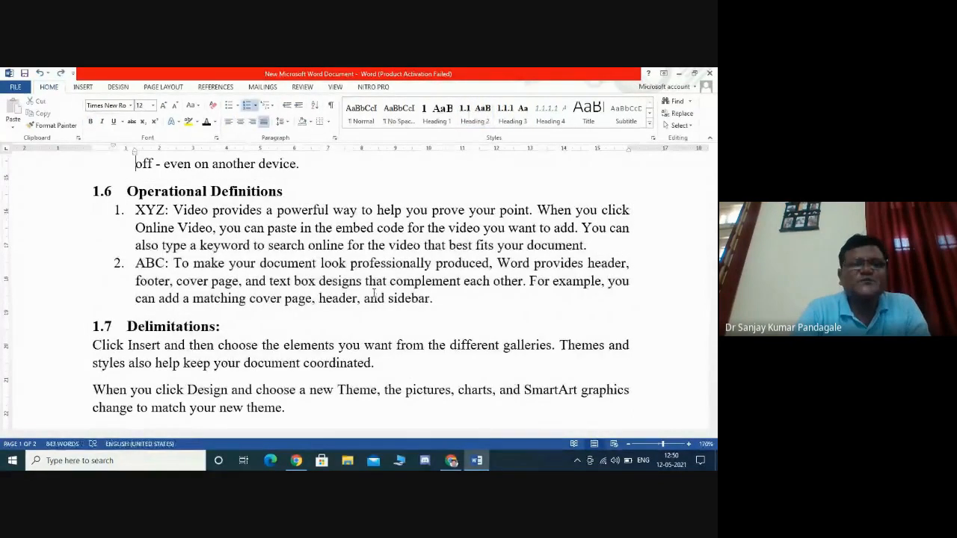
- Undo the heading numbering and reapply the heading-linked multilevel list (1 Heading 1, 1.1 Heading 2, 1.1.1 Heading 3)
scroll(374, 293, "up", 6)
scroll(374, 293, "up", 3)
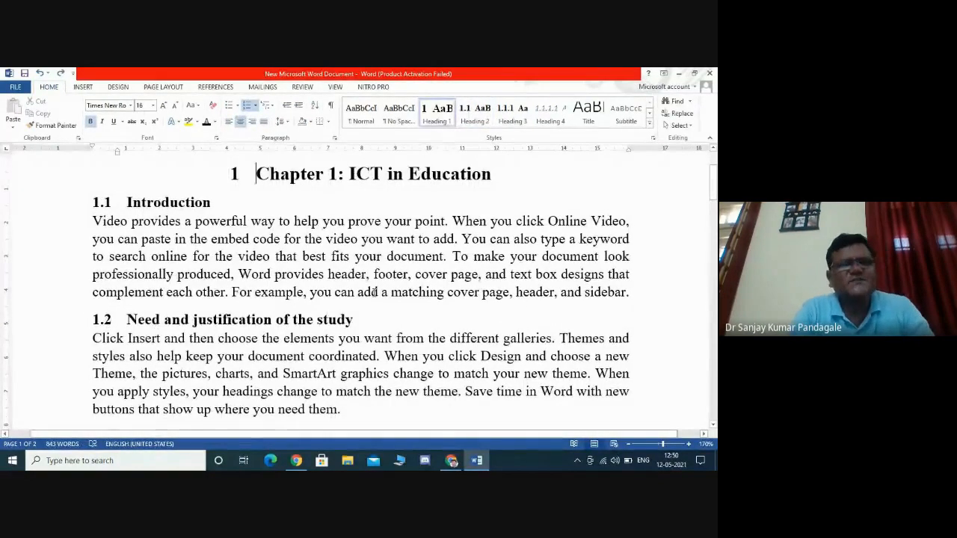
key("ctrl+z")
key("ctrl+z")
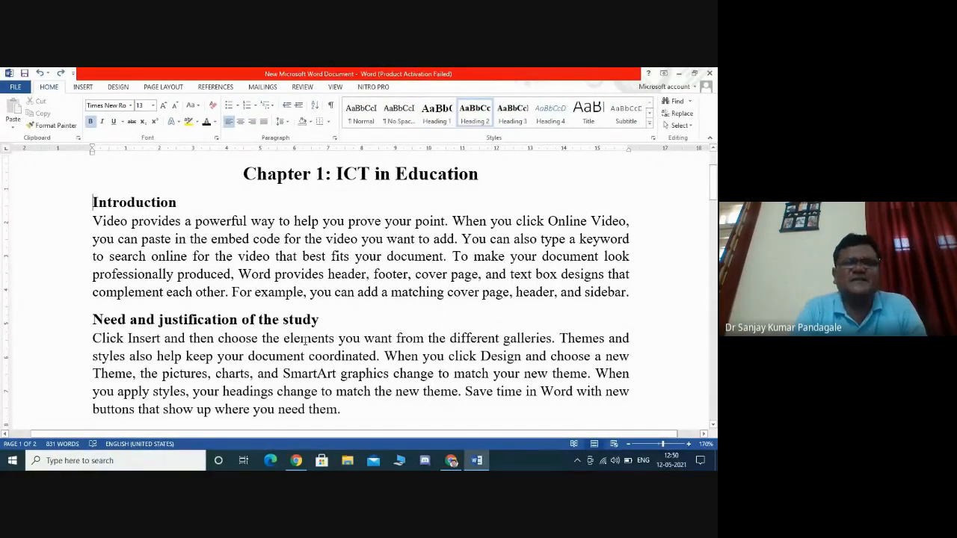
left_click(311, 268)
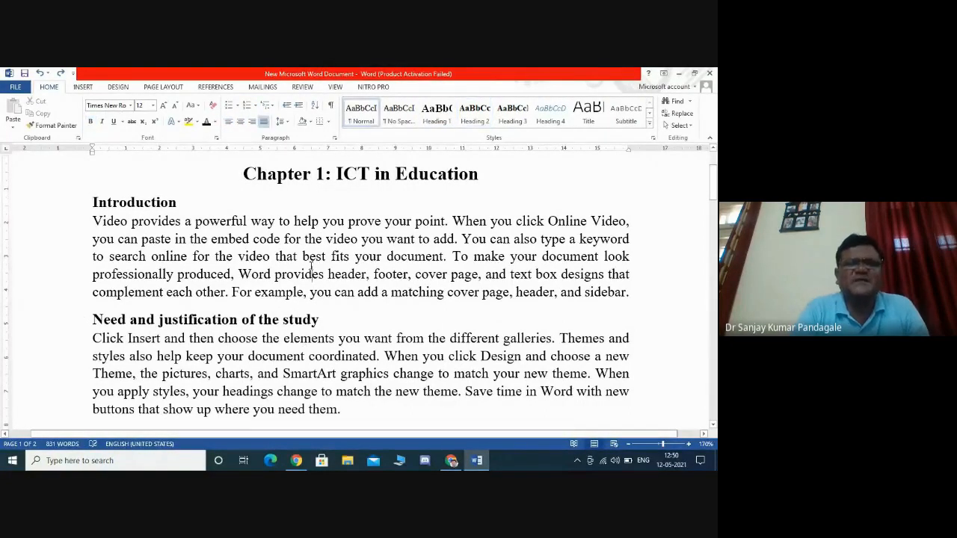
left_click(358, 172)
left_click(159, 204)
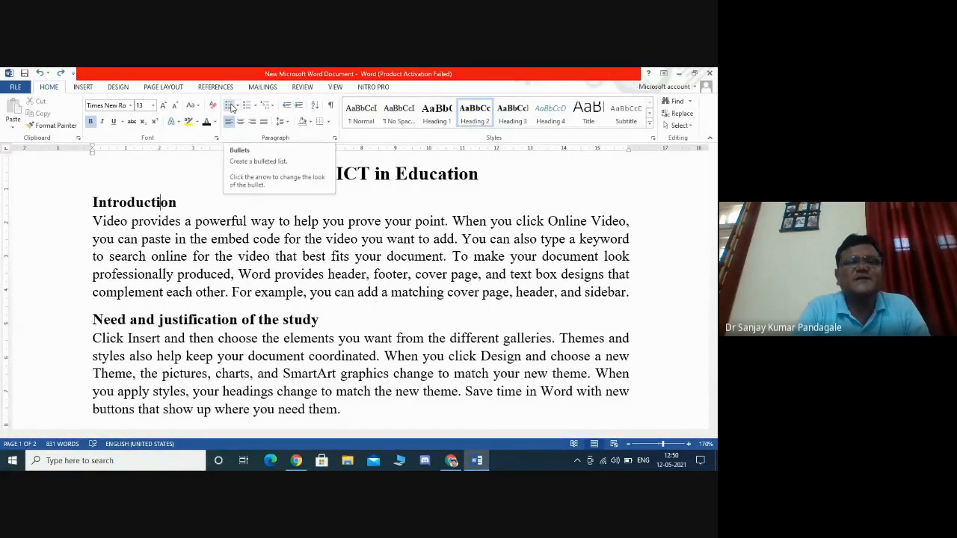
left_click(272, 109)
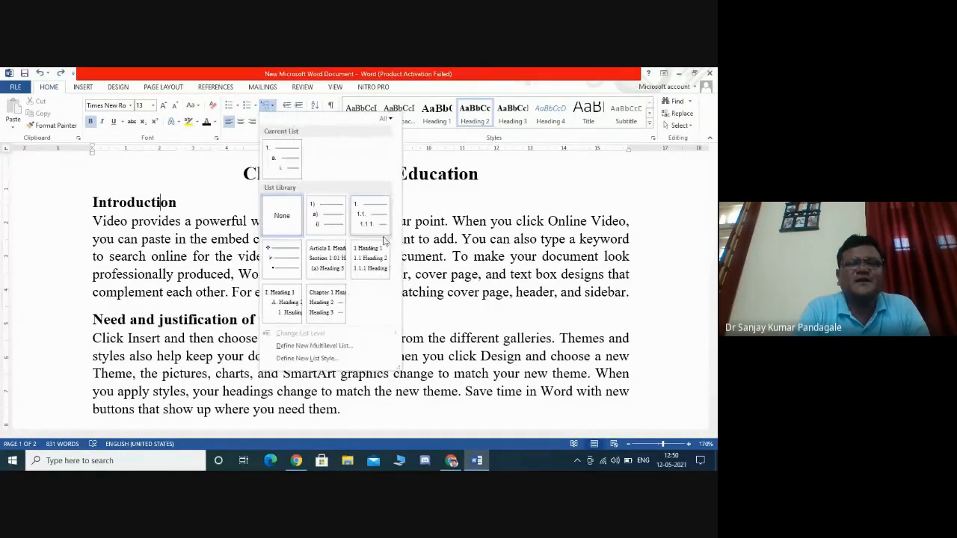
left_click(382, 258)
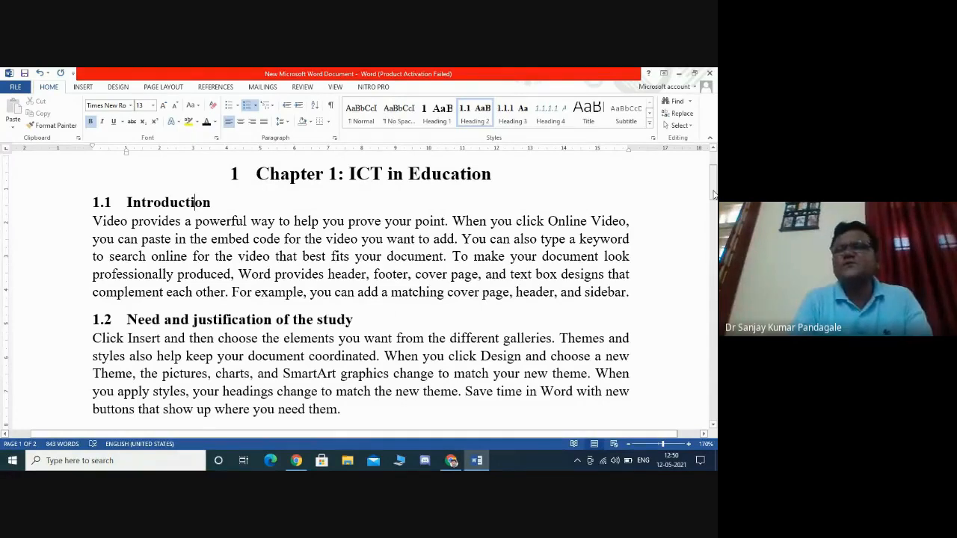
- Remove the automatic number from the Chapter 1 title and centre the title
left_click_drag(714, 195, 714, 169)
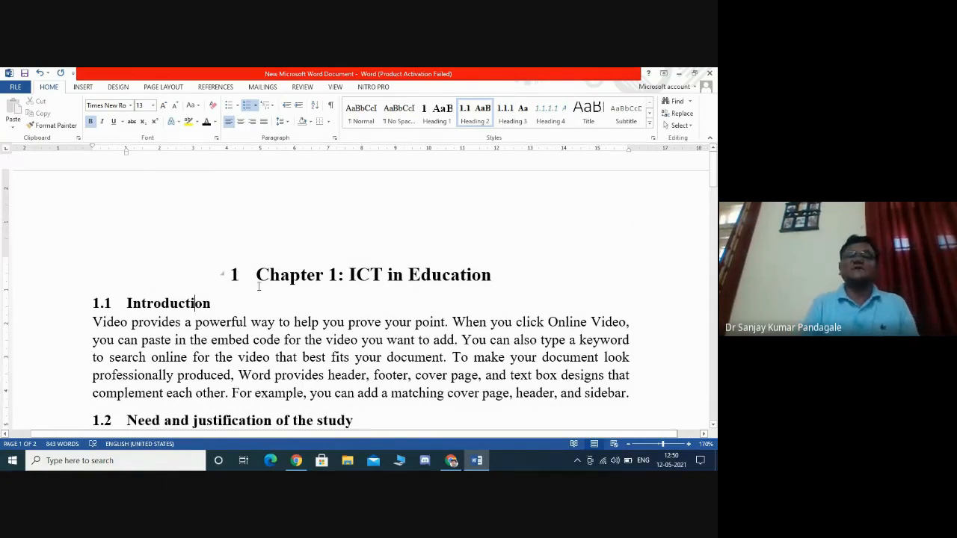
left_click(258, 279)
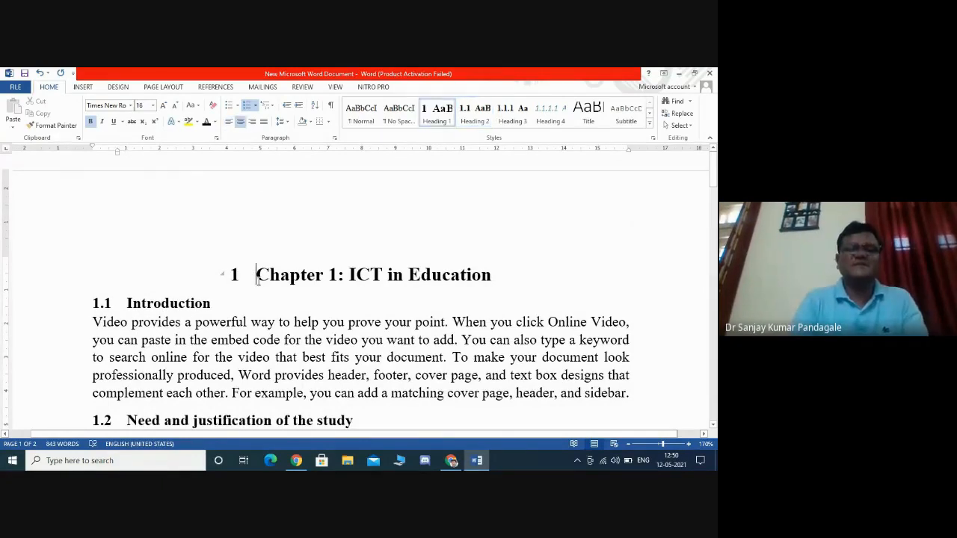
key("BackSpace")
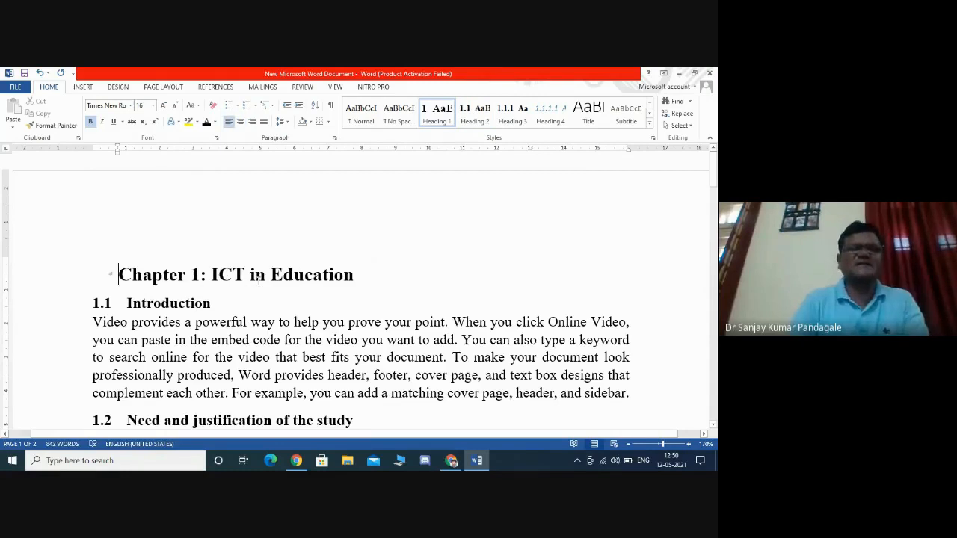
left_click(240, 121)
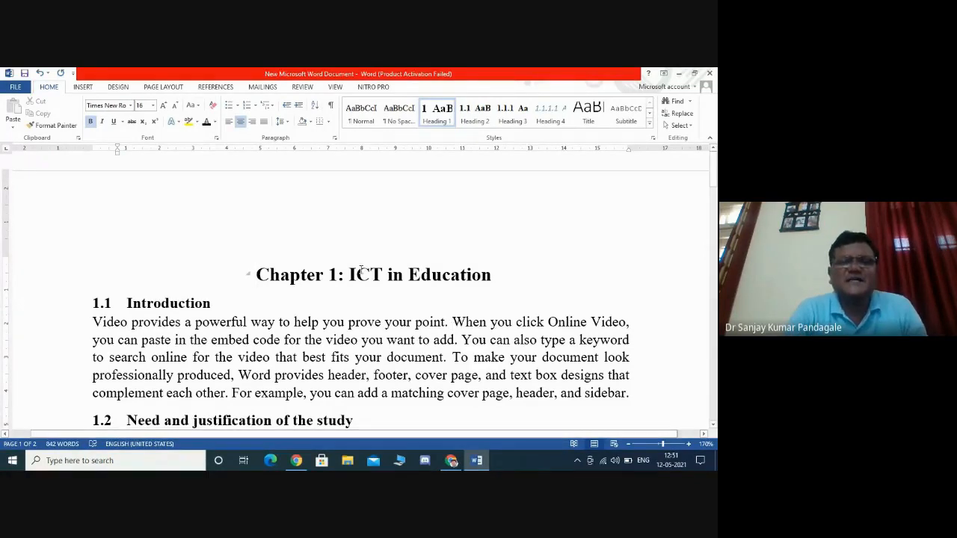
- Try splitting the chapter title onto two lines after 'Chapter 1', then rejoin it with the colon
left_click(345, 274)
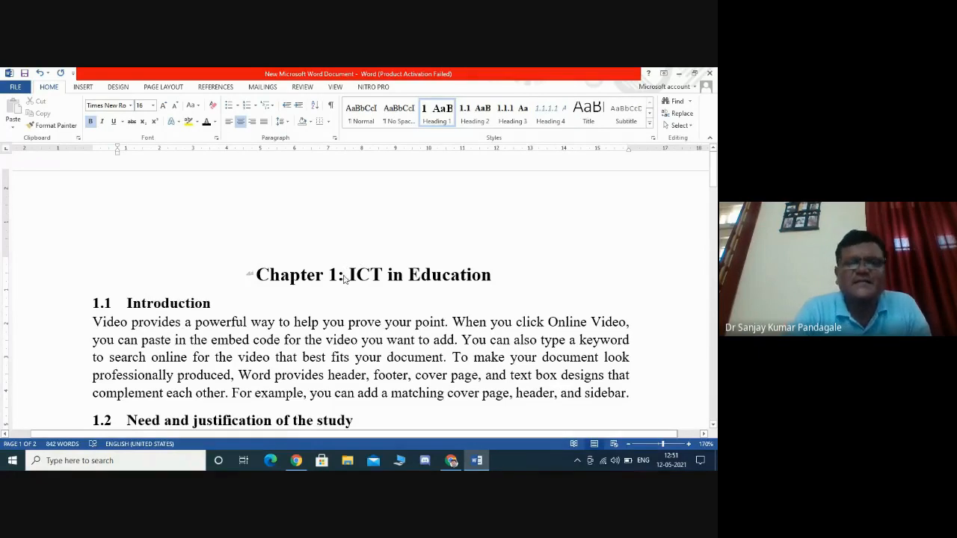
key("BackSpace")
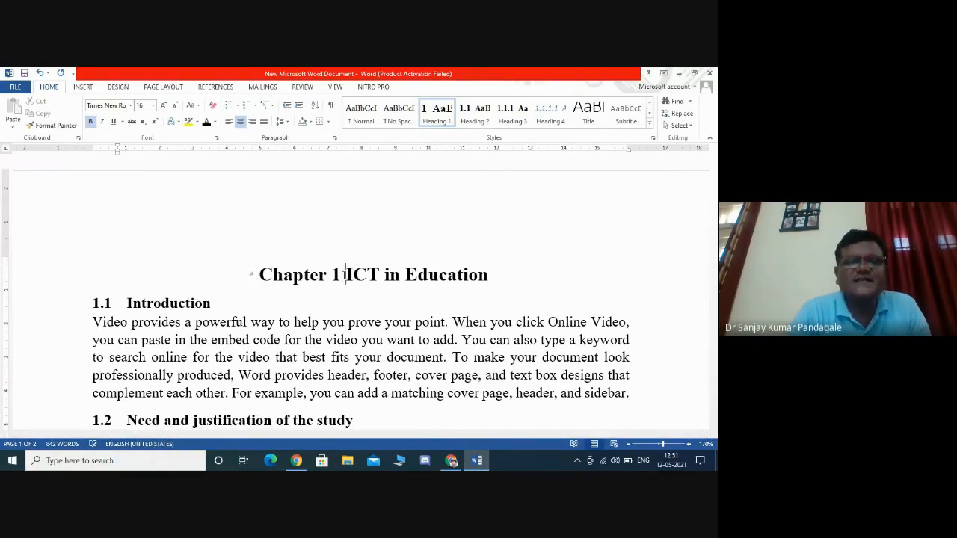
key("Return")
left_click(453, 305)
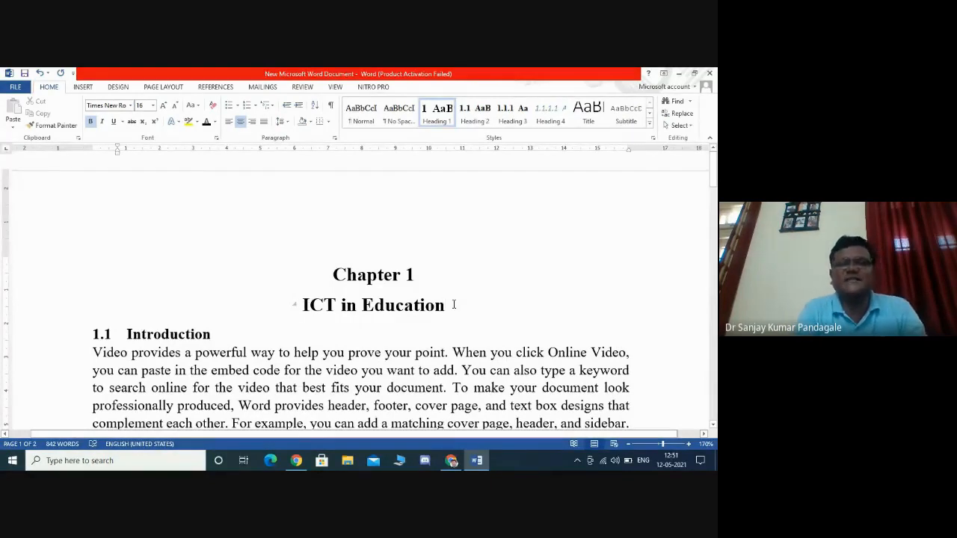
left_click(416, 275)
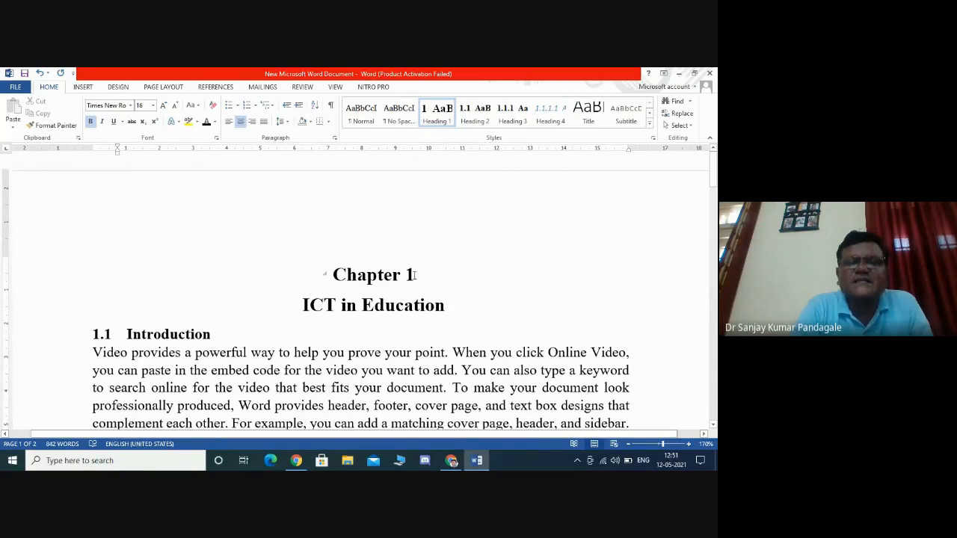
type("-")
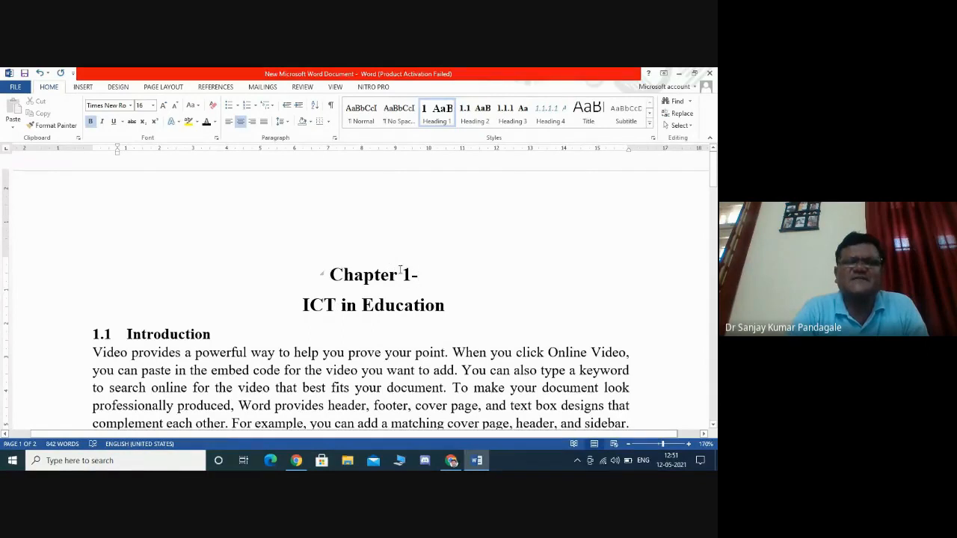
key("BackSpace")
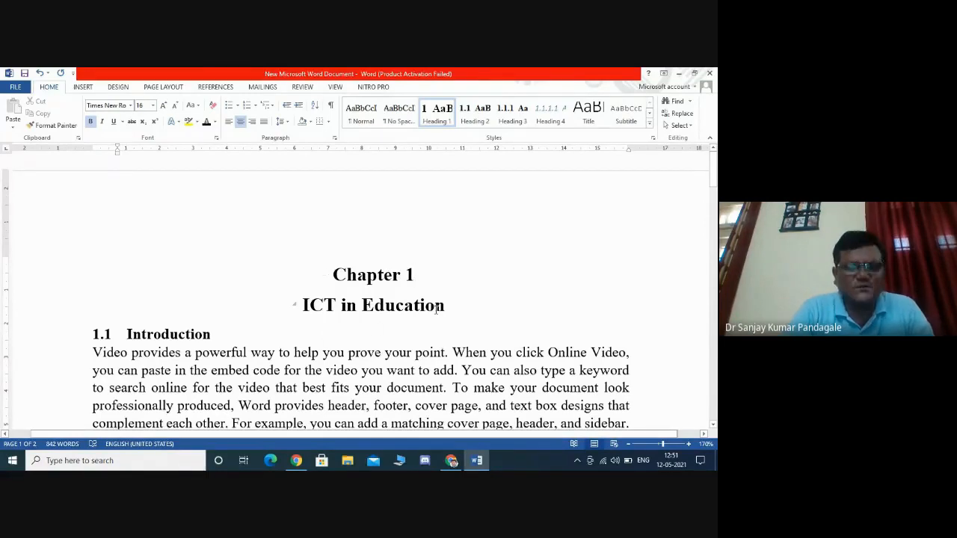
key("Delete")
type(": ICT in Education")
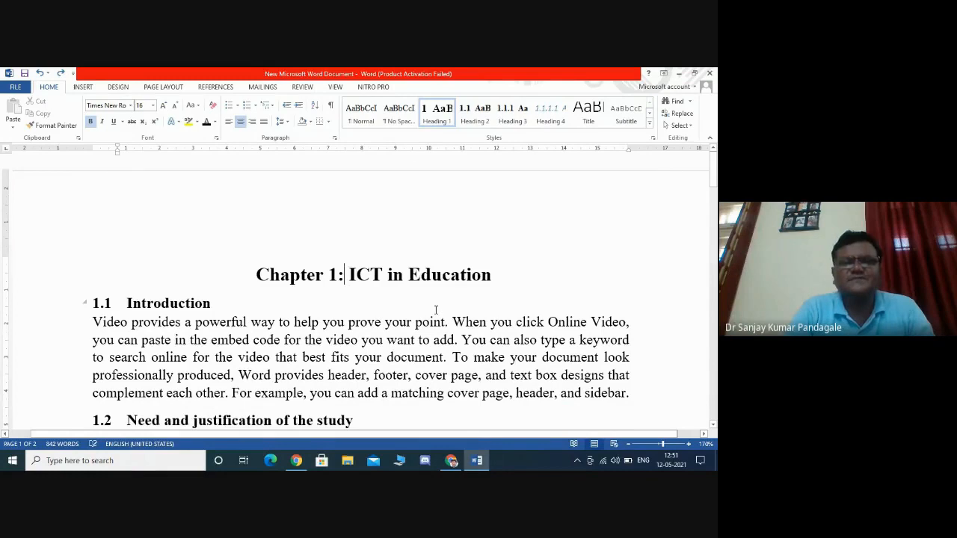
left_click(428, 367)
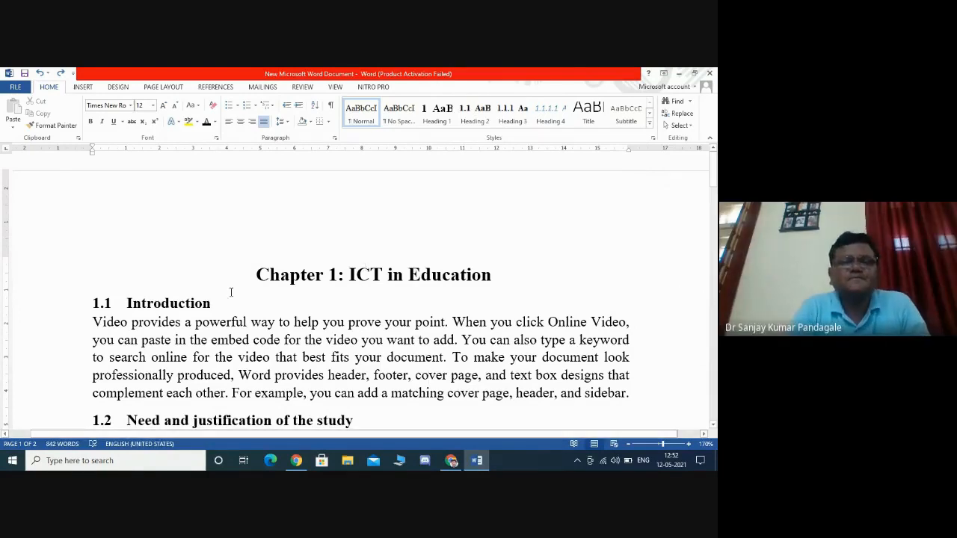
- Insert three blank lines above the chapter title and move the cursor up into them
left_click(256, 274)
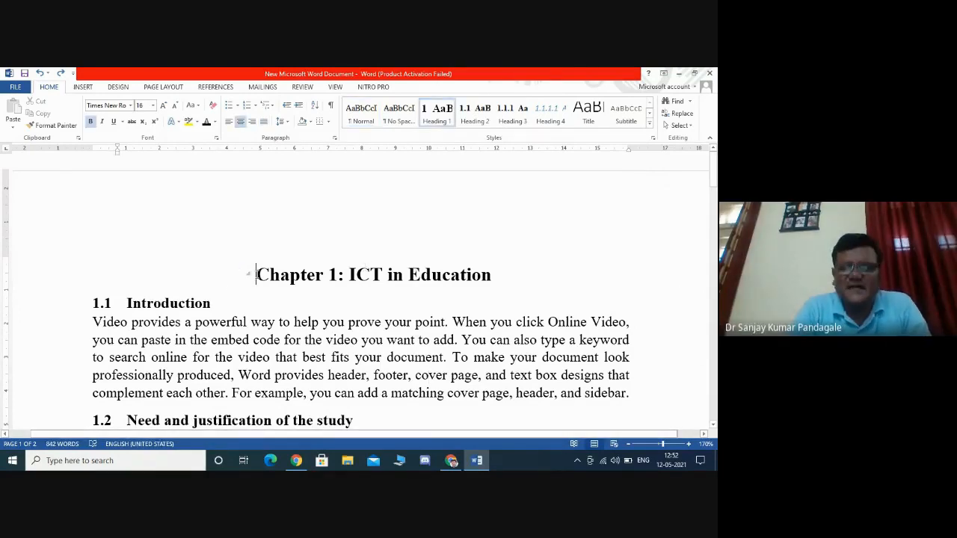
key("Return")
key("Return")
key("Return")
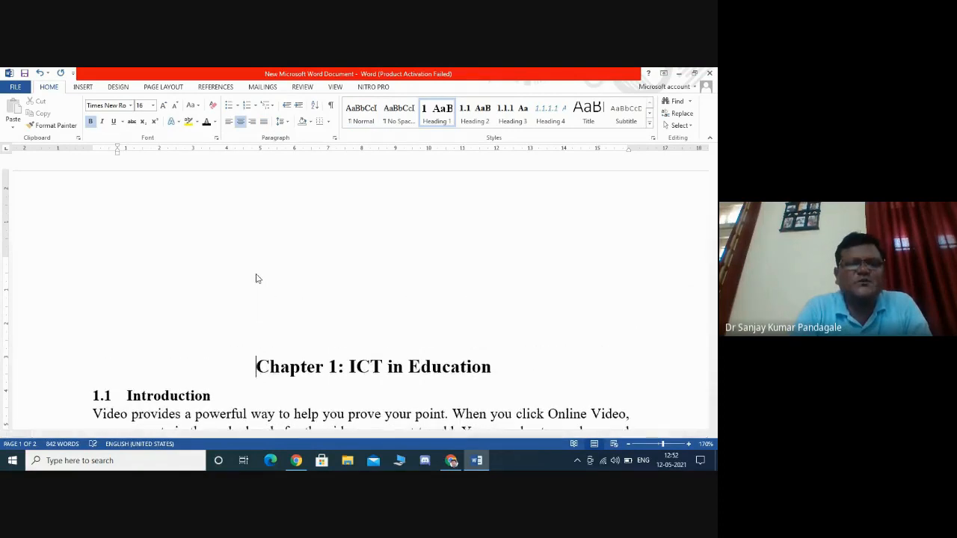
key("Up")
key("Up")
key("Up")
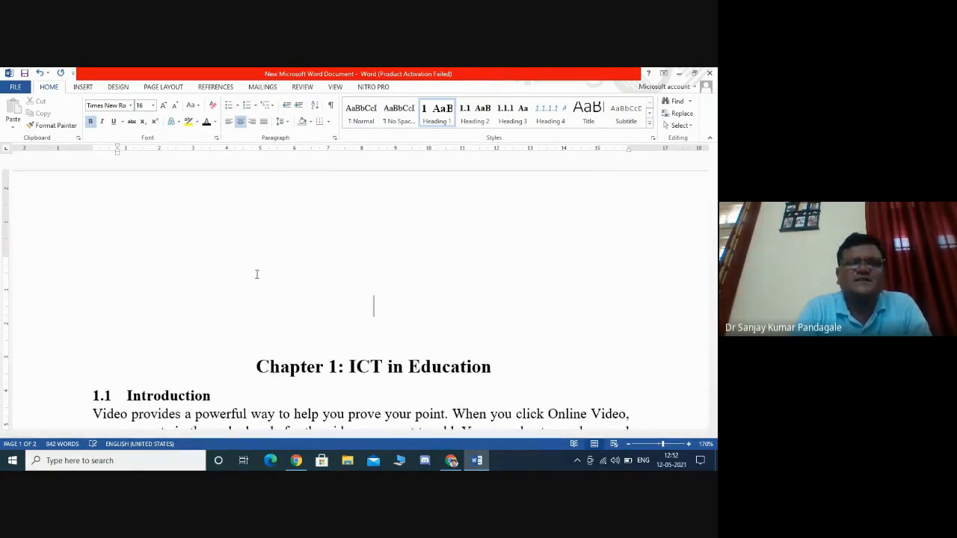
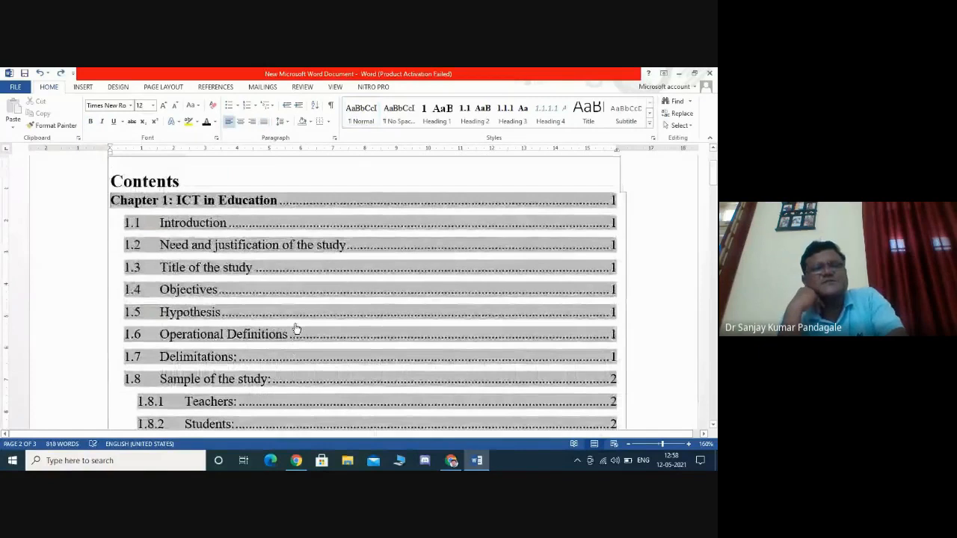
- Undo the last edit
key("ctrl+z")
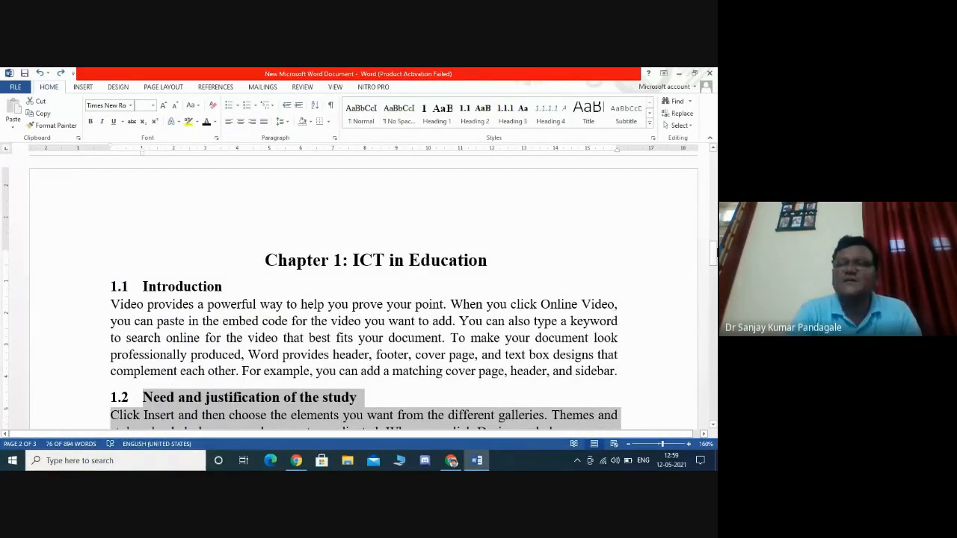
left_click_drag(713, 254, 714, 163)
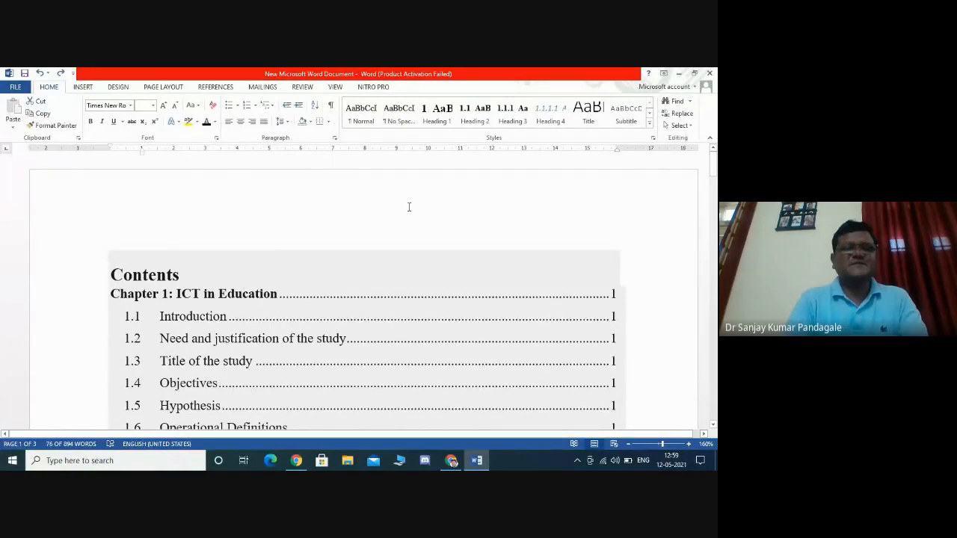
- Set the table of contents' paragraph spacing before and after to 0 pt
left_click(121, 278)
left_click(304, 356)
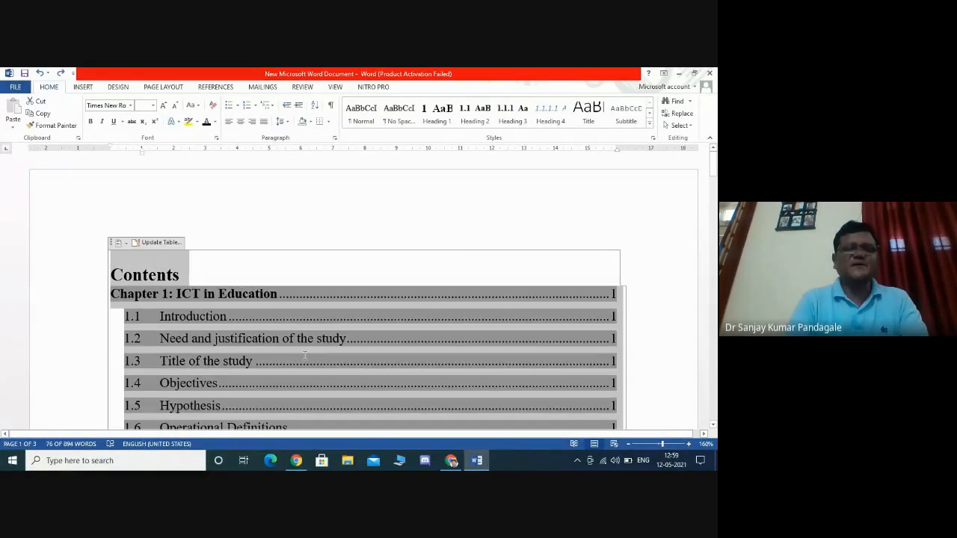
left_click(280, 121)
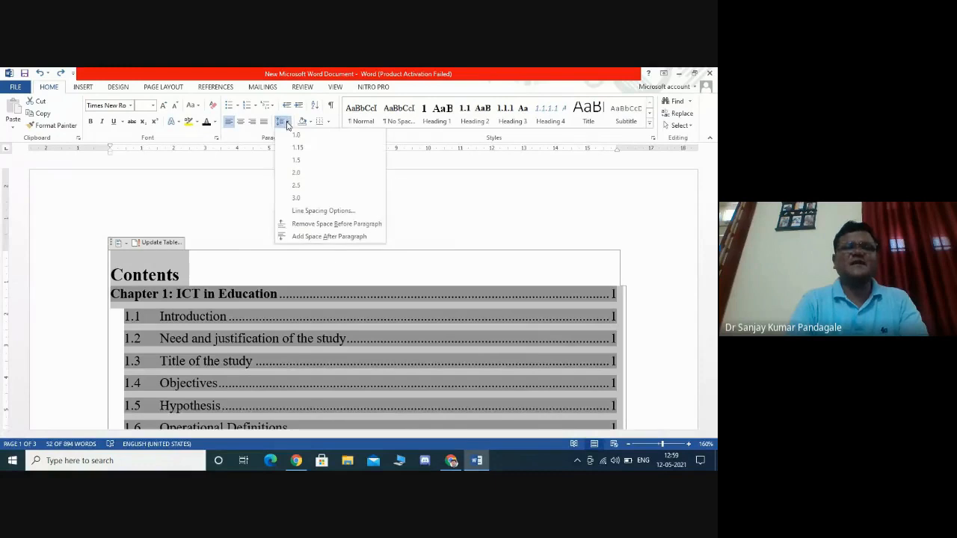
left_click(304, 211)
left_click(330, 282)
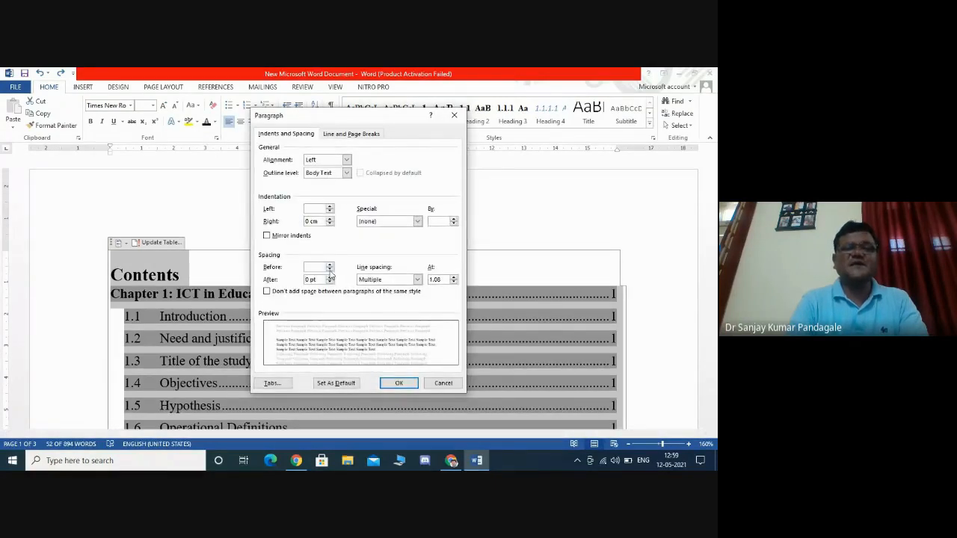
left_click(329, 269)
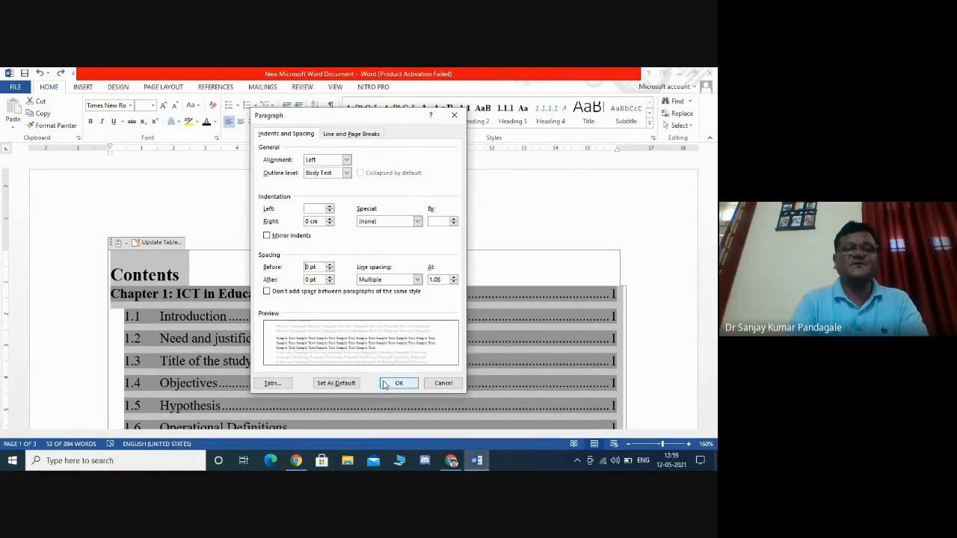
left_click(397, 383)
left_click(413, 224)
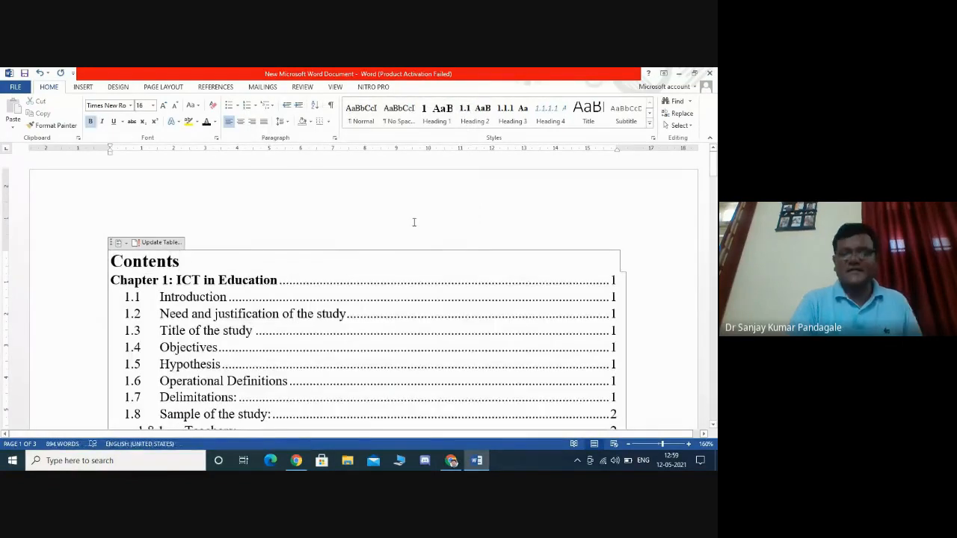
- Insert a page break before the Chapter 1 title so the chapter starts on a new page
key("Down")
key("Down")
key("Down")
key("Down")
key("Down")
key("Down")
key("Down")
key("Down")
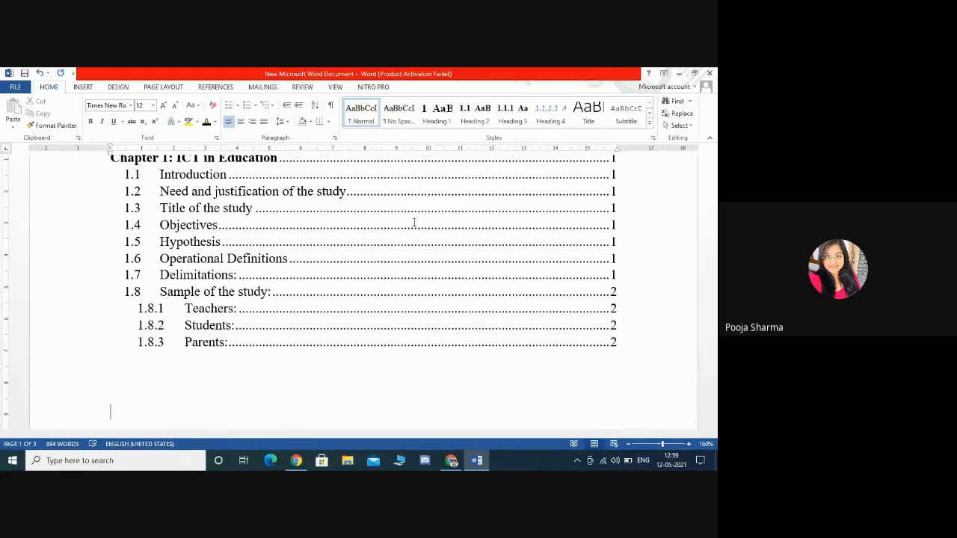
key("Up")
key("Up")
key("Up")
key("Up")
key("Up")
key("Up")
key("Up")
key("Up")
key("Up")
key("Up")
key("Up")
key("Up")
key("Up")
key("Up")
key("Up")
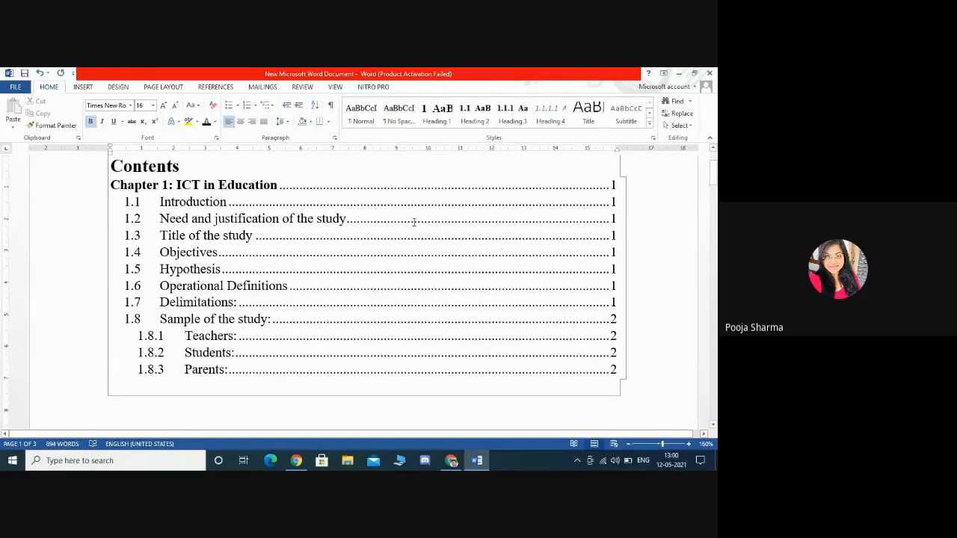
key("Down")
key("Down")
key("Down")
key("Down")
key("Down")
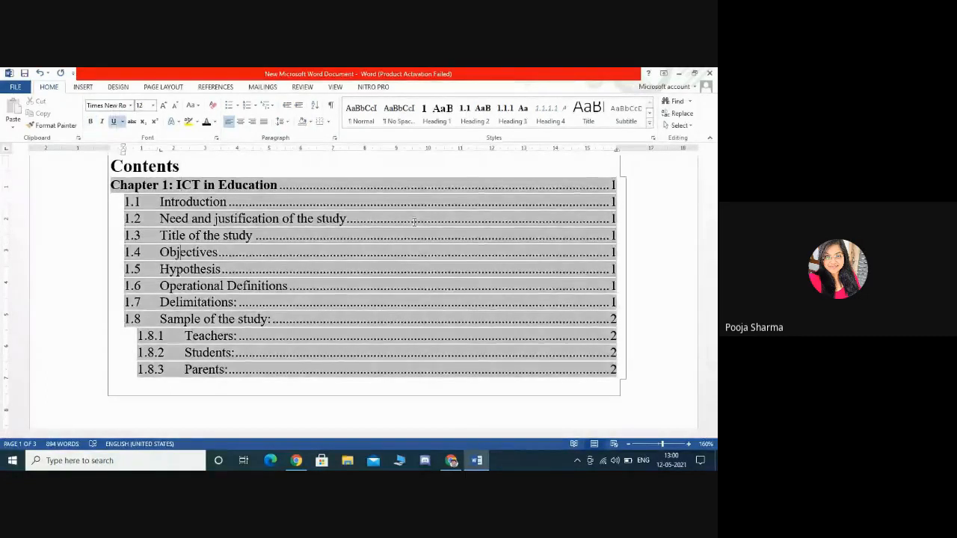
key("Down")
key("Down")
key("Down")
key("Down")
key("Down")
key("Down")
key("Down")
key("Down")
key("Down")
key("Down")
key("Down")
key("Down")
key("Down")
key("Down")
key("Down")
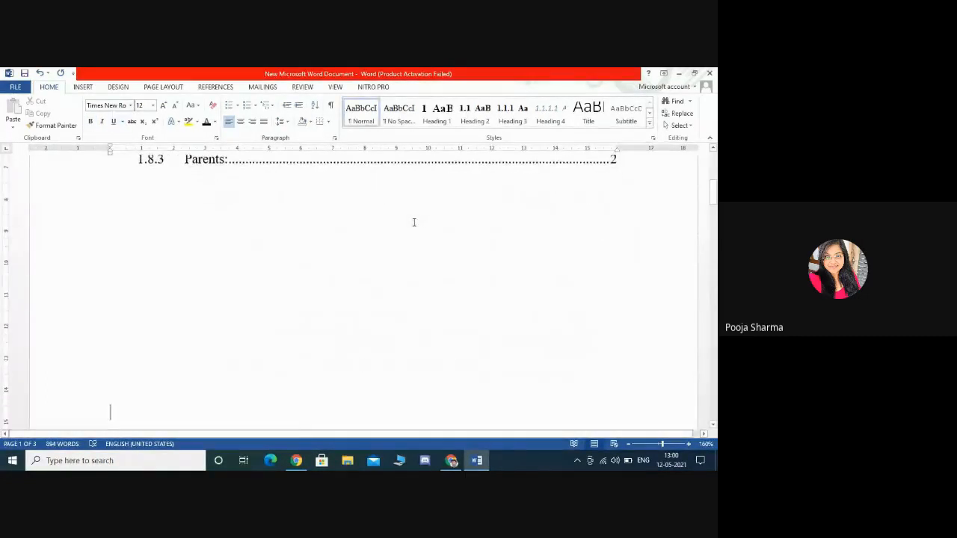
key("Down")
key("Down")
key("Down")
key("Down")
key("Down")
key("Down")
key("Down")
key("Down")
key("Down")
key("Down")
key("Down")
key("Down")
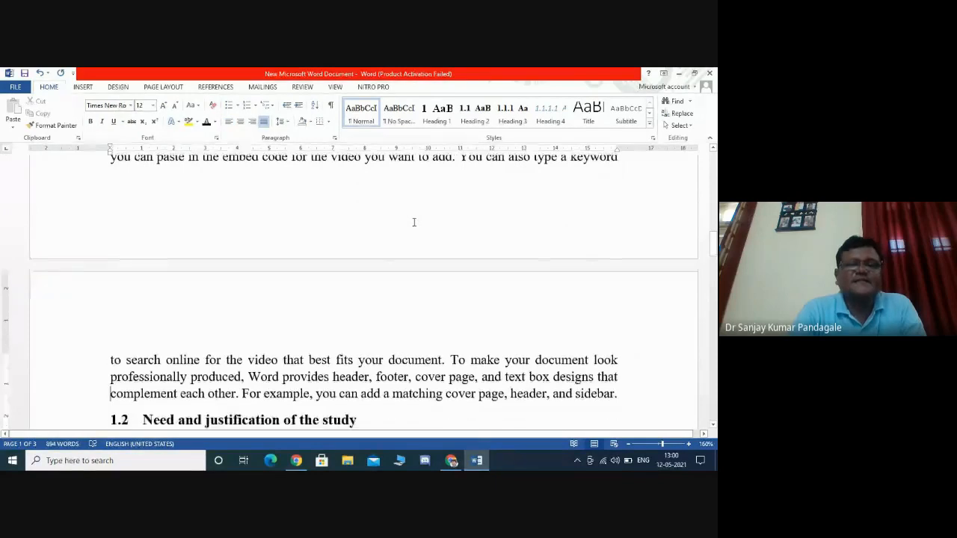
key("Up")
key("Up")
key("Up")
key("Up")
key("Up")
key("Up")
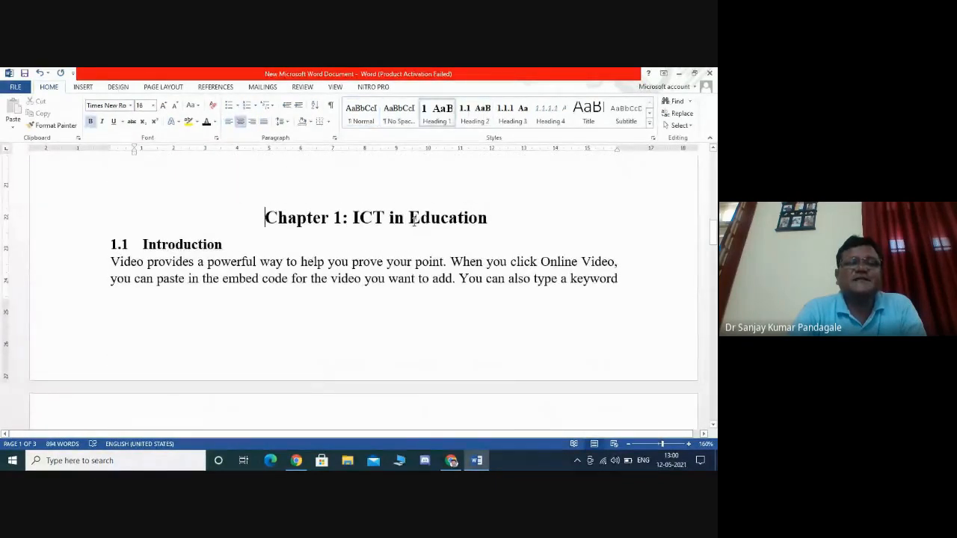
key("ctrl+Return")
key("Down")
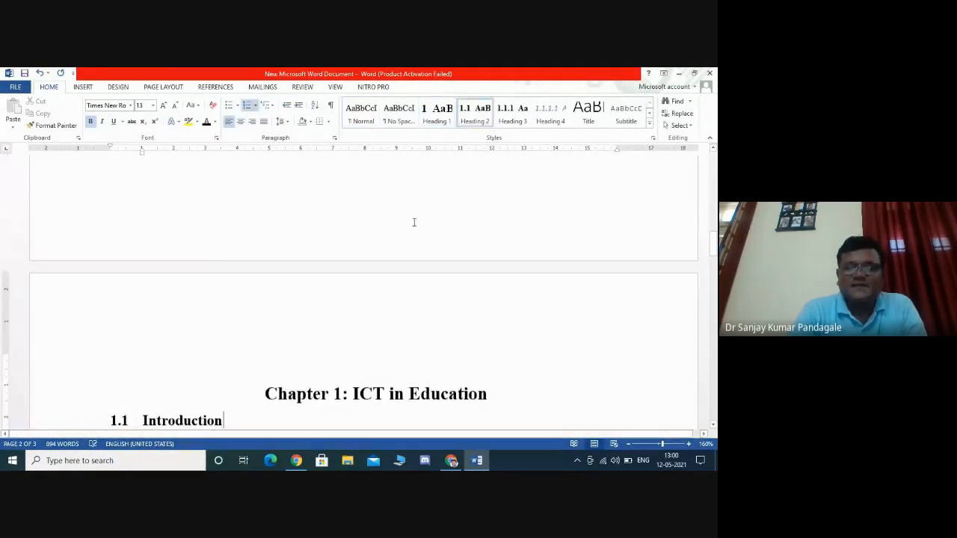
key("Down")
key("Down")
key("Down")
key("Down")
key("Down")
key("Down")
key("Down")
key("Down")
key("Down")
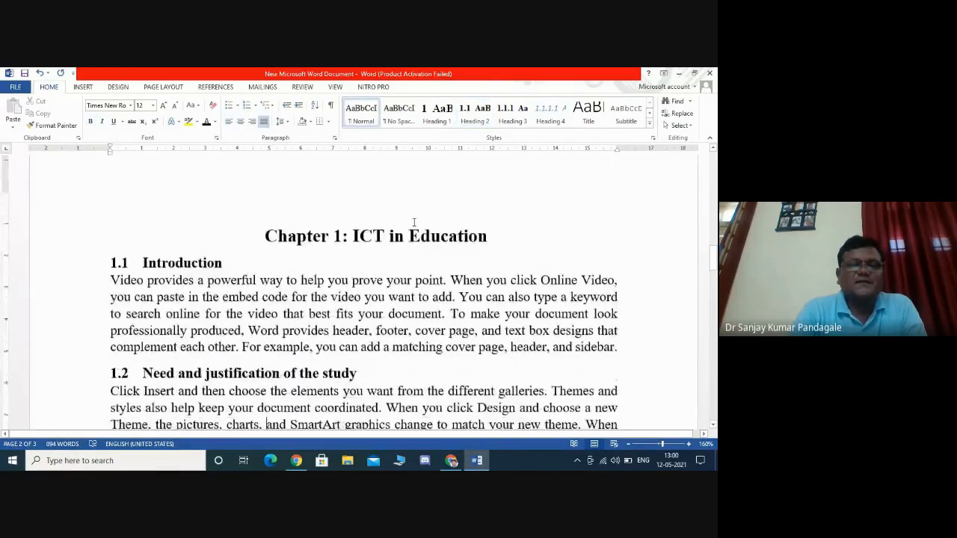
key("Down")
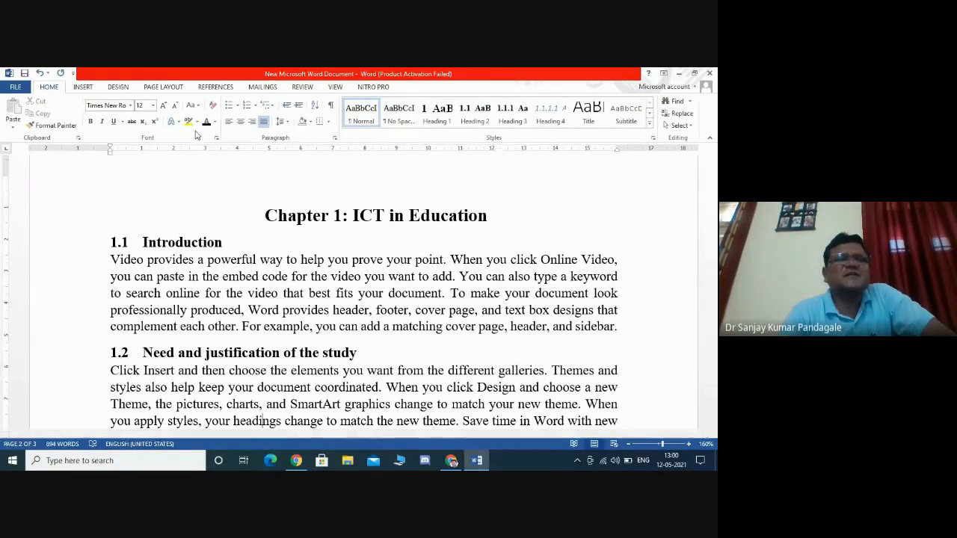
left_click(167, 87)
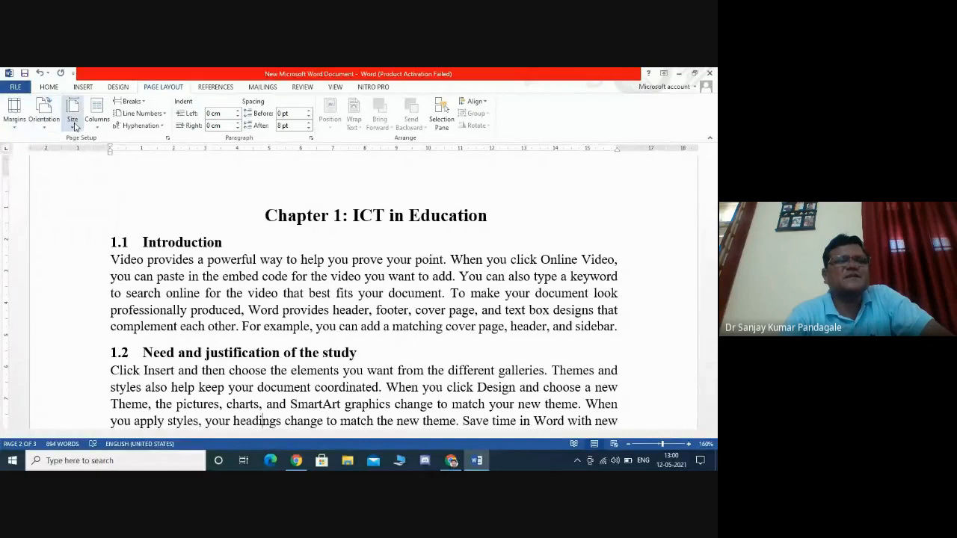
left_click(15, 123)
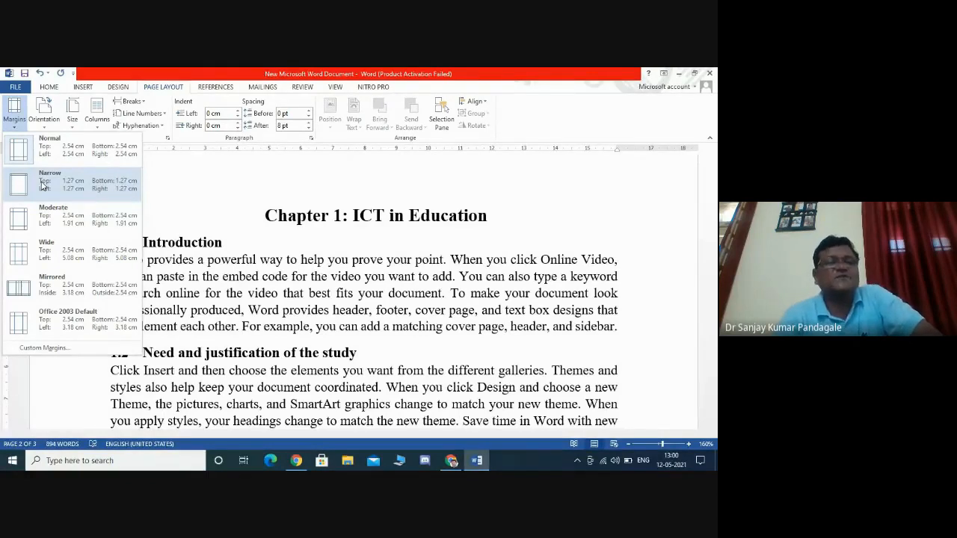
left_click(201, 167)
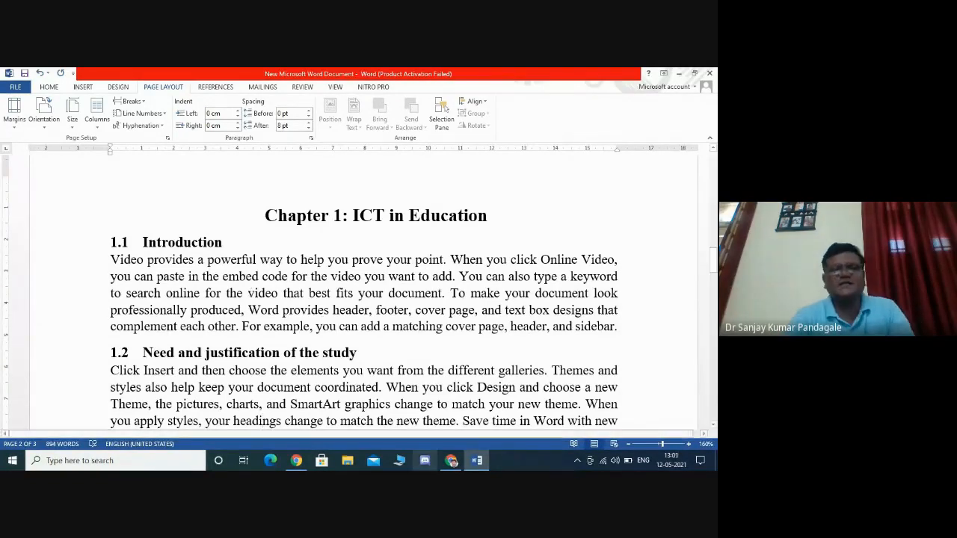
left_click(452, 459)
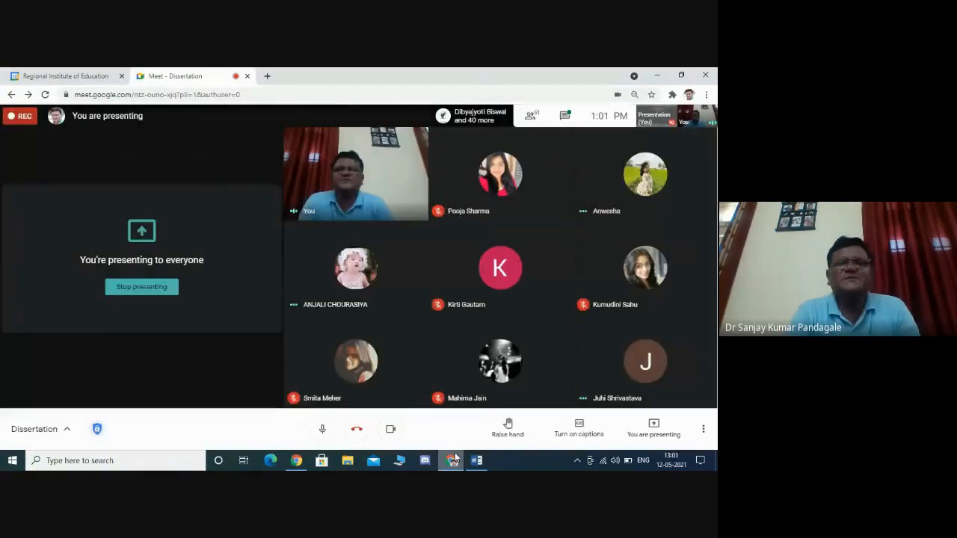
left_click(476, 460)
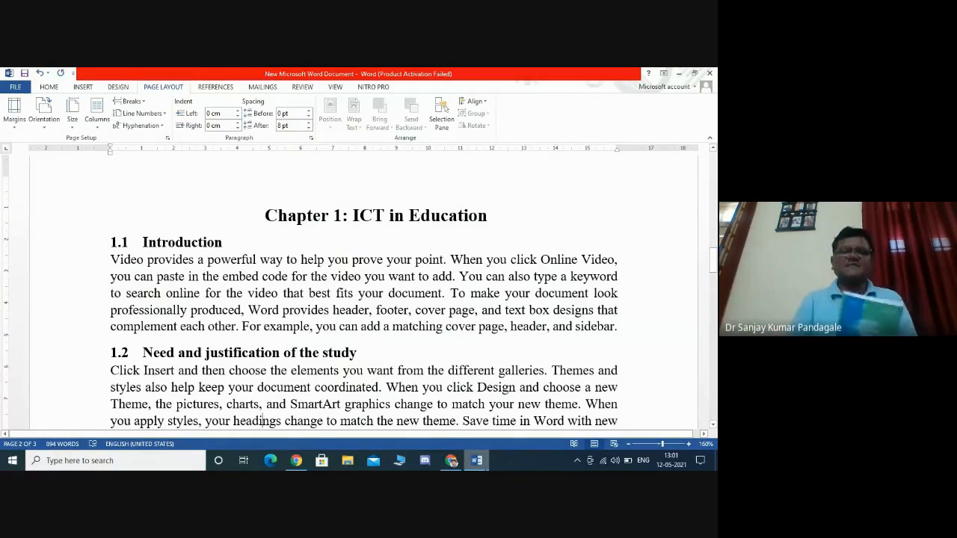
left_click(452, 463)
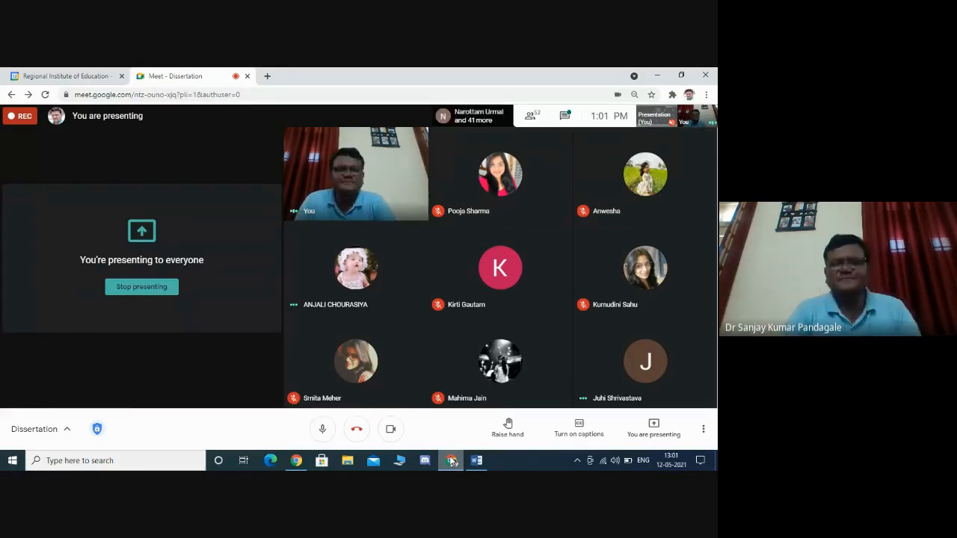
mouse_move(482, 464)
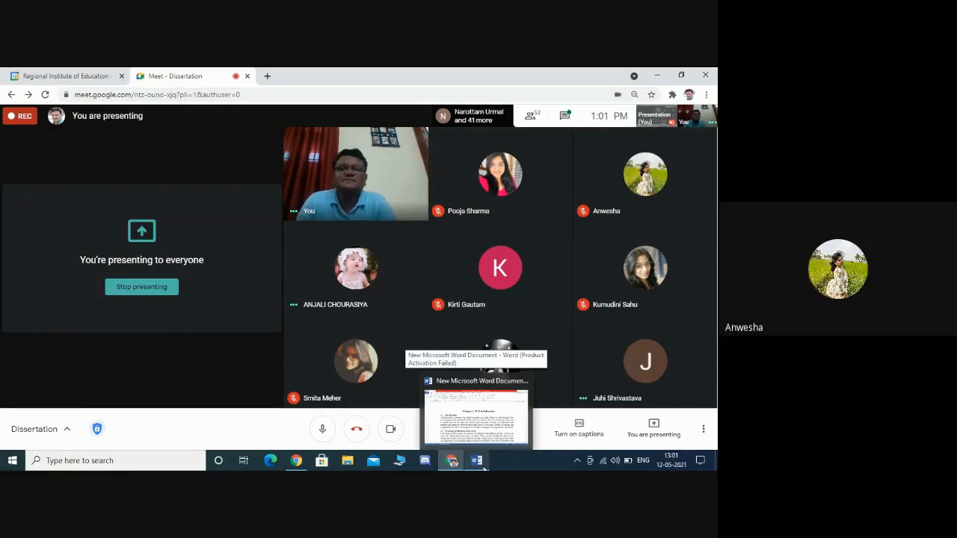
left_click(482, 465)
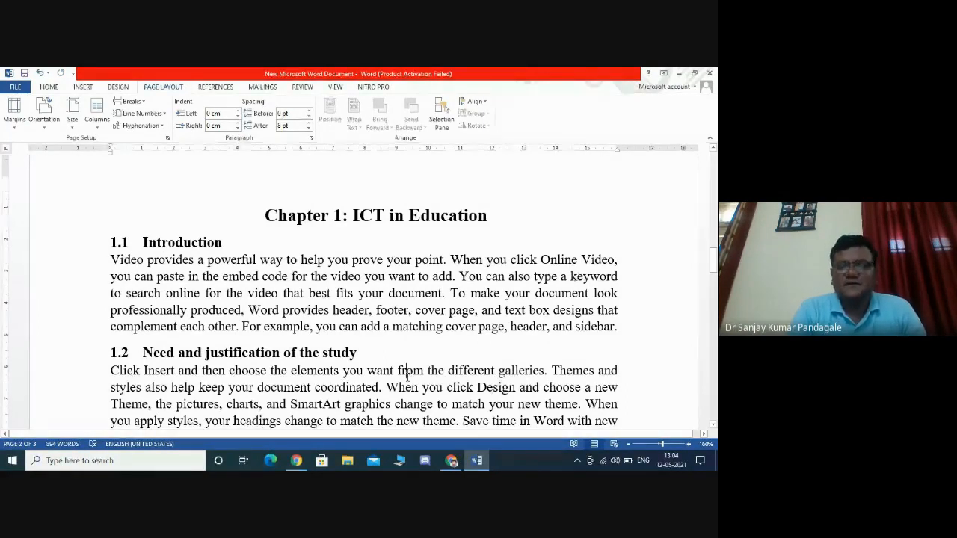
scroll(407, 377, "down", 1)
scroll(407, 378, "down", 5)
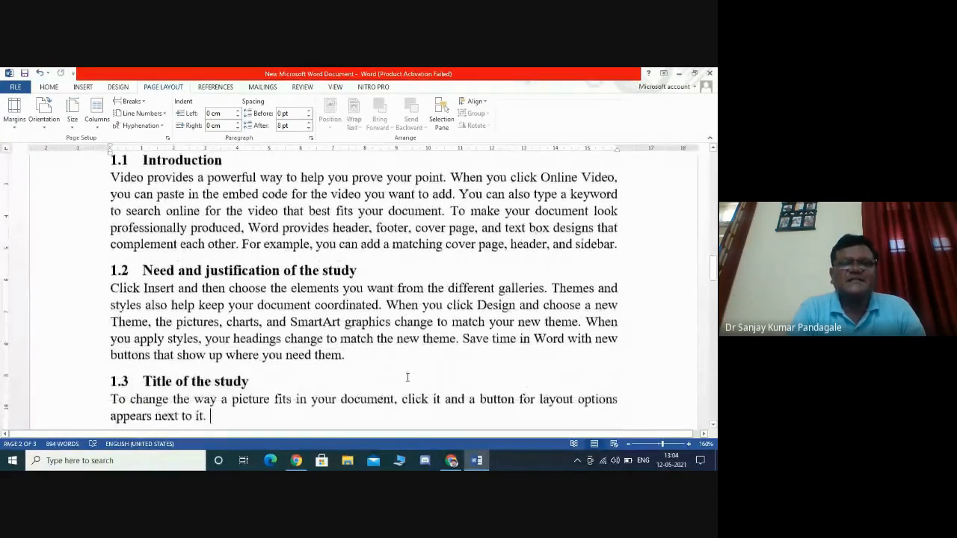
scroll(408, 378, "down", 1)
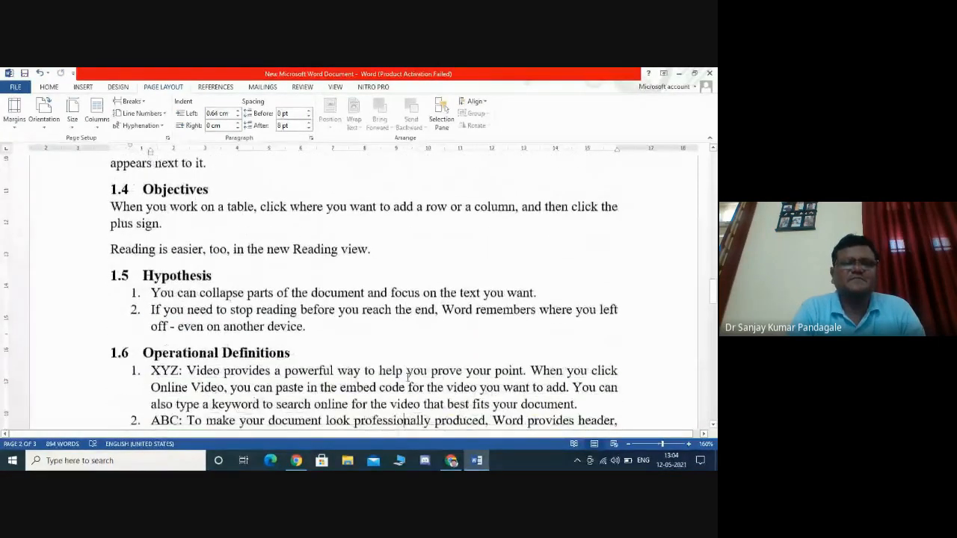
scroll(407, 377, "up", 2)
scroll(407, 377, "up", 3)
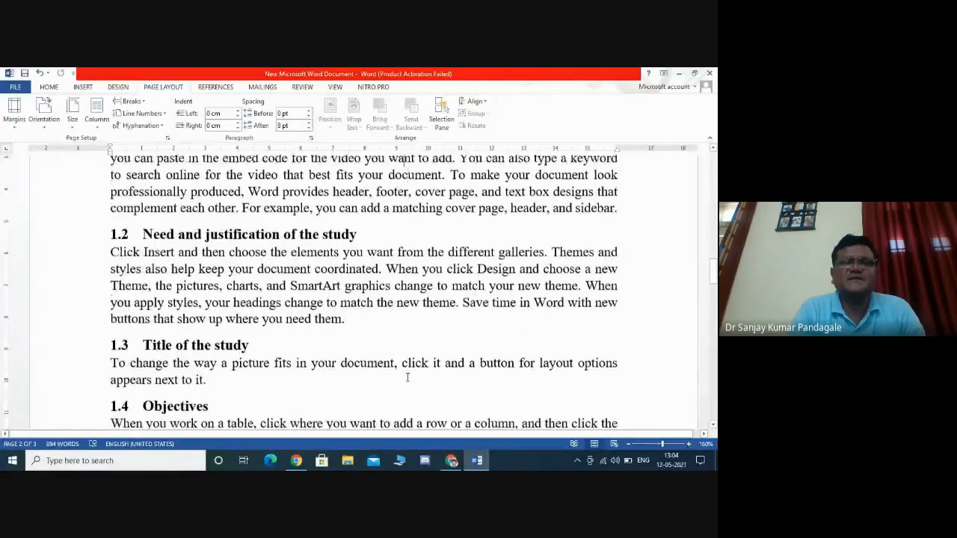
left_click(387, 273)
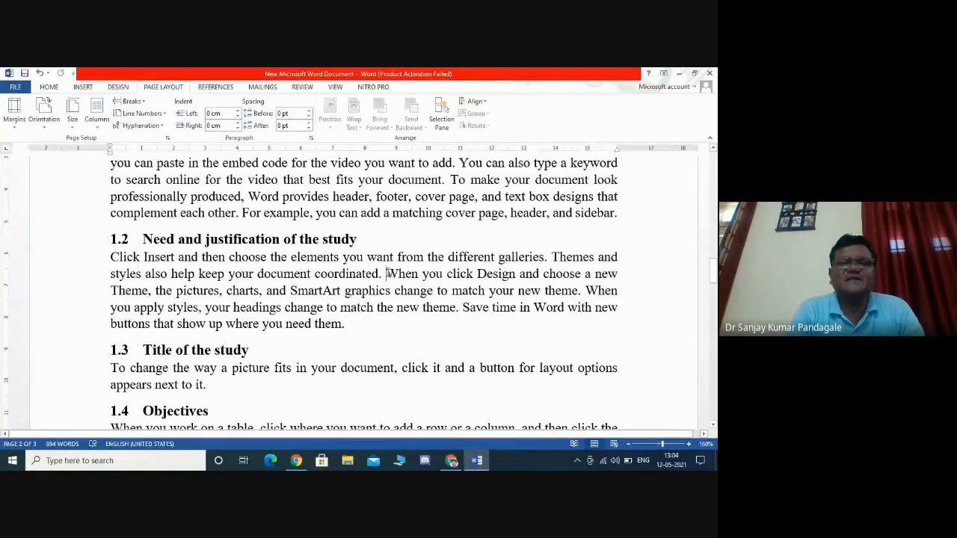
left_click_drag(387, 273, 346, 324)
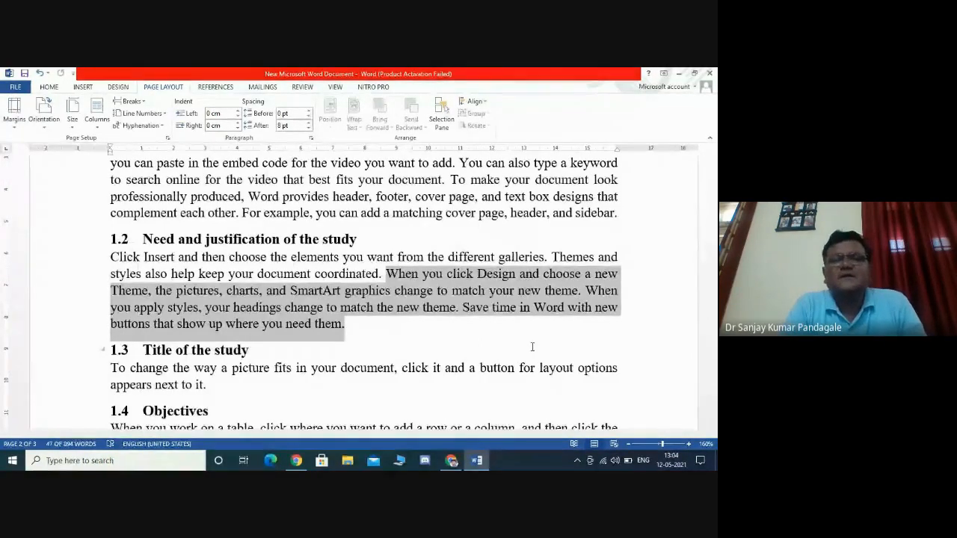
left_click(459, 336)
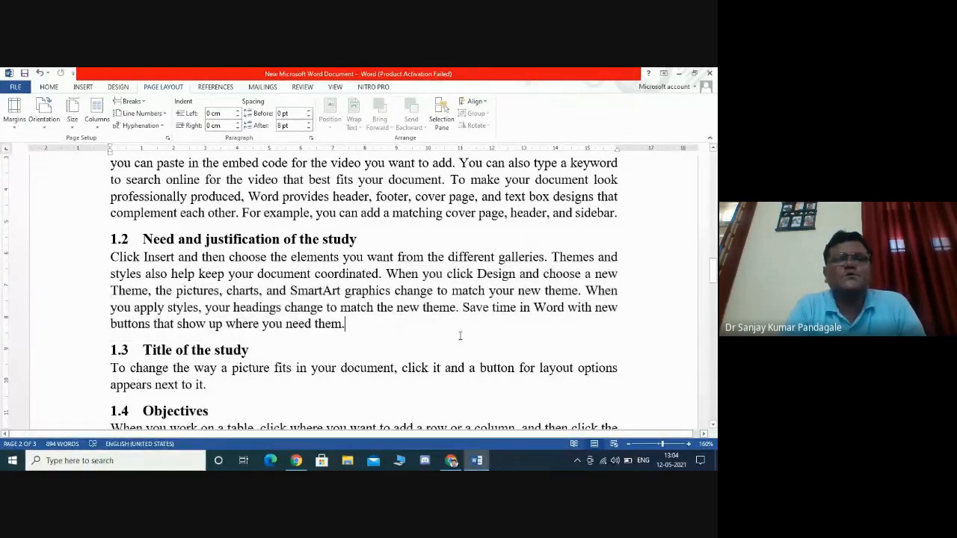
- Open the citation style list and close it without changing the style
left_click(217, 90)
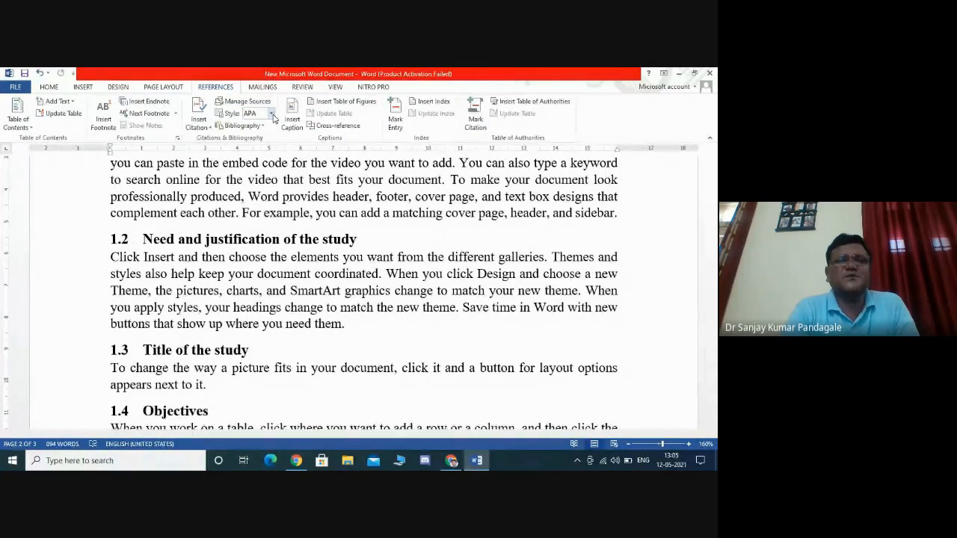
left_click(272, 114)
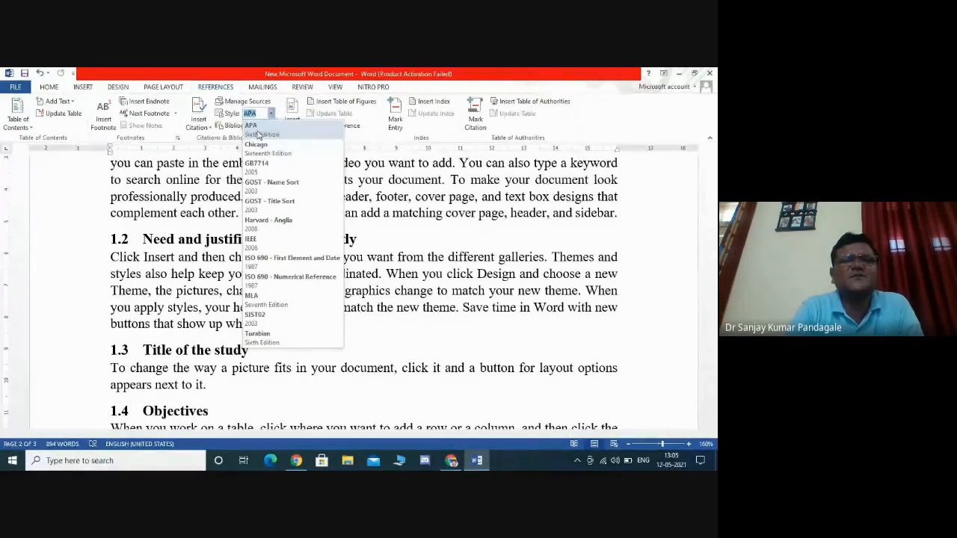
left_click(409, 192)
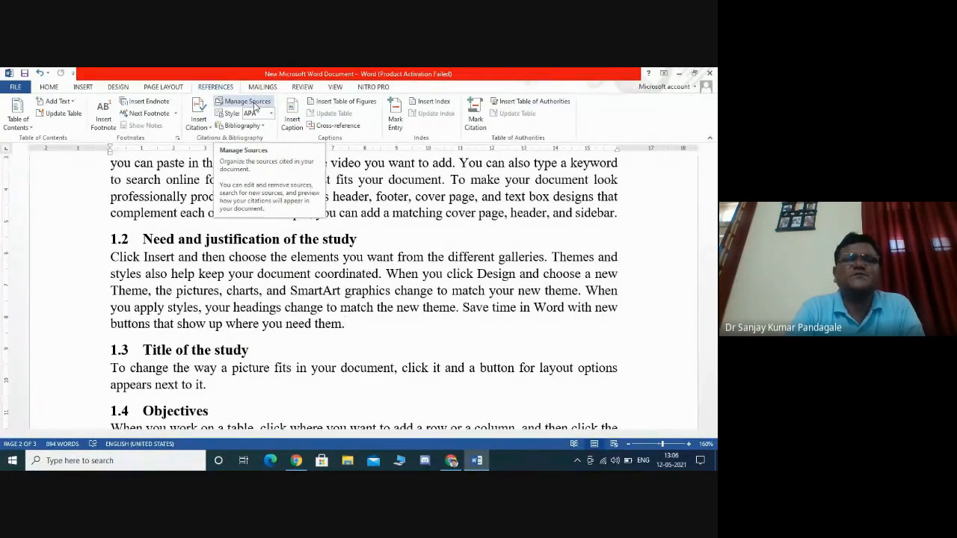
- Open the Source Manager, start a new source and browse the available source types, keeping Book
left_click(254, 106)
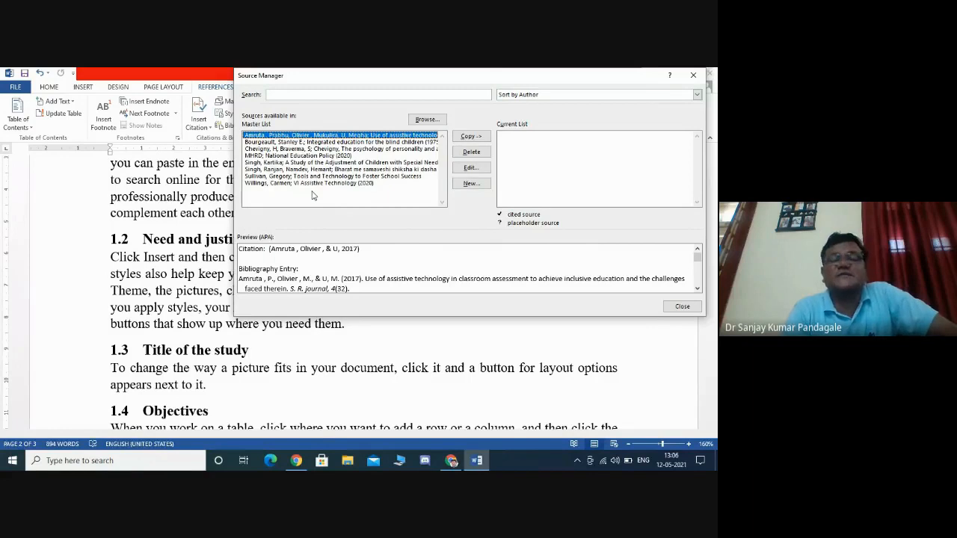
left_click(475, 185)
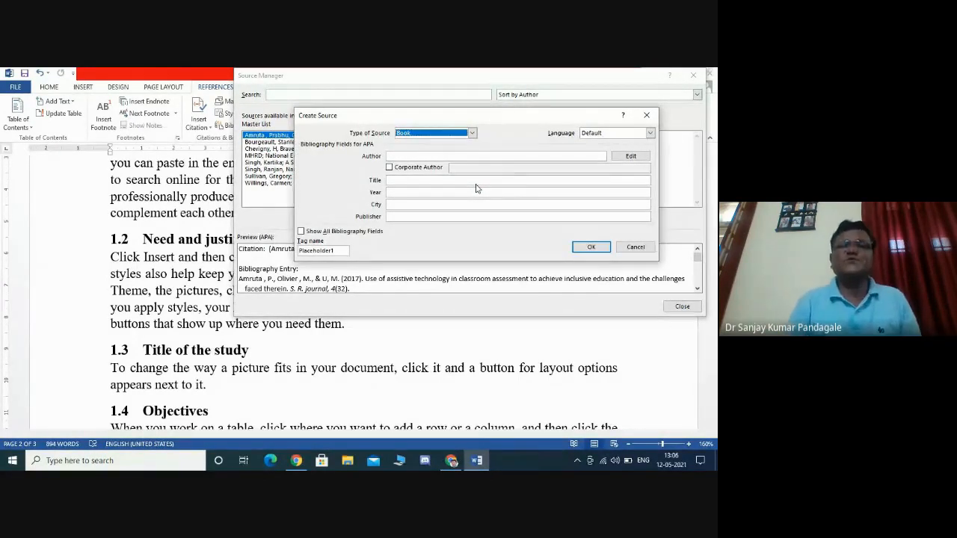
left_click(472, 133)
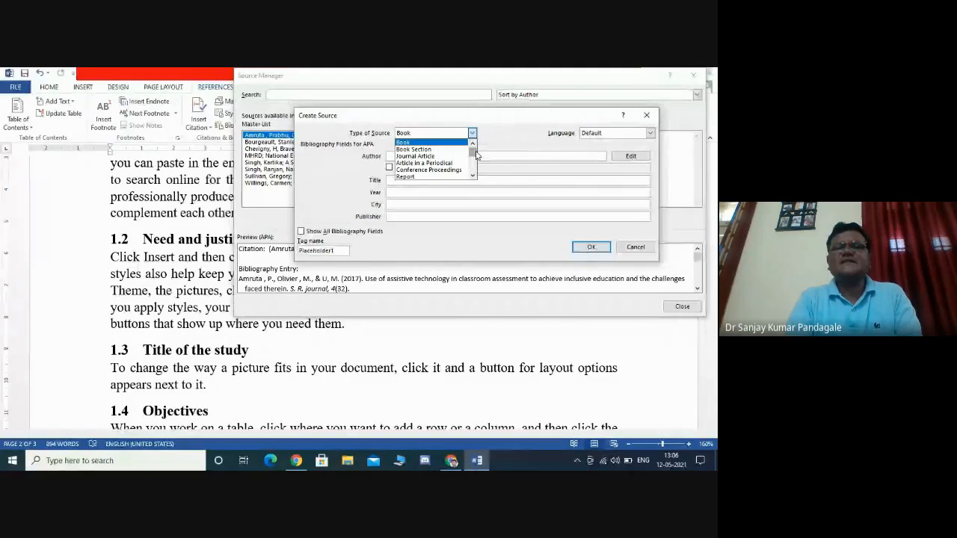
scroll(476, 154, "down", 1)
scroll(475, 156, "down", 4)
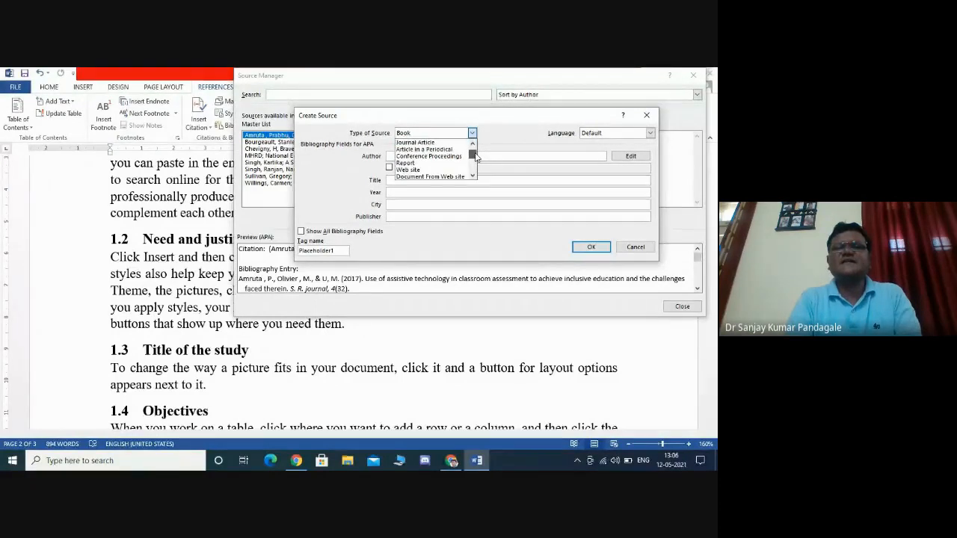
scroll(475, 160, "down", 3)
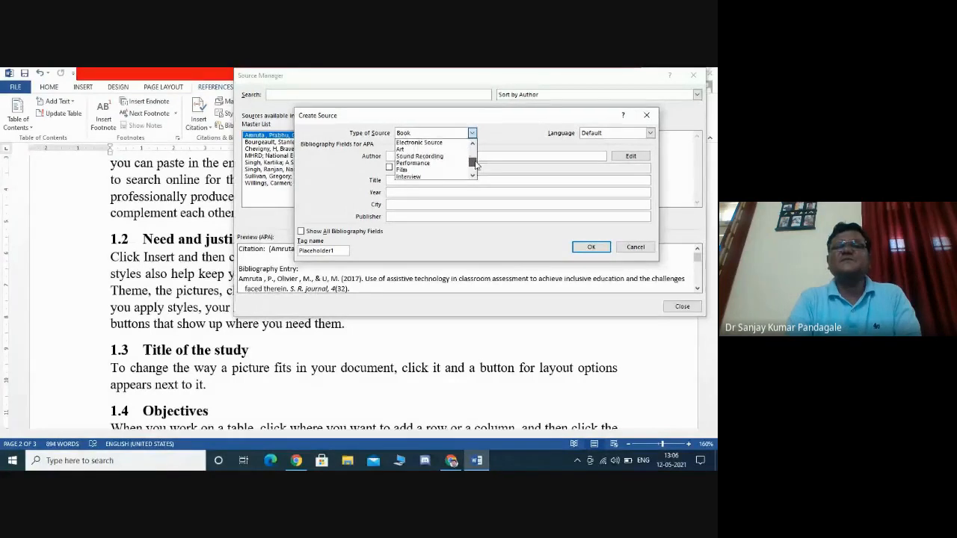
scroll(475, 165, "down", 1)
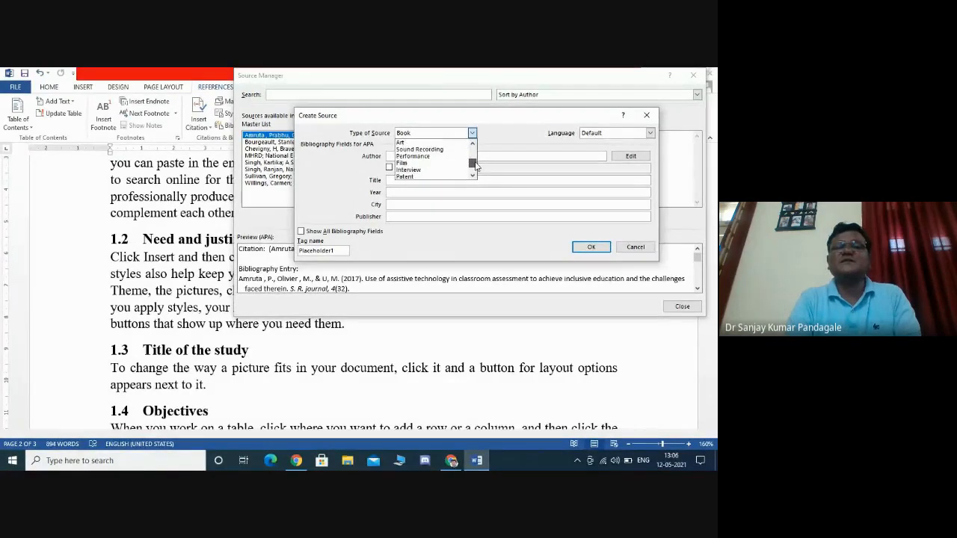
scroll(475, 166, "down", 2)
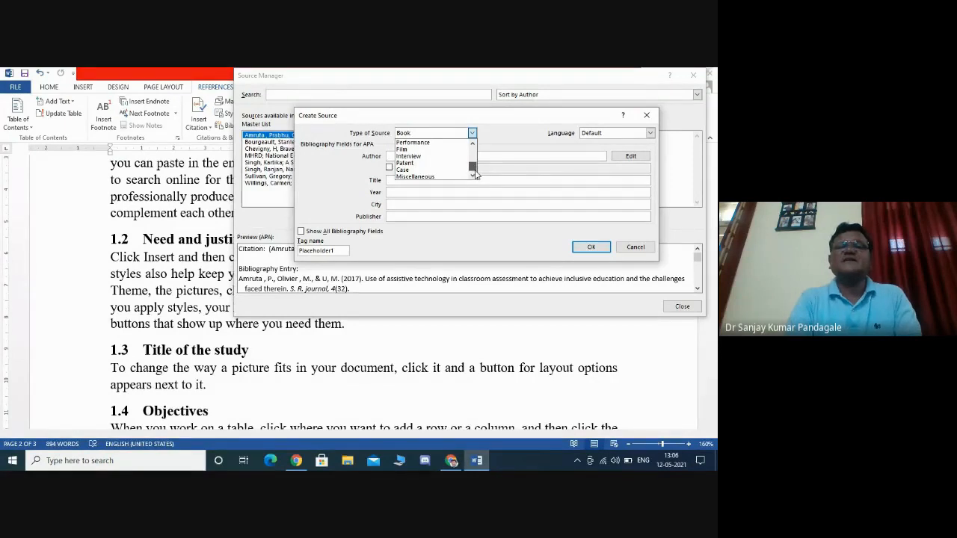
scroll(475, 168, "up", 5)
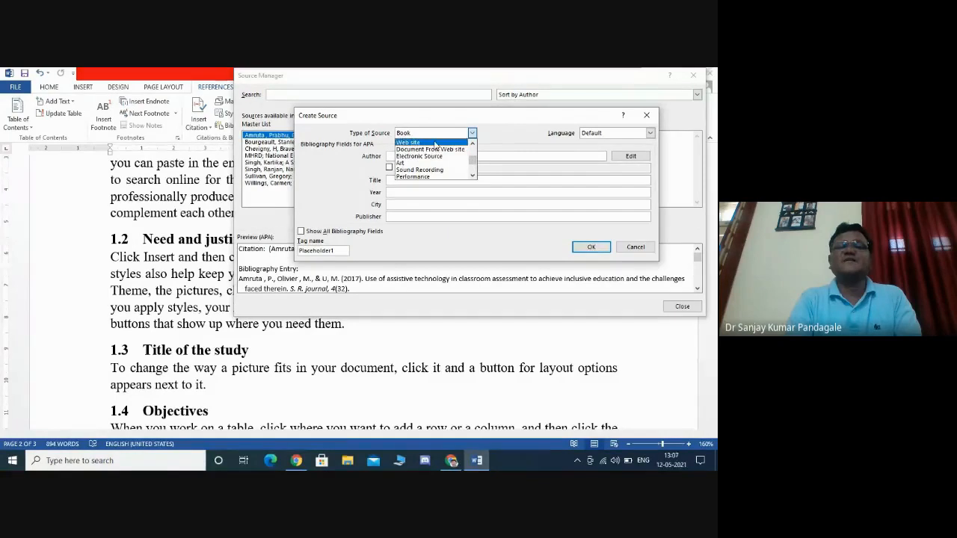
left_click(518, 120)
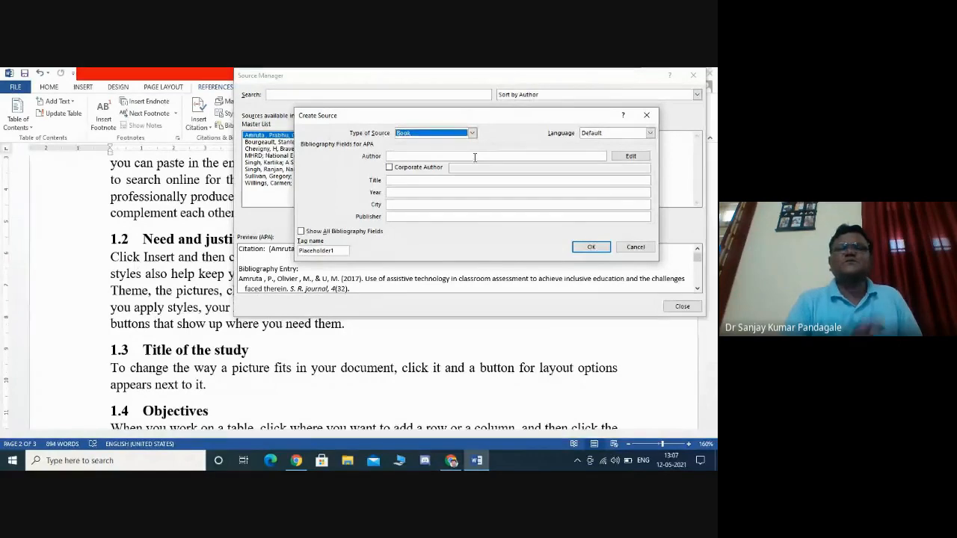
- Enter R. D. Sharma as the book source's author and Mathematics as its title
left_click(474, 157)
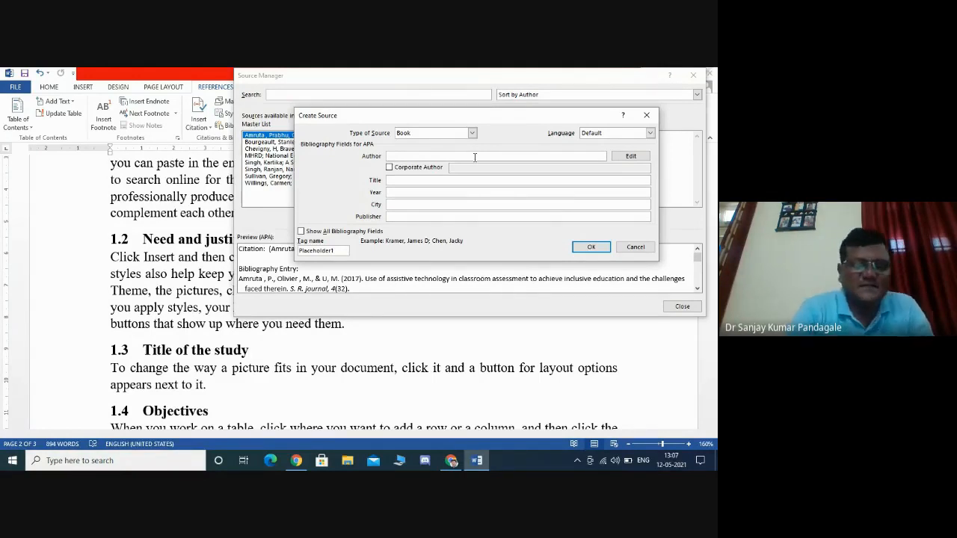
type("R. ")
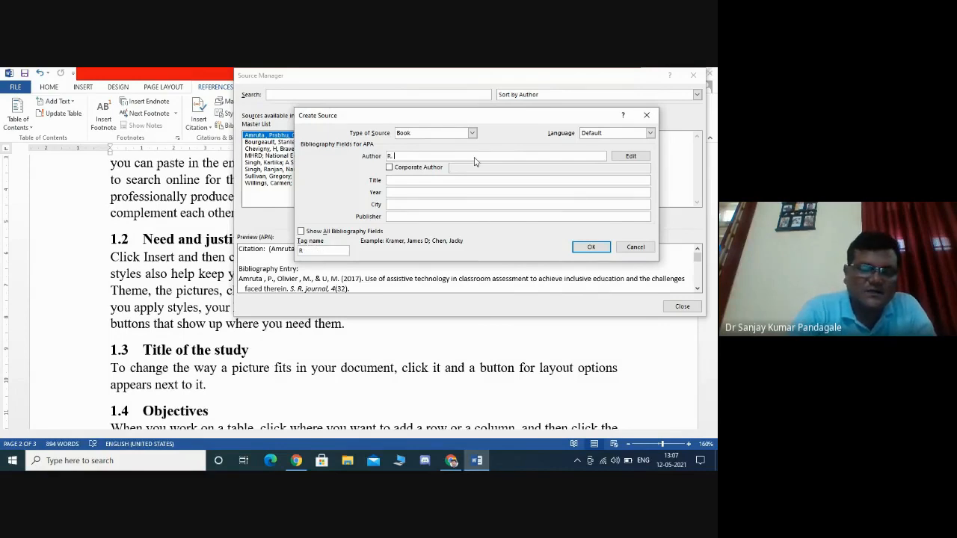
type("D. S")
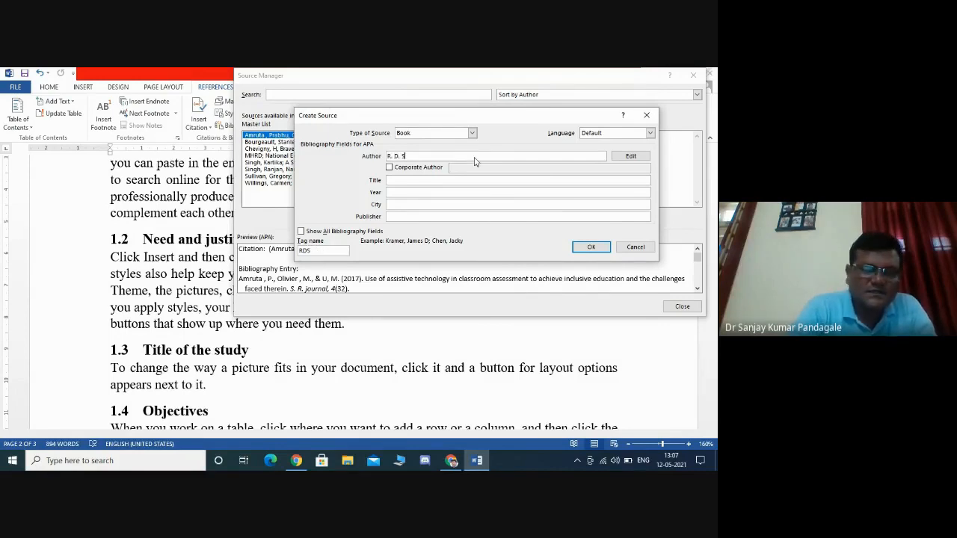
type("harma")
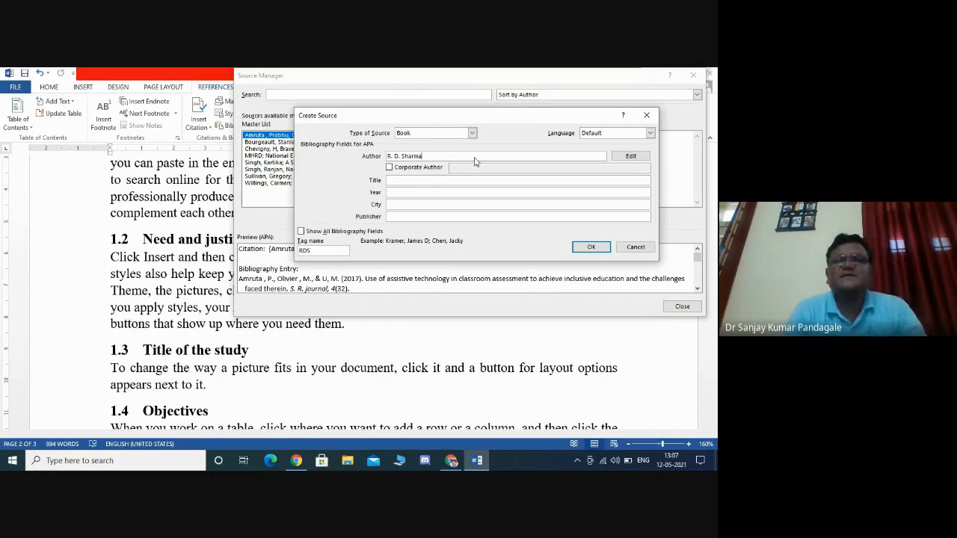
left_click(456, 182)
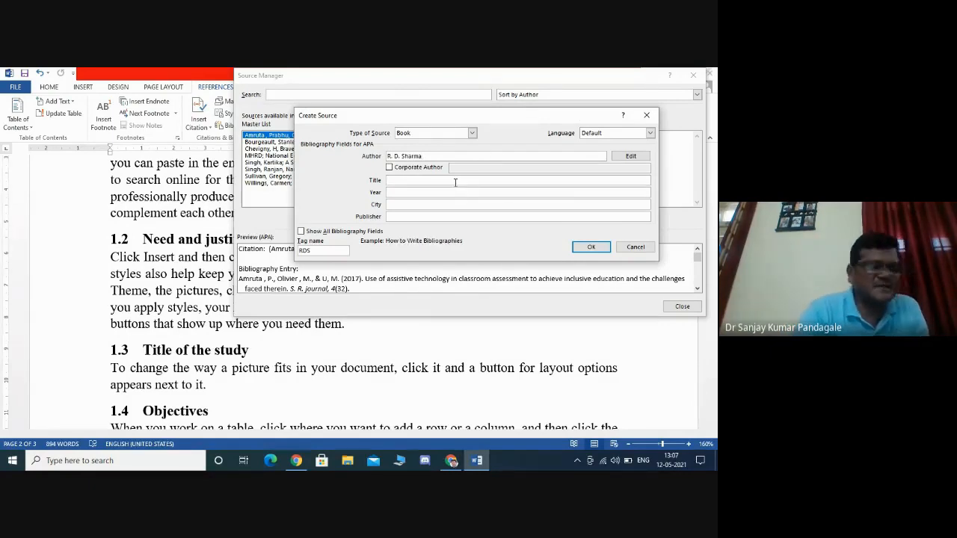
type("Mat")
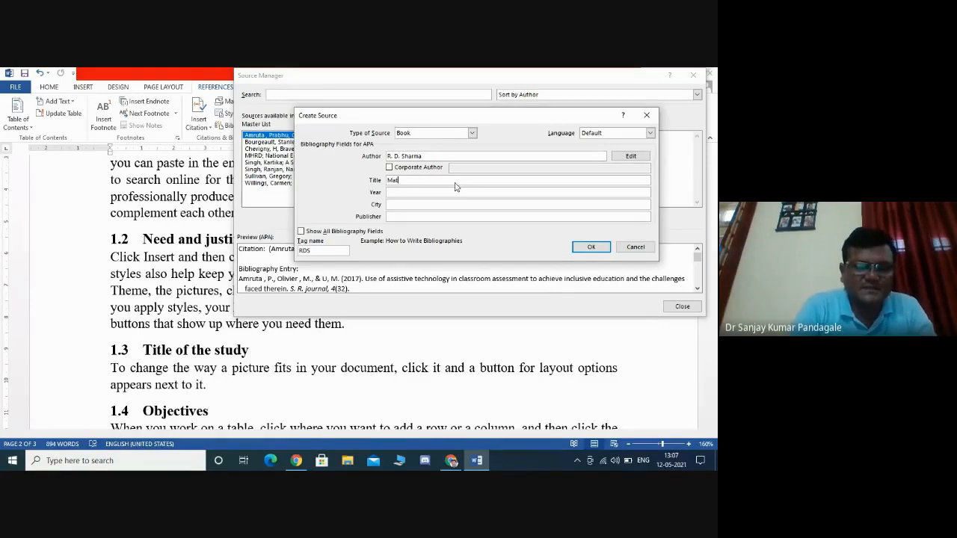
type("hematic")
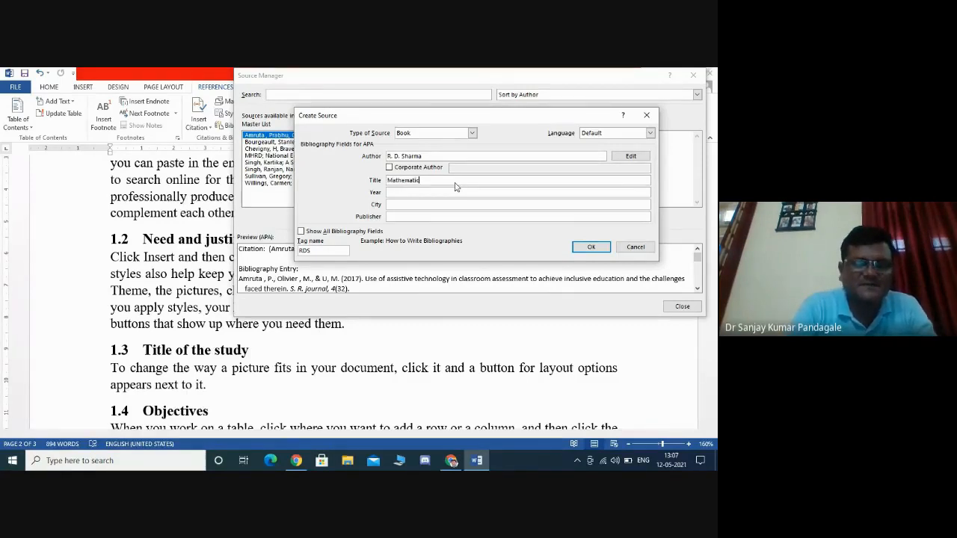
type("s")
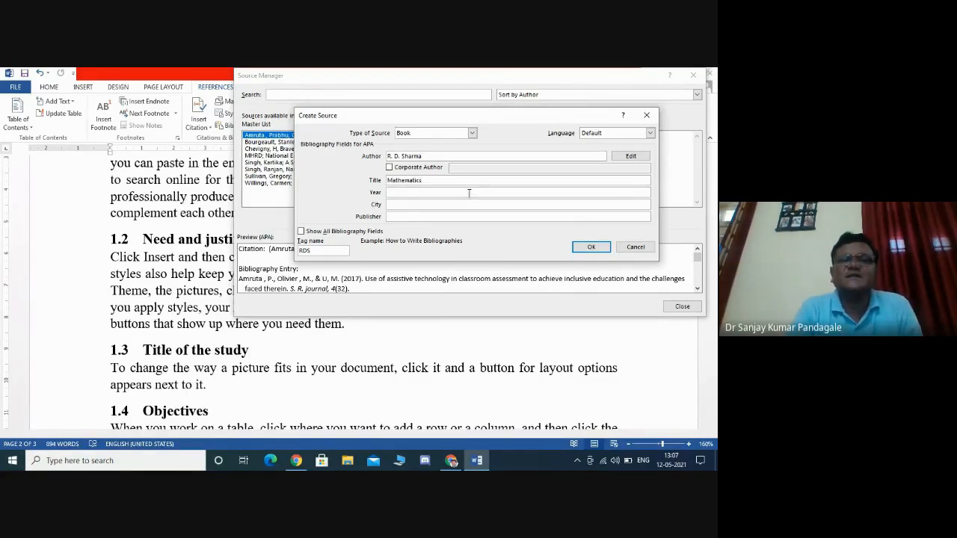
- Set the source's year to 2021 and its city to Delhi
left_click(434, 194)
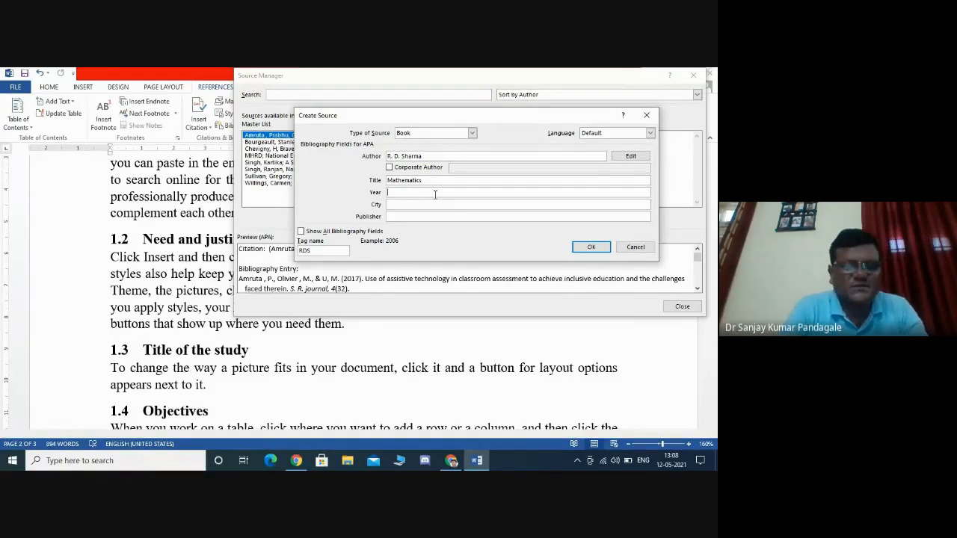
type("2001")
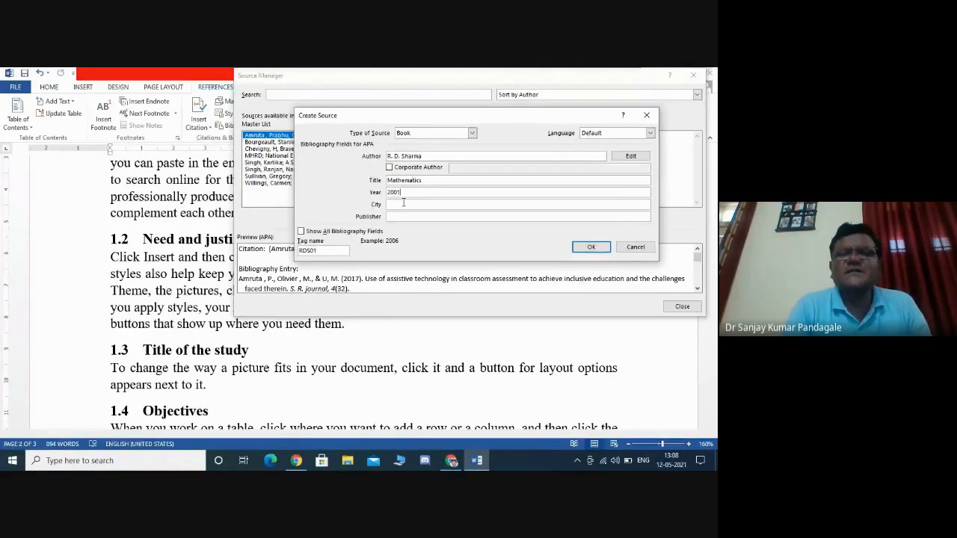
key("BackSpace")
key("BackSpace")
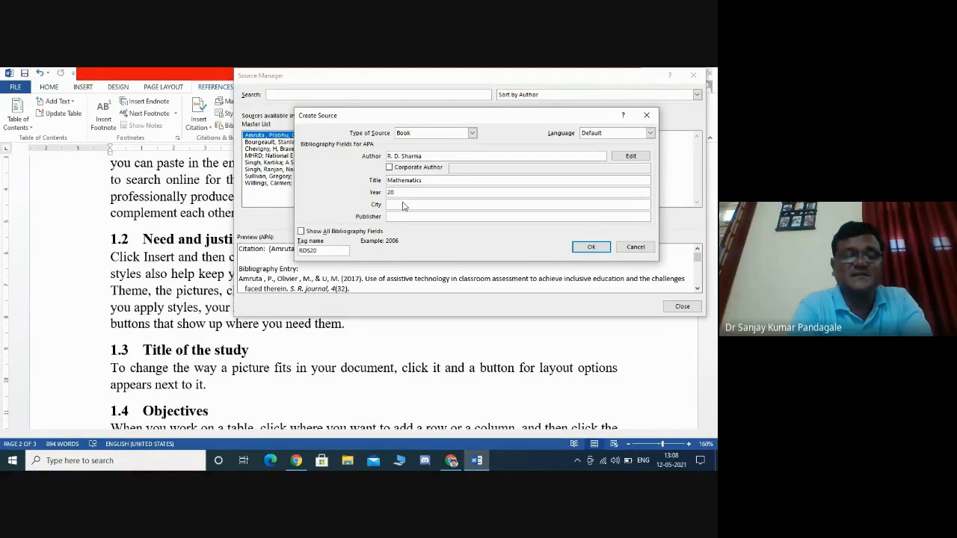
type("21")
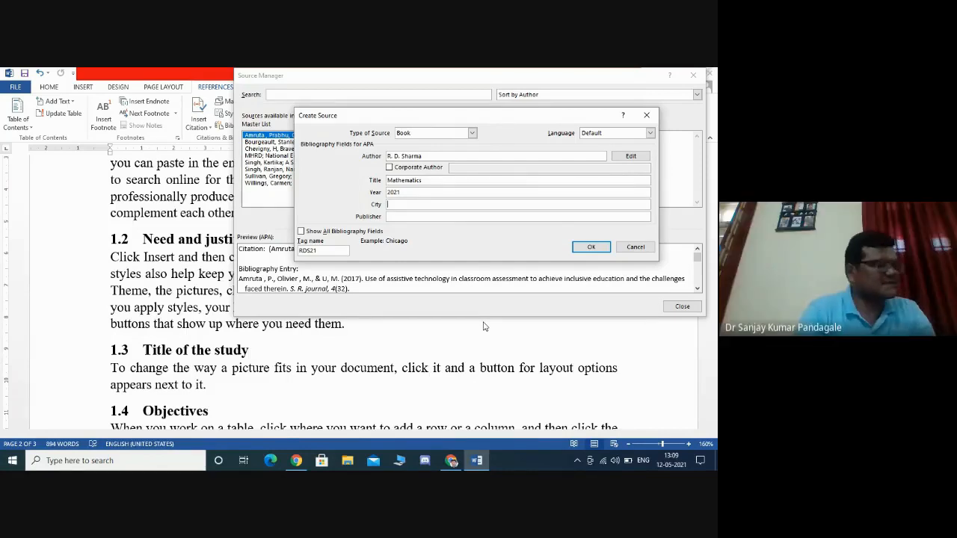
type("De")
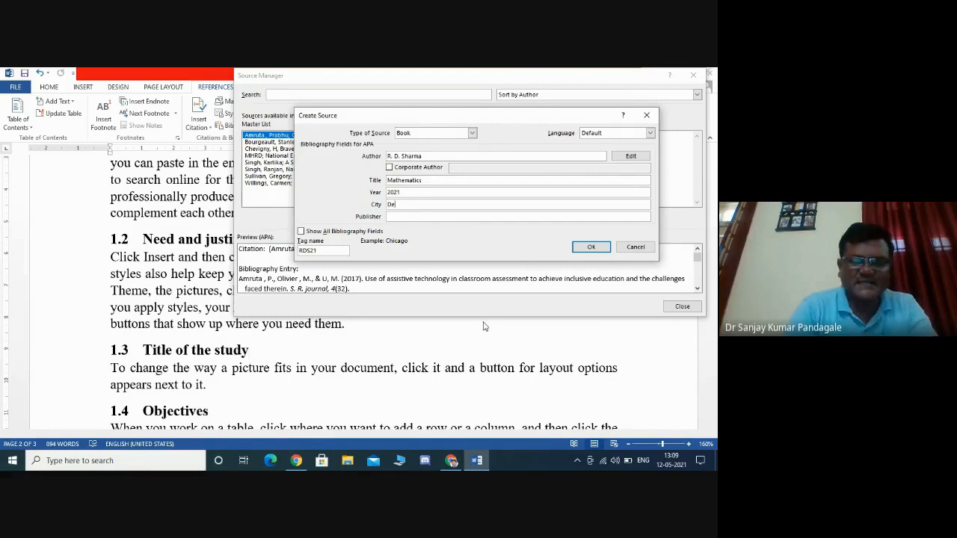
type("lhi")
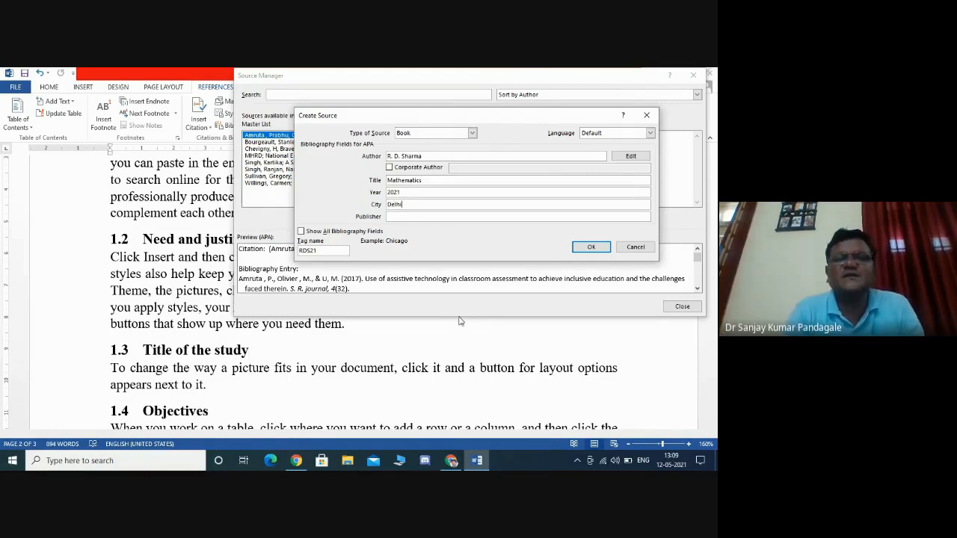
- Enter Dhanpat Rai as the book source's publisher
left_click(407, 216)
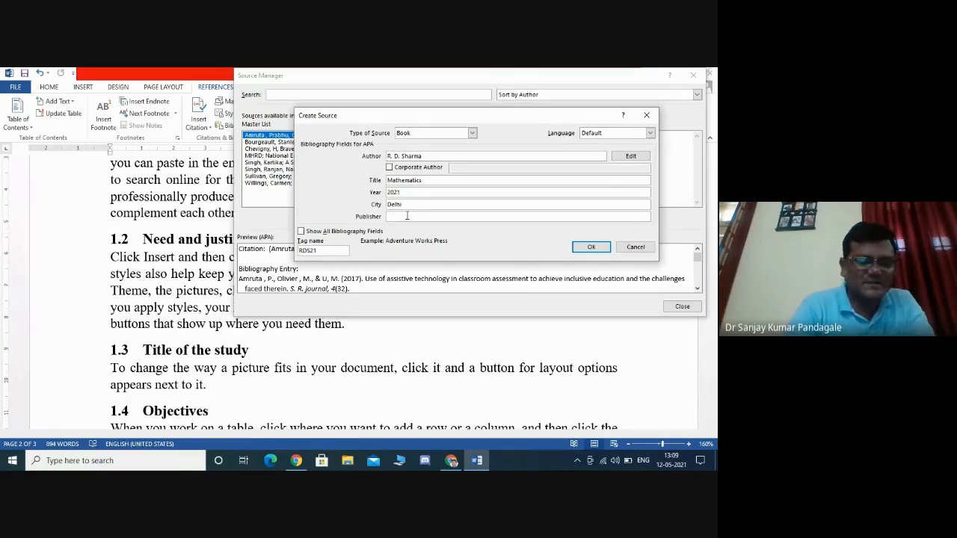
type("Dh")
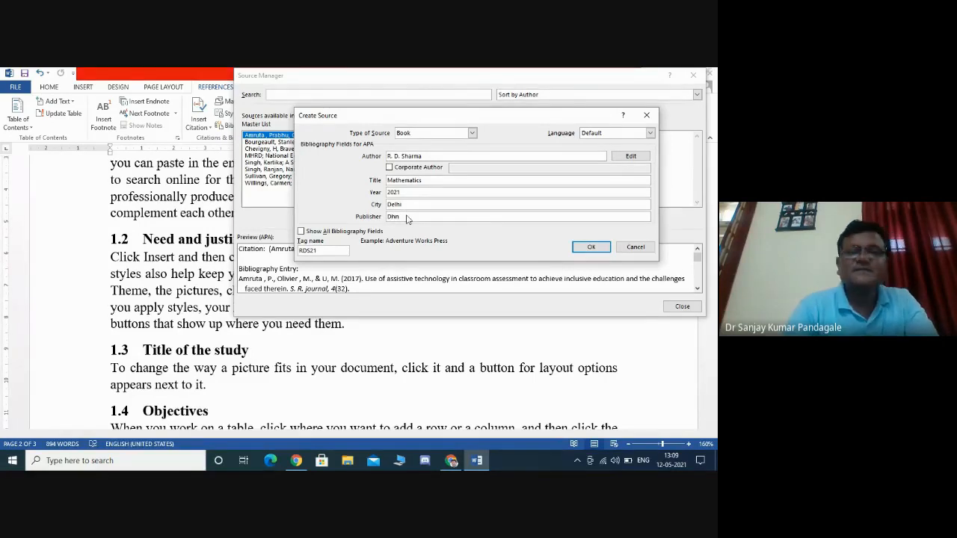
type("a")
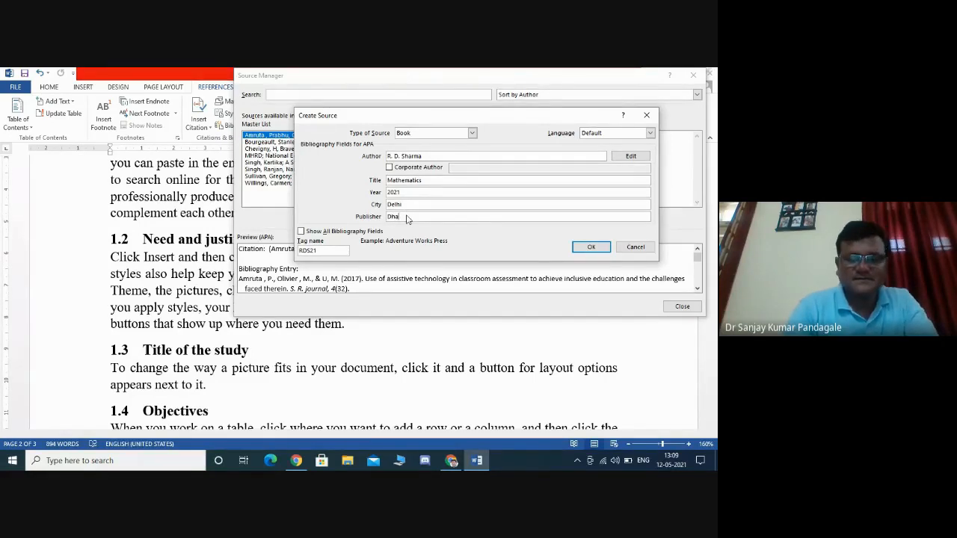
type("npa")
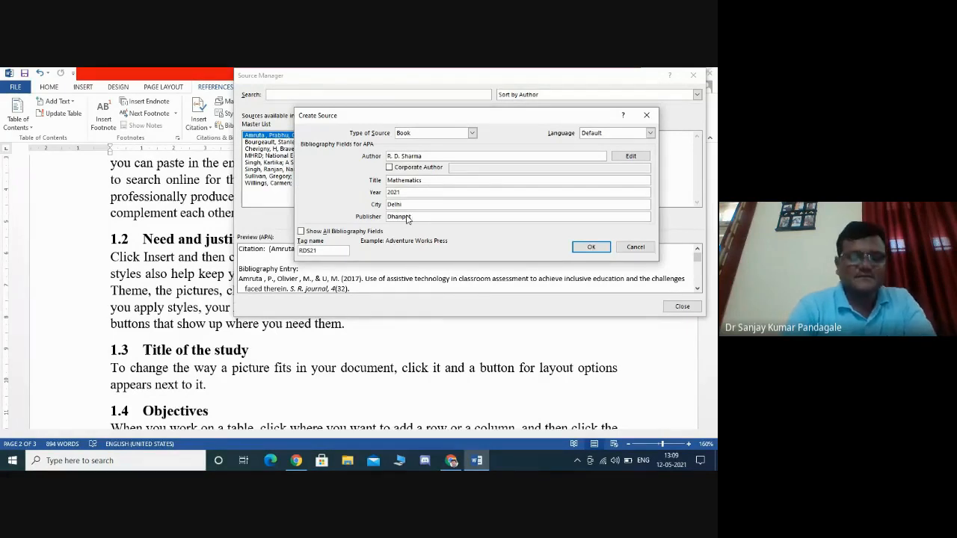
type("t Rai")
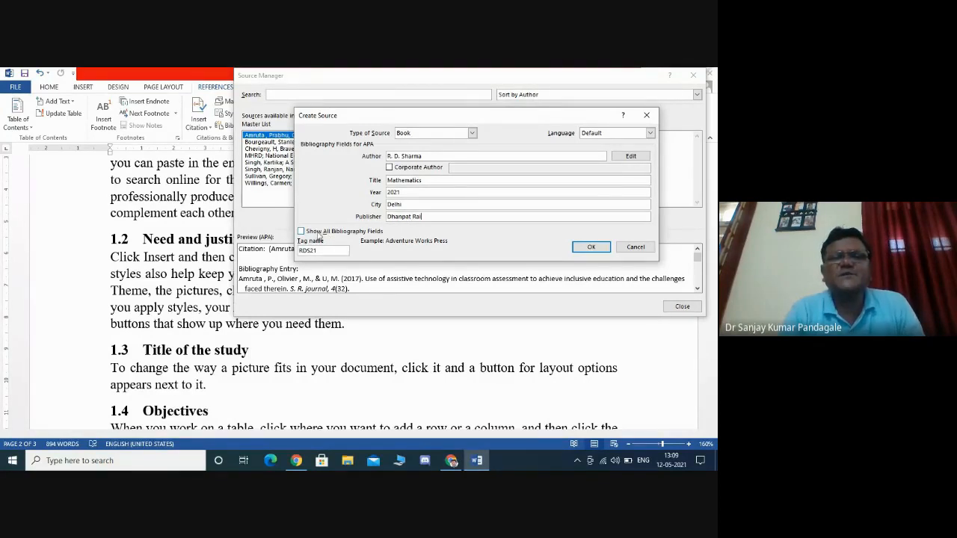
- Show all bibliography fields, review them, and save the new book source
left_click(365, 233)
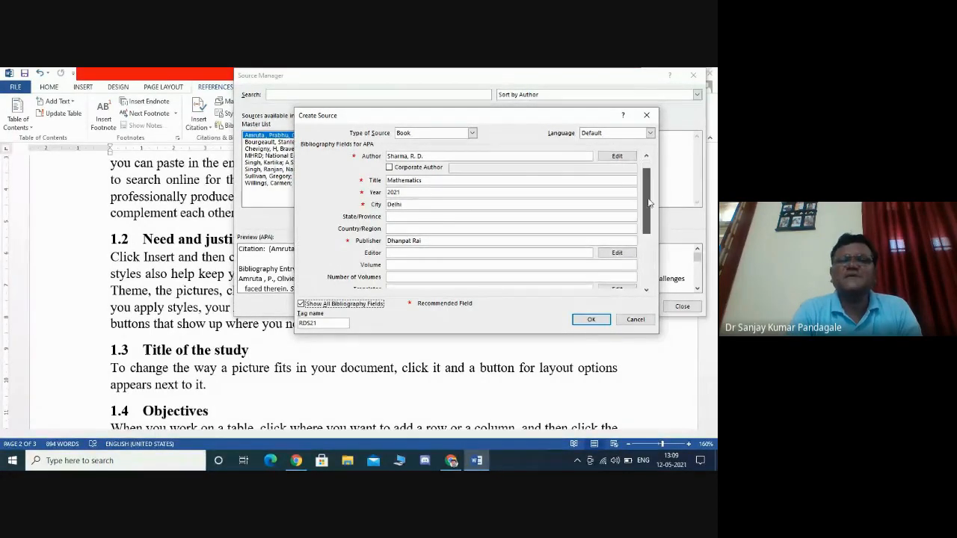
left_click_drag(650, 195, 649, 219)
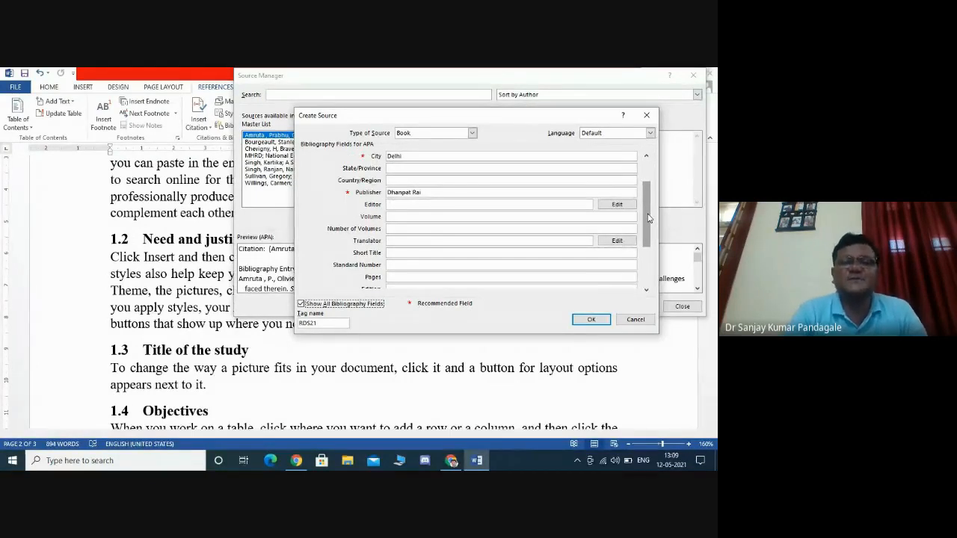
left_click_drag(648, 218, 649, 241)
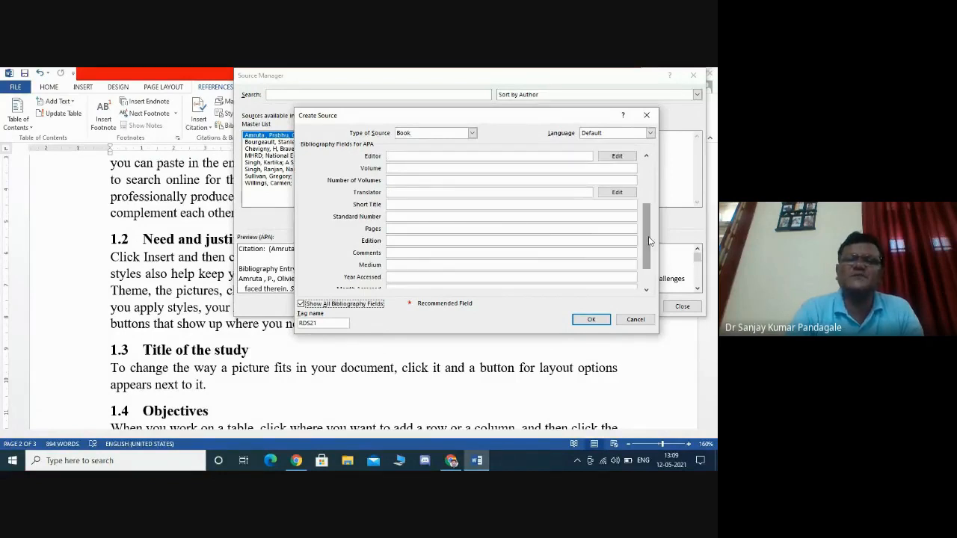
left_click(602, 322)
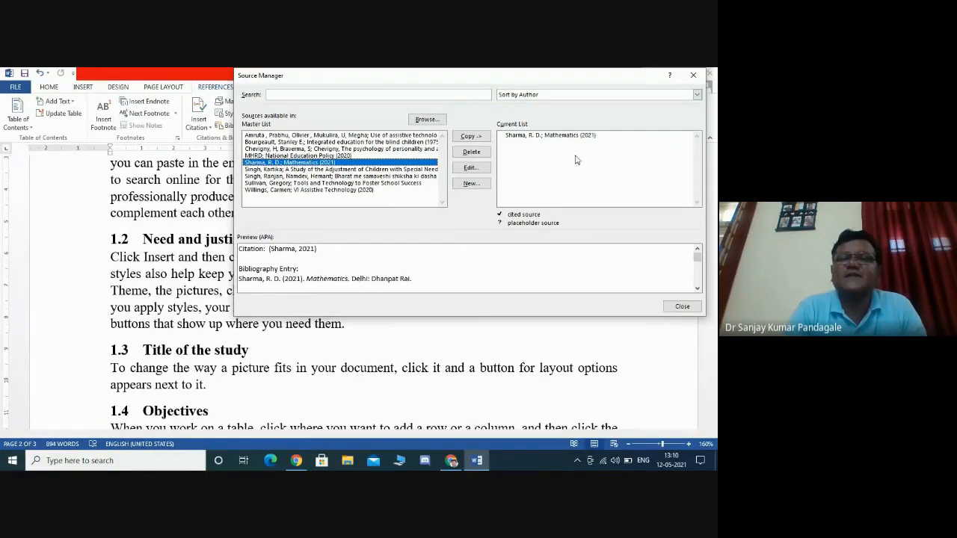
- Try to copy the new Sharma source from the current list back to the master list
left_click(546, 136)
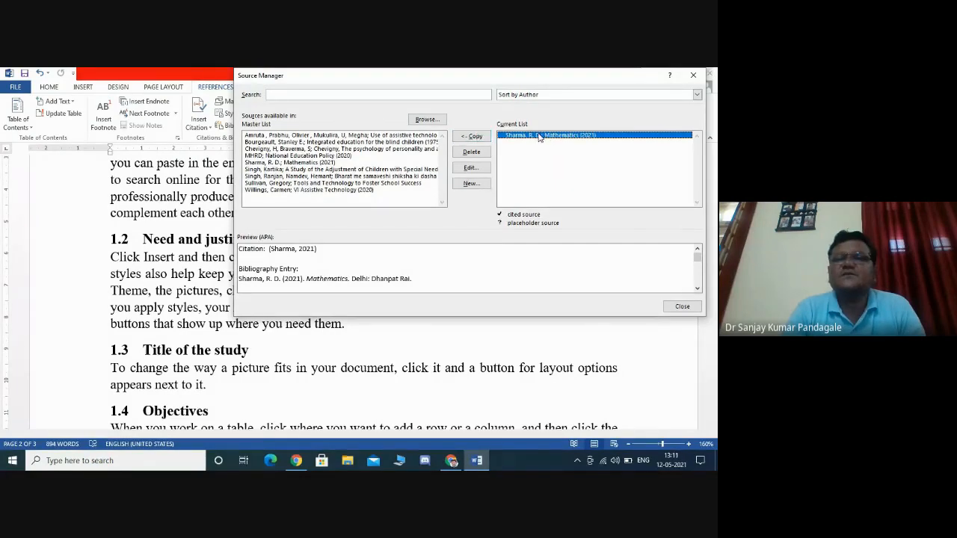
left_click(478, 137)
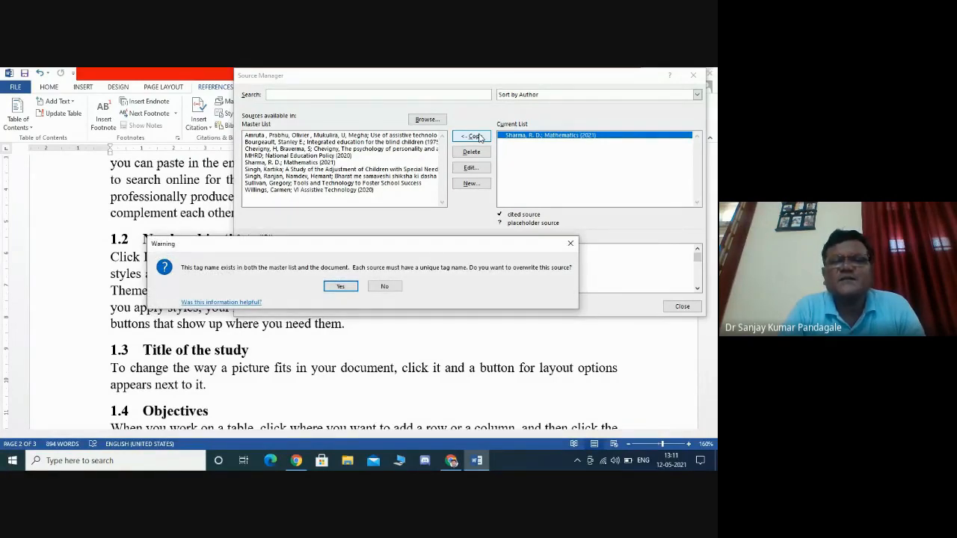
left_click(571, 243)
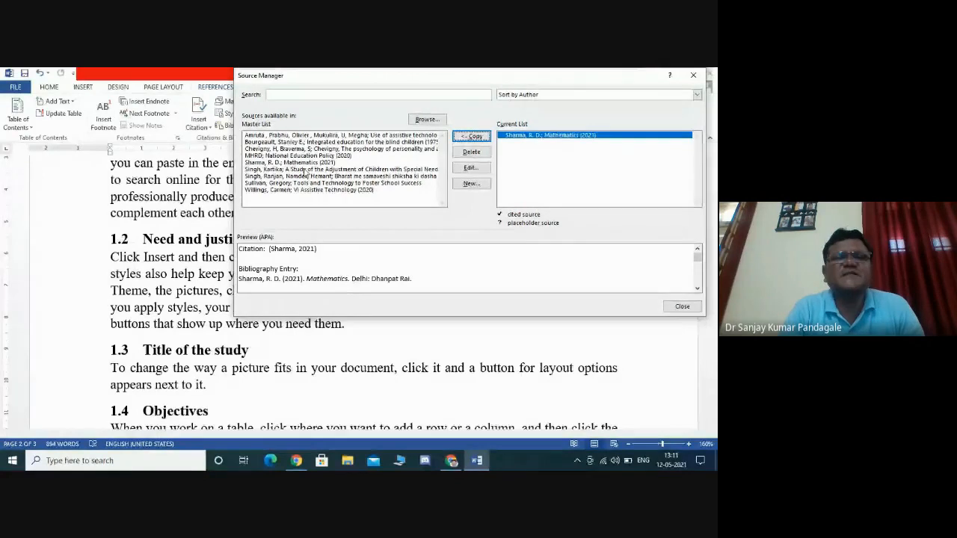
- Open the Sharma Mathematics source from the master list for editing and cancel without changing its fields
left_click(287, 162)
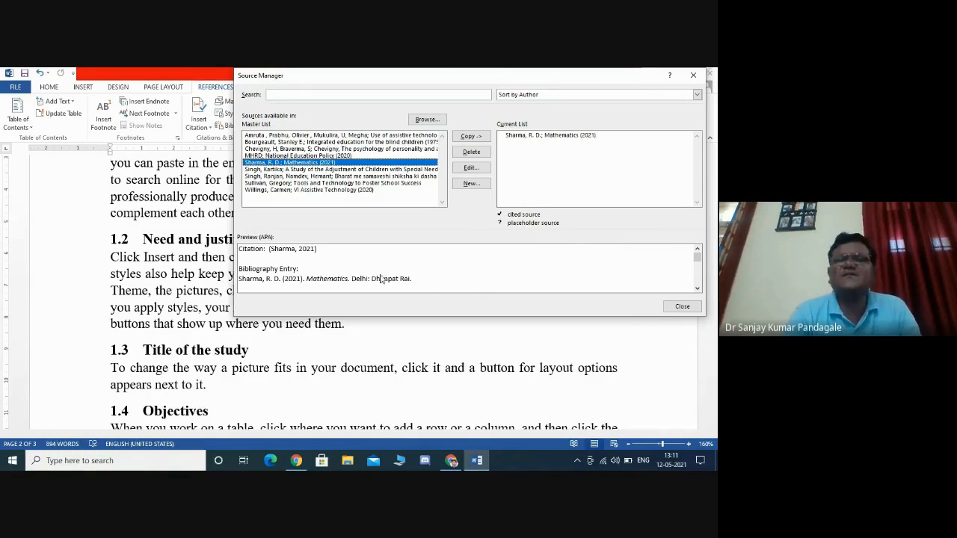
left_click_drag(505, 84, 596, 89)
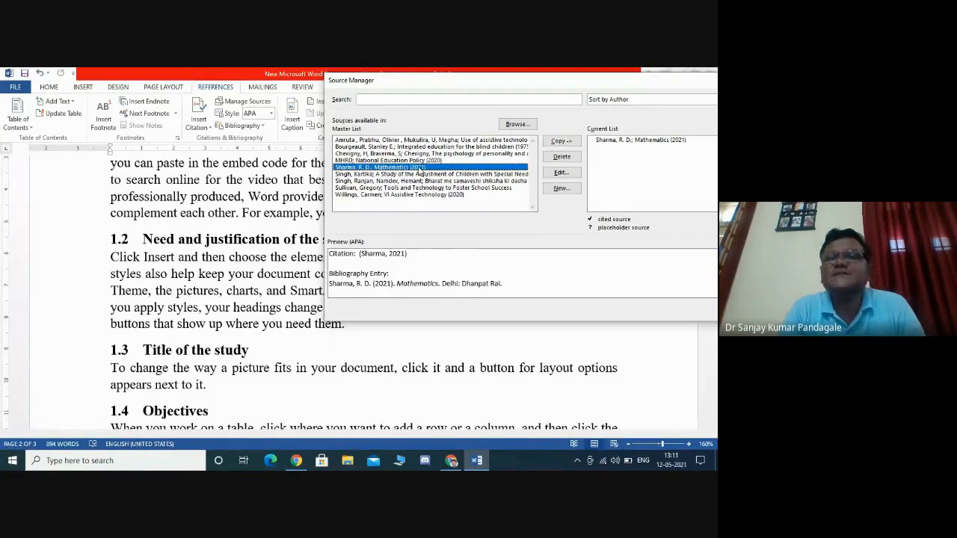
left_click_drag(557, 85, 462, 101)
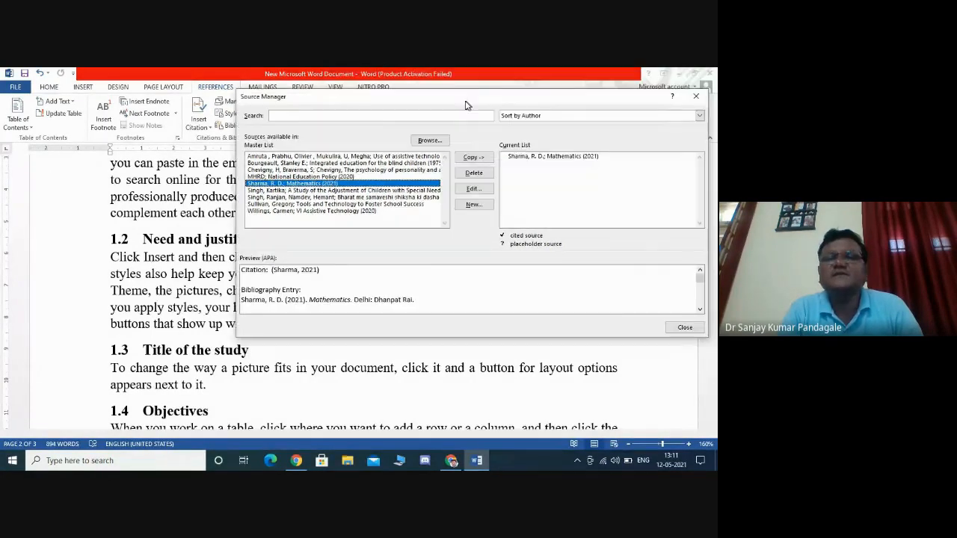
left_click(469, 189)
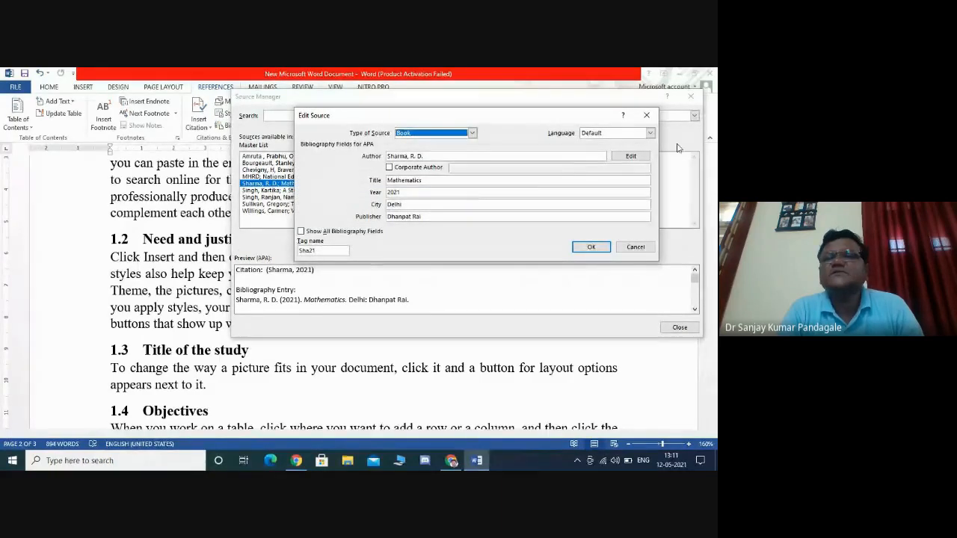
left_click(635, 246)
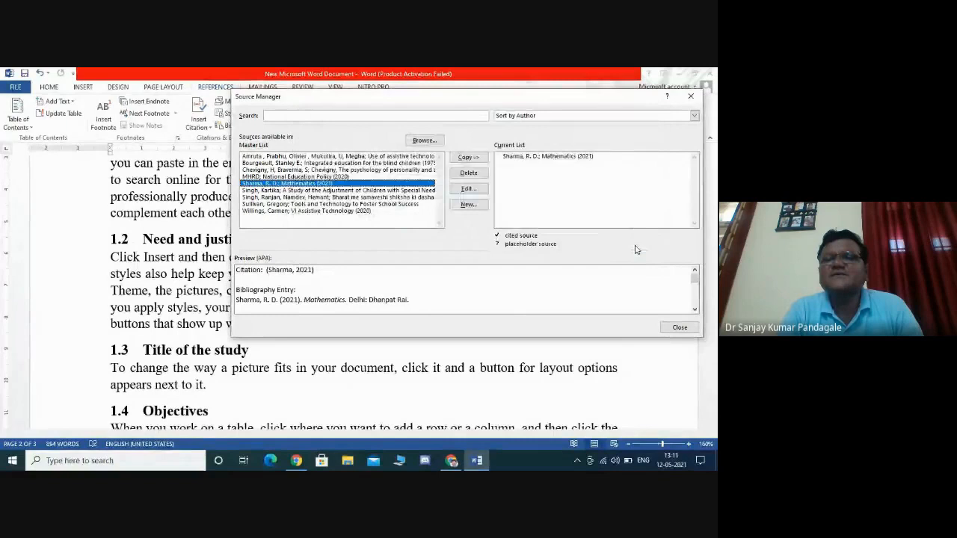
- Review the citation and bibliography preview of the Sharma source in the current list, then close Source Manager
left_click(565, 160)
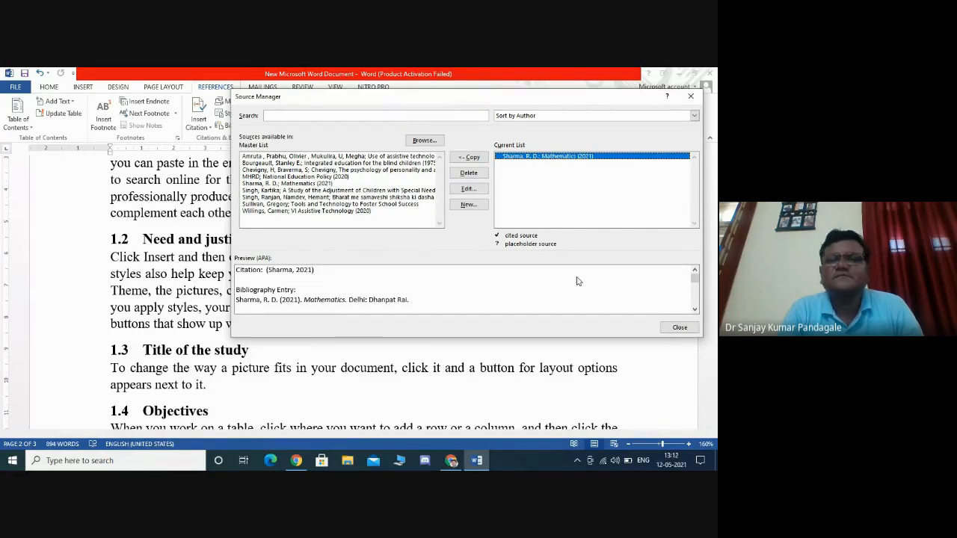
left_click(694, 309)
left_click(695, 309)
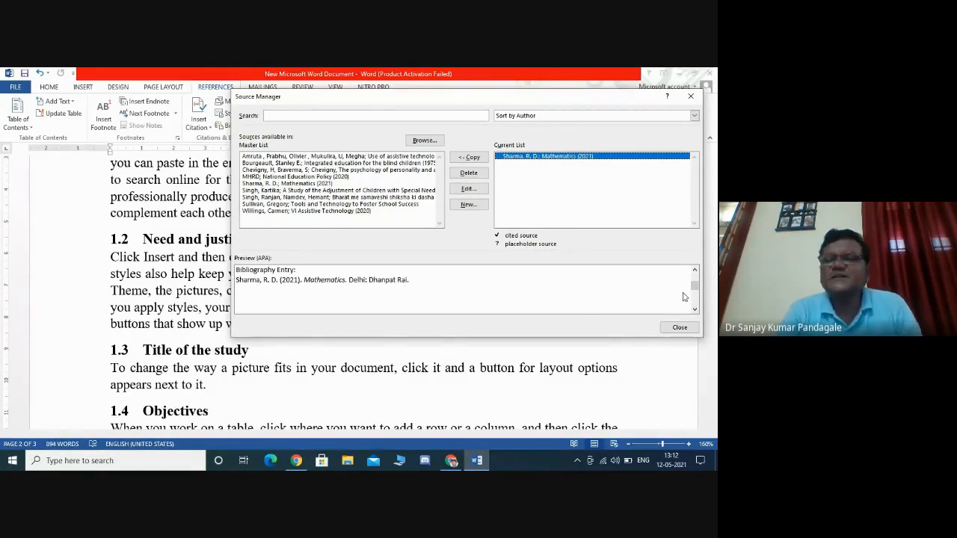
left_click(695, 270)
left_click(695, 270)
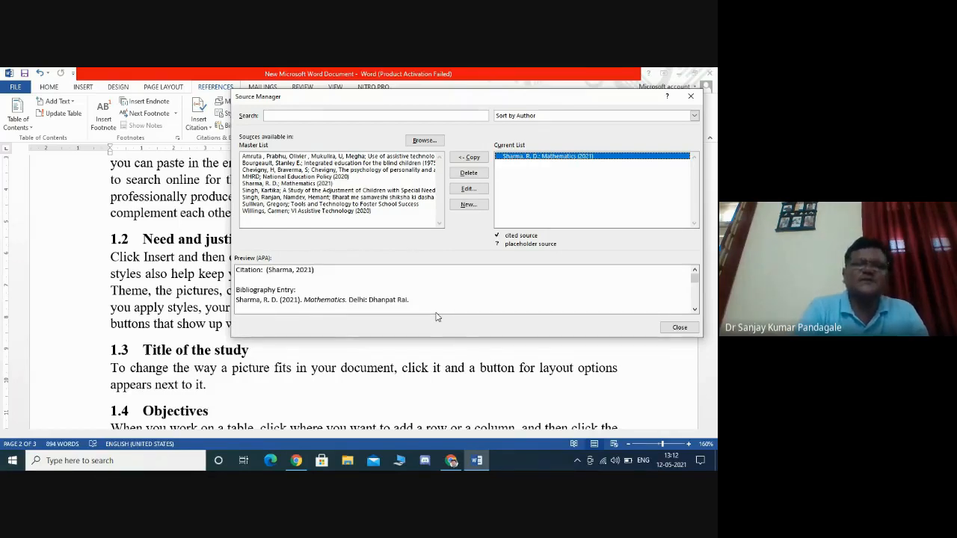
left_click(680, 327)
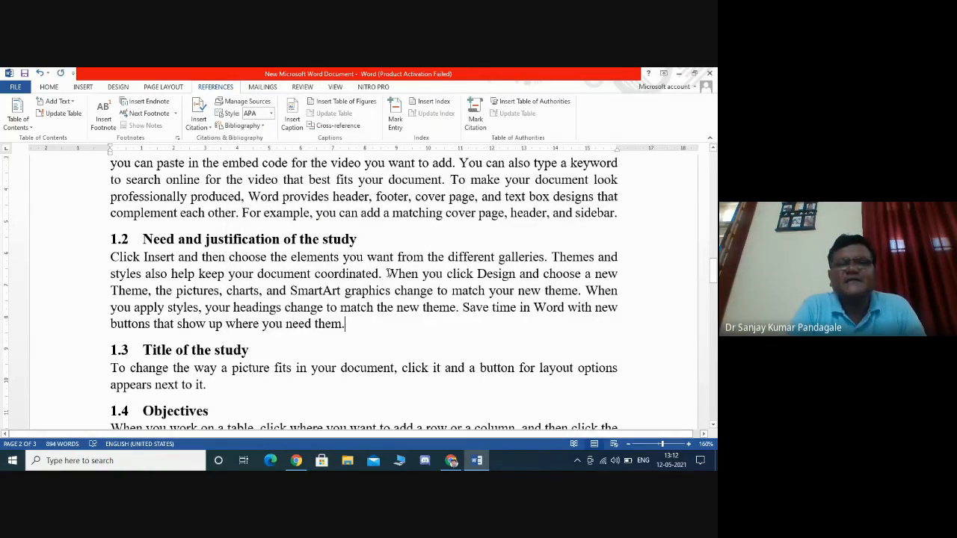
- Insert the phrase According to R D Sharma before the sentence starting When you click Design in section 1.2
left_click_drag(388, 273, 345, 327)
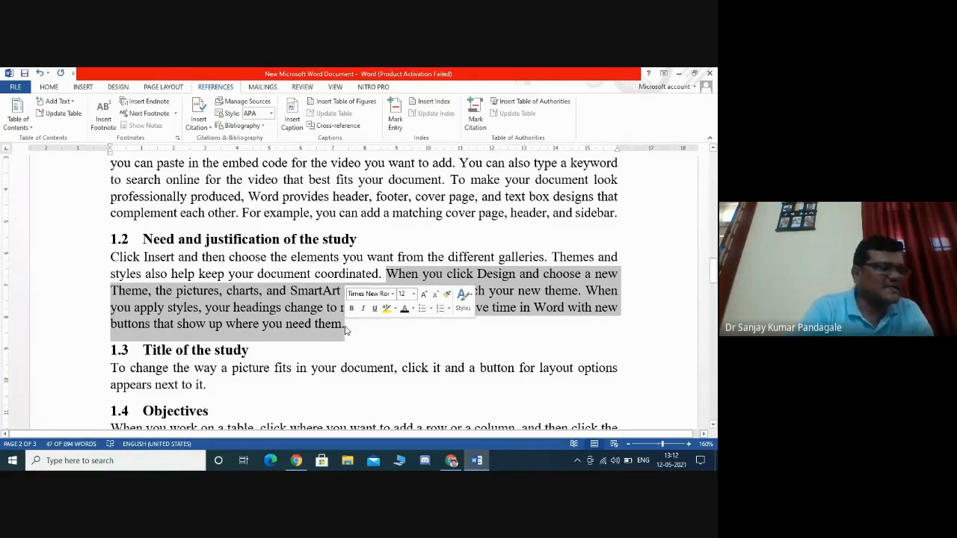
left_click(453, 357)
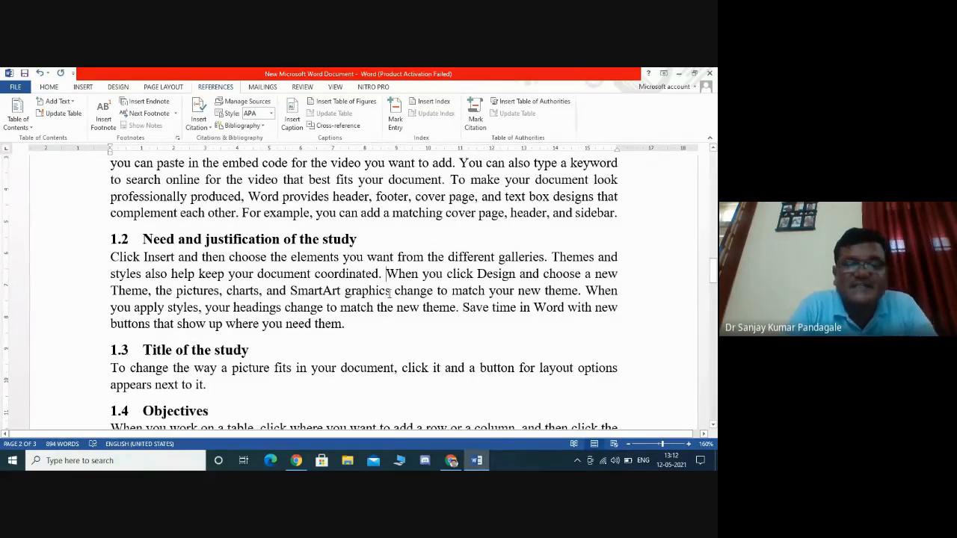
type("R")
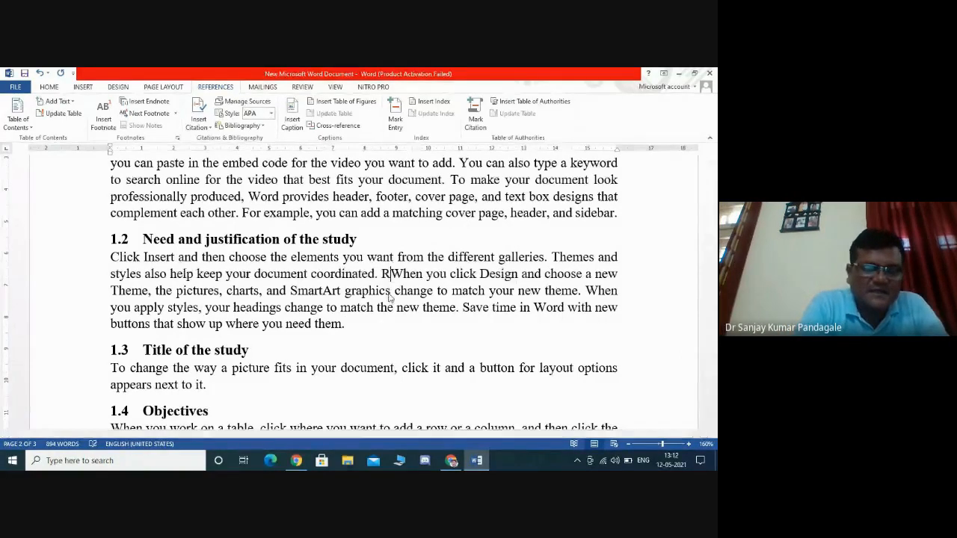
type(" d")
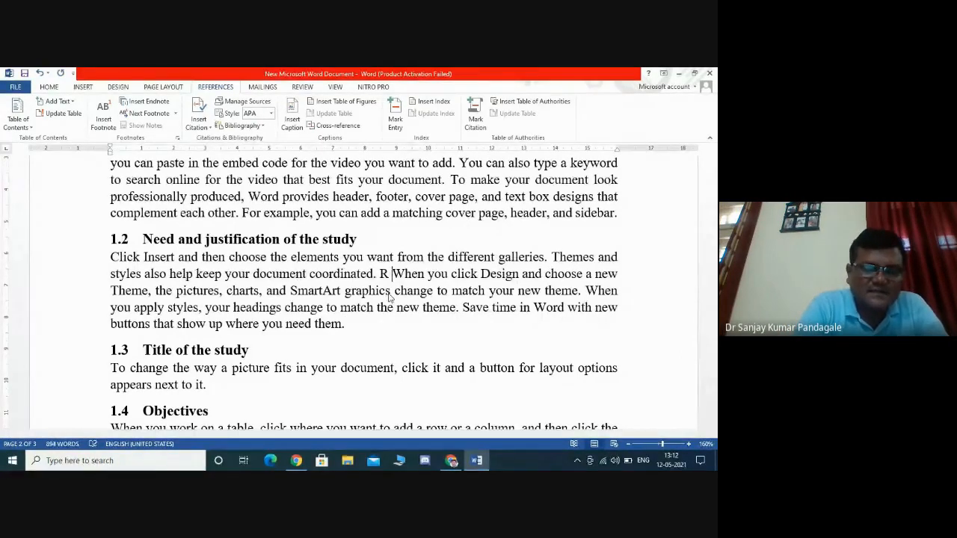
key("BackSpace")
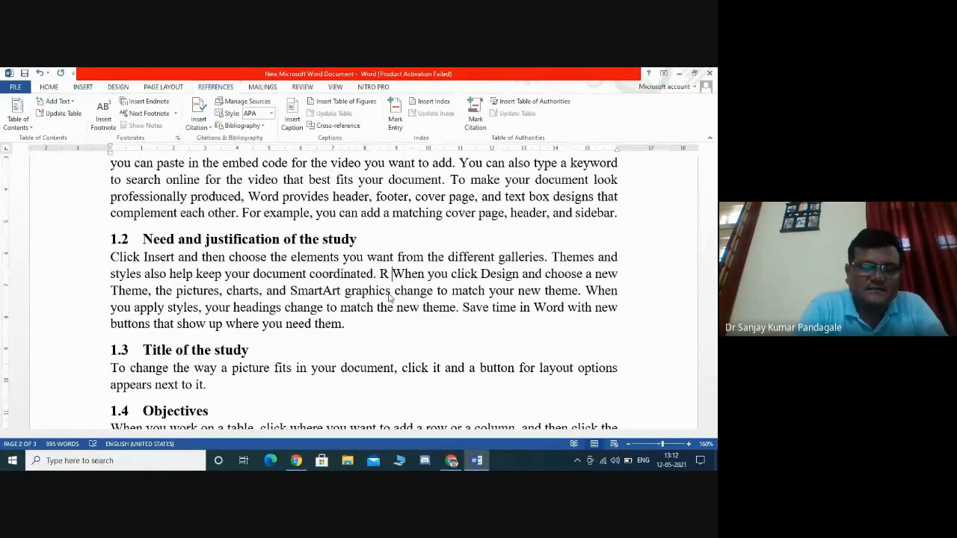
type("D Sharma")
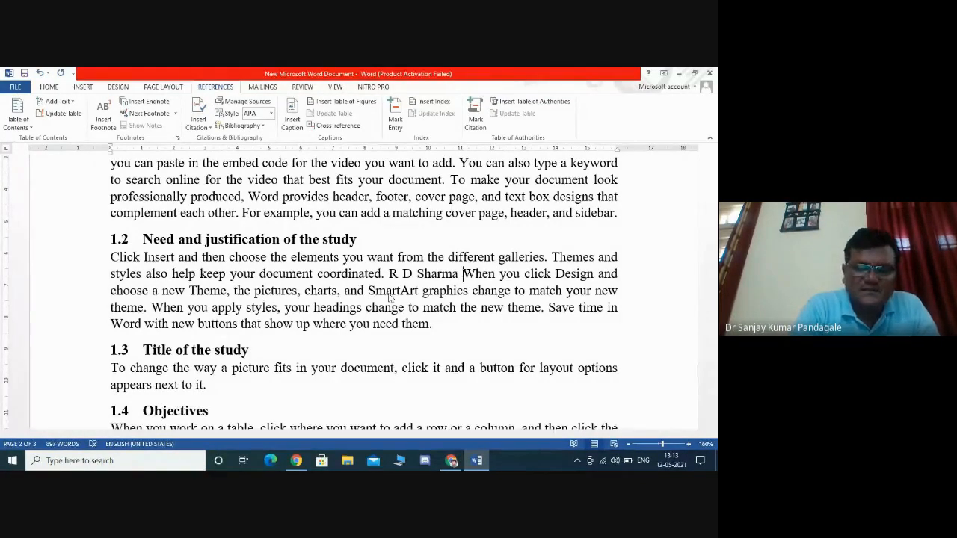
type("in ")
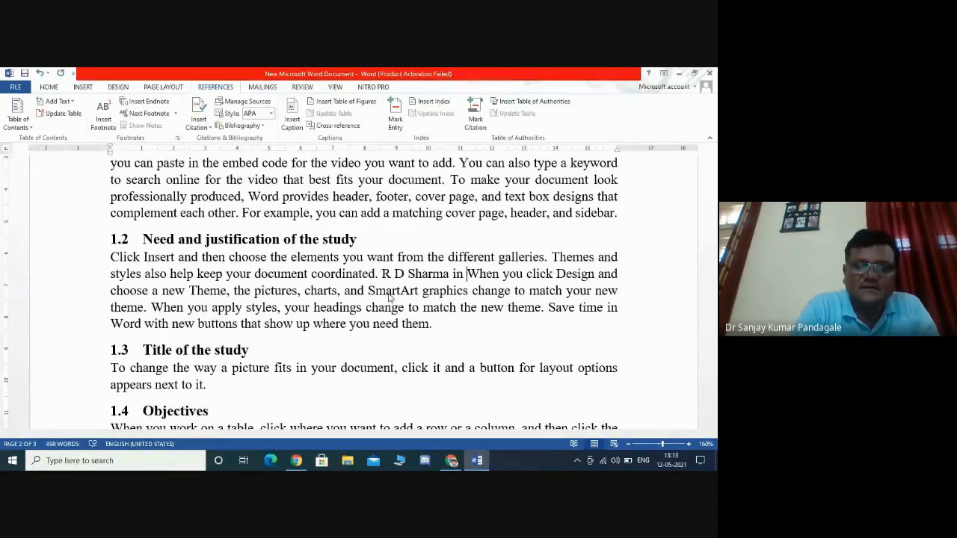
type("his")
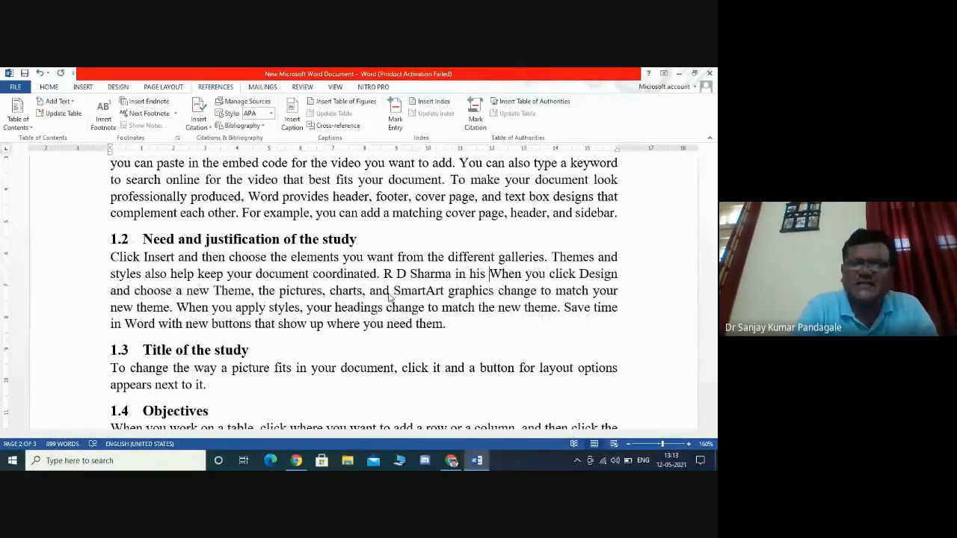
key("BackSpace")
key("BackSpace")
key("BackSpace")
key("BackSpace")
key("BackSpace")
key("BackSpace")
key("BackSpace")
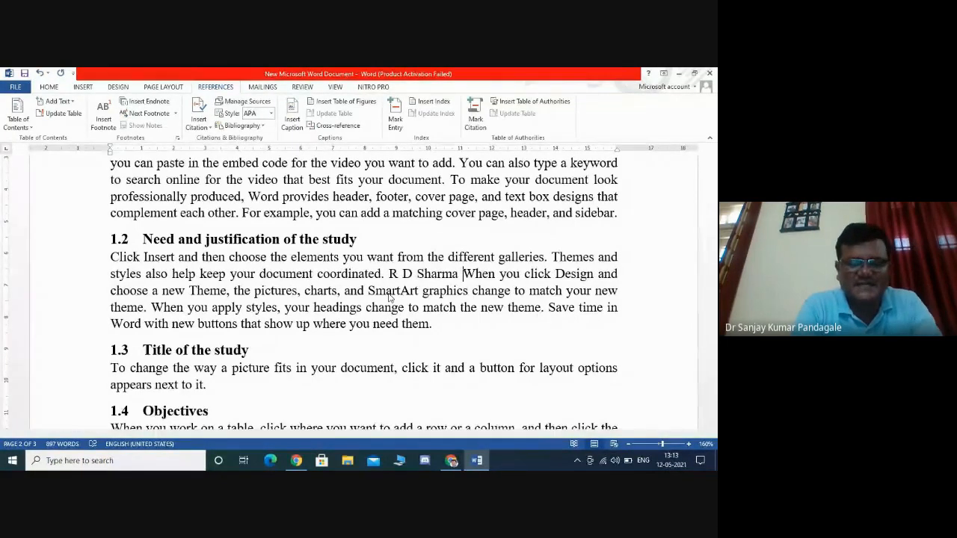
key("Left")
key("Left")
key("Left")
key("Left")
key("Left")
key("Left")
key("Left")
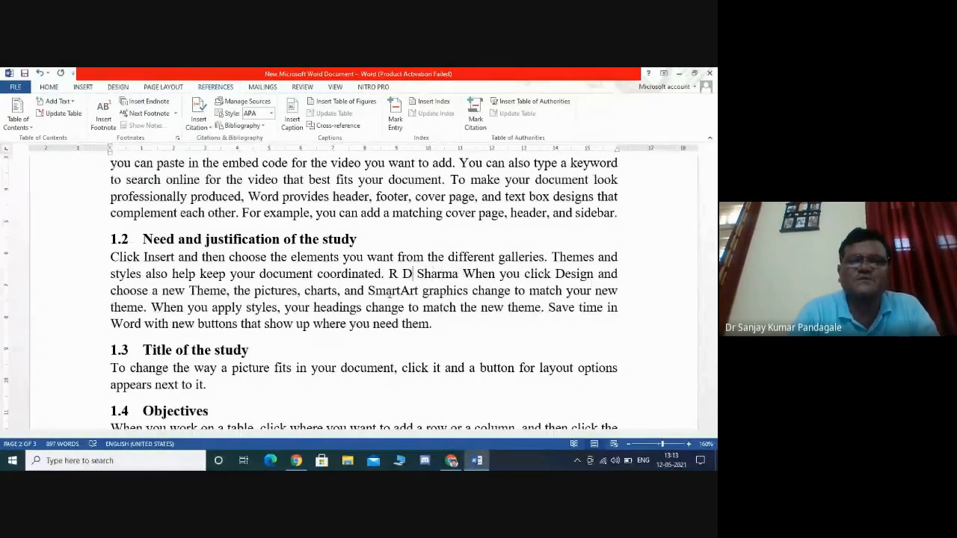
key("Left")
key("Left")
key("Left")
key("Left")
type("In")
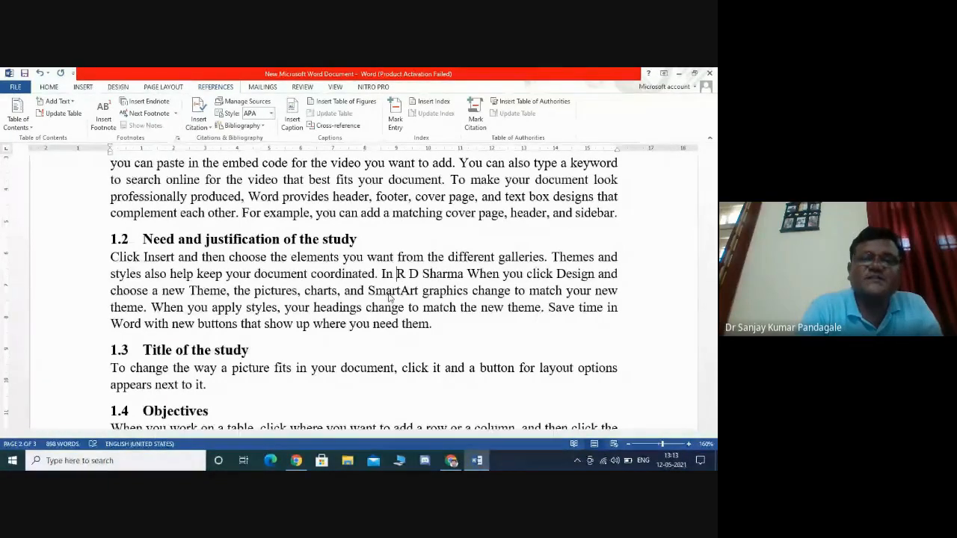
key("BackSpace")
key("BackSpace")
key("BackSpace")
key("BackSpace")
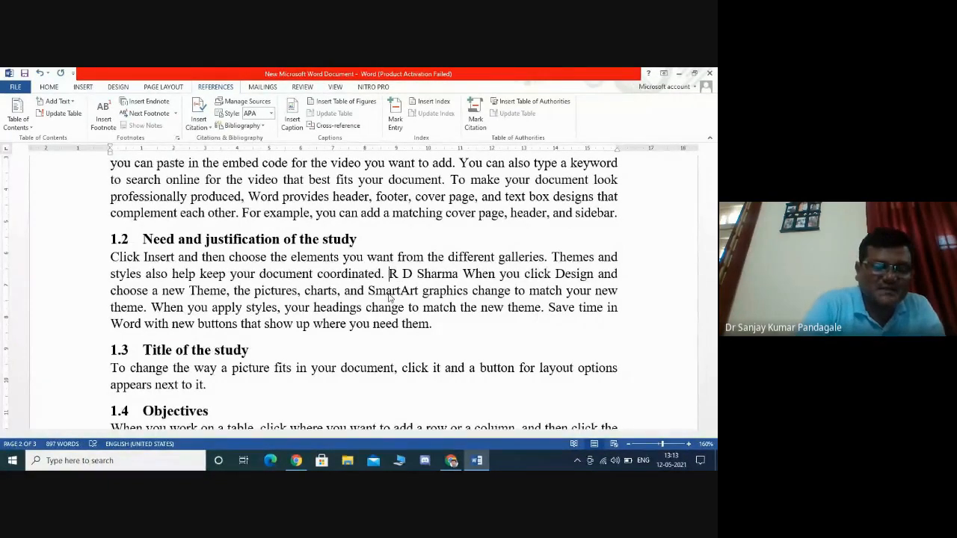
type("Accordi")
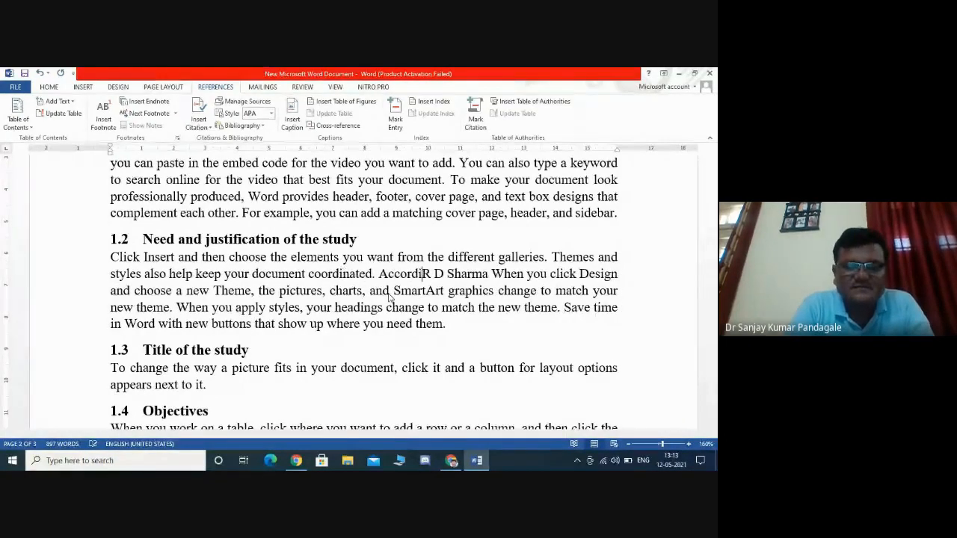
type("ng to")
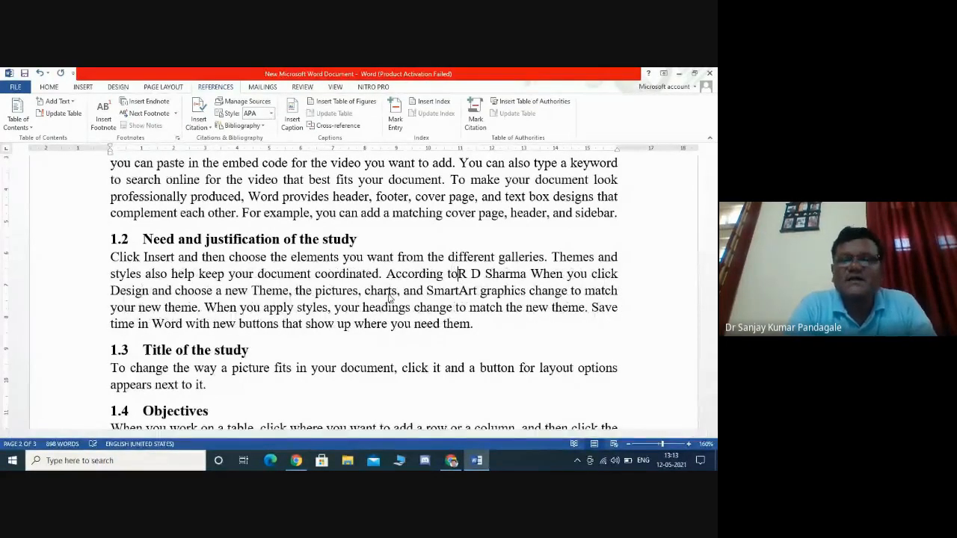
- Delete the initials R D from the new phrase, leaving According to Sharma
left_click(487, 274)
key("BackSpace")
key("BackSpace")
key("BackSpace")
key("BackSpace")
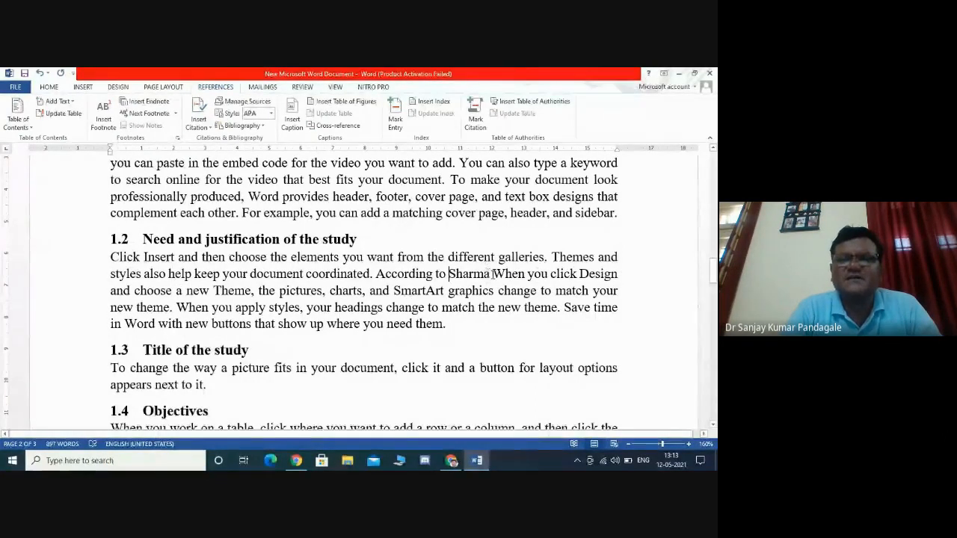
- Add a comma after Sharma and enclose the passage from When you click Design to need them. in quotation marks
left_click(490, 273)
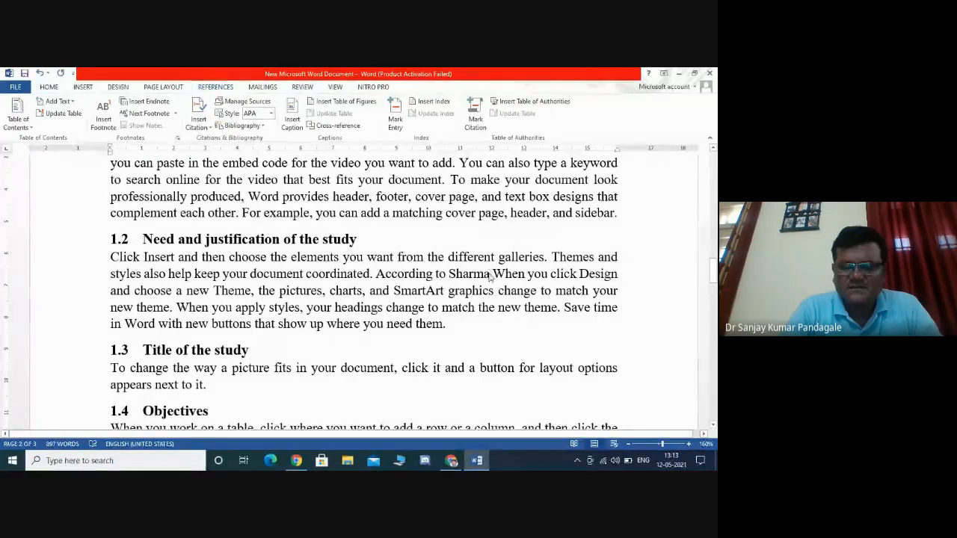
type(", ")
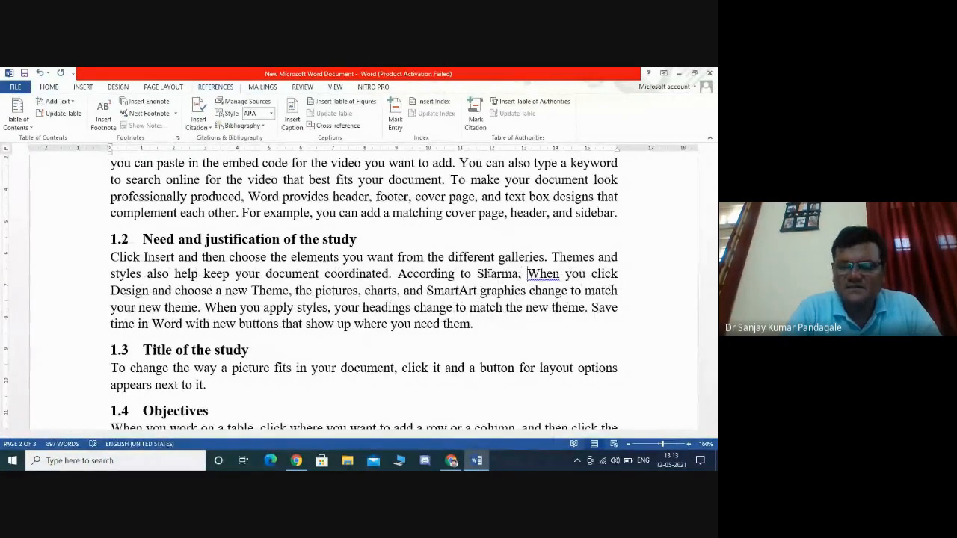
type("\"")
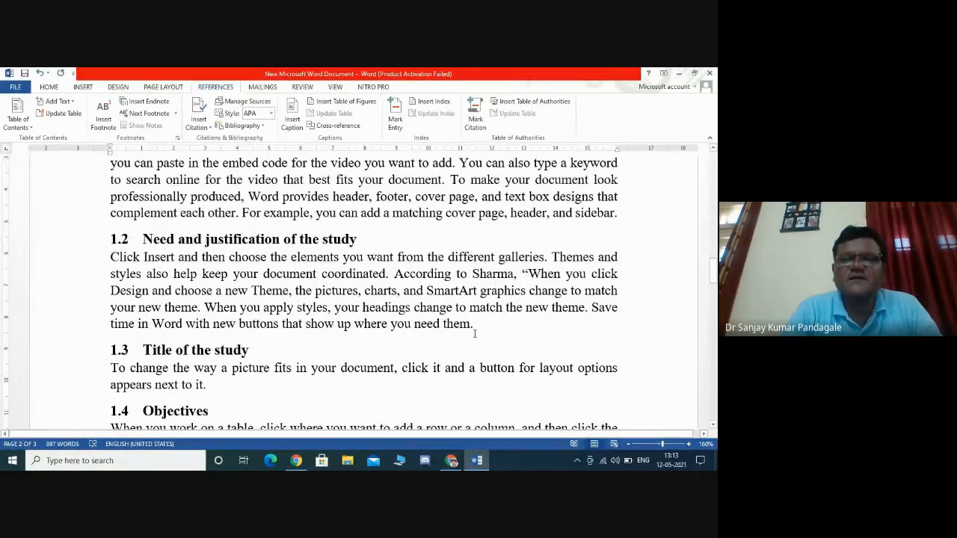
left_click(473, 327)
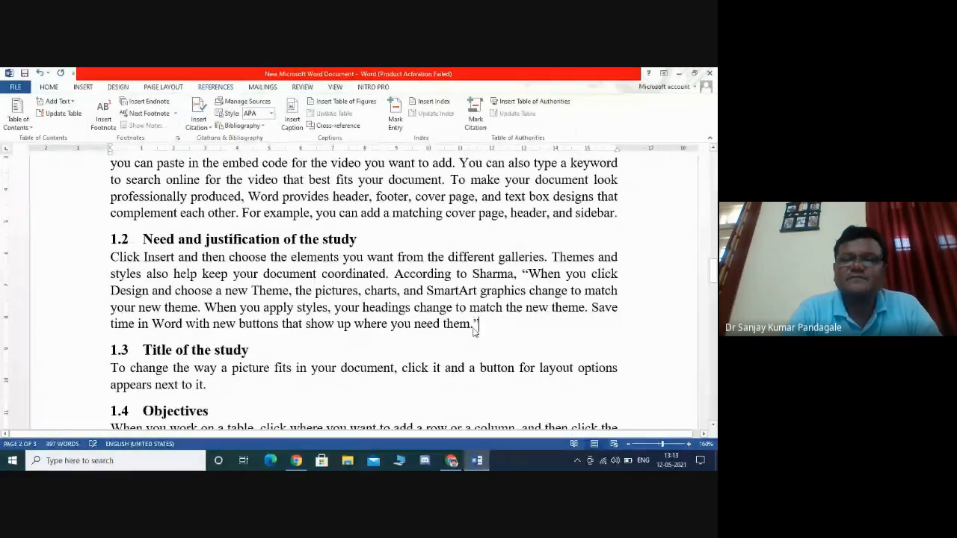
type("\"")
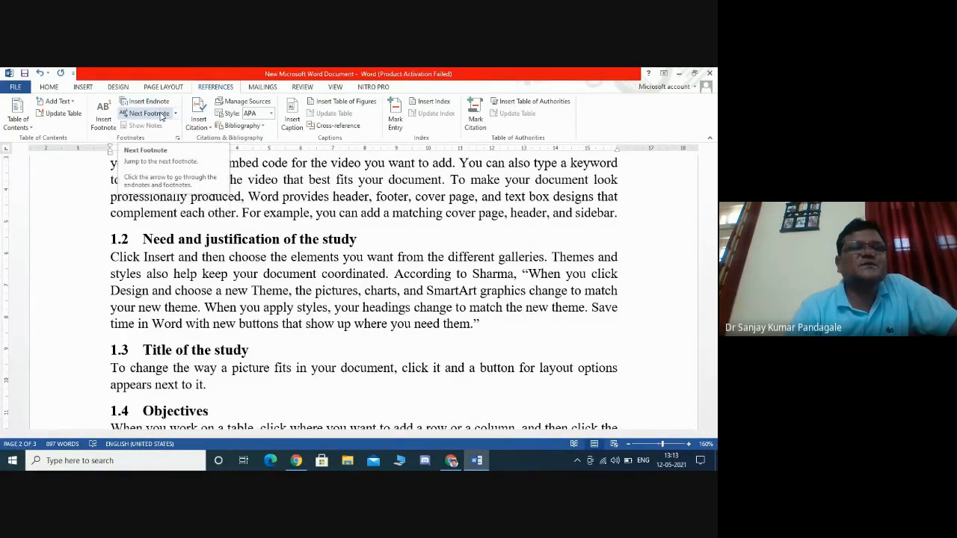
- Insert a footnote after the closing quotation mark of the quoted passage in section 1.2
left_click(104, 115)
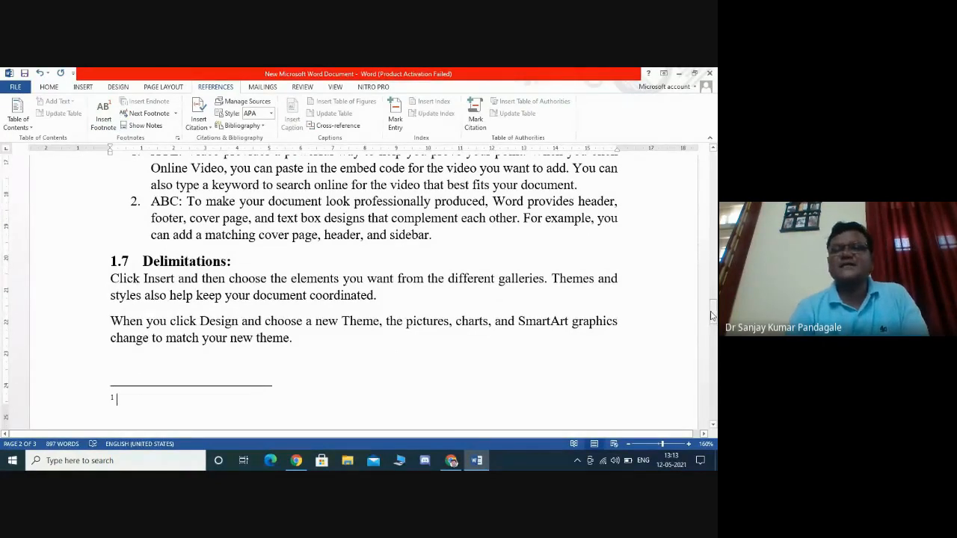
left_click_drag(712, 315, 709, 272)
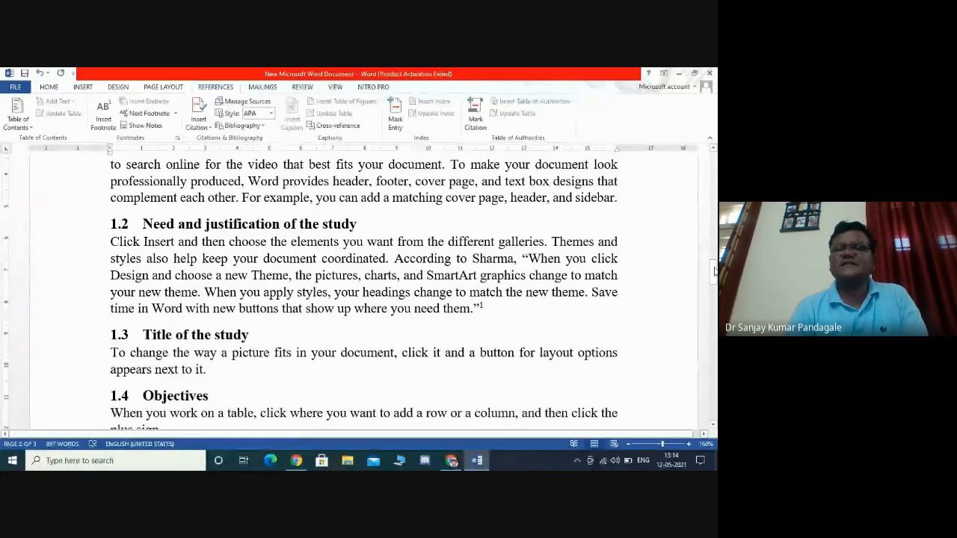
left_click_drag(714, 270, 714, 315)
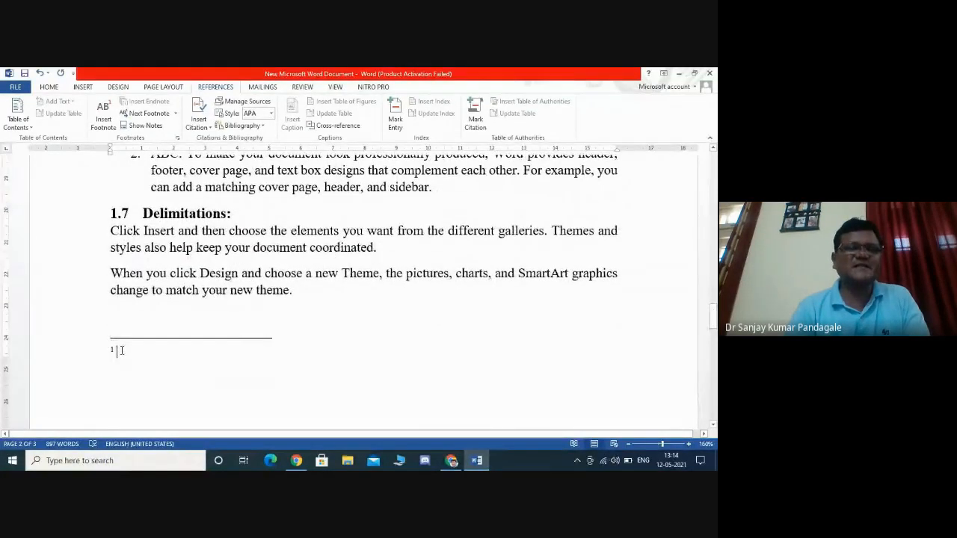
left_click_drag(117, 351, 238, 359)
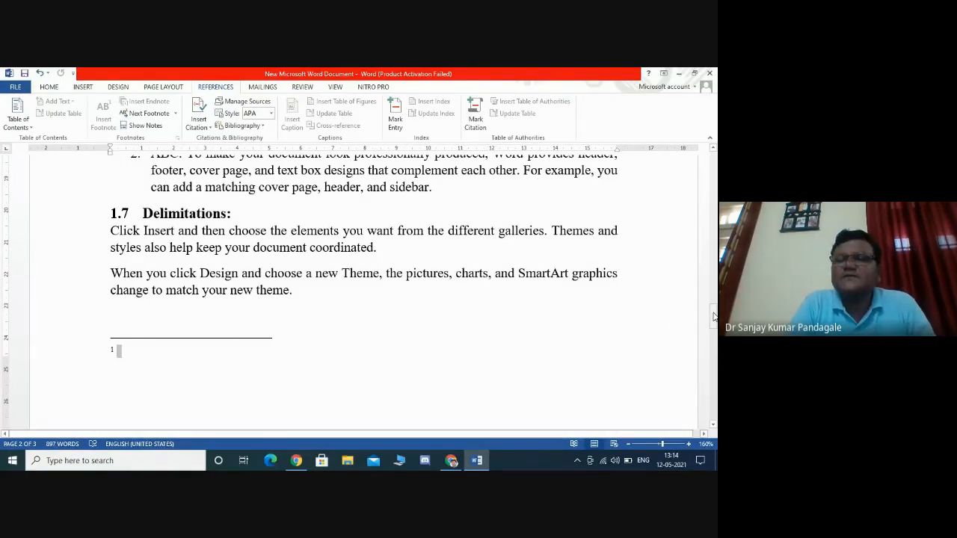
- Open the Source Manager for the document's citation sources
left_click_drag(714, 317, 711, 139)
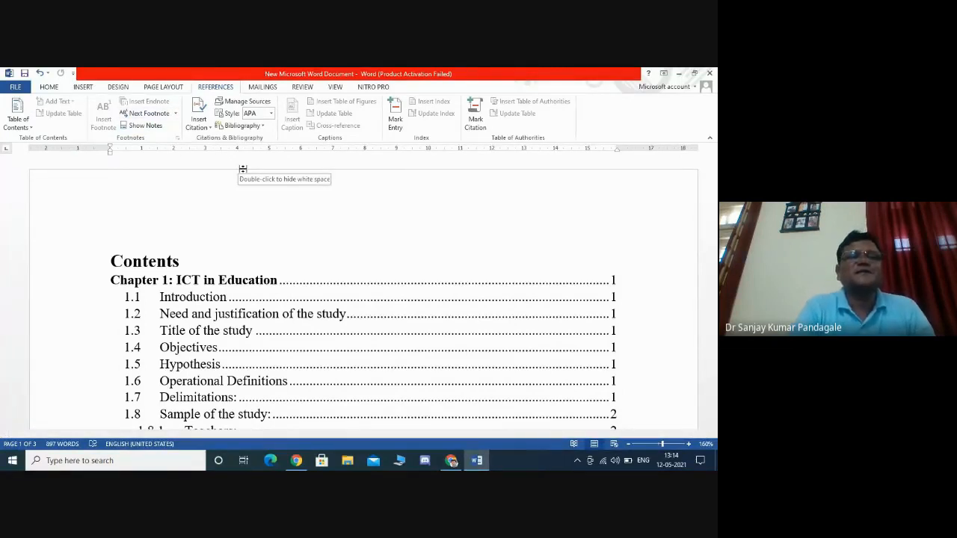
left_click(247, 103)
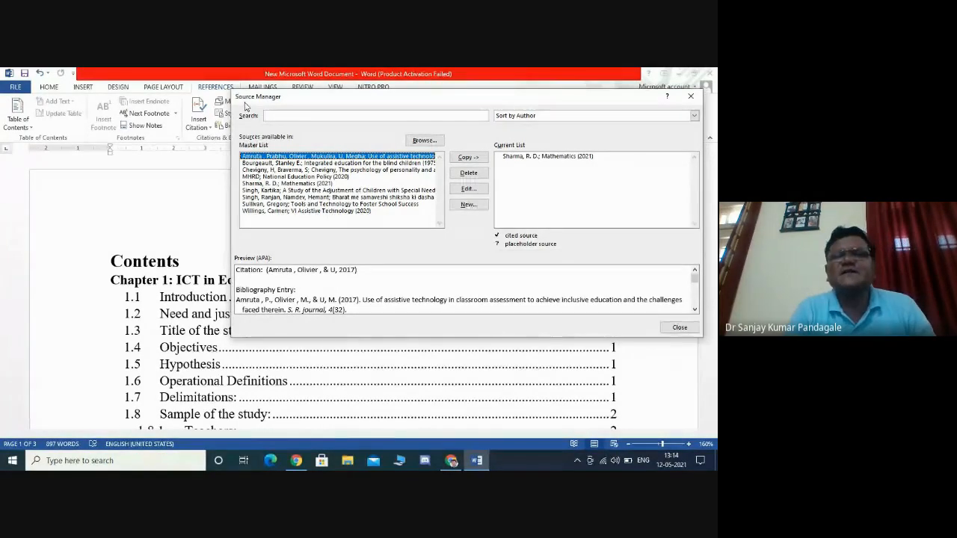
- Start creating a new citation source and set its type of source to Journal Article
left_click(471, 204)
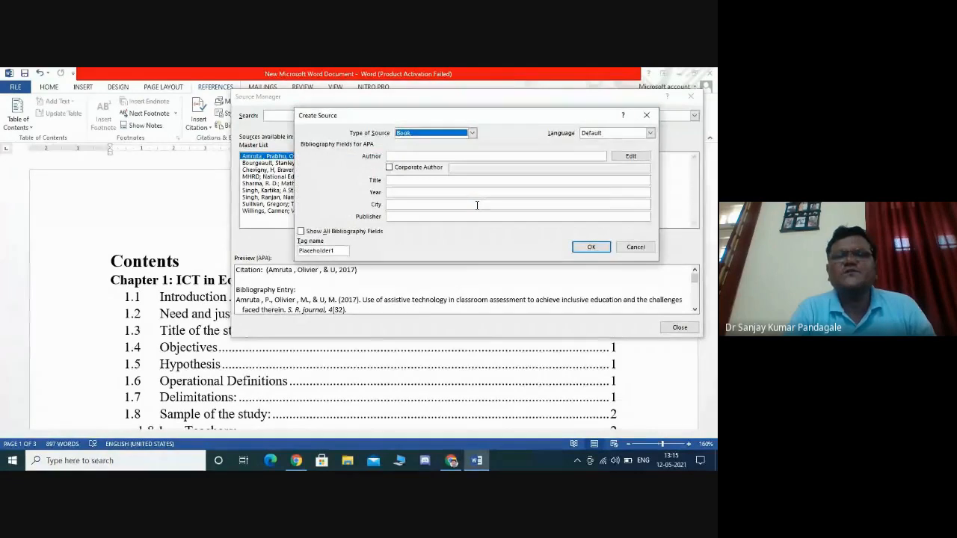
left_click(473, 133)
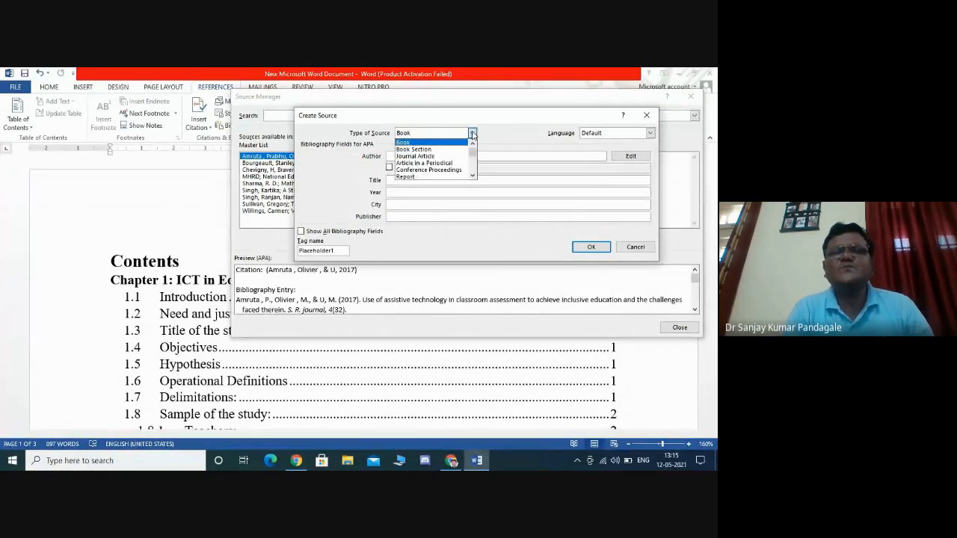
left_click(438, 156)
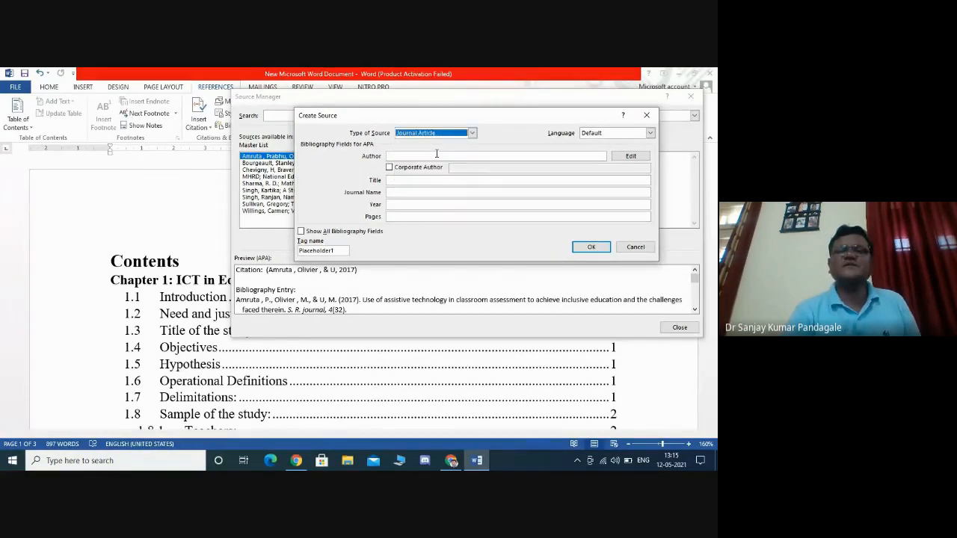
- Enter the first author's full name in the Author field of the new source
left_click(431, 156)
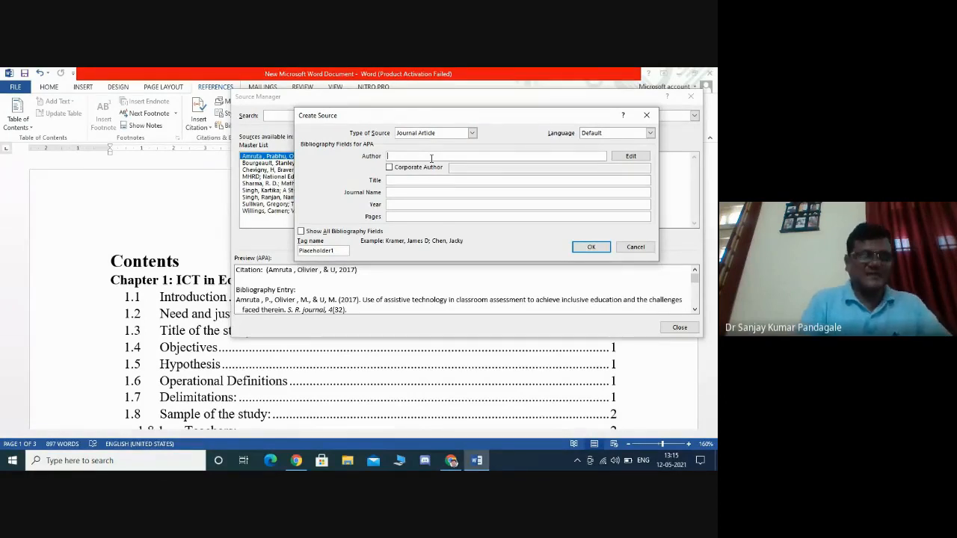
type("S")
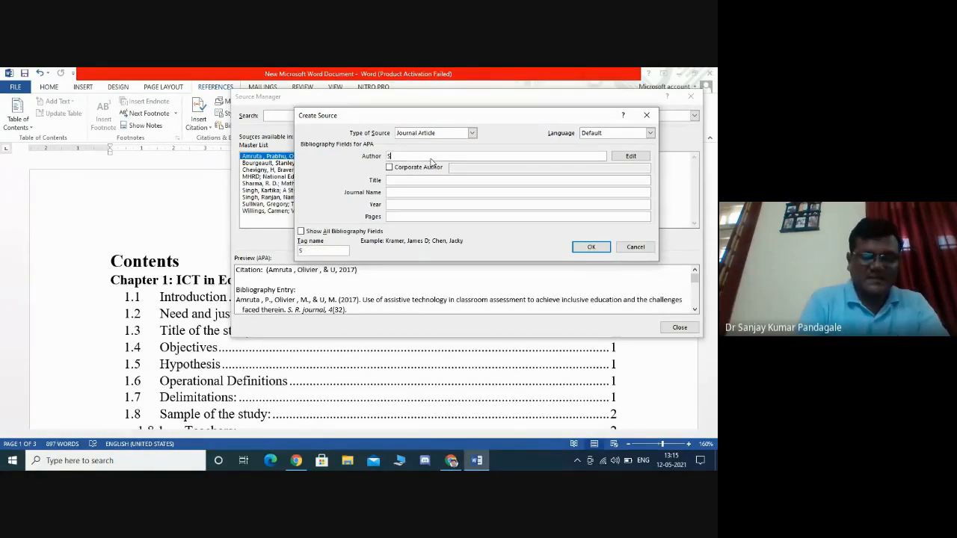
type("anjay")
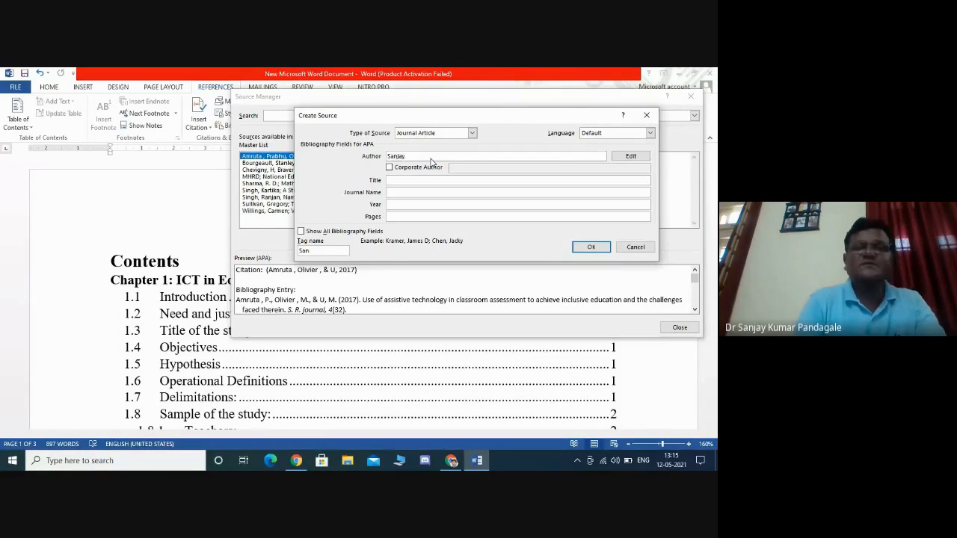
type(" Pandagale")
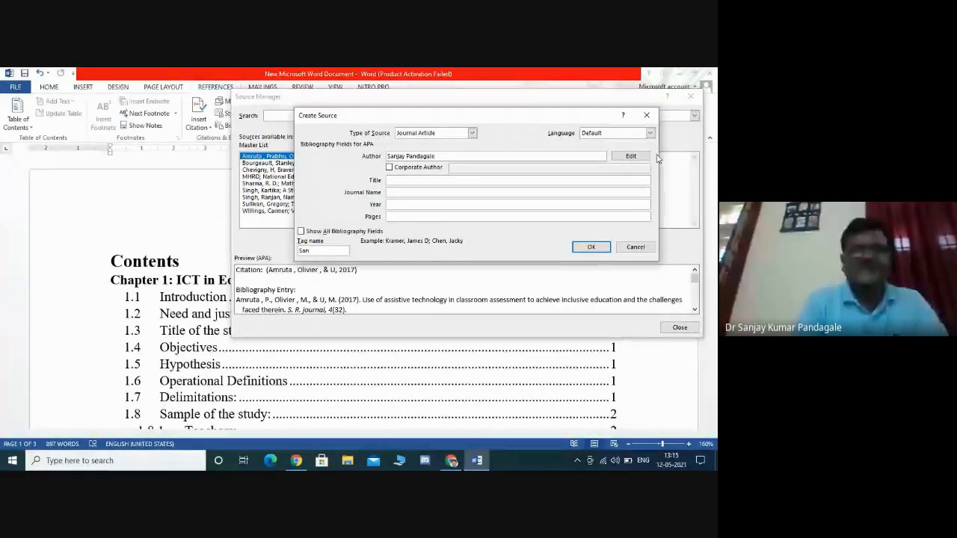
- Add a second author by entering the co-author's last and first names in the name editor and confirming
left_click(631, 156)
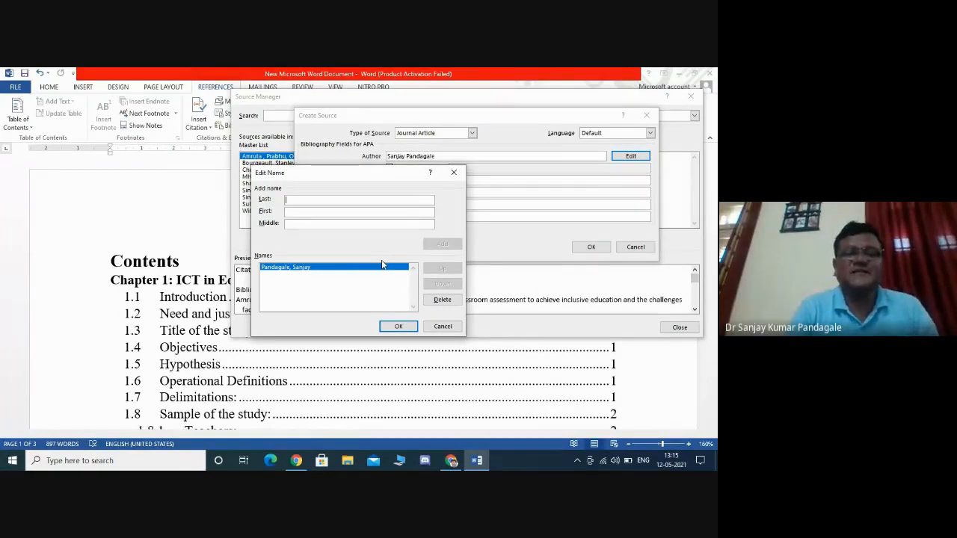
type("Pand")
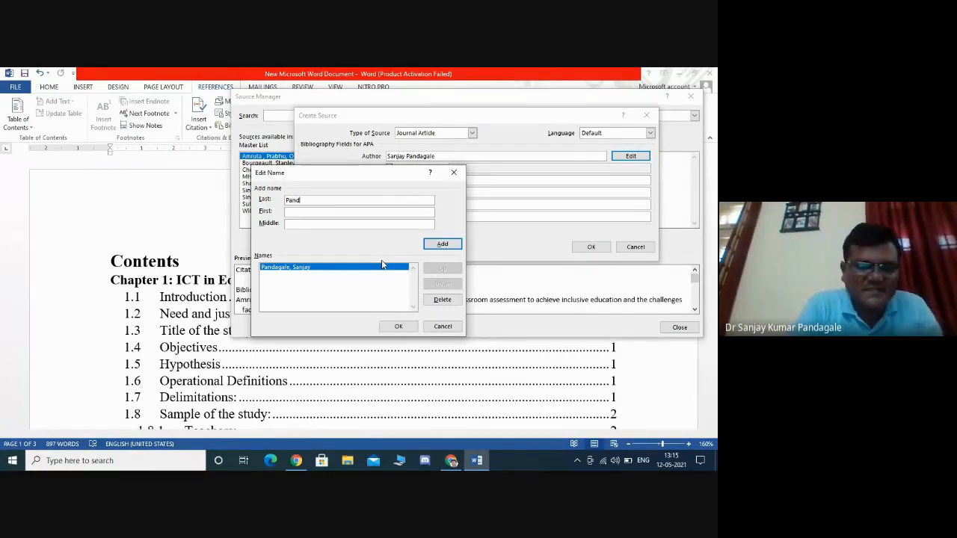
type("agale")
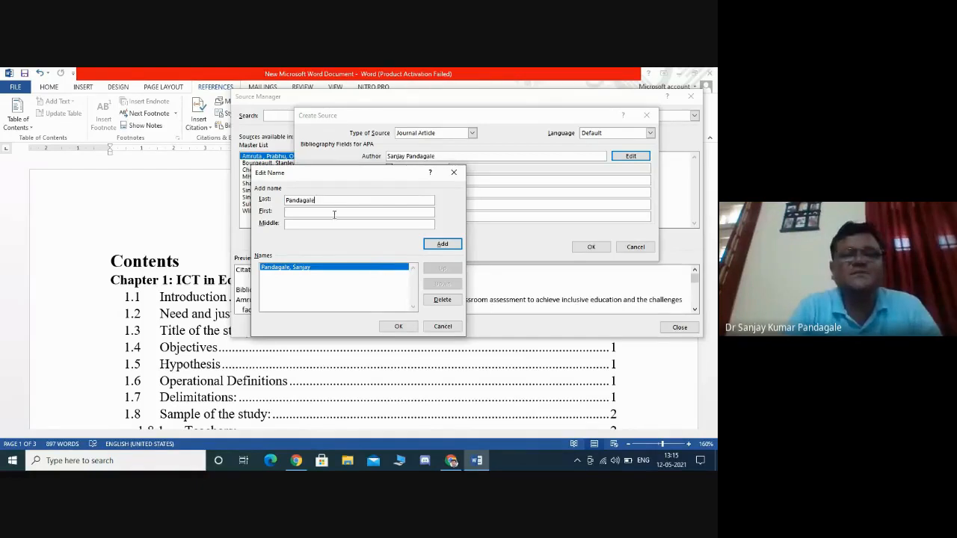
left_click(329, 213)
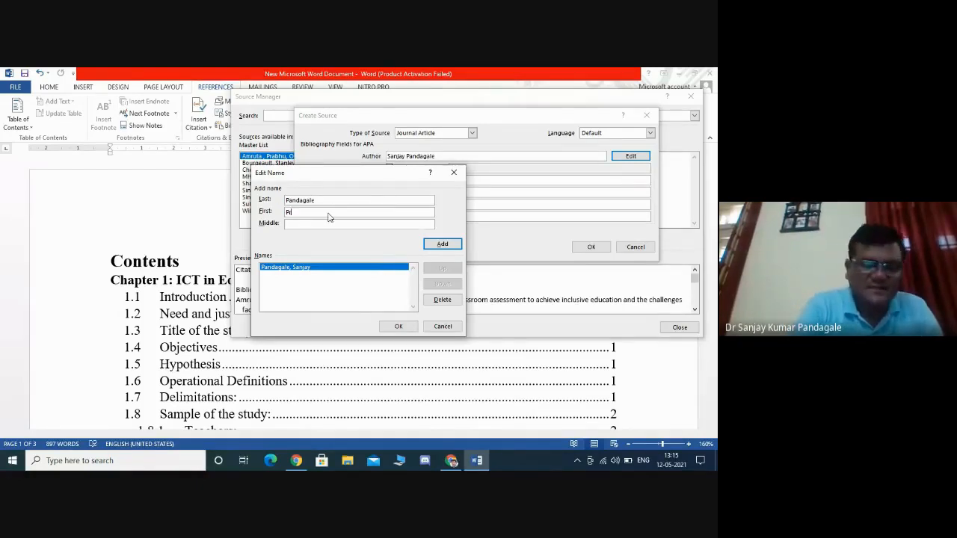
type("avini")
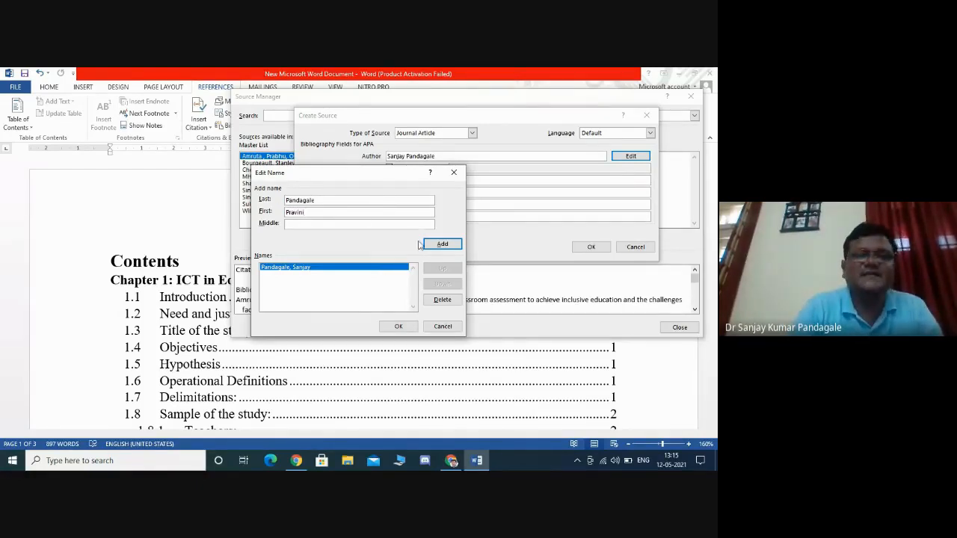
left_click(443, 244)
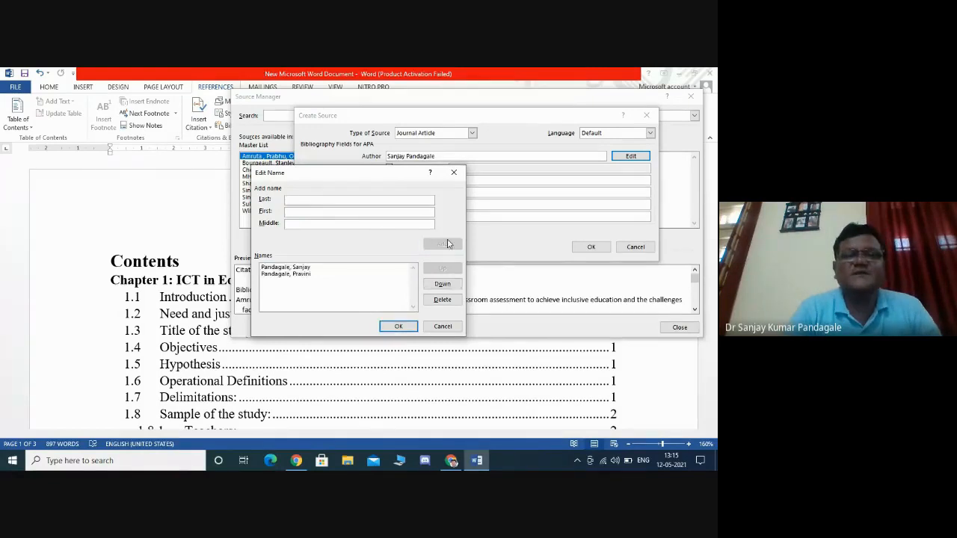
left_click(398, 326)
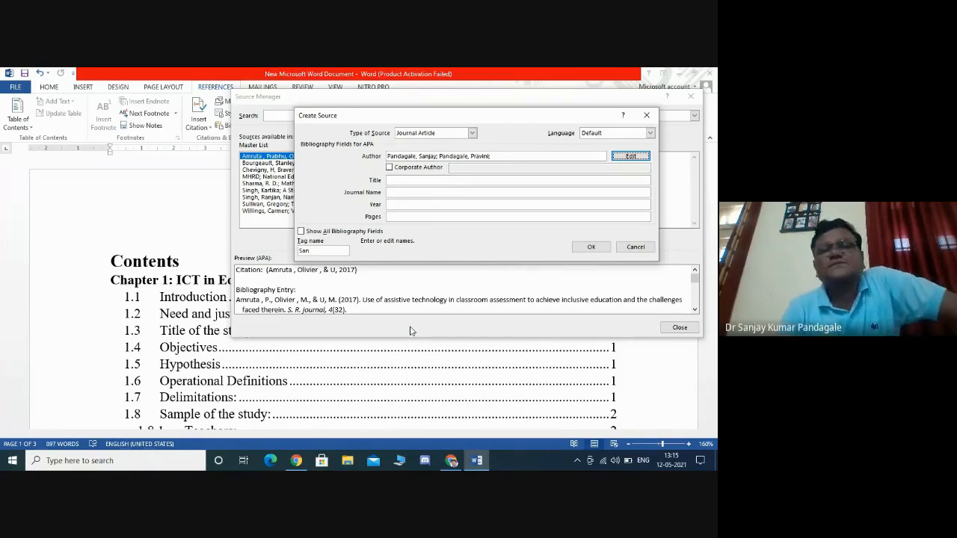
- Enter the title Social Cultural Thoughts of B.R.Ambedkar for the journal article source
left_click(405, 181)
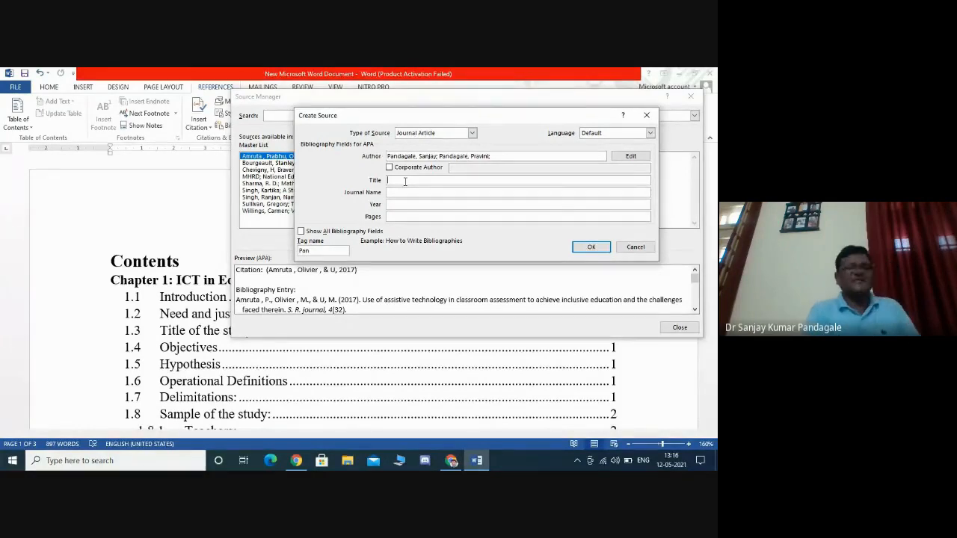
type("S")
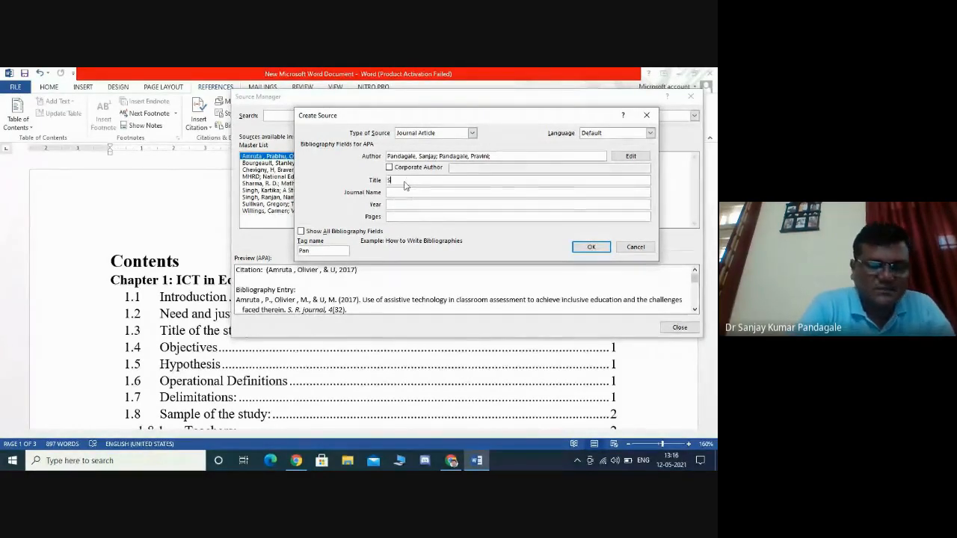
type("ocial")
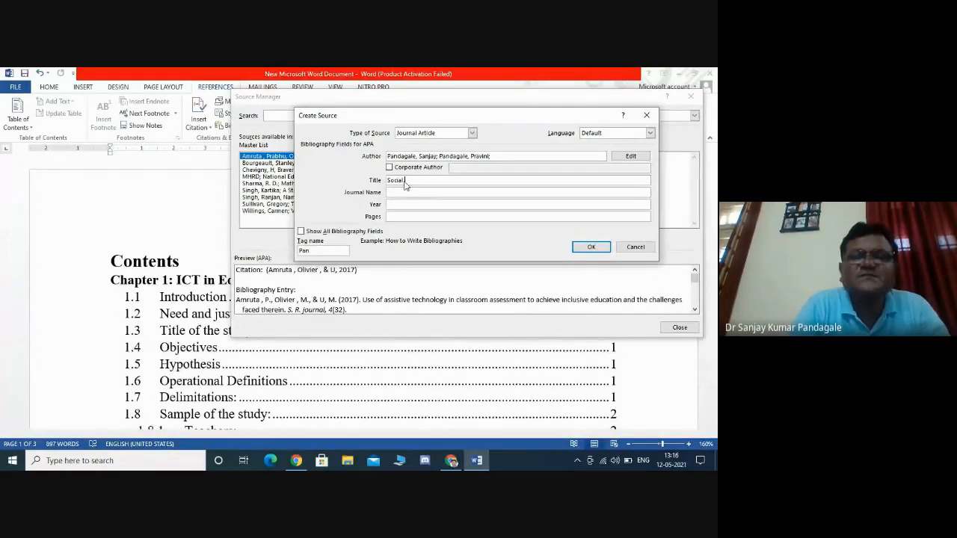
type(" Cult")
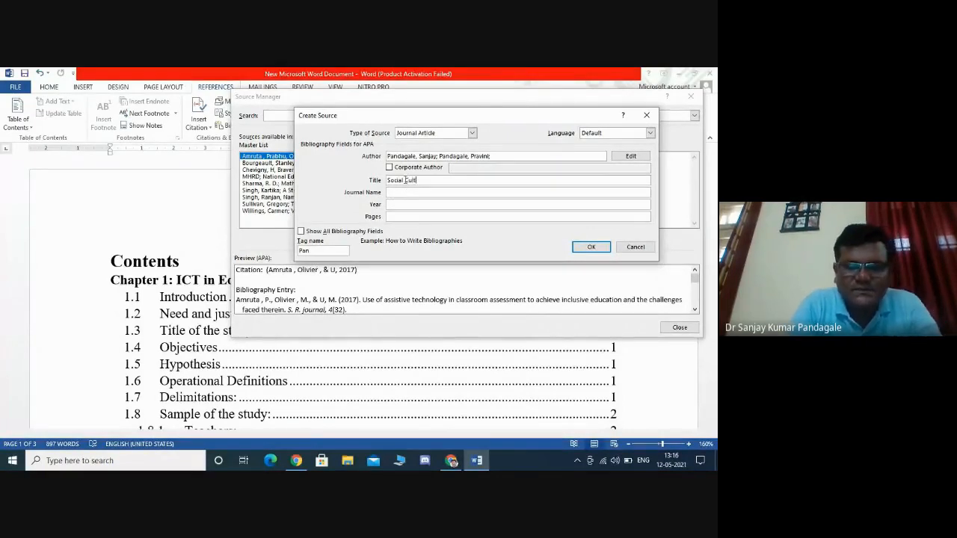
type("u")
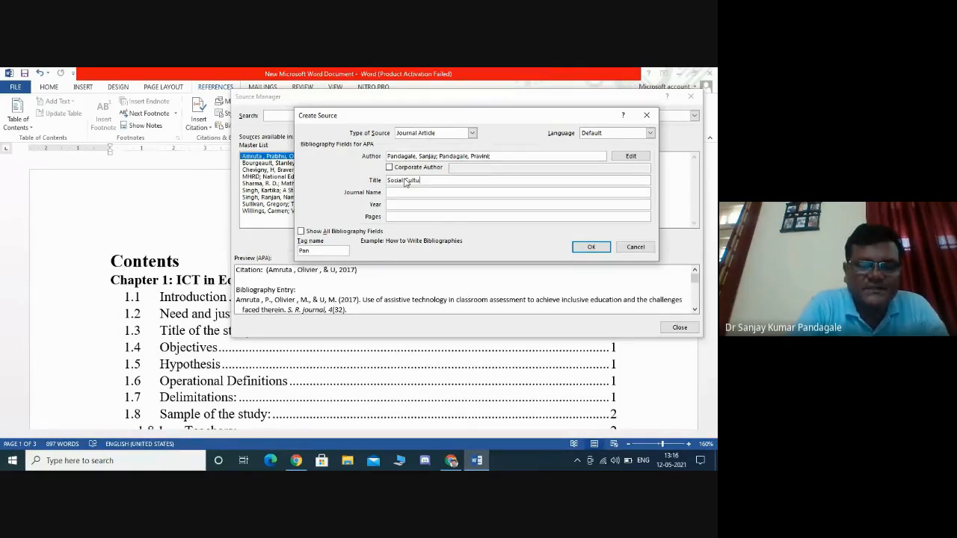
type("ral Tho")
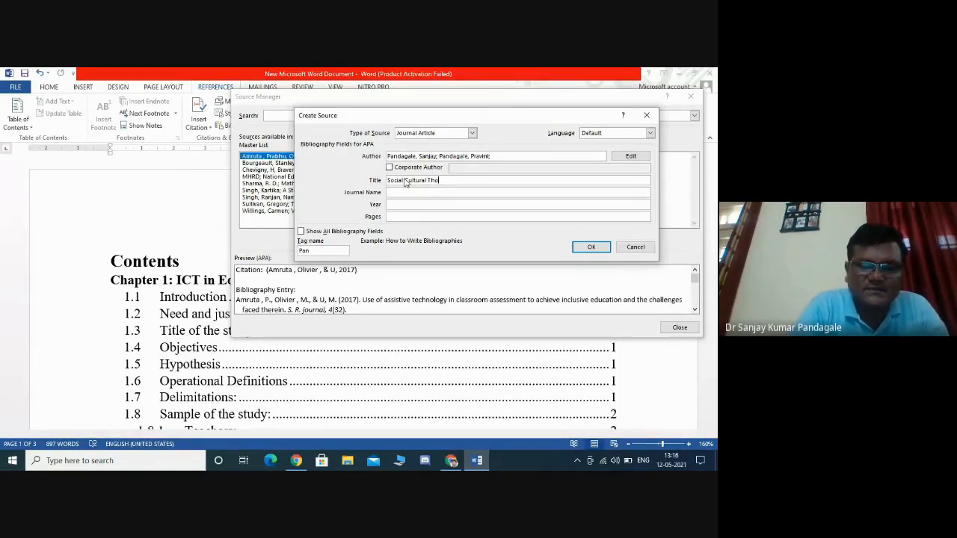
type("ughts of")
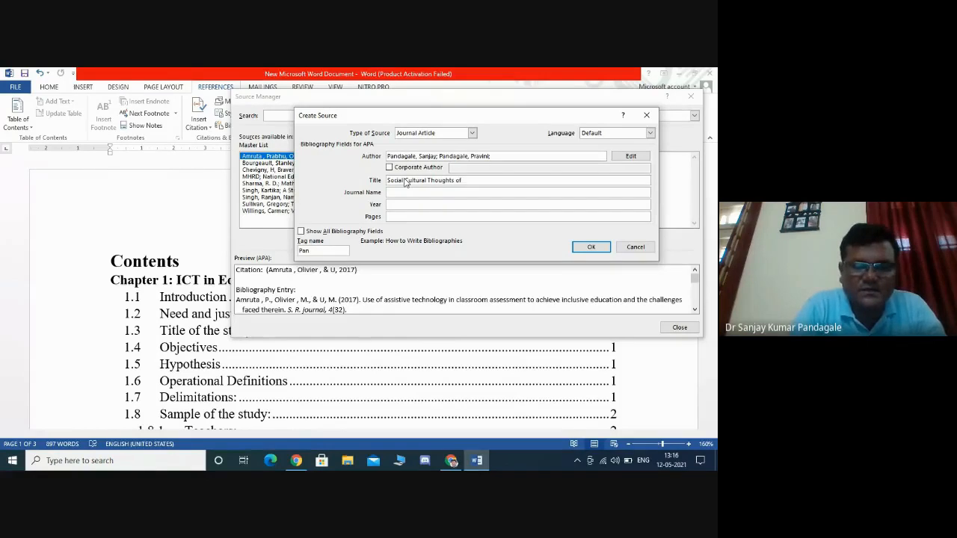
type(" B.R.A")
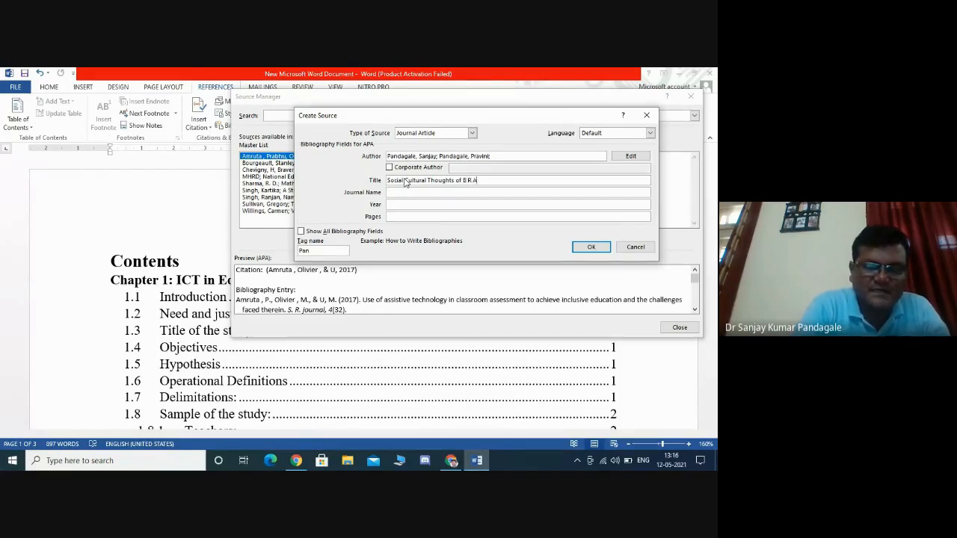
type("mbedkar")
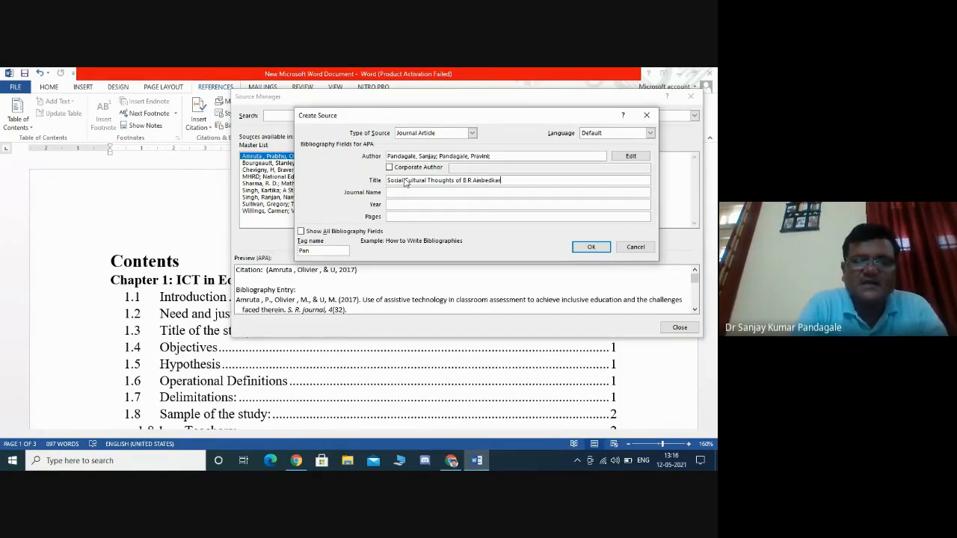
- Set the journal name to International Journal for Social Development
left_click(403, 191)
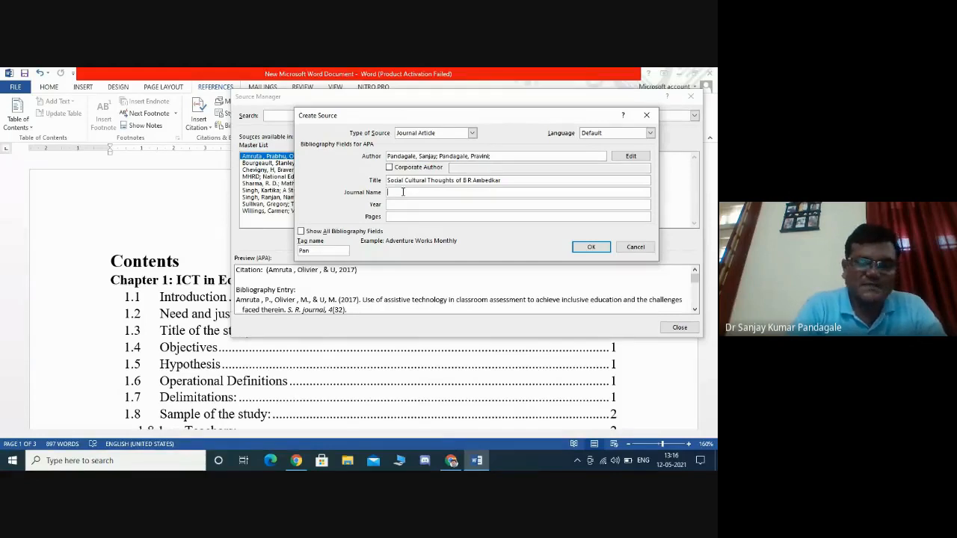
type("Interna")
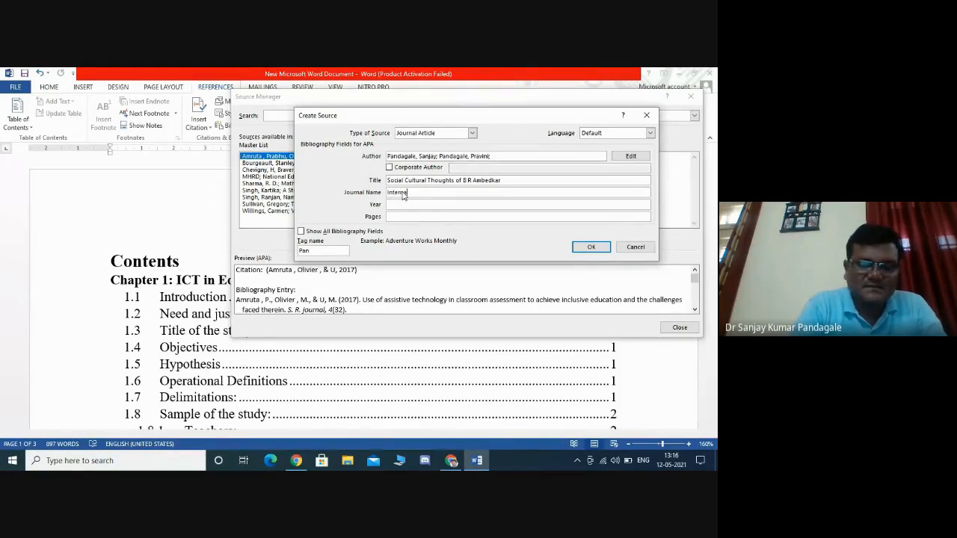
type("tional")
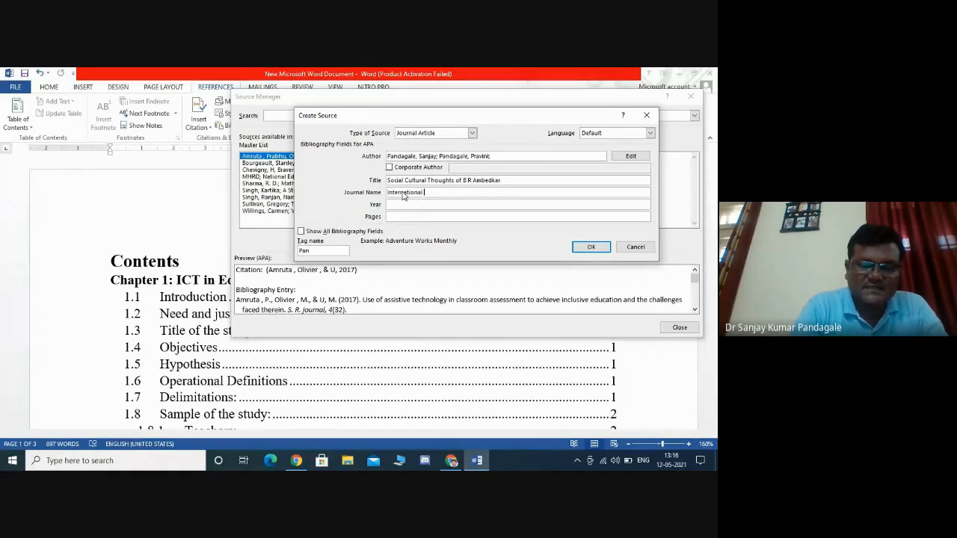
type(" Jo")
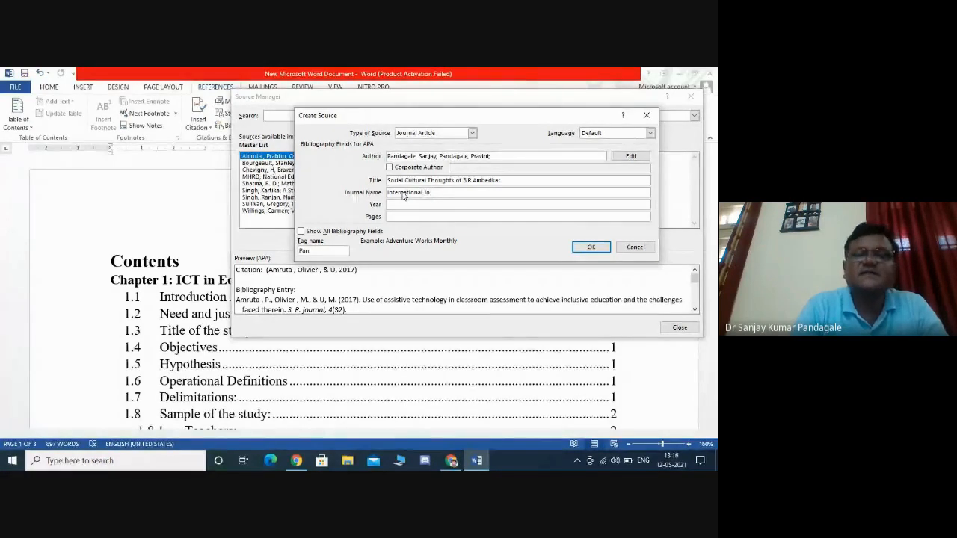
type("urna")
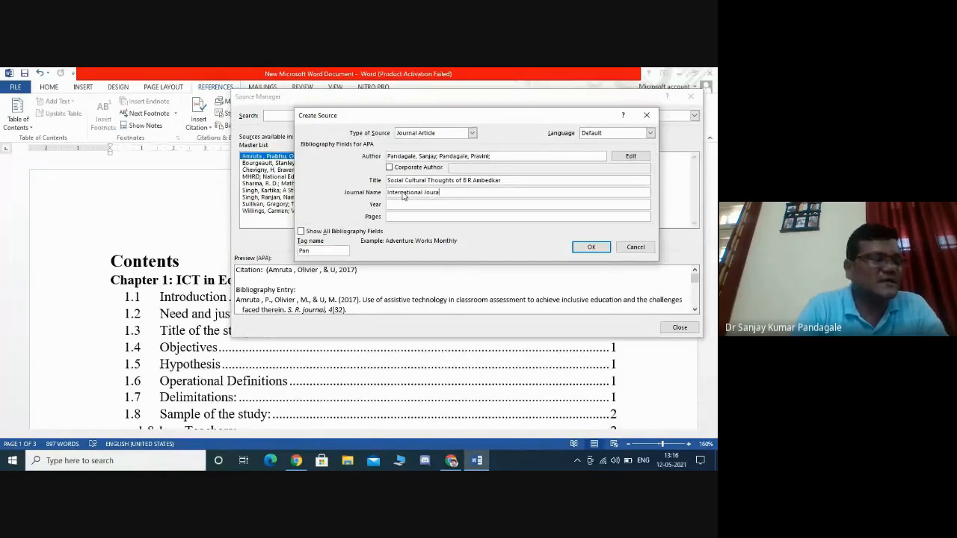
key("BackSpace")
type("nal ")
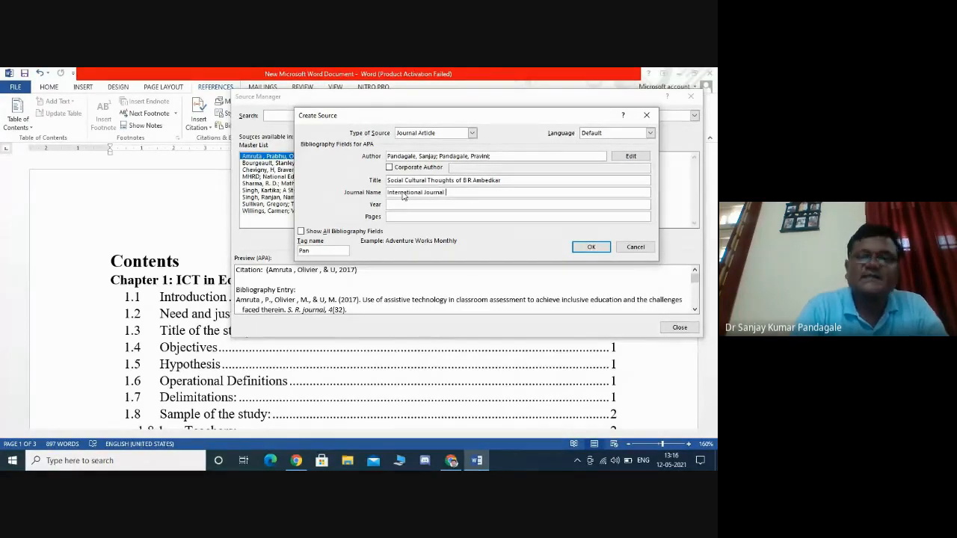
type("f")
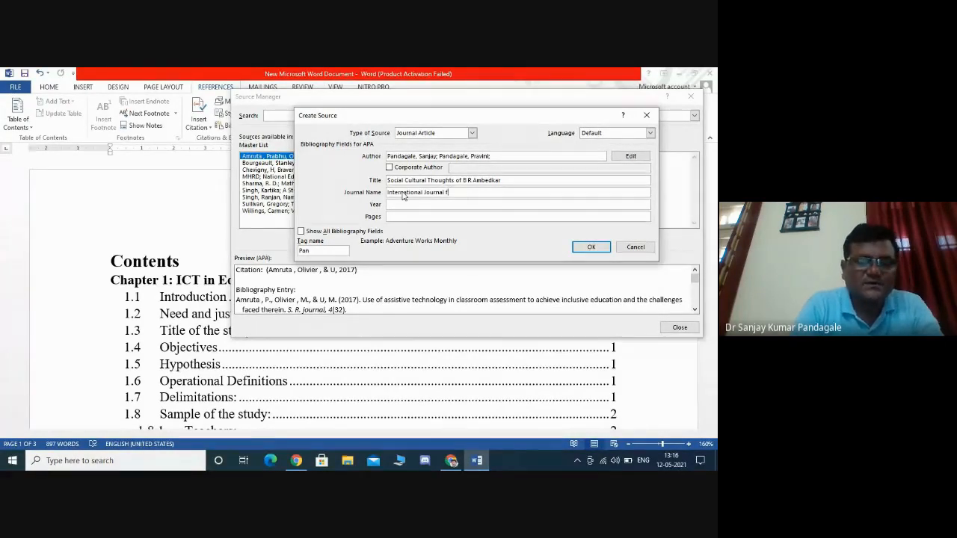
type("o")
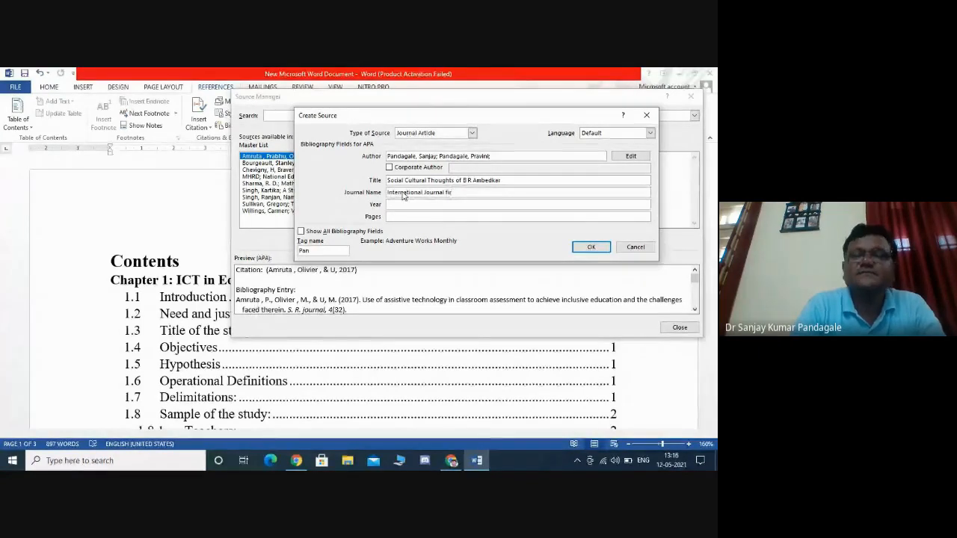
key("BackSpace")
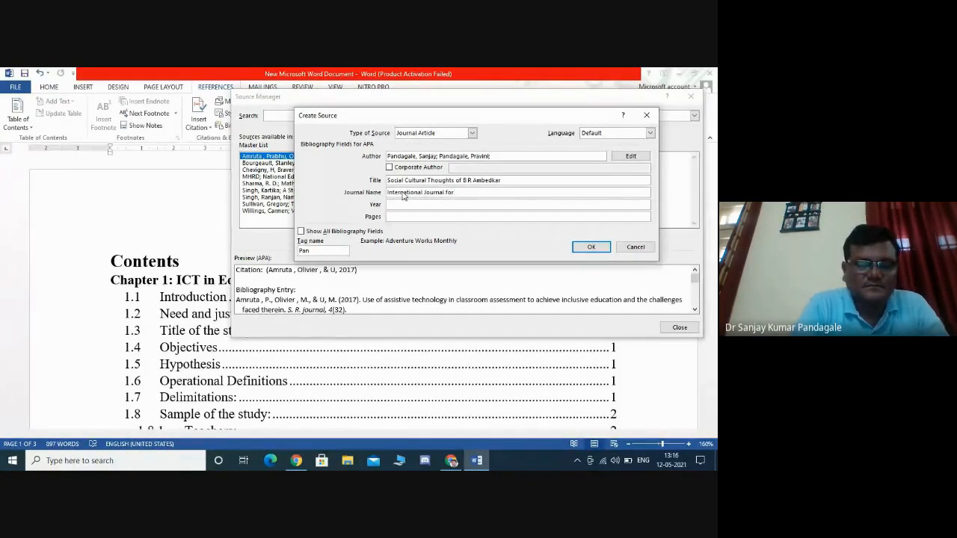
type("or Social")
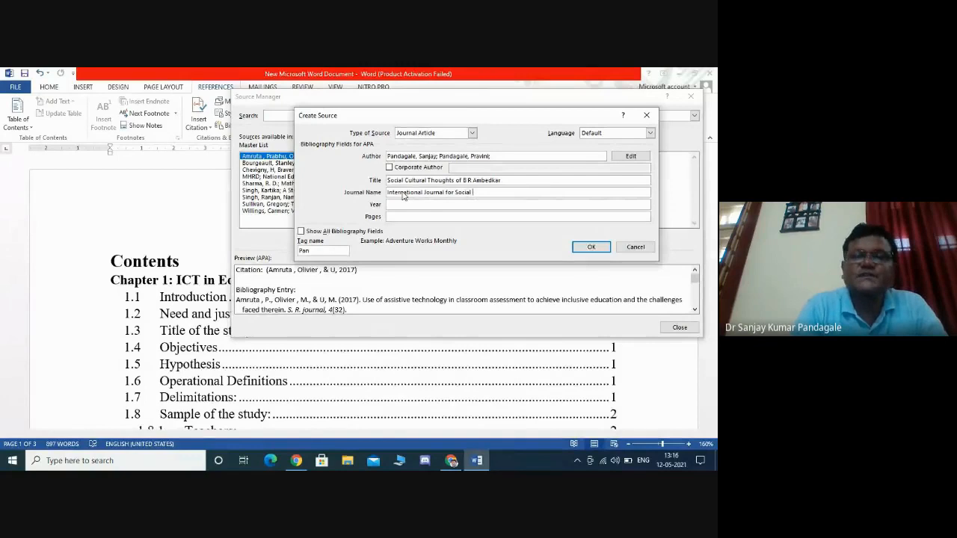
type(" Devel")
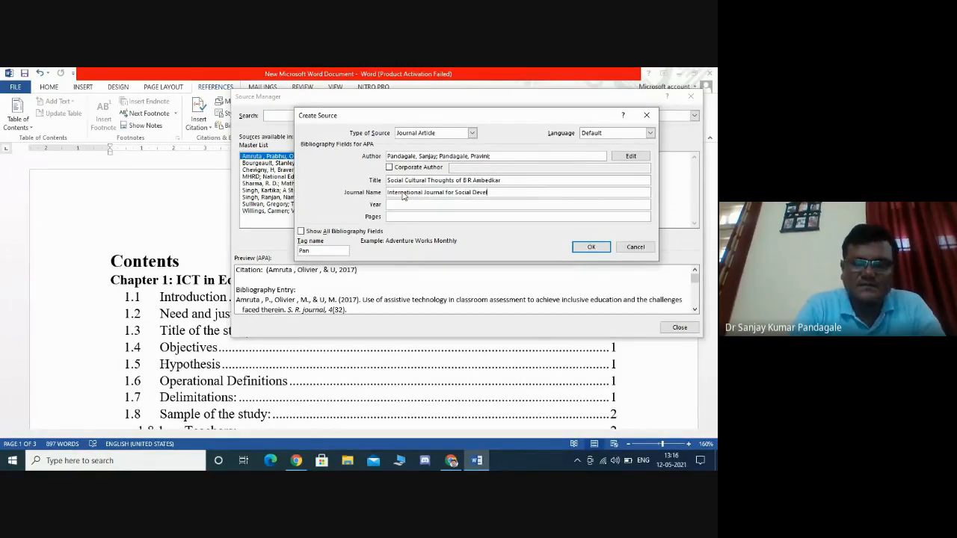
type("opment")
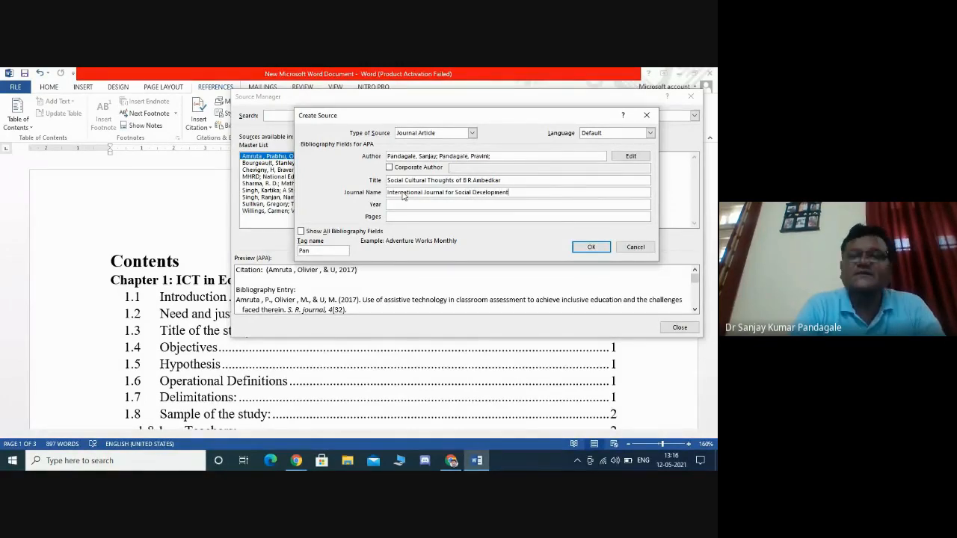
- Set the journal article source's year to 2018 and its pages to 275-295
left_click(392, 205)
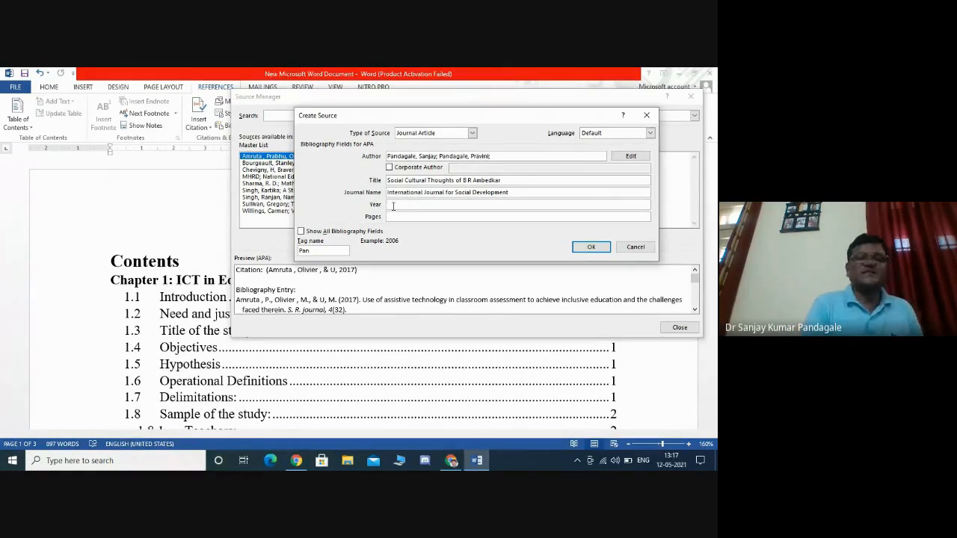
type("2")
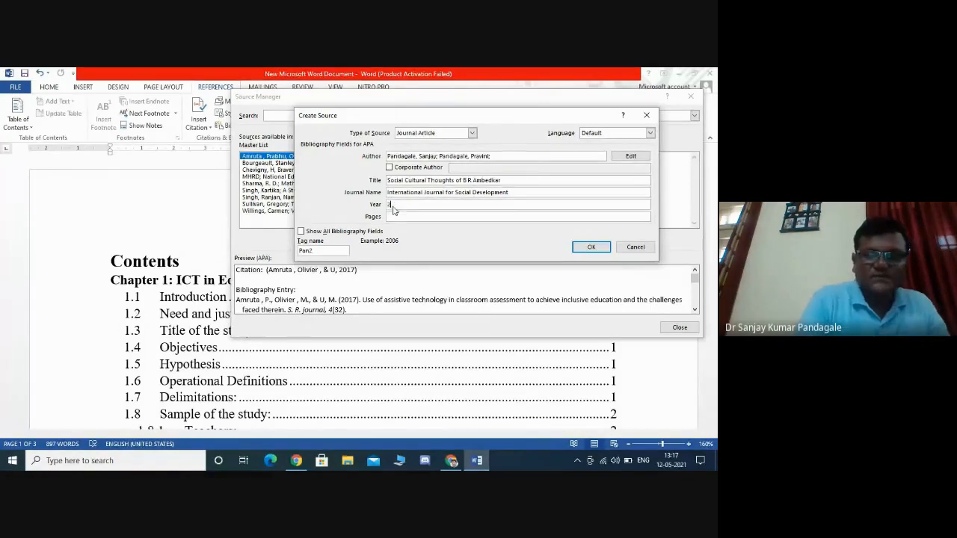
type("018")
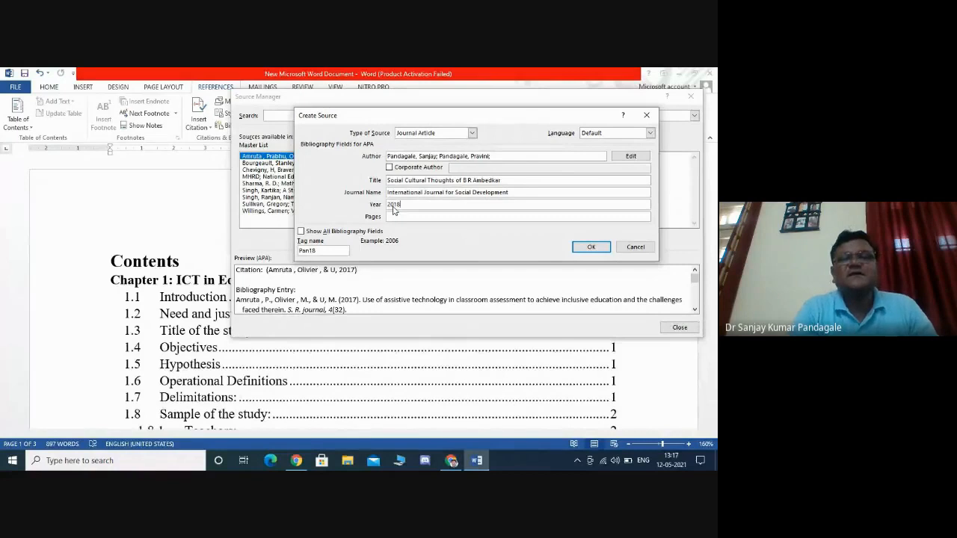
left_click(414, 216)
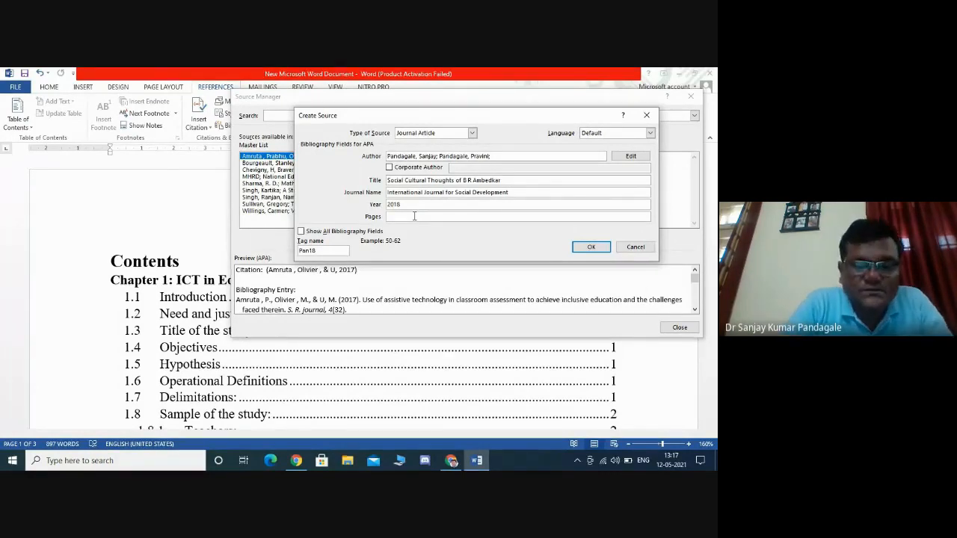
left_click(414, 216)
type("275")
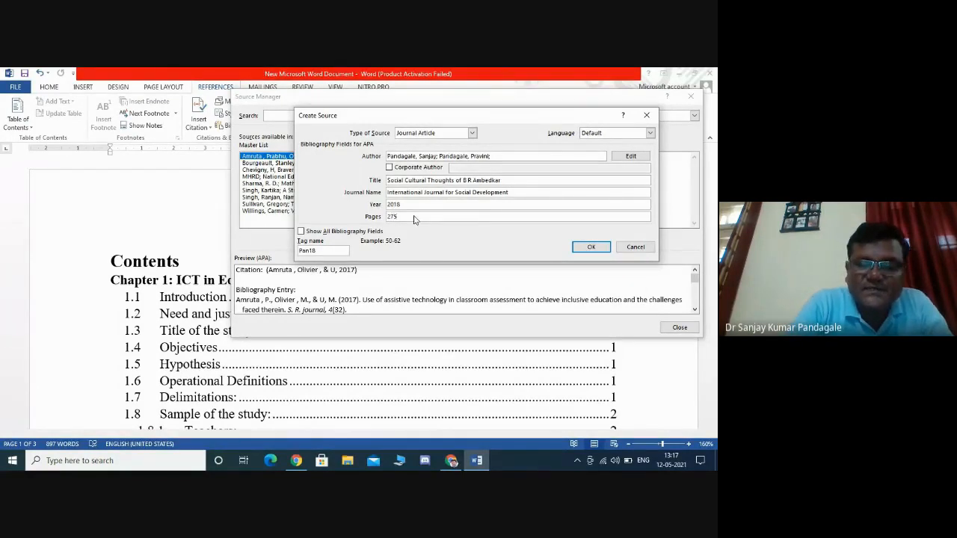
type("-29")
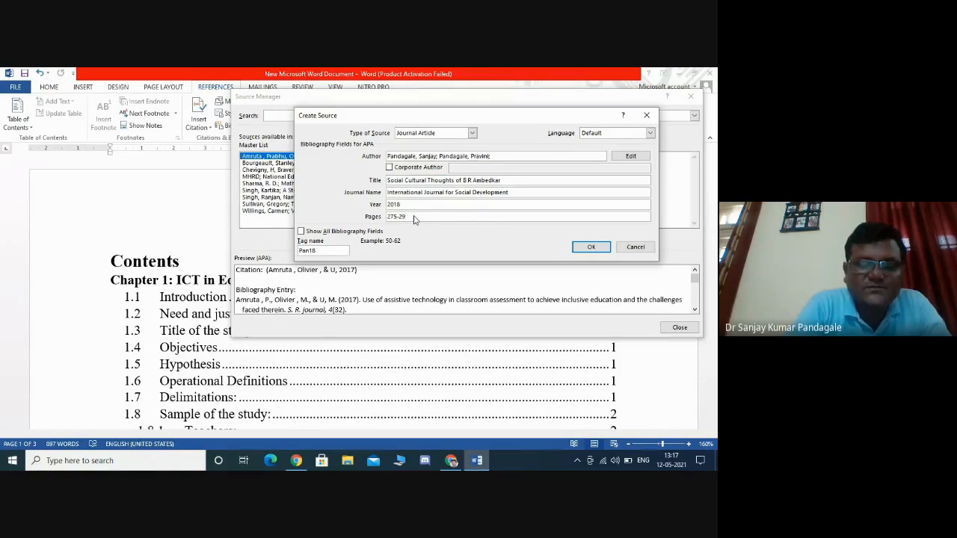
type("5")
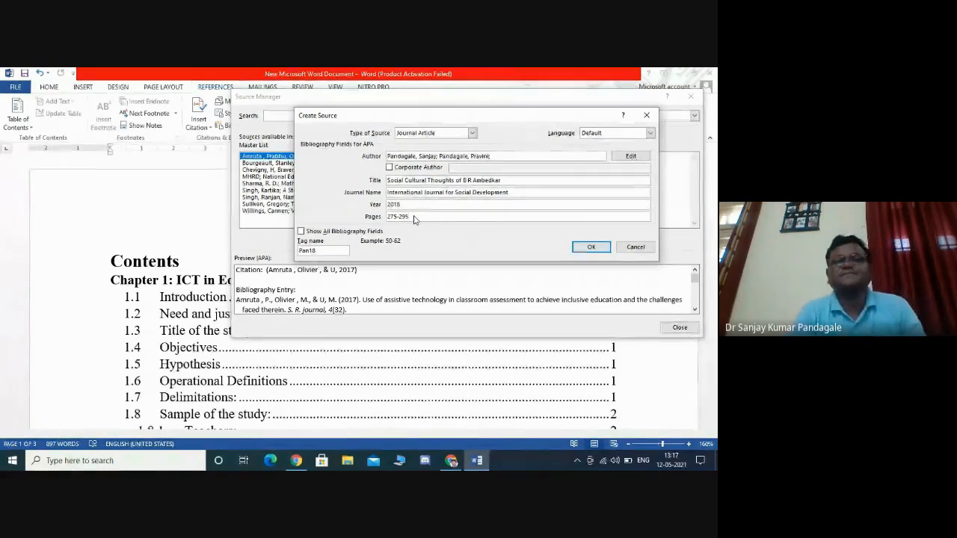
- Show all bibliography fields for the source, review them, and save the new journal article source
left_click(352, 232)
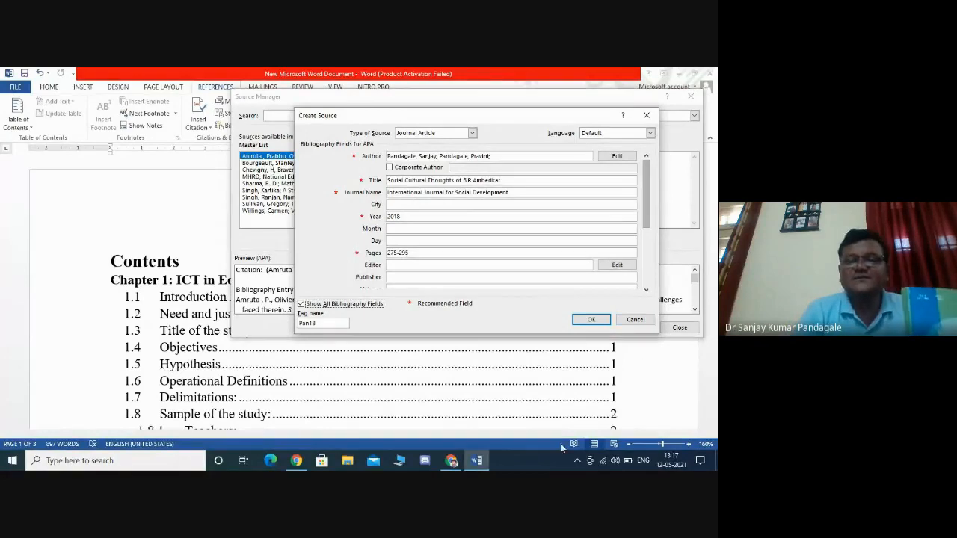
left_click(453, 460)
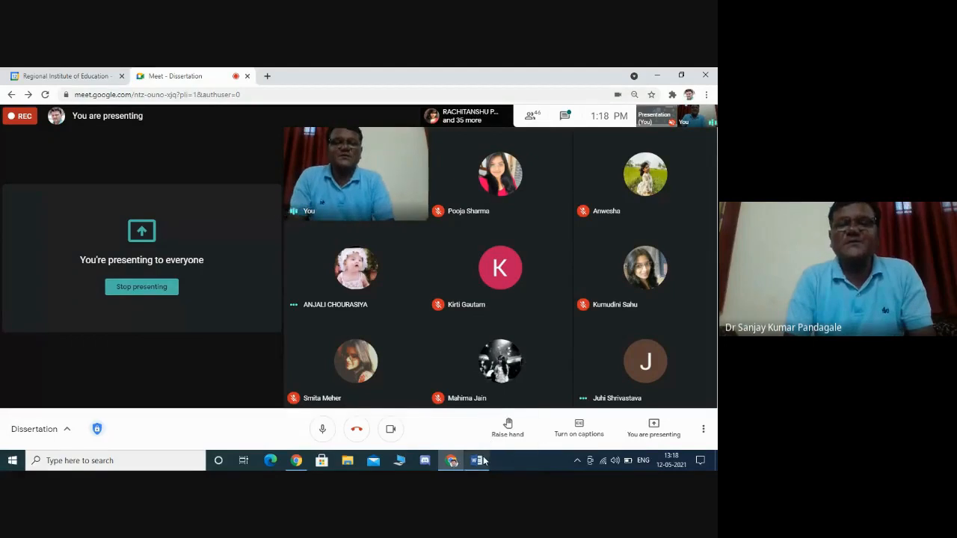
left_click(476, 461)
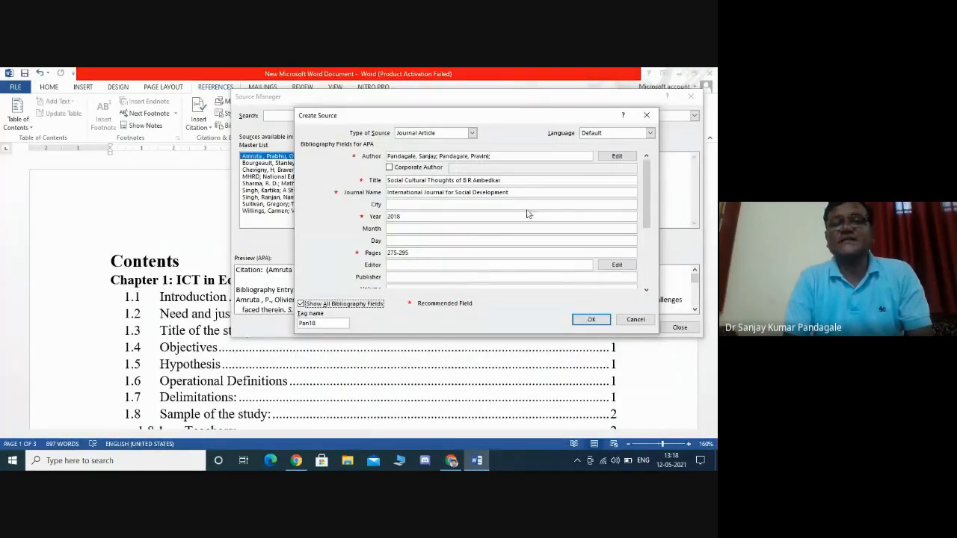
left_click_drag(647, 198, 650, 256)
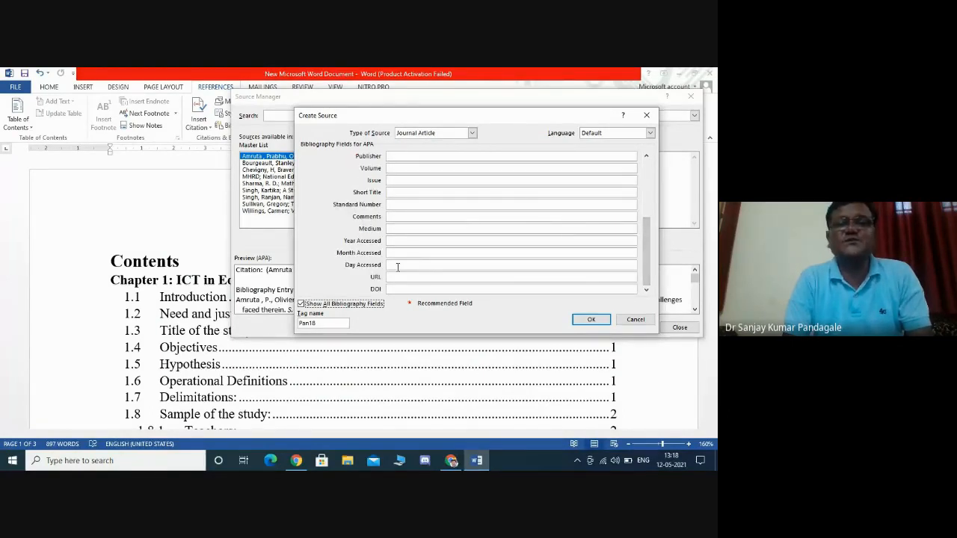
left_click(590, 320)
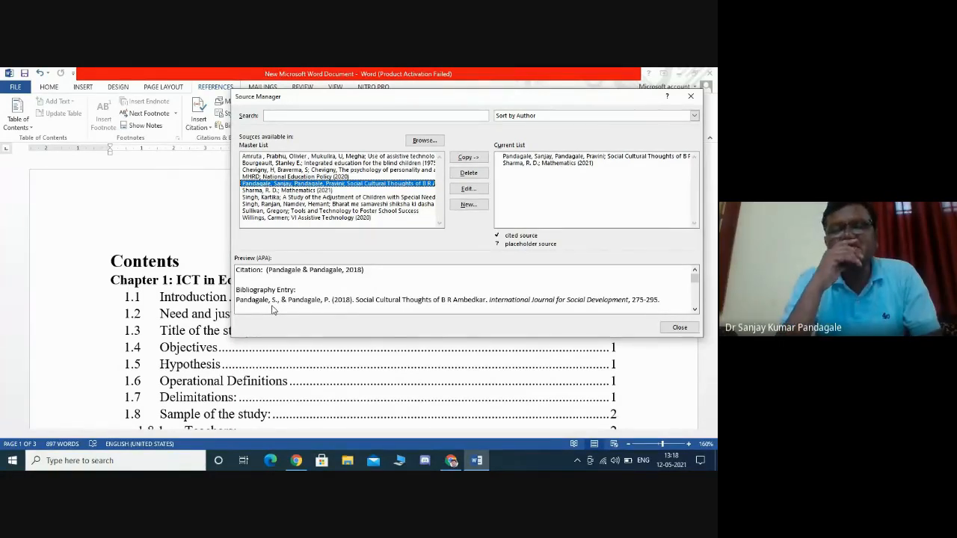
left_click(452, 461)
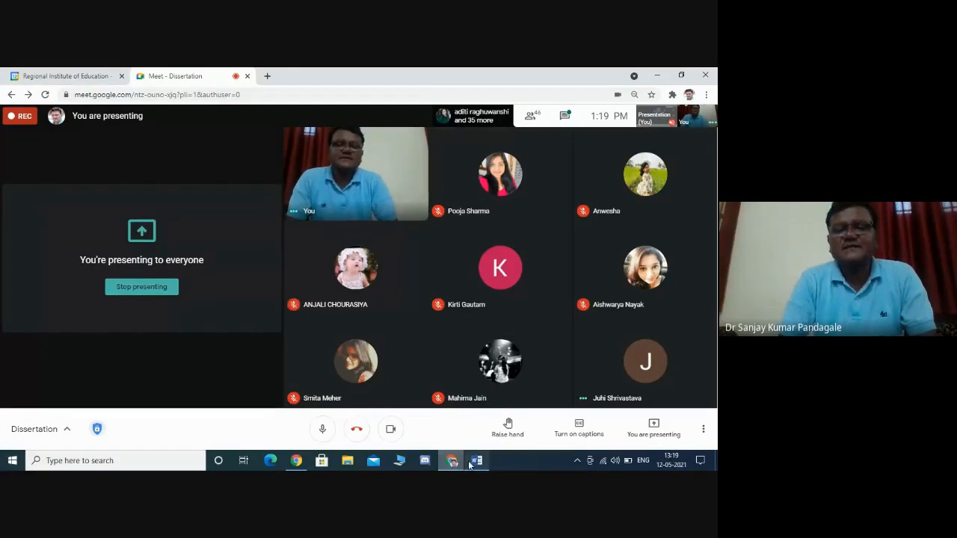
left_click(476, 460)
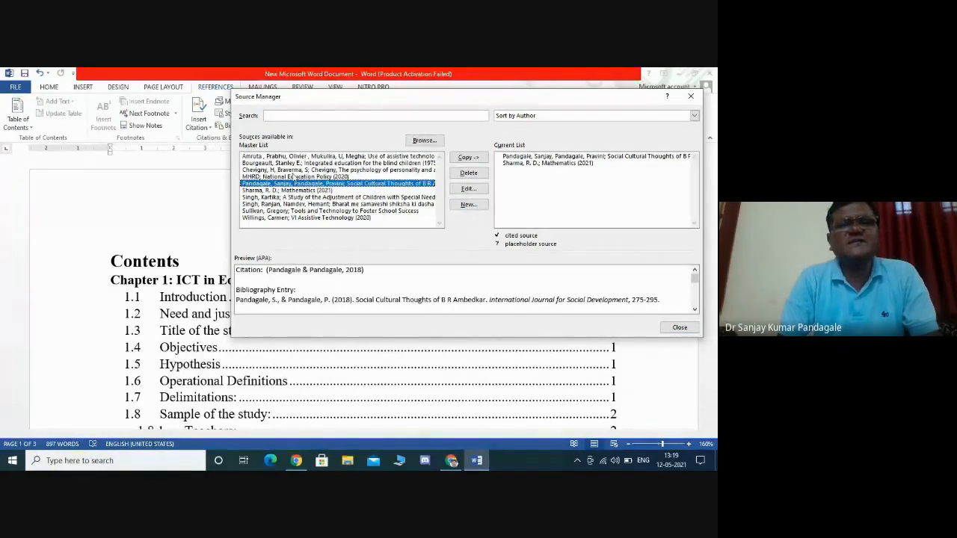
- Copy the Willings, Singh & Namdev, and Sullivan sources from the master list into the current list, then close Source Manager
left_click(277, 211)
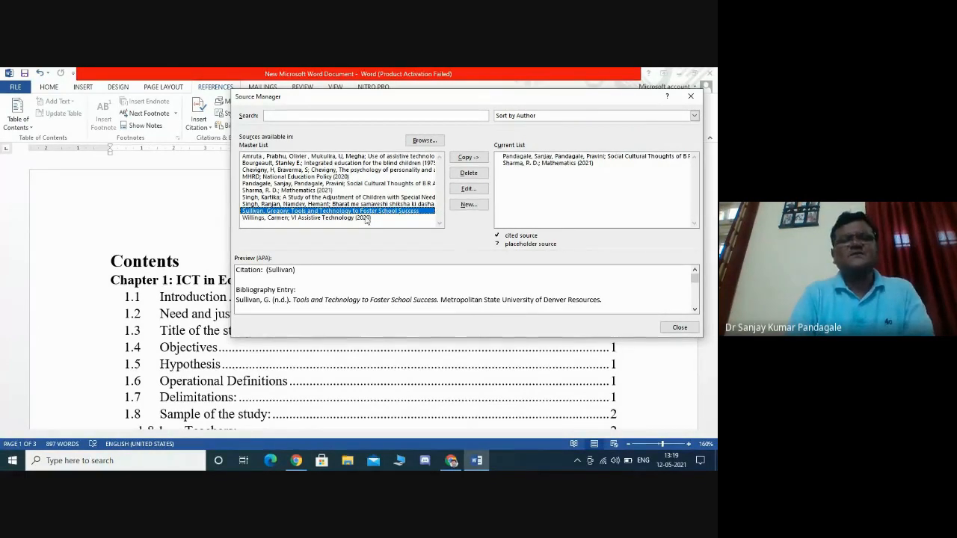
left_click(308, 218)
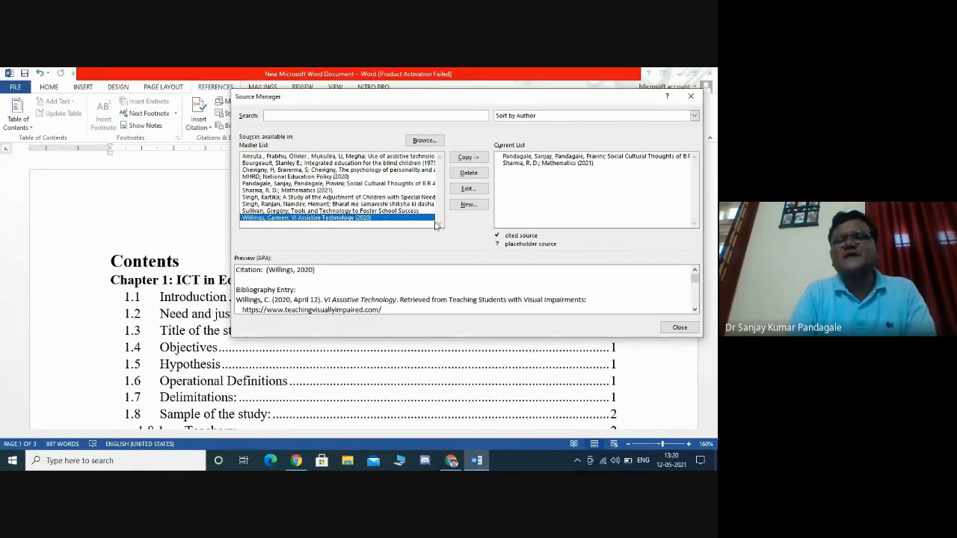
left_click(473, 161)
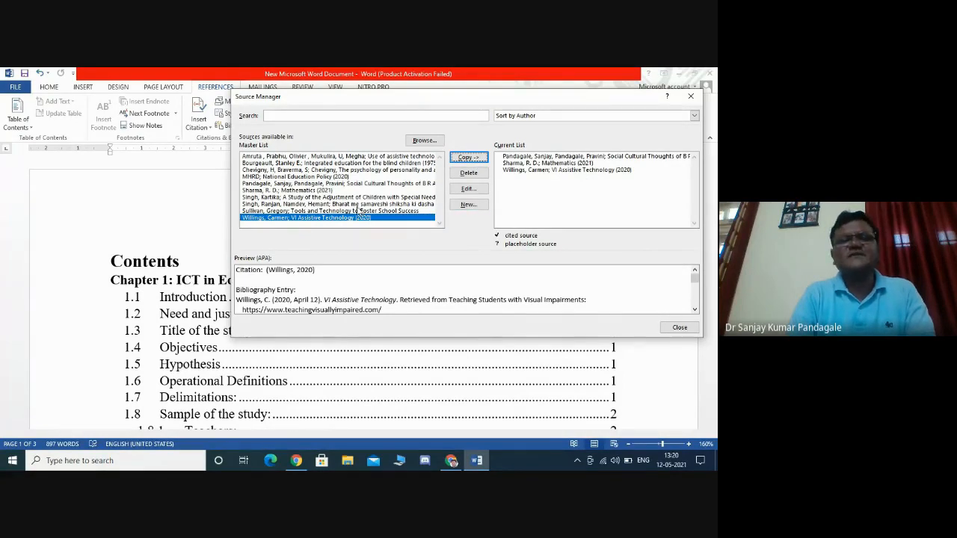
left_click(358, 205)
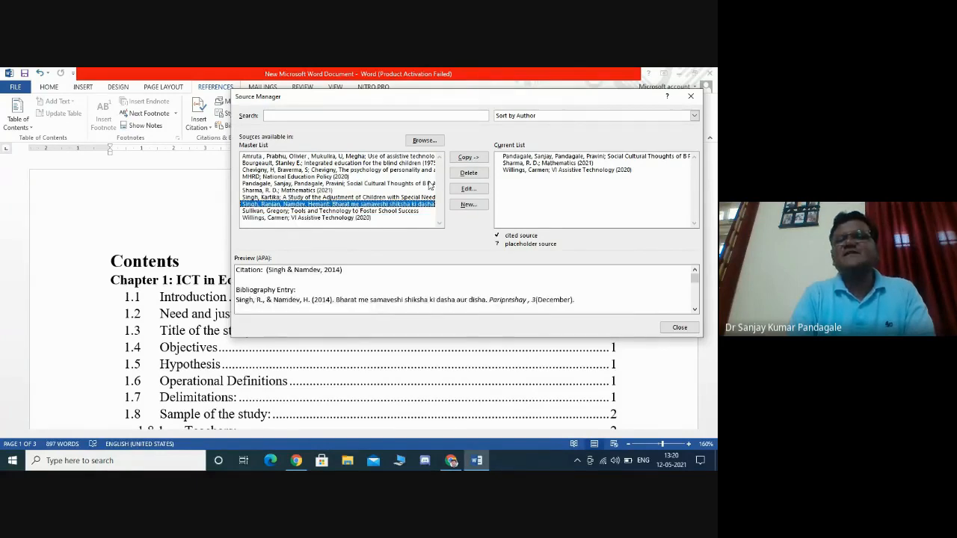
left_click(478, 161)
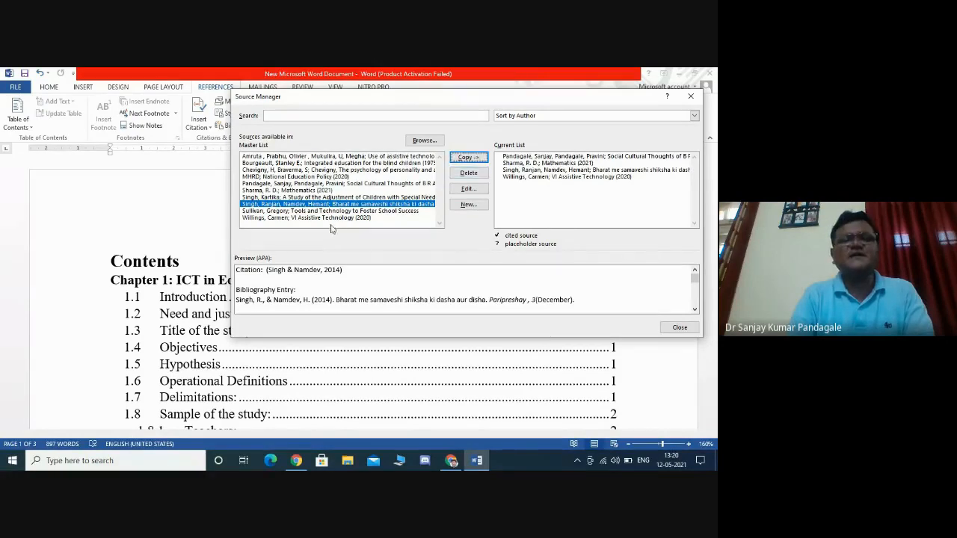
left_click(294, 211)
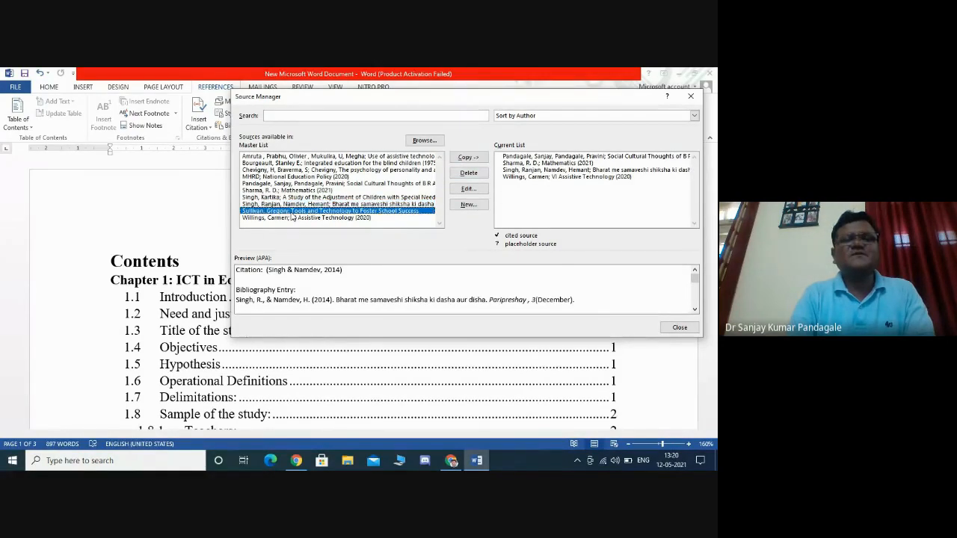
left_click(465, 159)
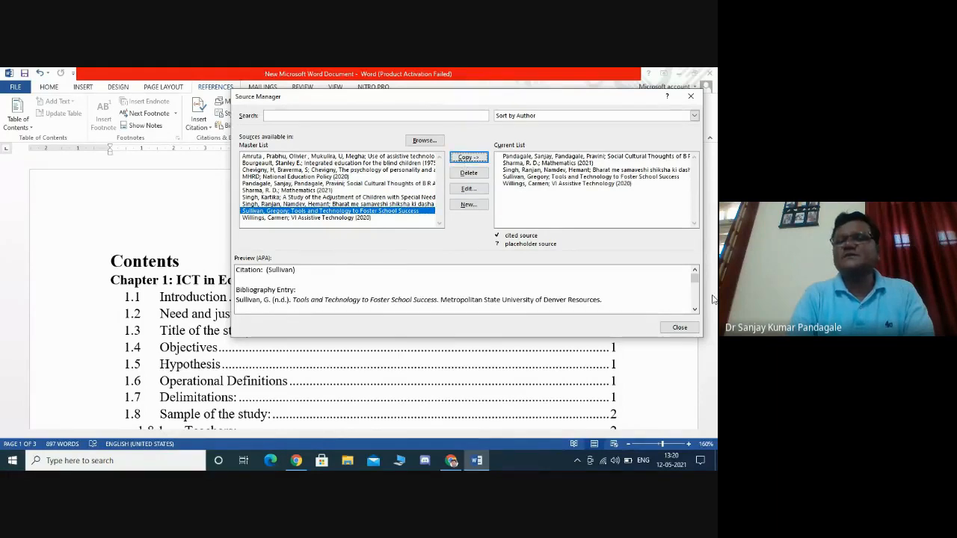
left_click(679, 328)
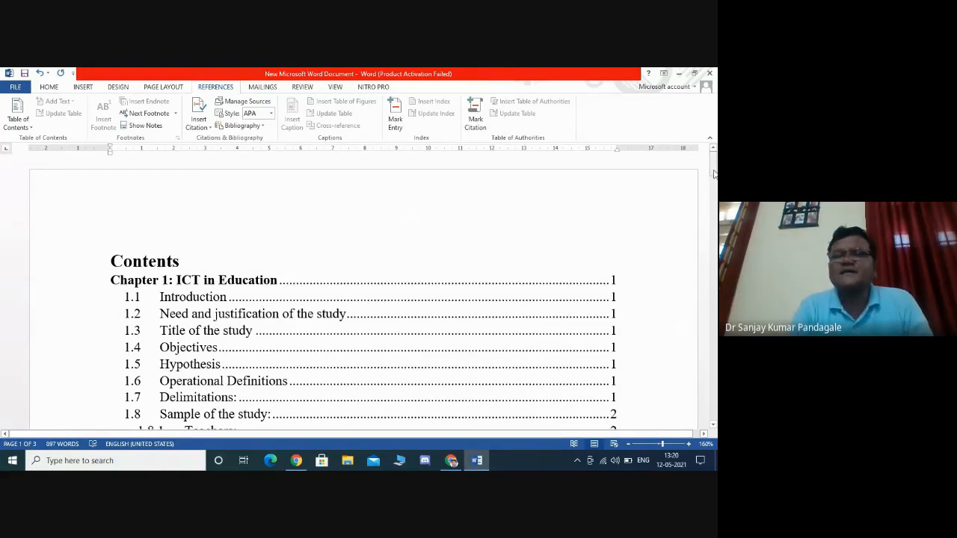
- Add four blank lines after the last paragraph at the end of the document
left_click_drag(712, 166, 687, 410)
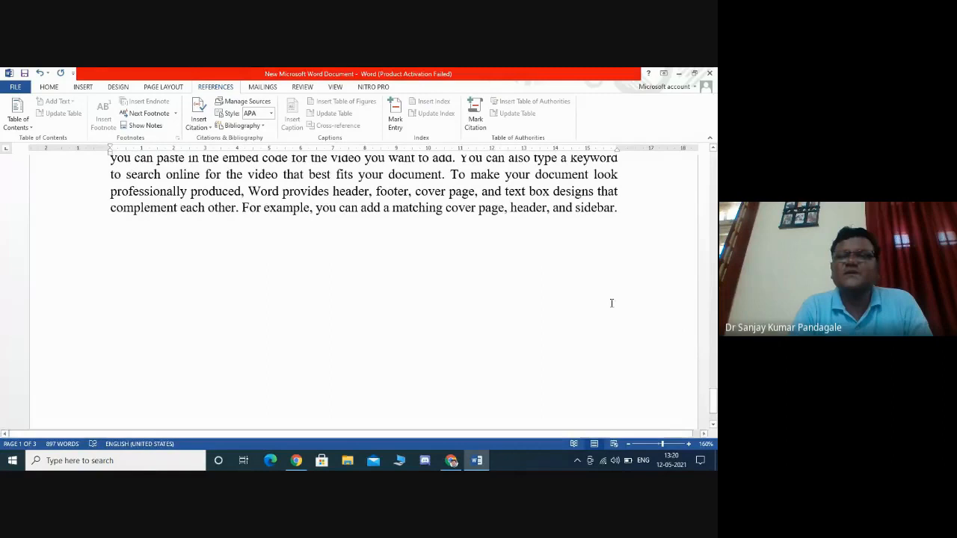
left_click(632, 207)
key("Return")
key("Return")
key("Return")
key("Return")
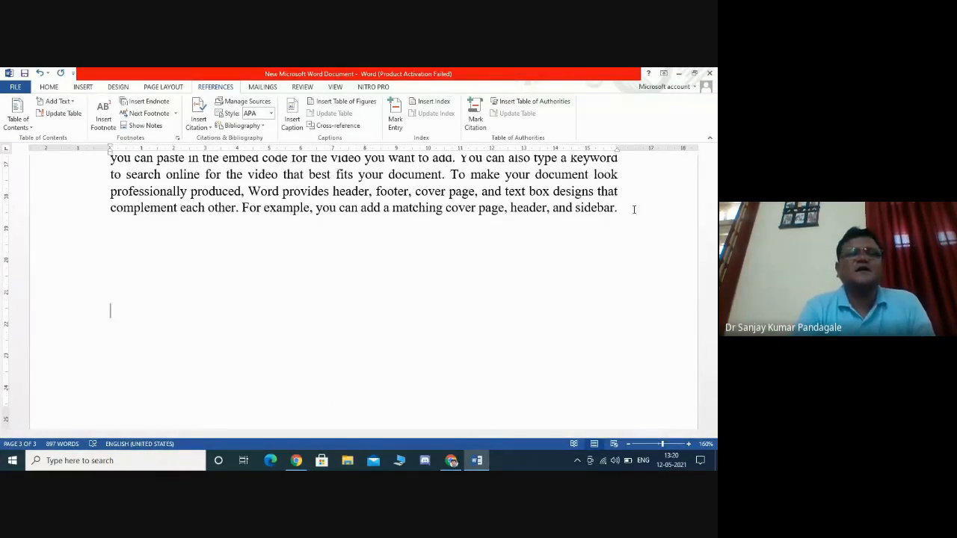
- Insert the built-in Bibliography at the end of the document
left_click(261, 125)
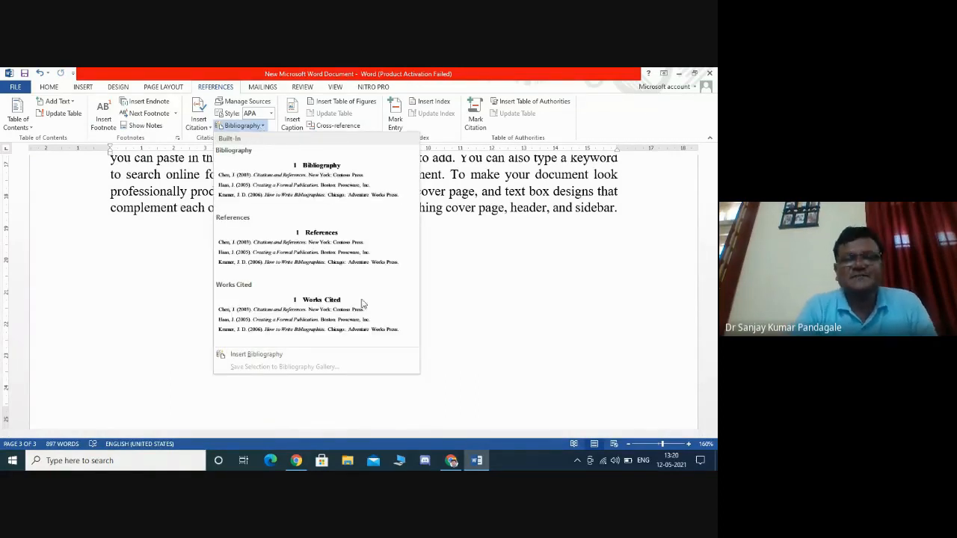
left_click(451, 462)
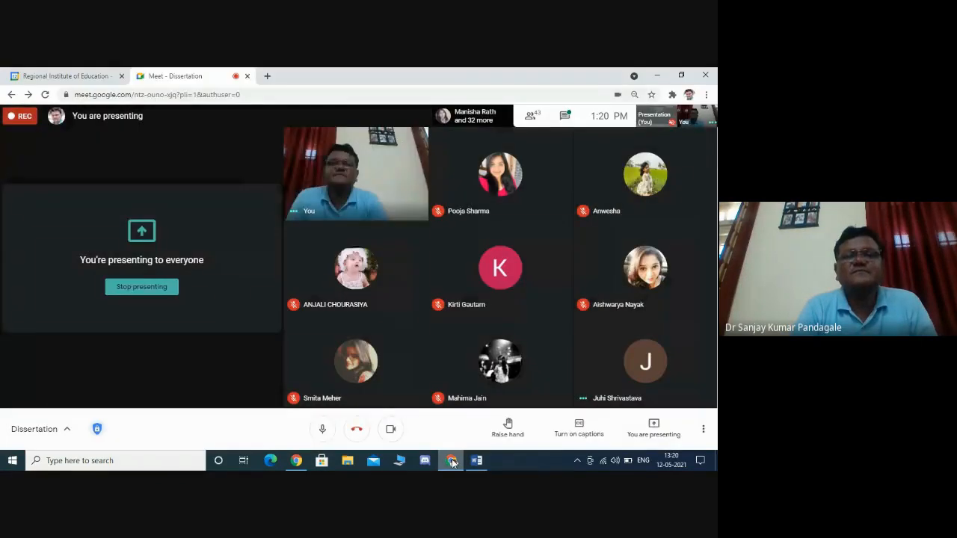
left_click(476, 460)
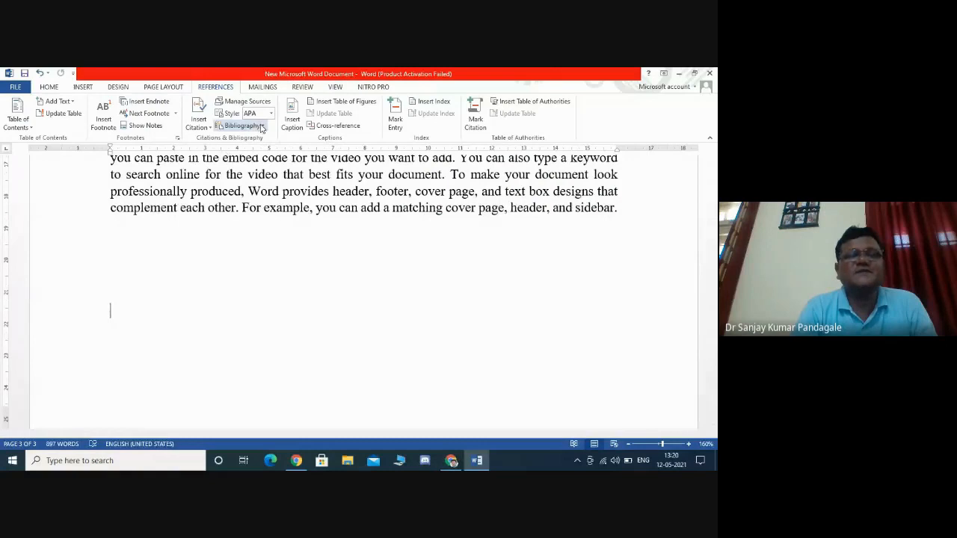
left_click(261, 127)
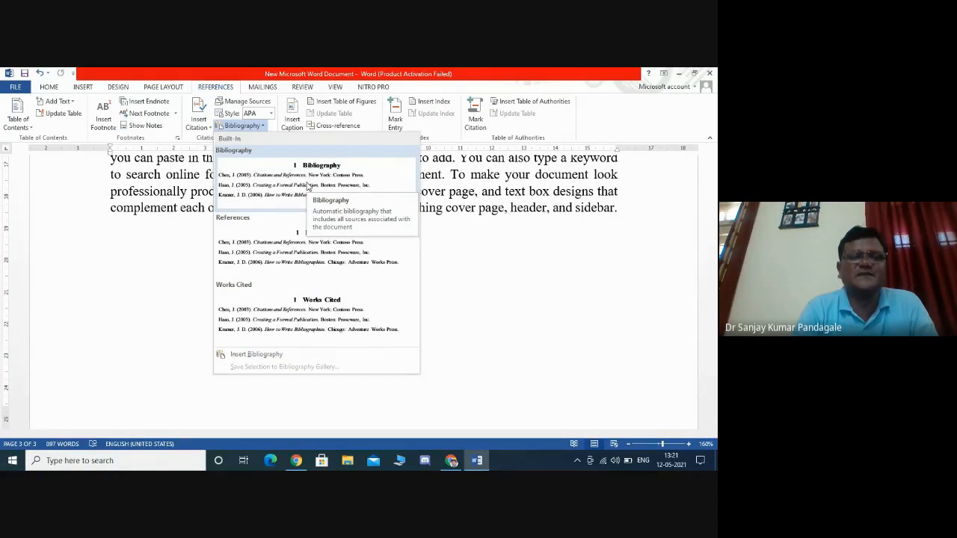
left_click(306, 186)
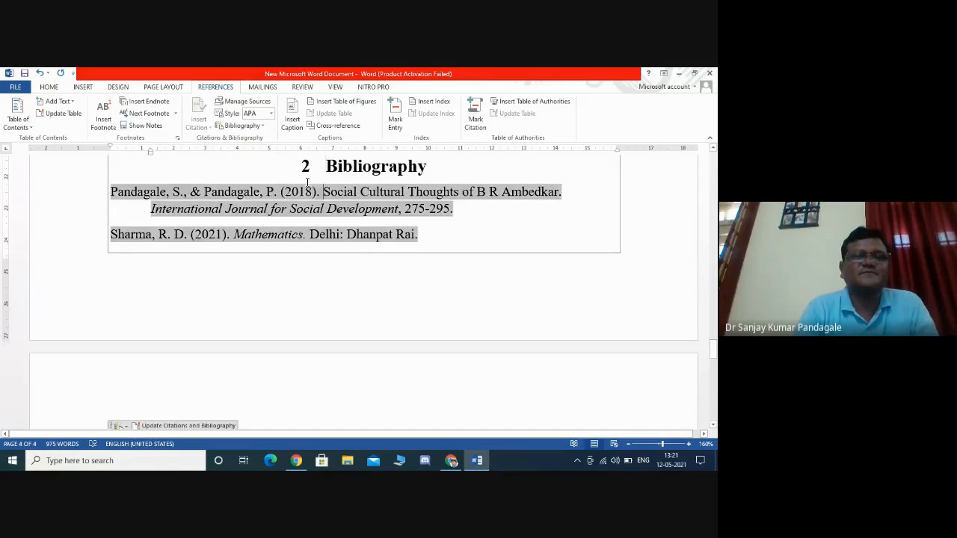
- Remove the chapter number from the Bibliography heading and center the heading
key("Up")
key("Up")
key("Up")
key("Up")
key("Up")
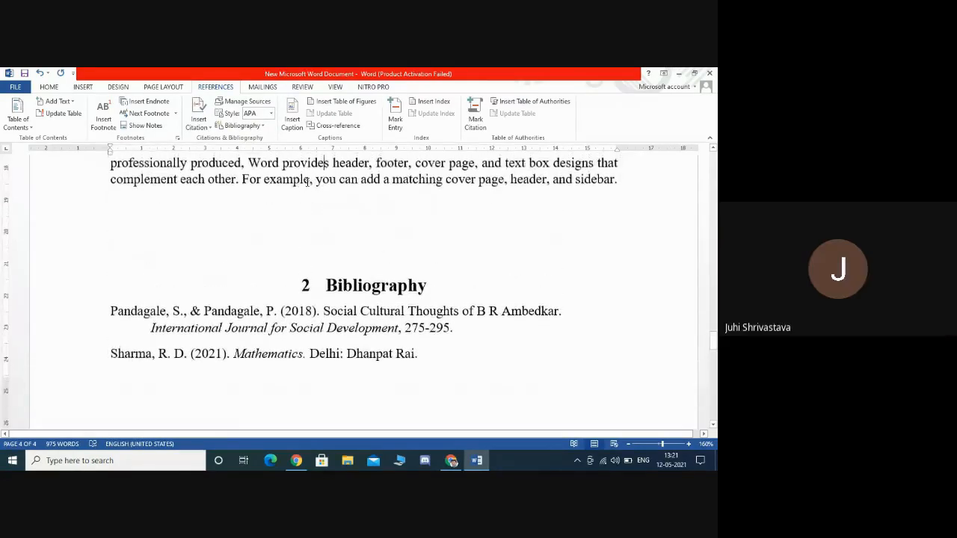
key("Down")
key("Down")
key("Down")
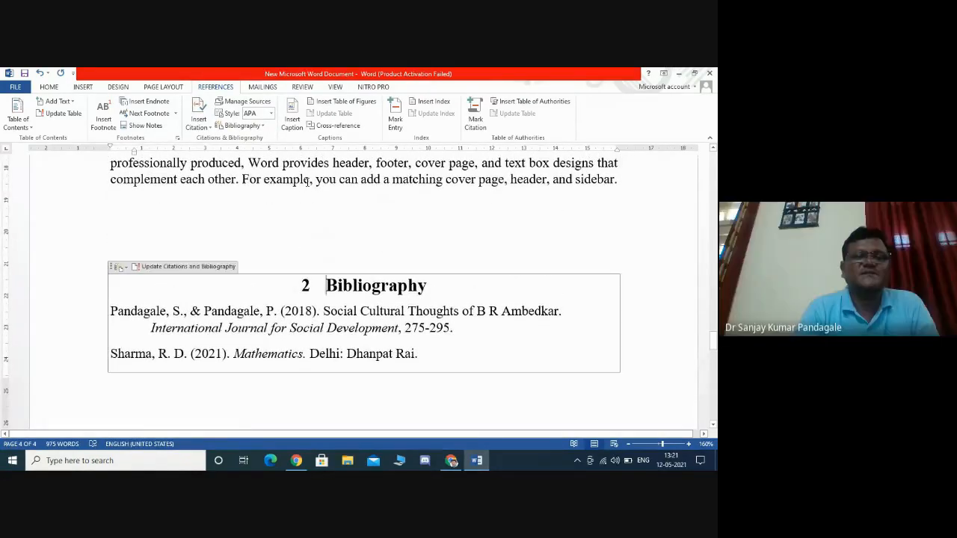
key("BackSpace")
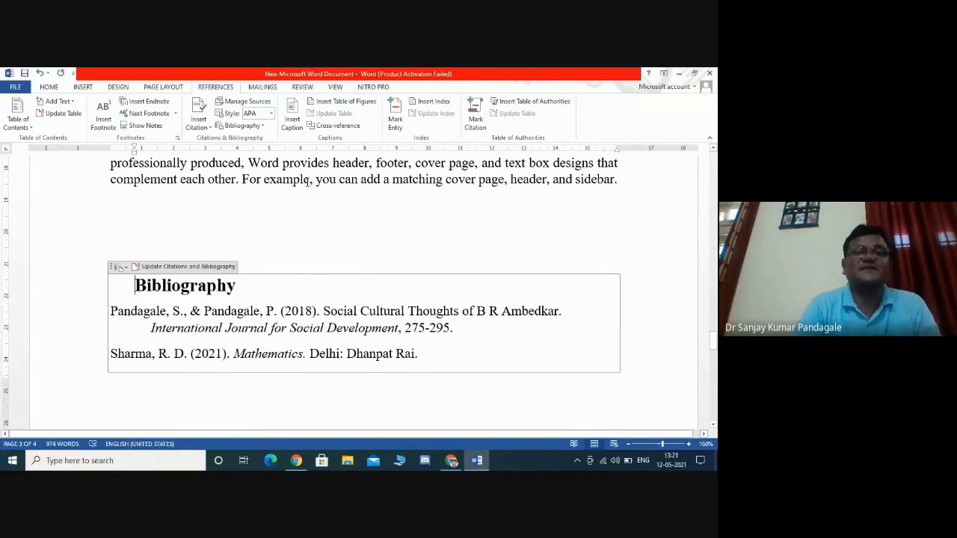
left_click(50, 87)
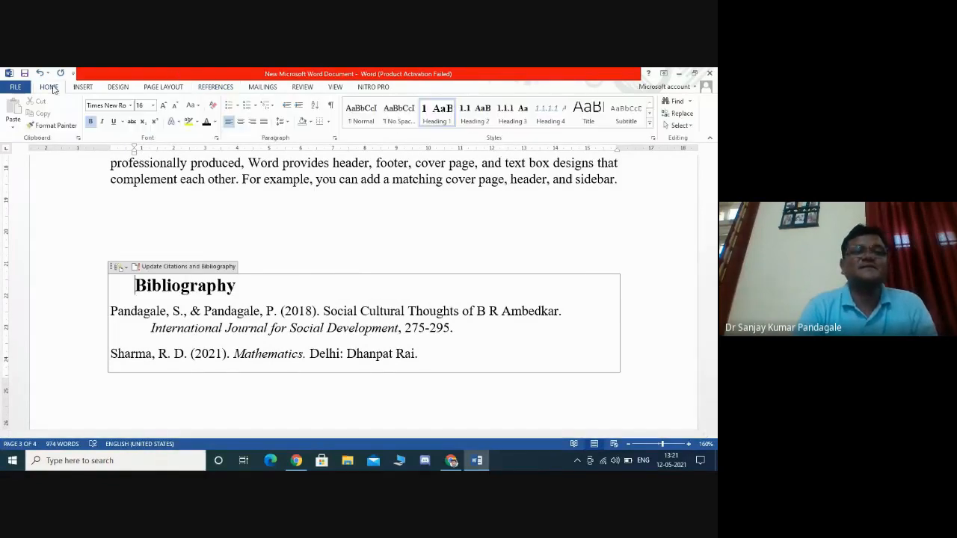
left_click(240, 121)
- Insert two blank lines above the bibliography block
left_click(299, 241)
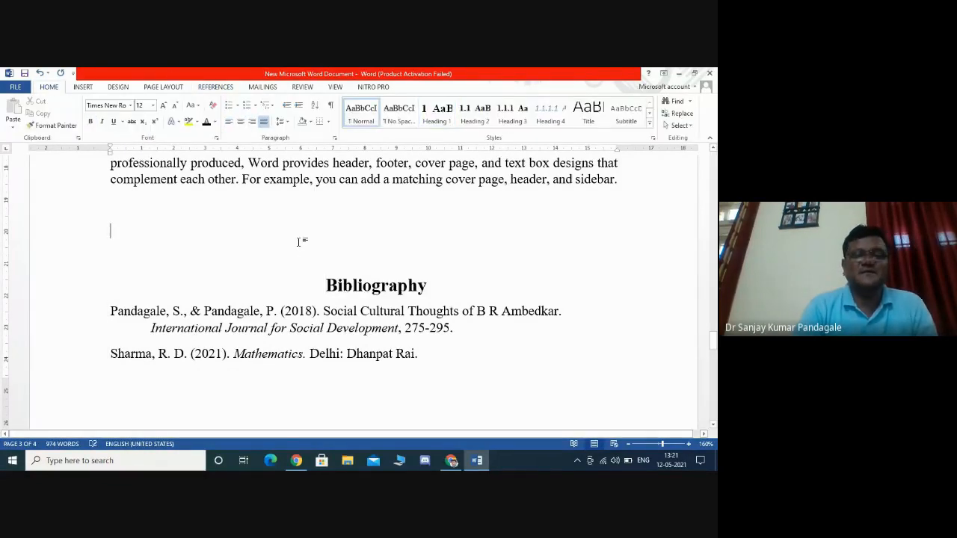
key("Return")
key("Return")
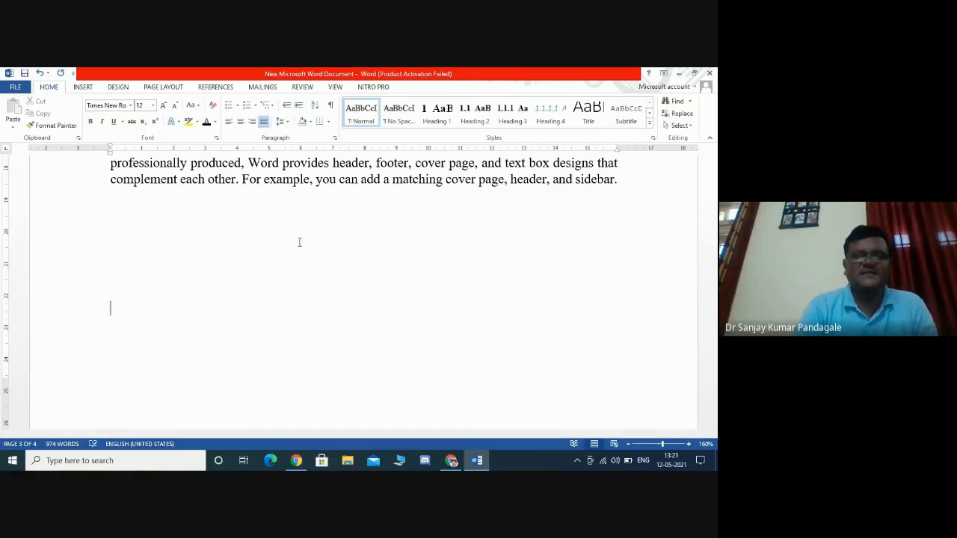
scroll(299, 242, "down", 6)
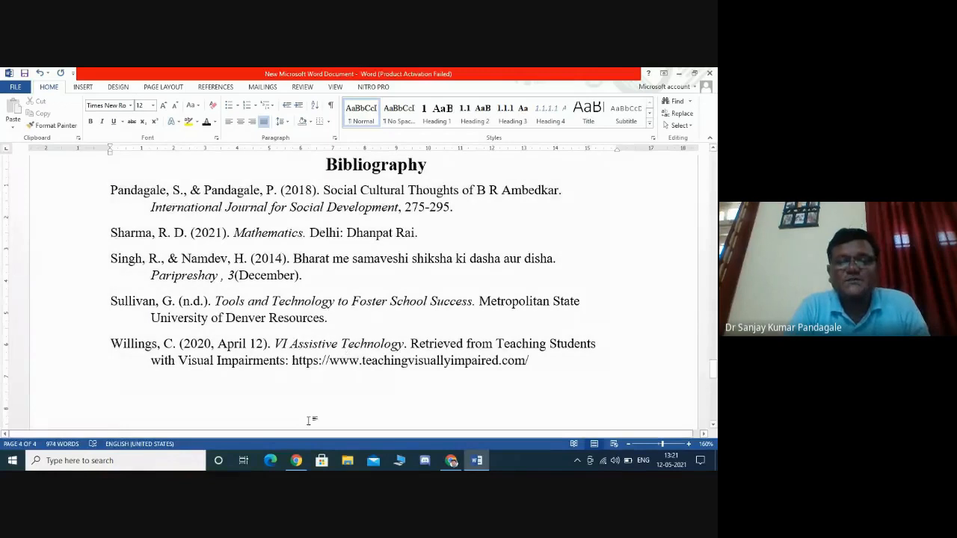
left_click(298, 461)
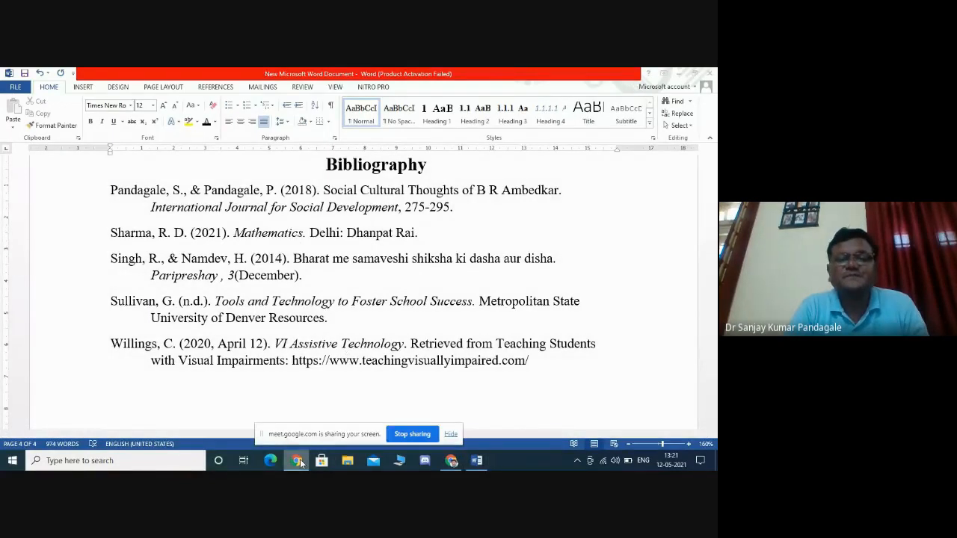
left_click(637, 337)
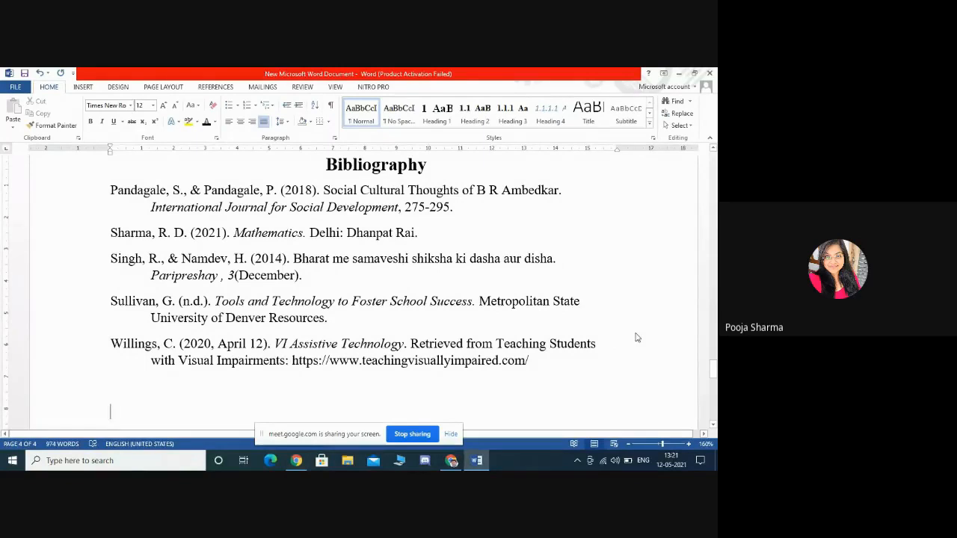
left_click(451, 433)
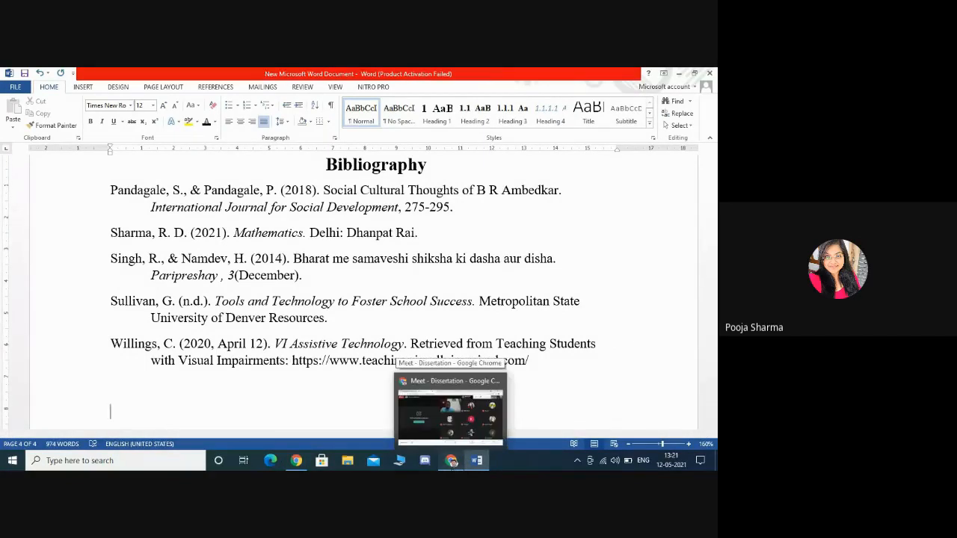
left_click(453, 462)
left_click(453, 462)
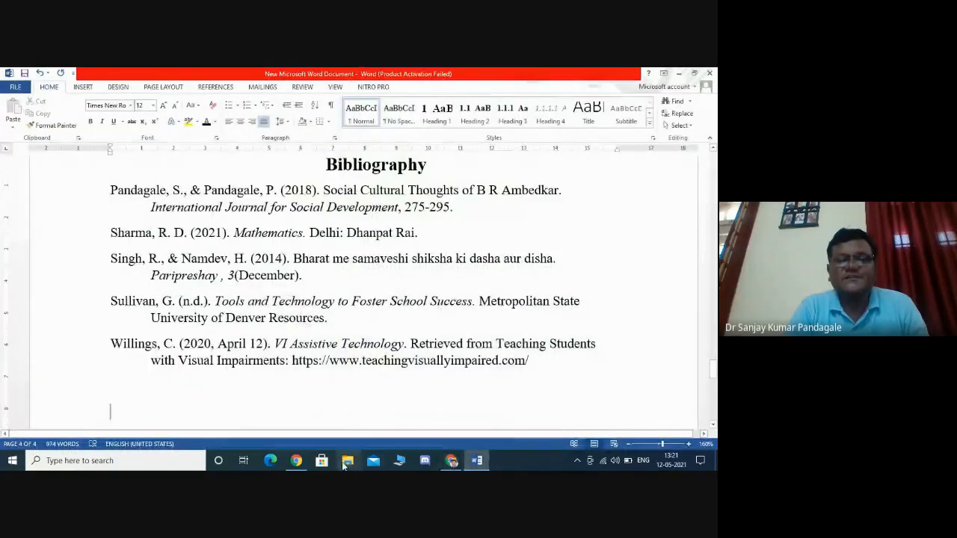
left_click(476, 460)
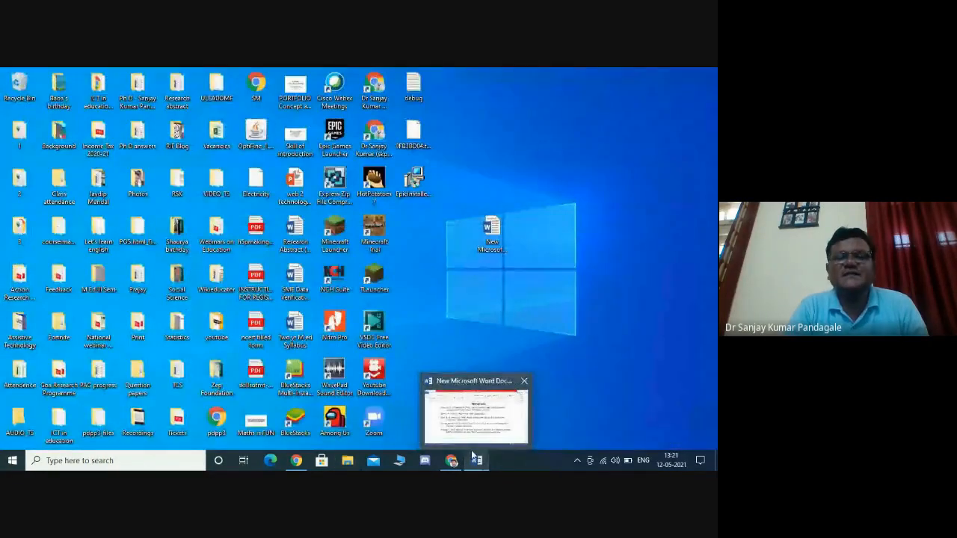
left_click(475, 460)
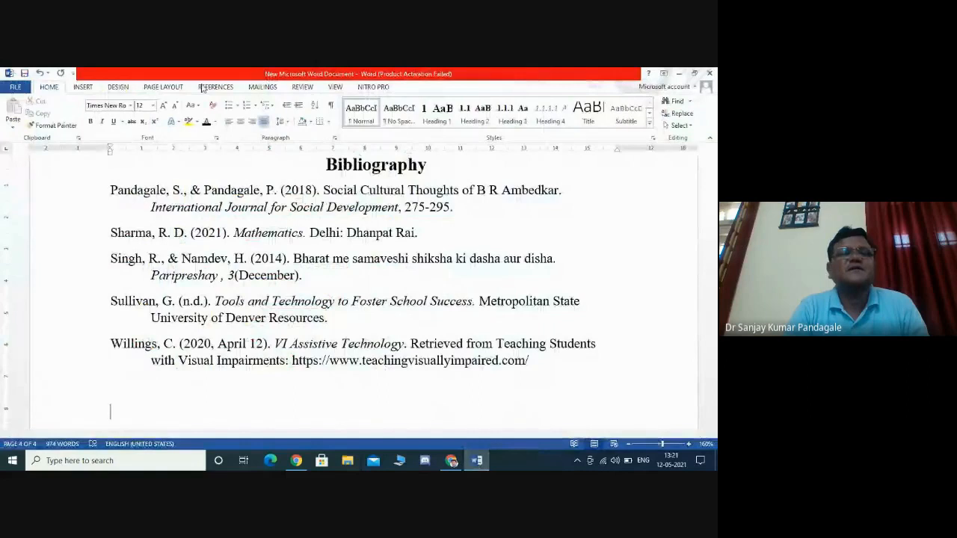
- Try inserting a Pandagale & Pandagale (2018) citation after the second sentence of subsection 1.8.3's second paragraph, then undo it
left_click(209, 87)
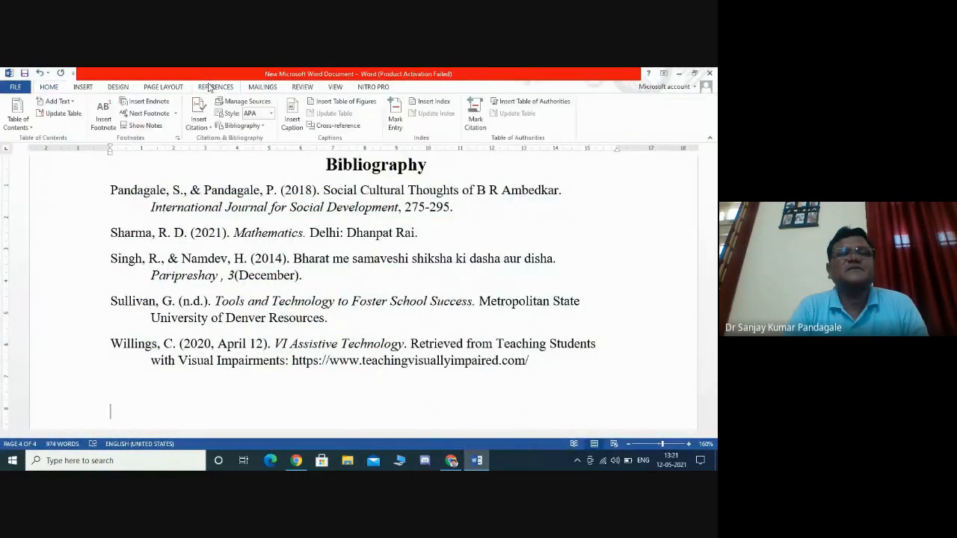
left_click(200, 126)
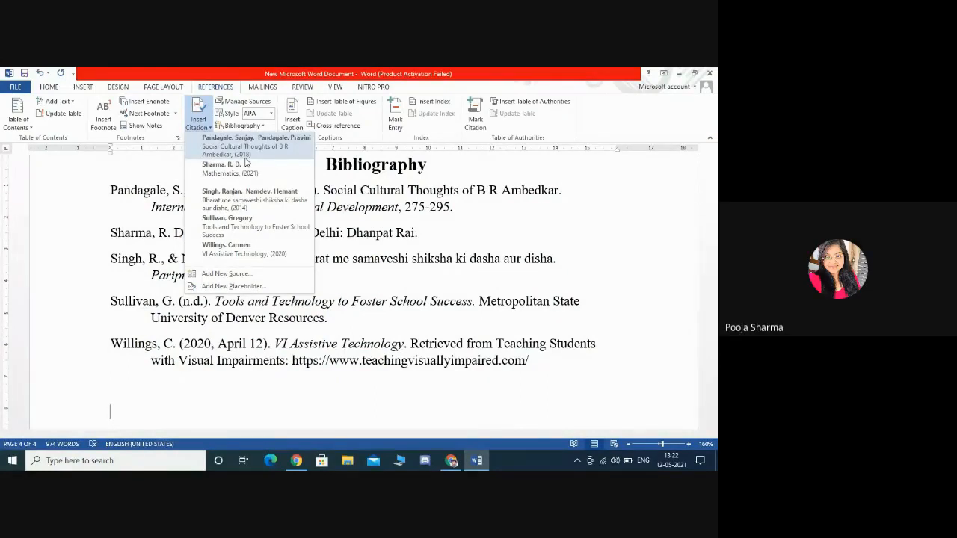
left_click(437, 259)
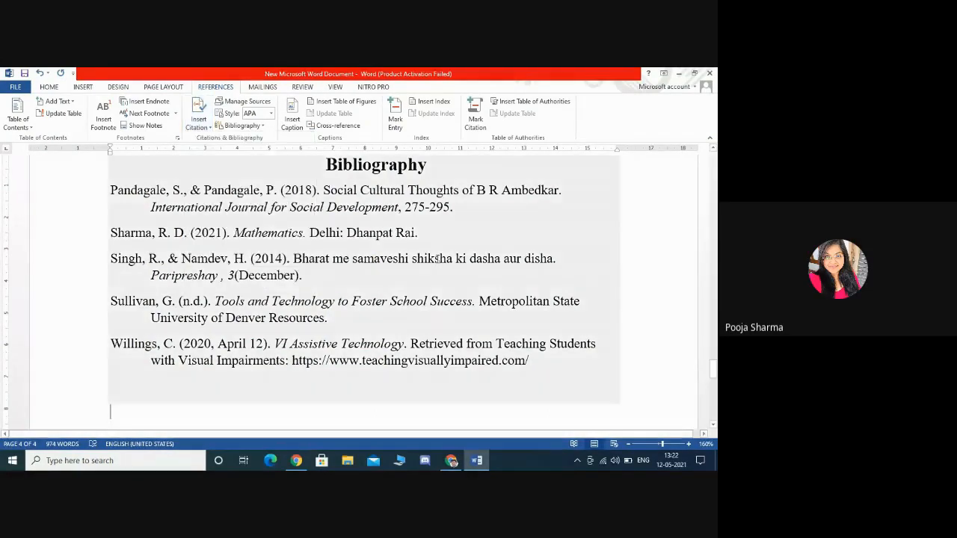
key("Up")
key("Up")
key("Up")
key("Up")
key("Up")
key("Up")
key("Up")
key("Up")
key("Up")
key("Up")
key("Up")
key("Up")
key("Up")
key("Up")
key("Up")
key("Up")
key("Up")
key("Up")
key("Up")
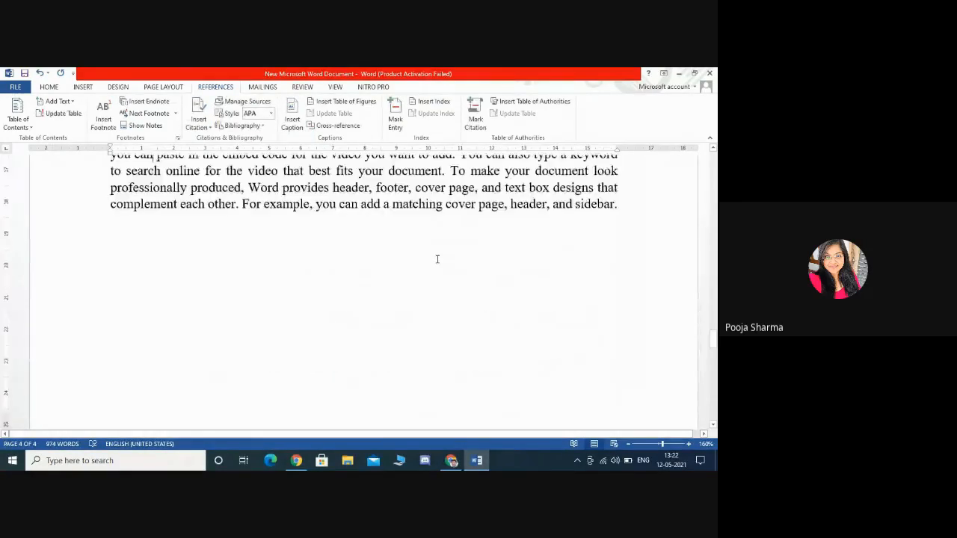
key("Up")
key("Up")
key("Up")
key("Up")
key("Up")
key("Up")
key("Up")
key("Up")
key("Up")
key("Up")
key("Up")
key("Up")
key("Up")
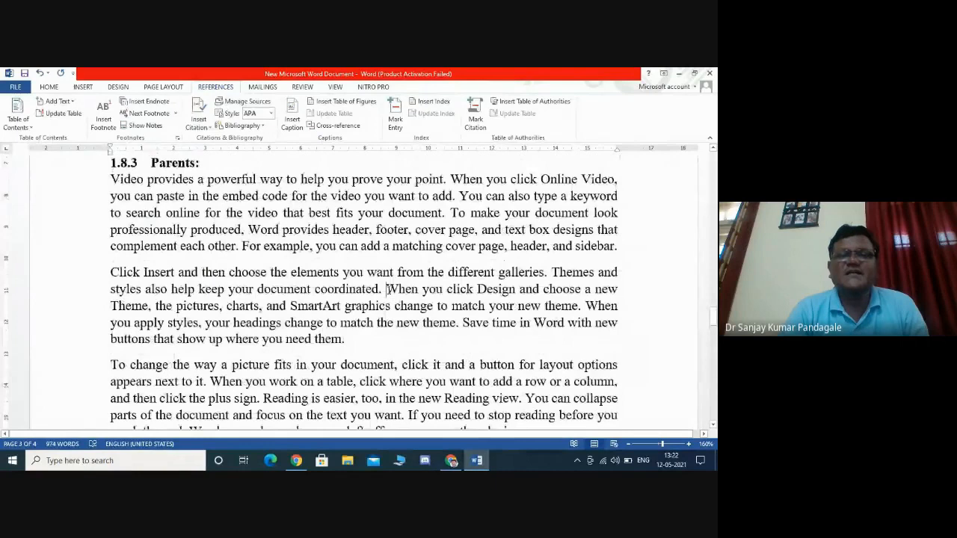
left_click(198, 119)
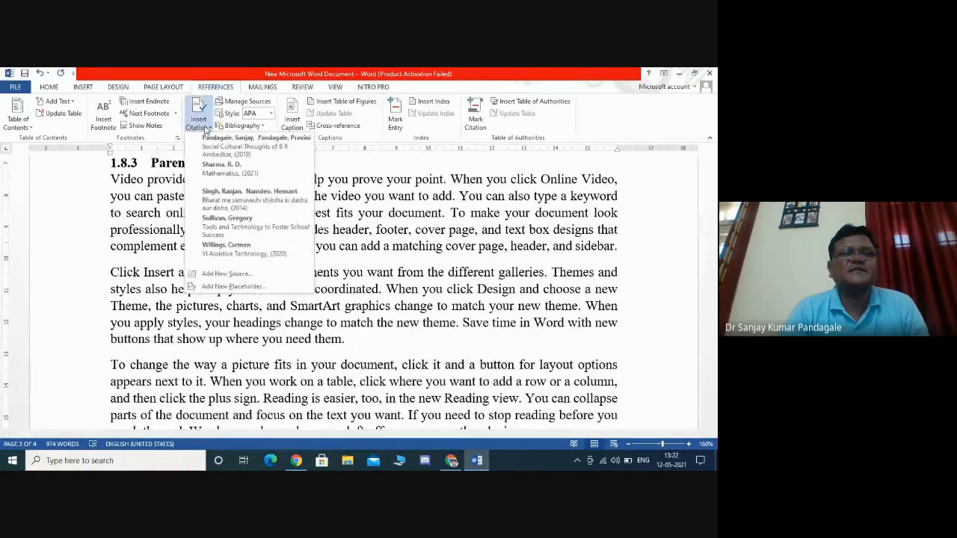
left_click(224, 154)
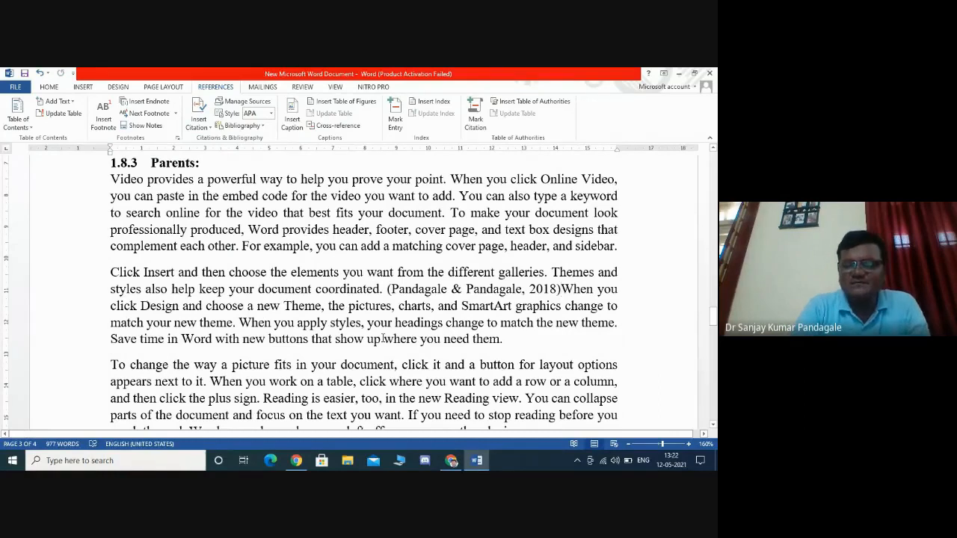
key("ctrl+z")
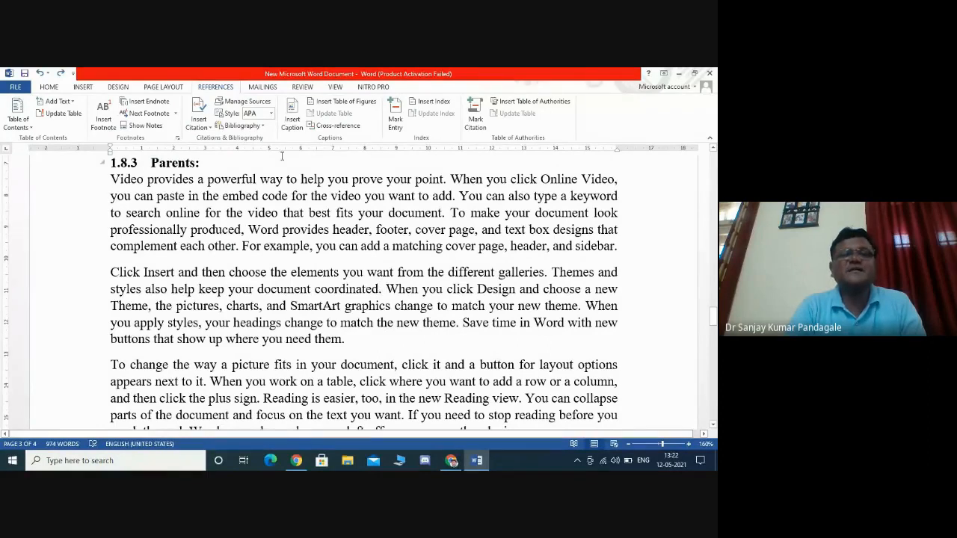
- Insert the Pandagale & Pandagale (2018) citation just before the period after 'coordinated' in subsection 1.8.3's second paragraph
left_click(200, 113)
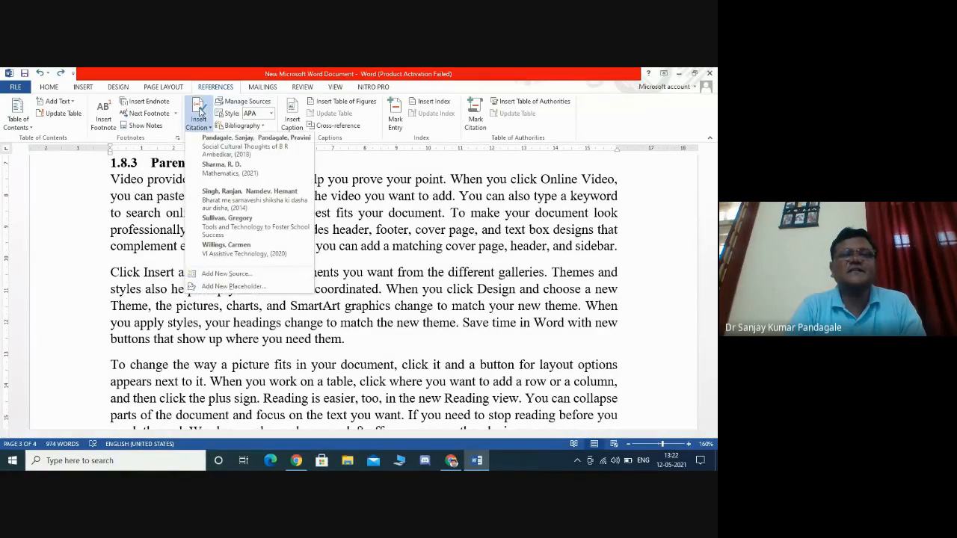
left_click(229, 146)
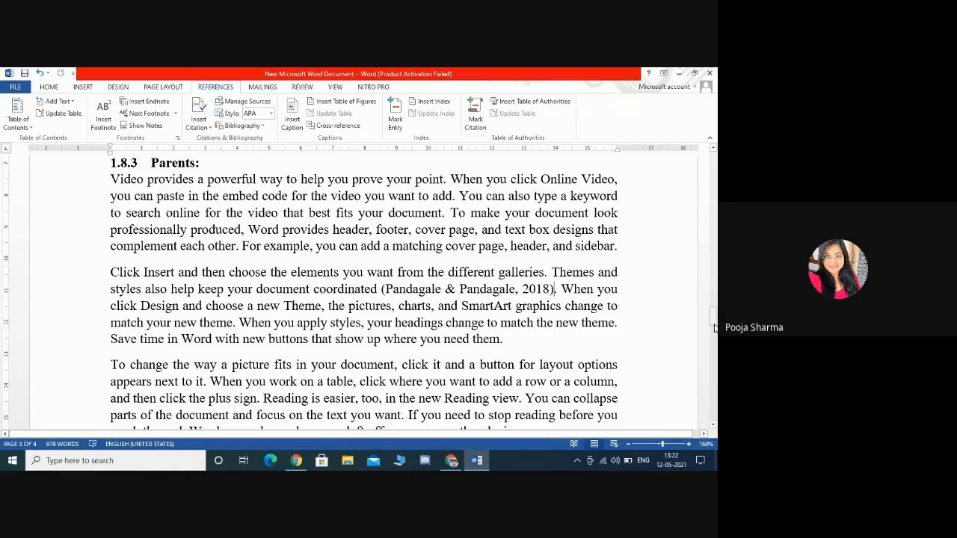
- Try inserting a Sharma (2021) citation into footnote 1 under section 1.7, then delete it
left_click_drag(713, 318, 711, 283)
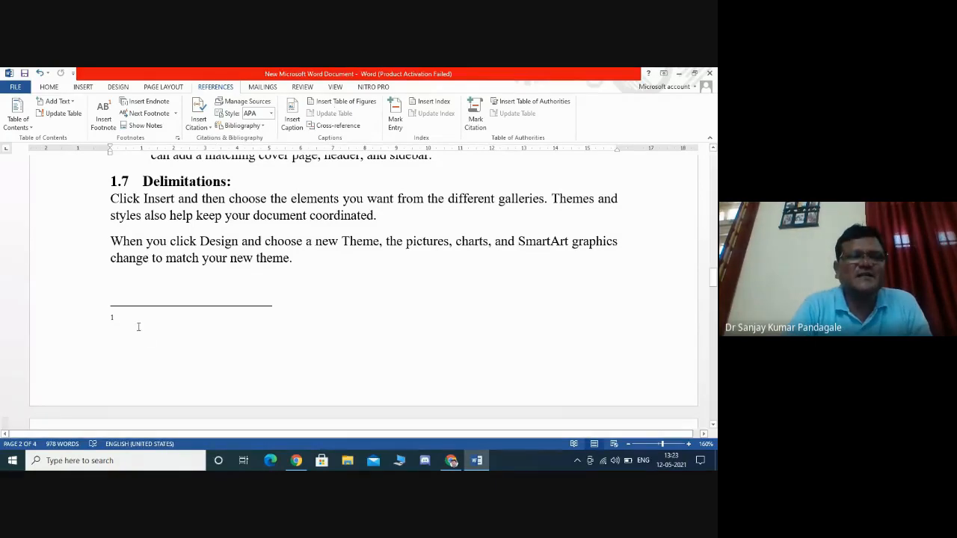
left_click(137, 325)
left_click(199, 127)
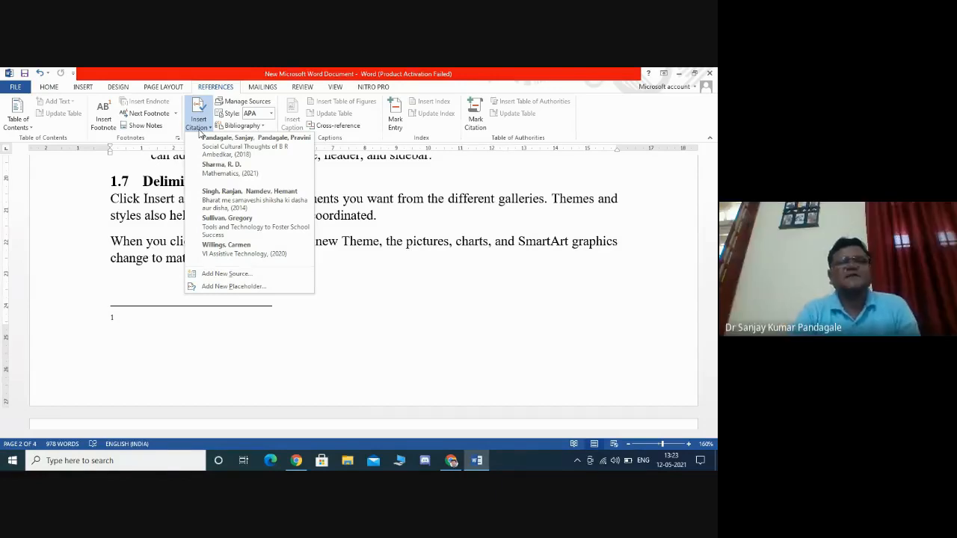
left_click(230, 179)
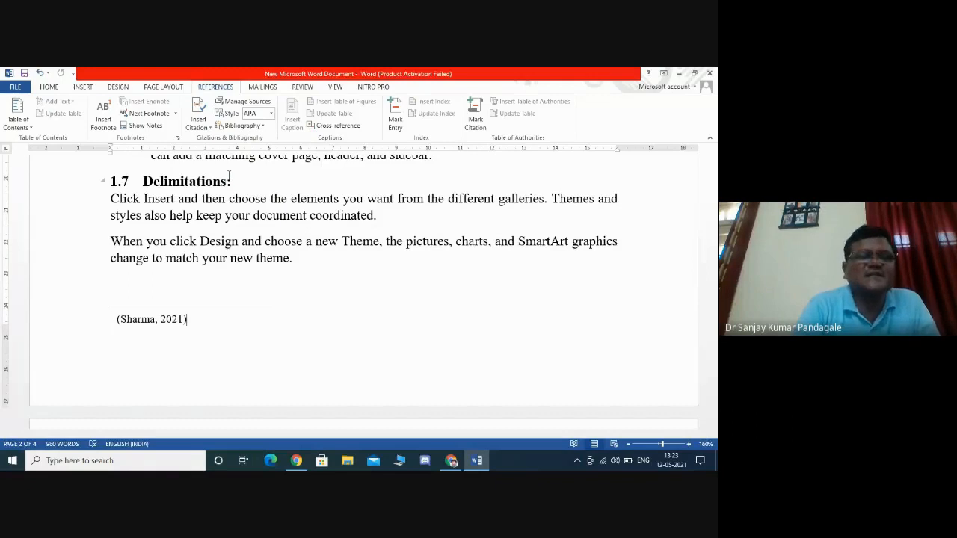
key("ctrl+a")
key("Delete")
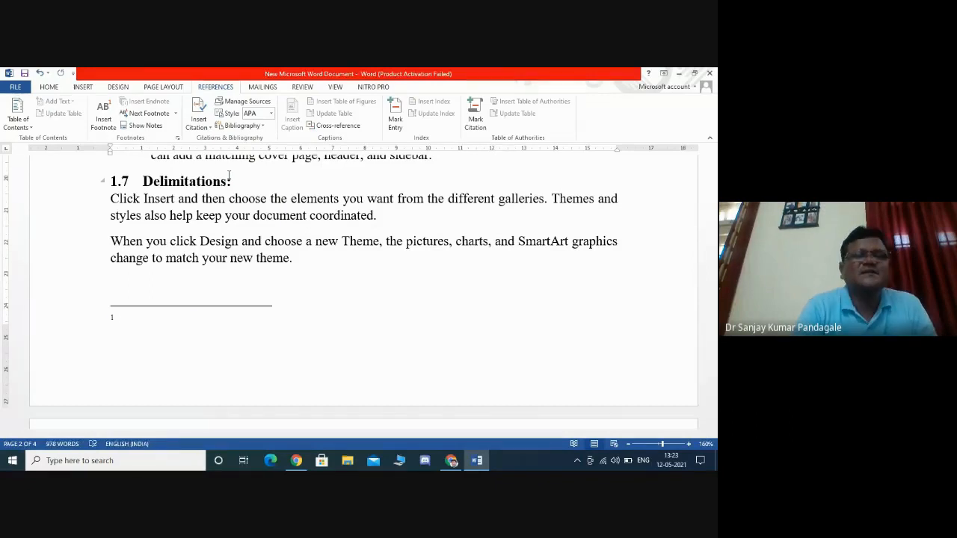
- Try inserting a Singh & Namdev (2014) citation into footnote 1, open its citation options, then delete it
left_click(200, 131)
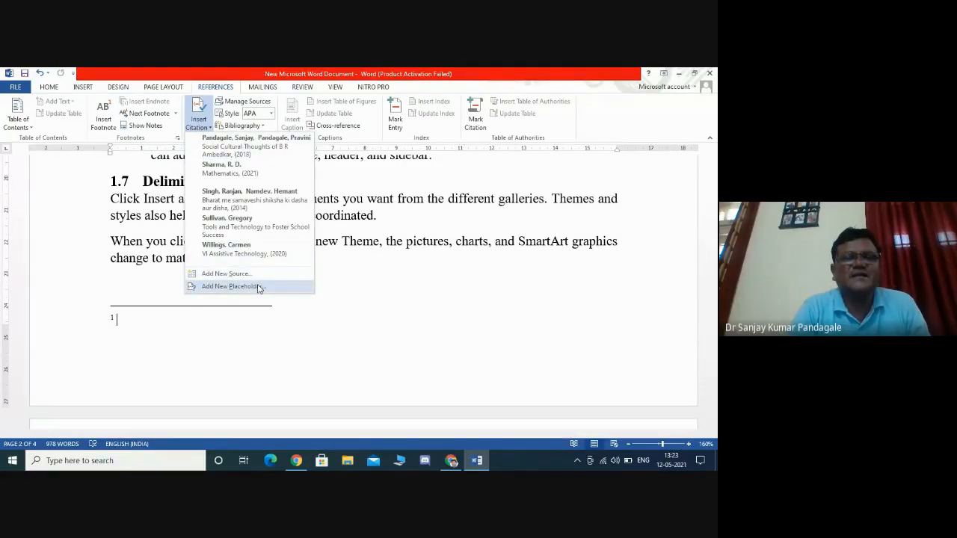
left_click(242, 196)
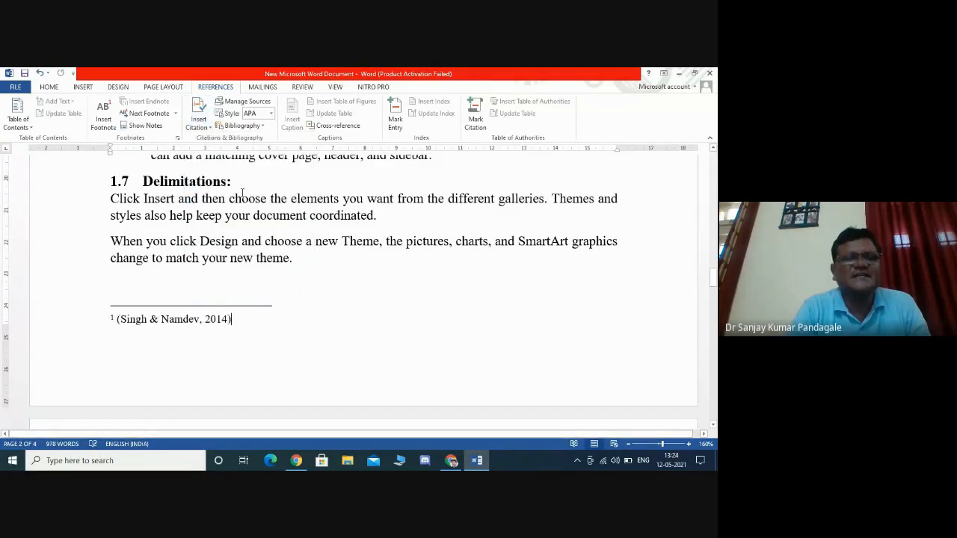
left_click(240, 331)
left_click(237, 322)
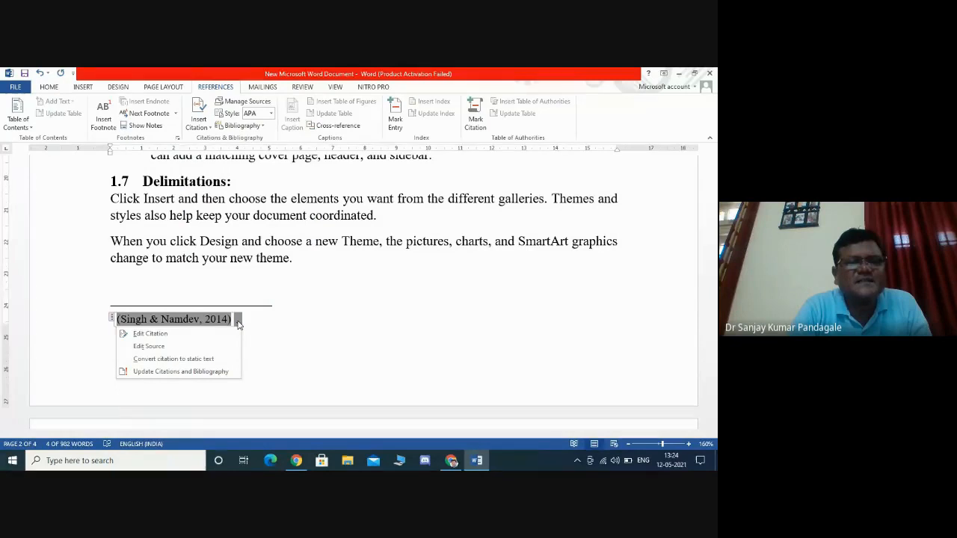
key("Escape")
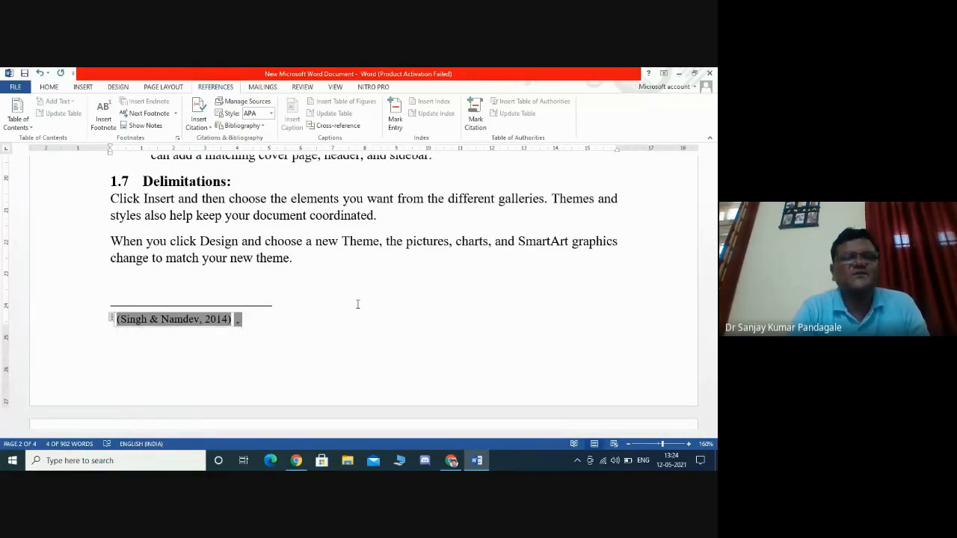
left_click(258, 321)
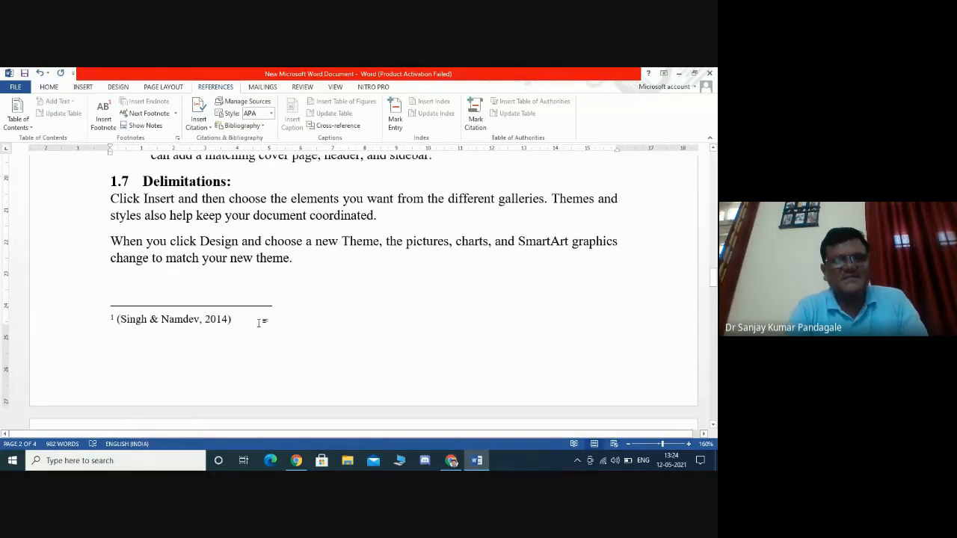
key("BackSpace")
key("BackSpace")
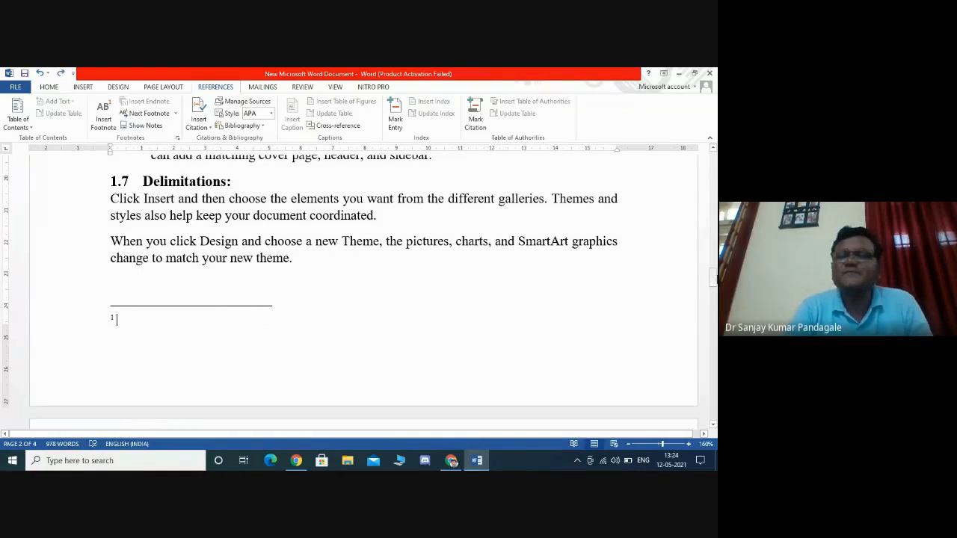
- Insert a Sharma (2021) citation after the closing quotation mark of the quoted passage in section 1.2
left_click_drag(713, 280, 711, 238)
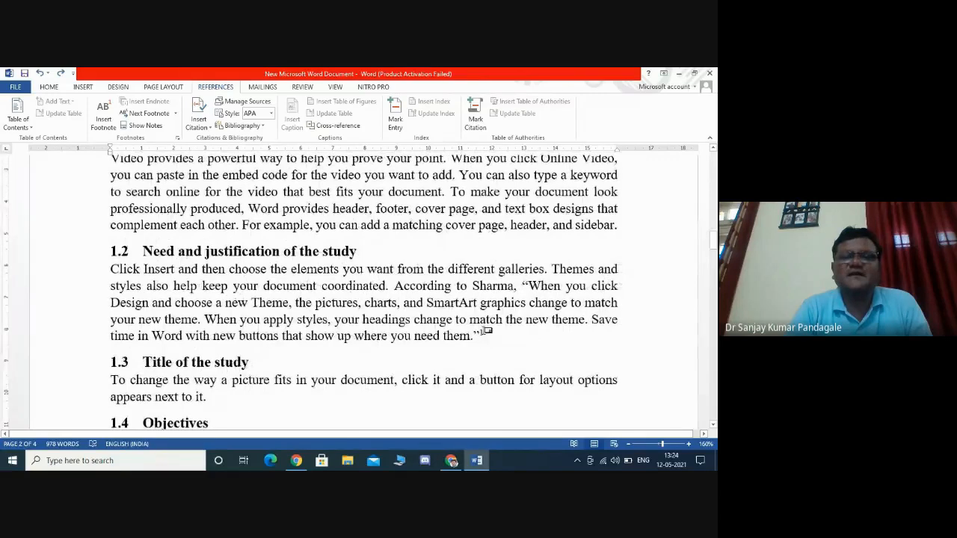
left_click(485, 334)
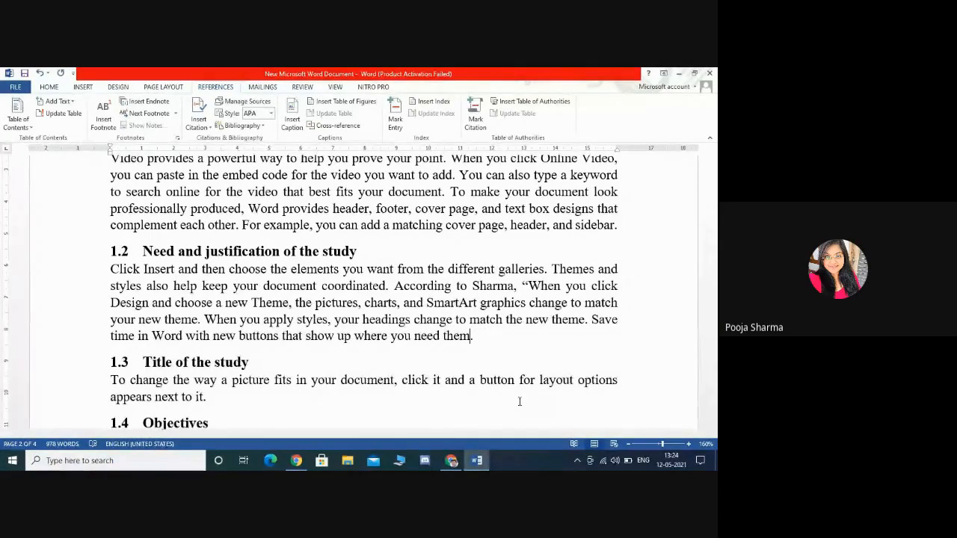
left_click(528, 286)
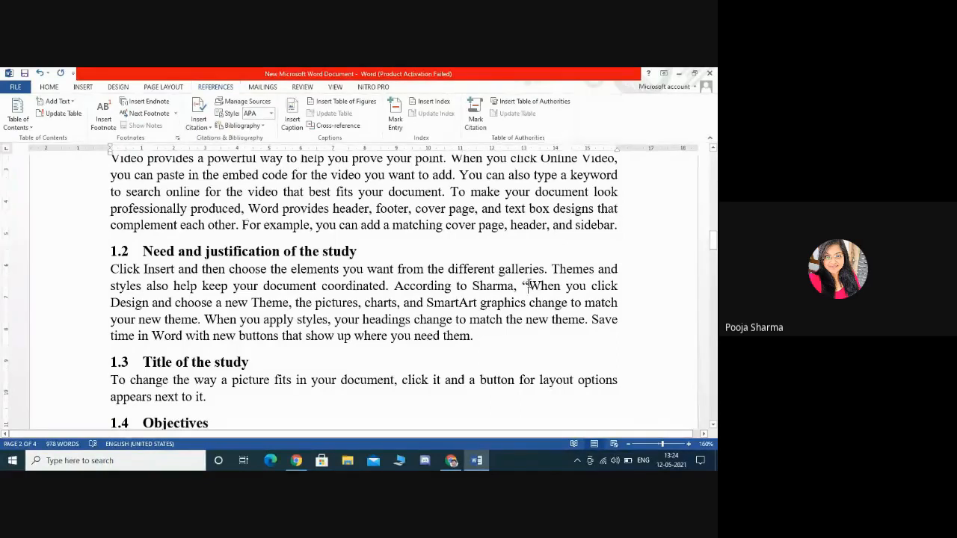
key("ctrl+z")
key("ctrl+z")
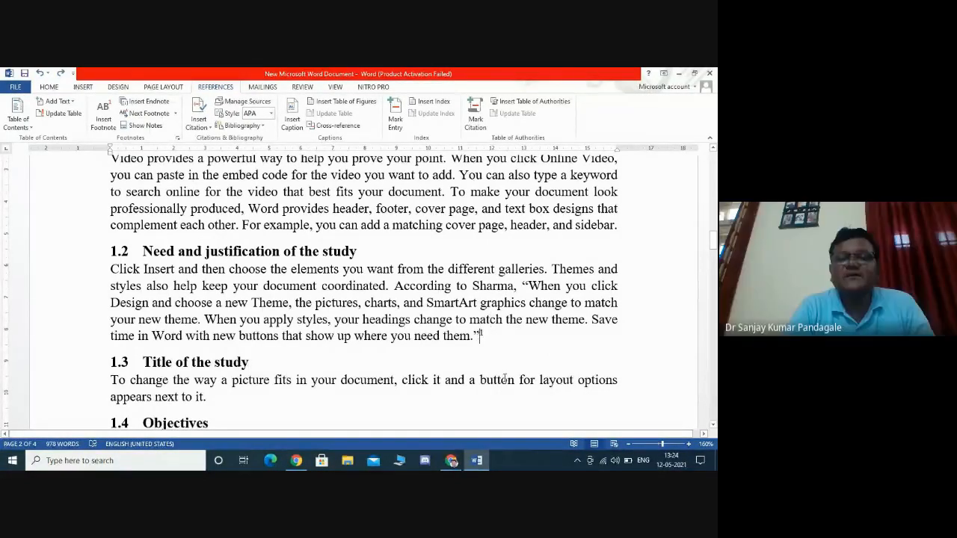
left_click(198, 122)
left_click(241, 172)
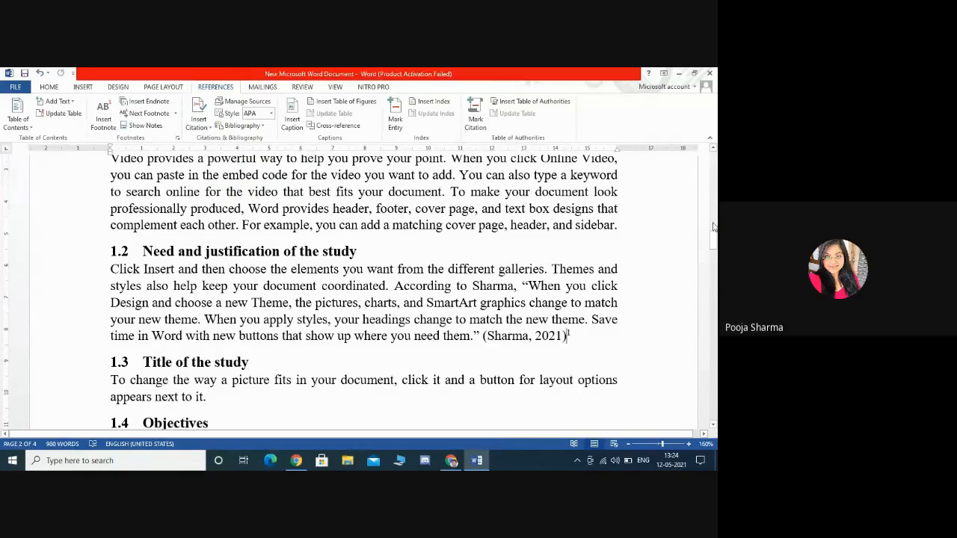
left_click_drag(713, 237, 714, 275)
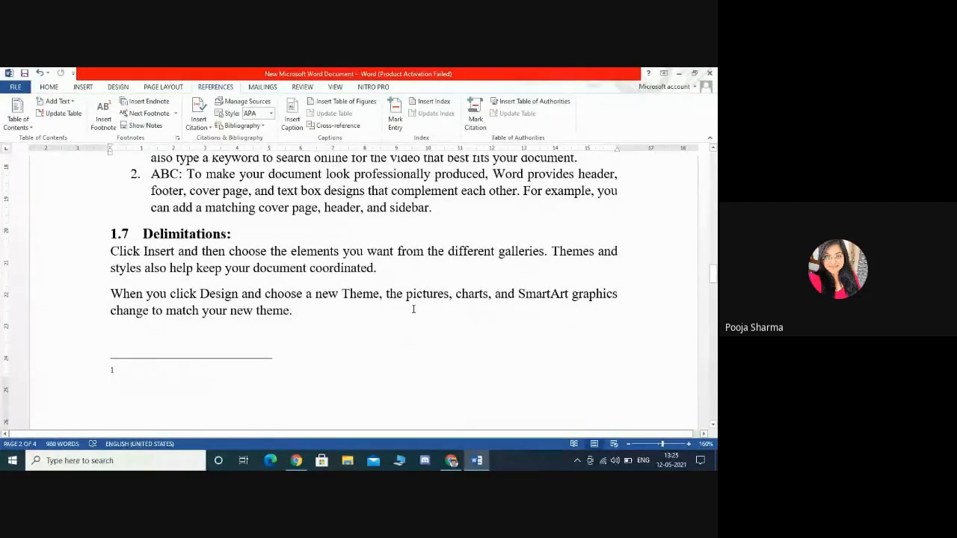
scroll(413, 309, "up", 8)
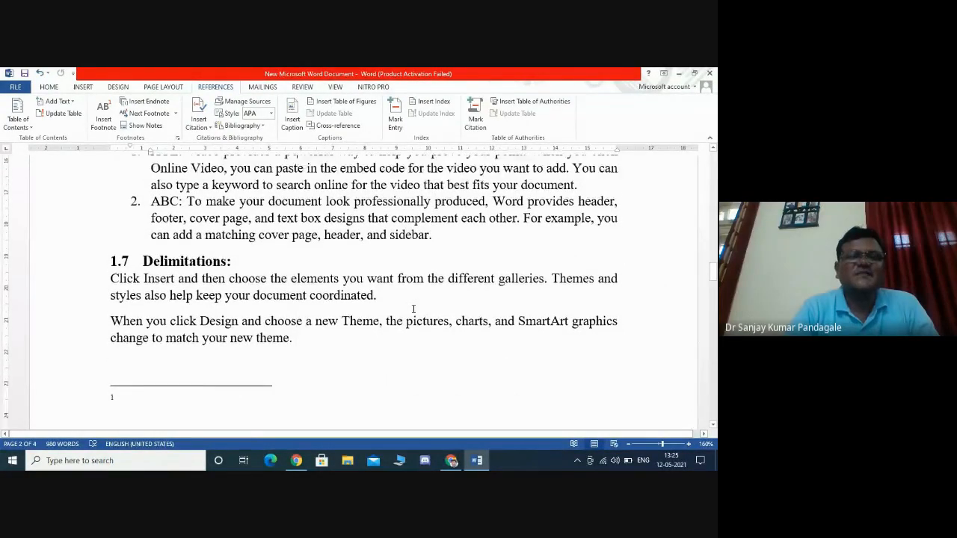
scroll(413, 309, "up", 10)
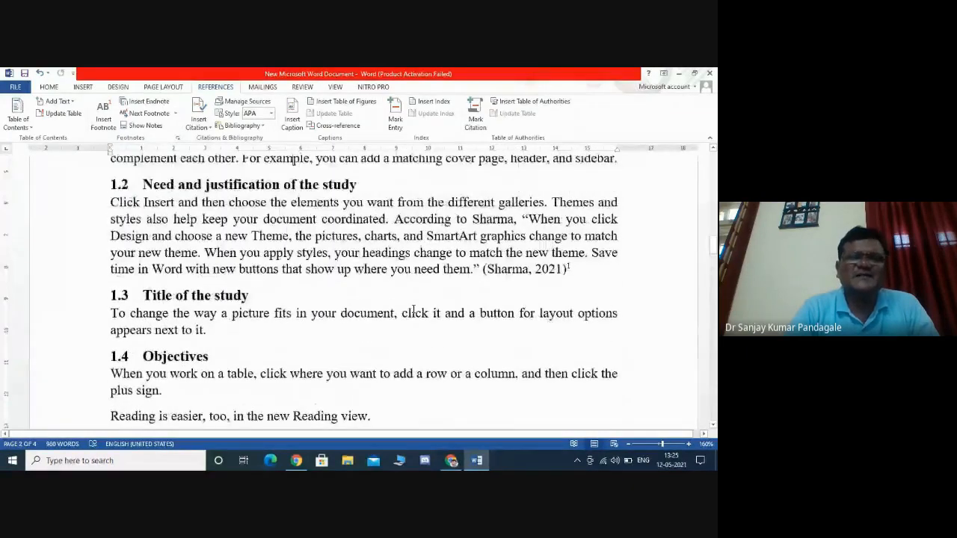
scroll(413, 308, "down", 4)
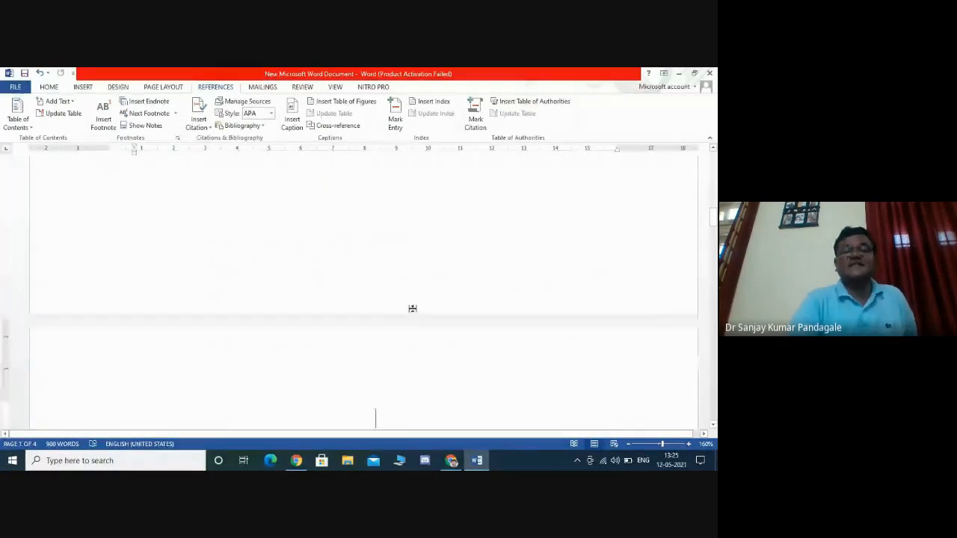
scroll(413, 308, "down", 5)
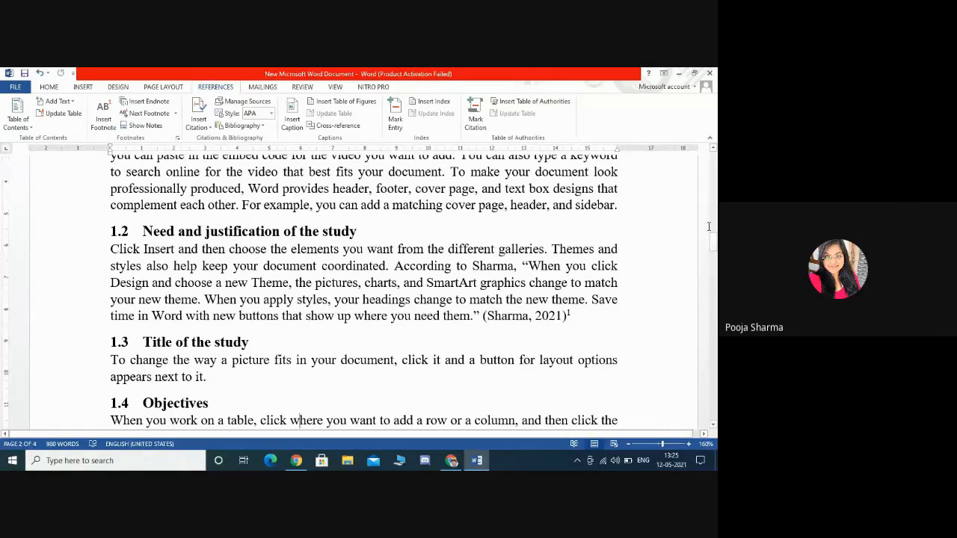
left_click_drag(714, 243, 714, 281)
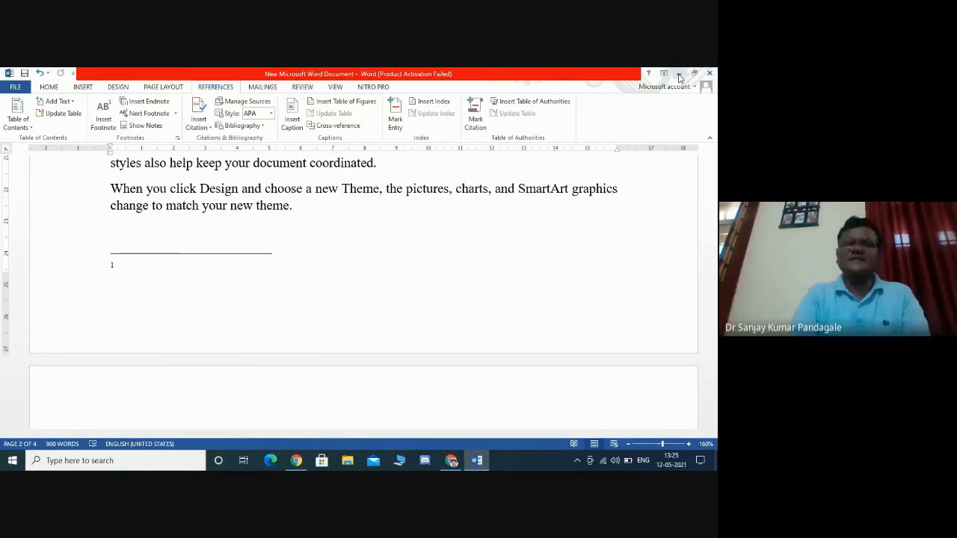
left_click(678, 74)
left_click(448, 462)
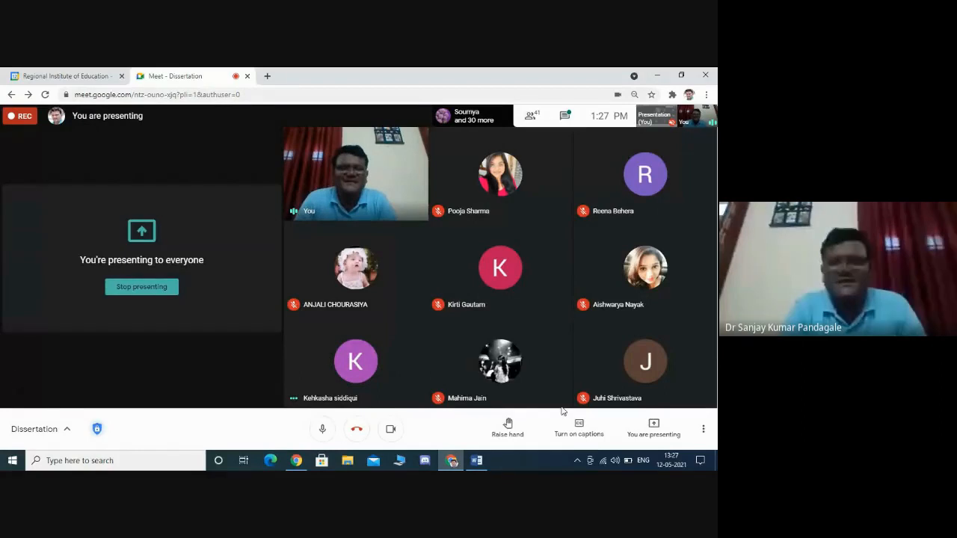
left_click(477, 459)
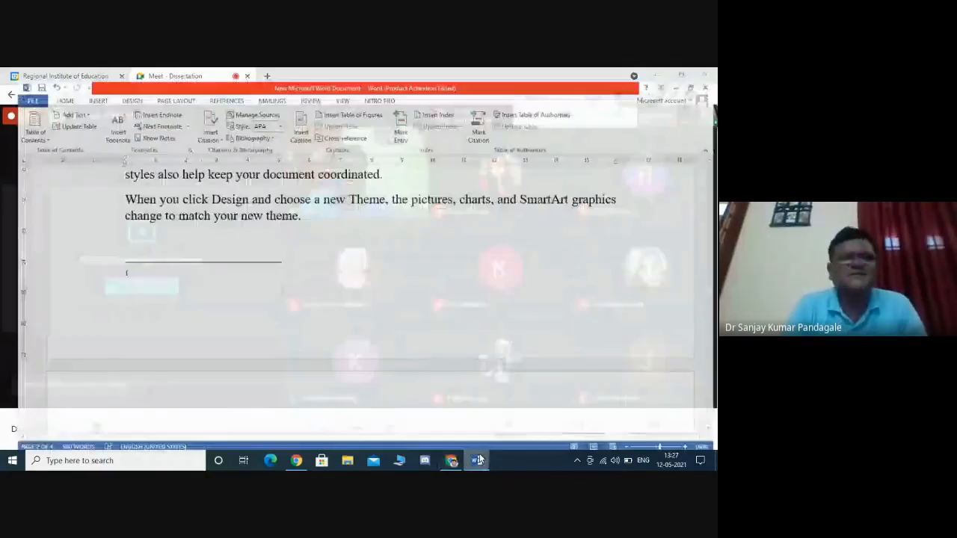
scroll(370, 253, "down", 5)
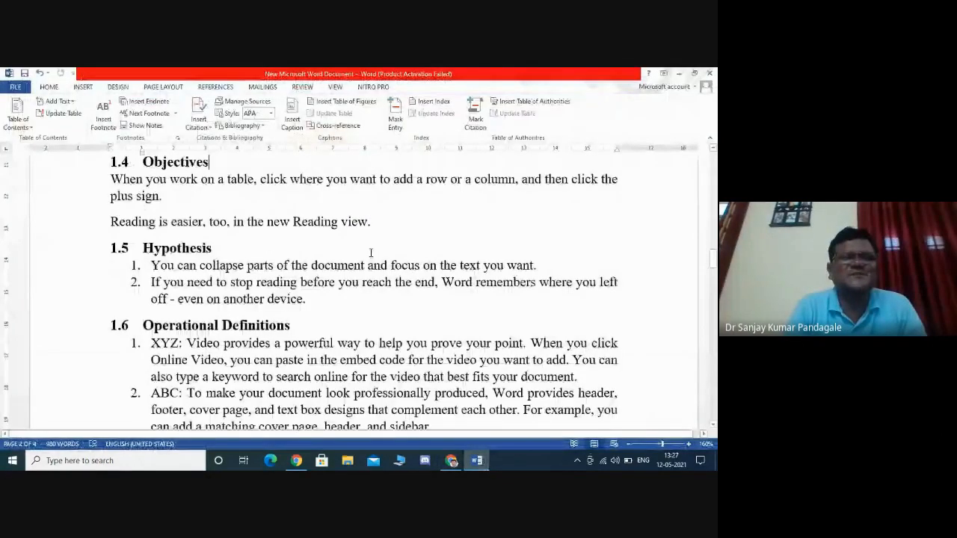
scroll(370, 252, "up", 3)
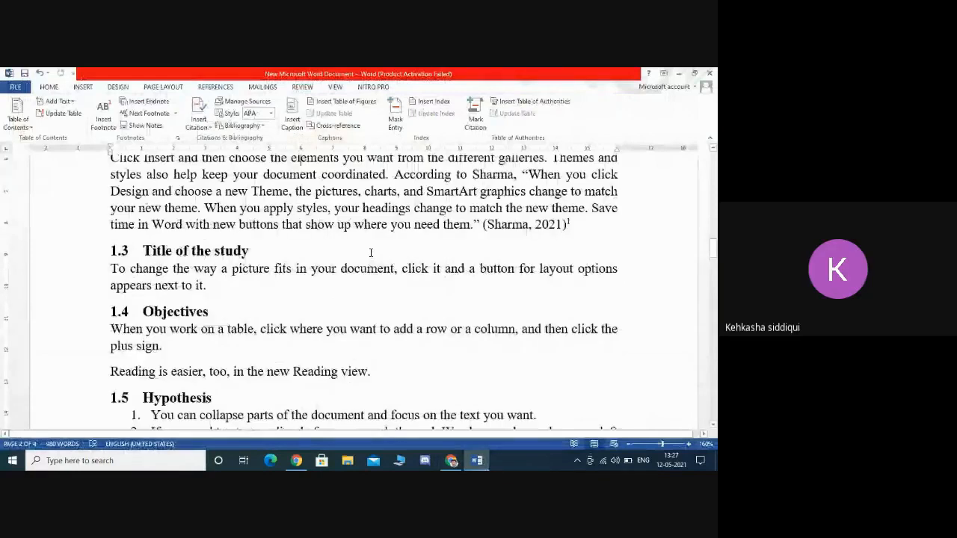
scroll(370, 253, "up", 3)
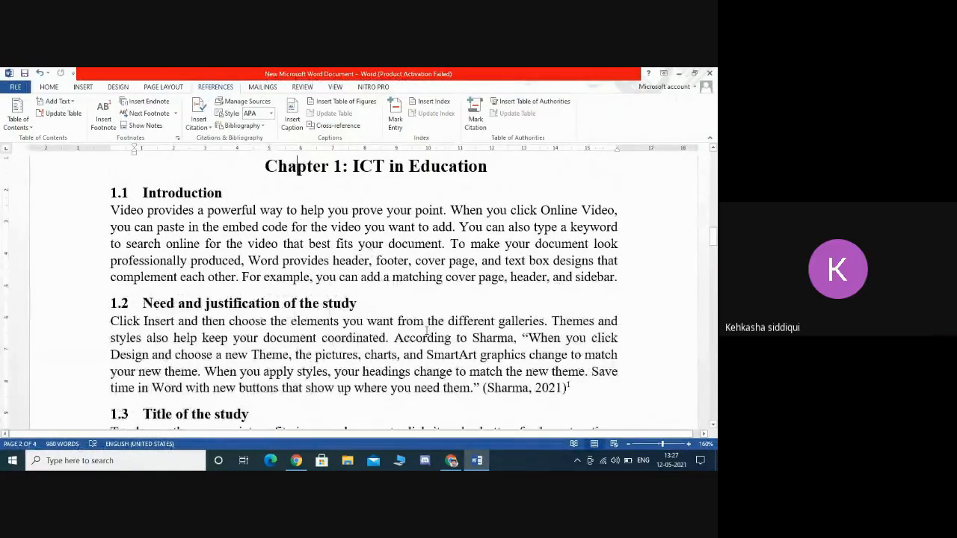
left_click(452, 462)
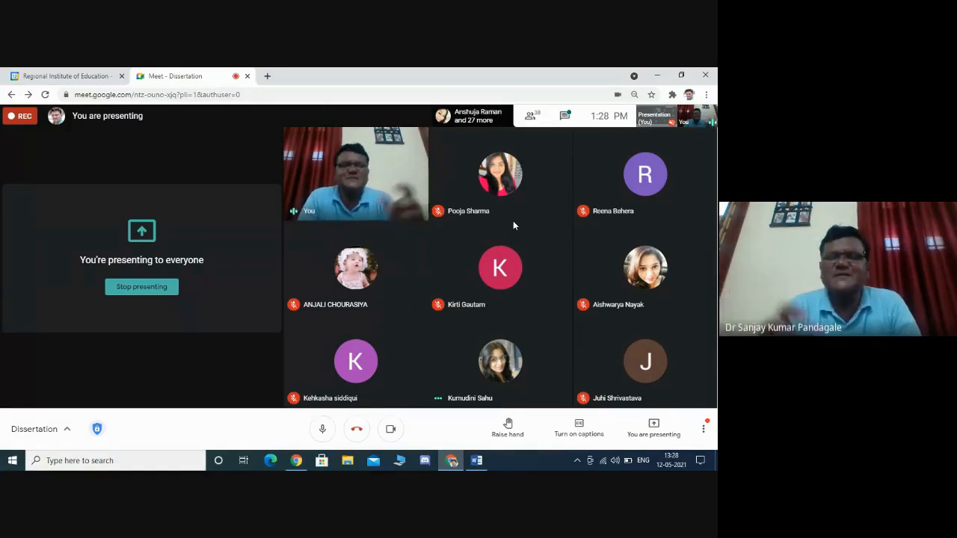
- Open the Source Manager, start a new source showing all bibliography fields, then cancel it and close the Source Manager
left_click(477, 460)
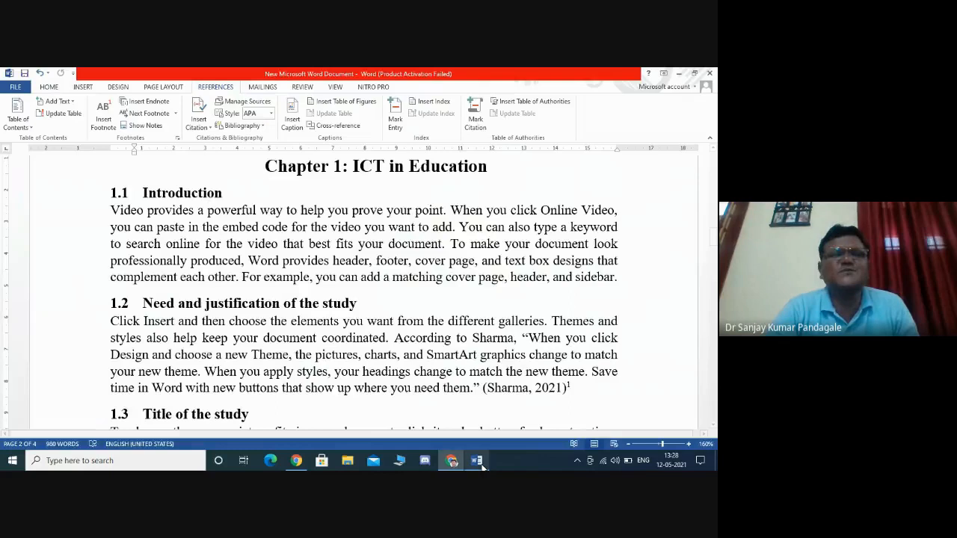
left_click(232, 99)
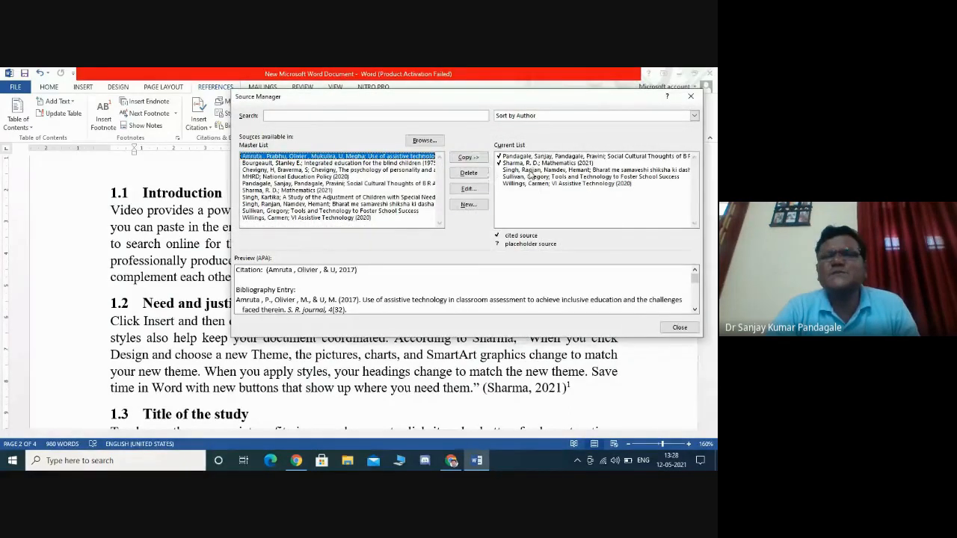
left_click(470, 207)
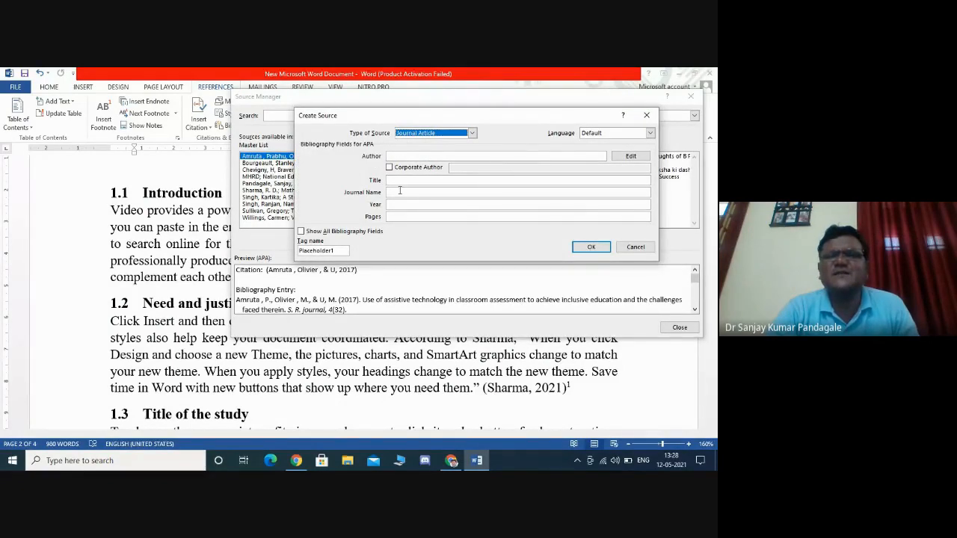
left_click(368, 234)
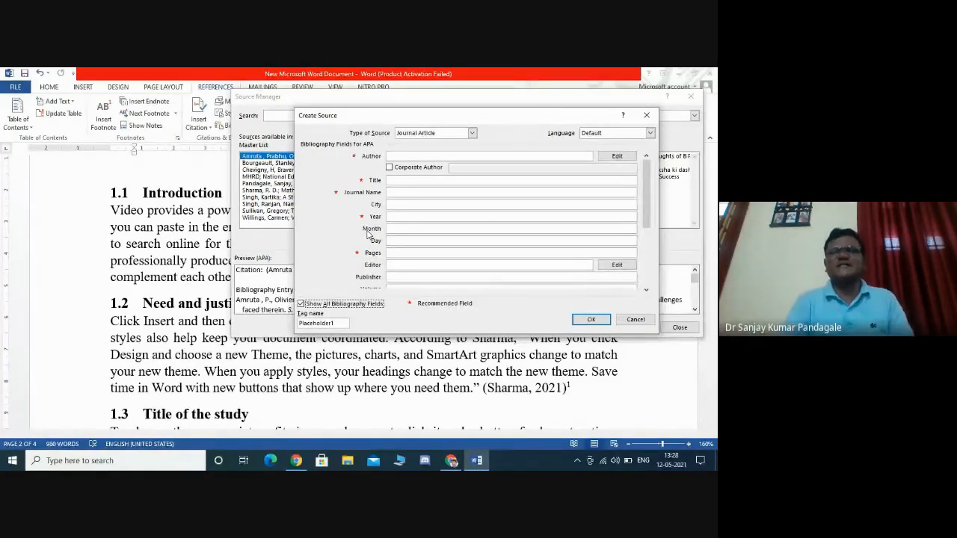
left_click(635, 319)
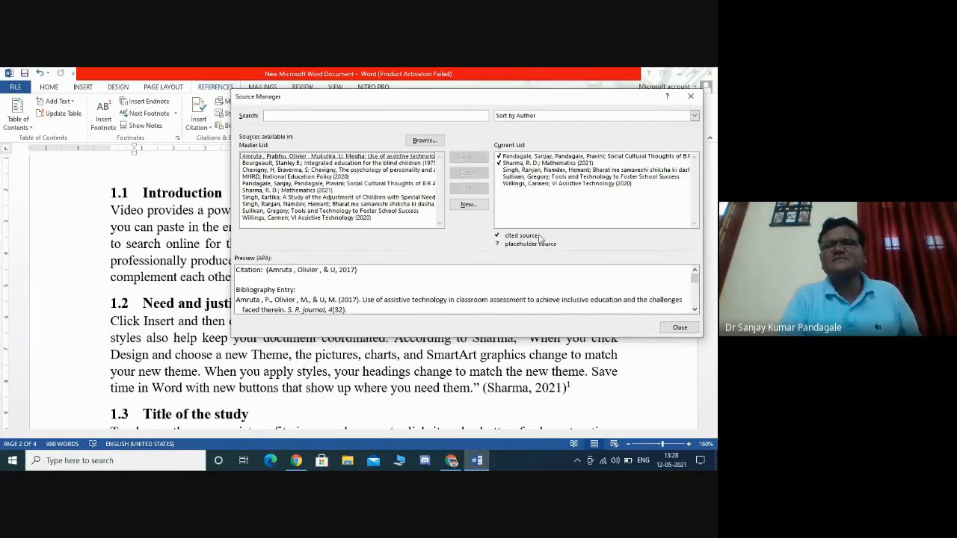
left_click(677, 329)
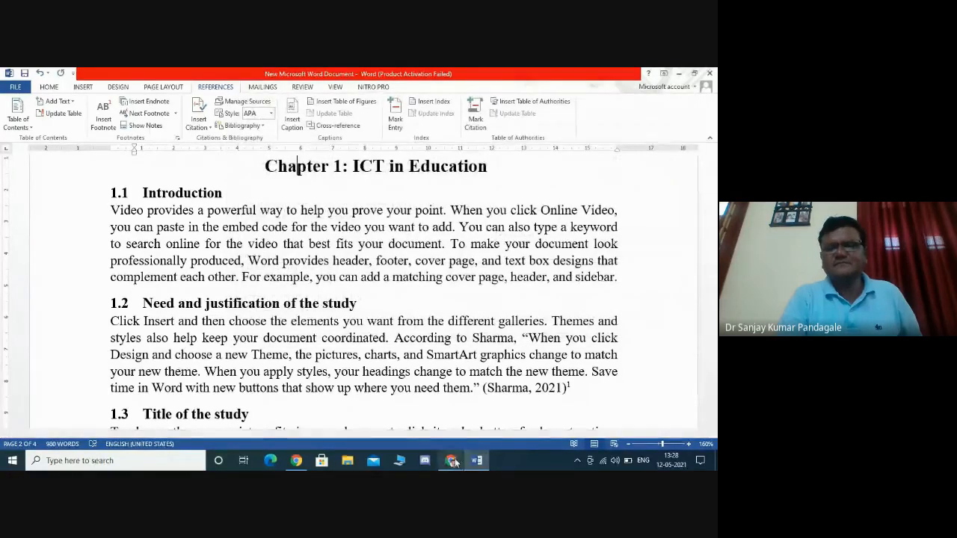
left_click(451, 459)
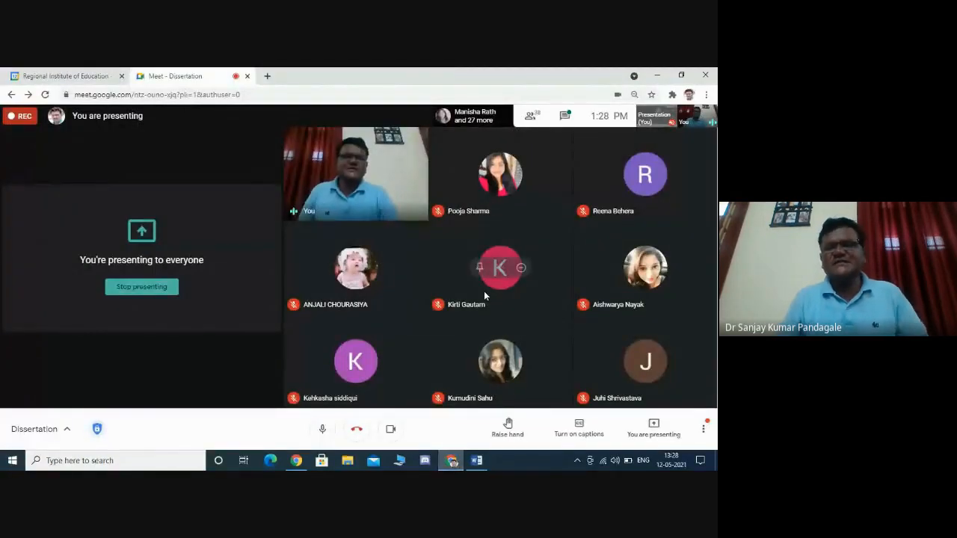